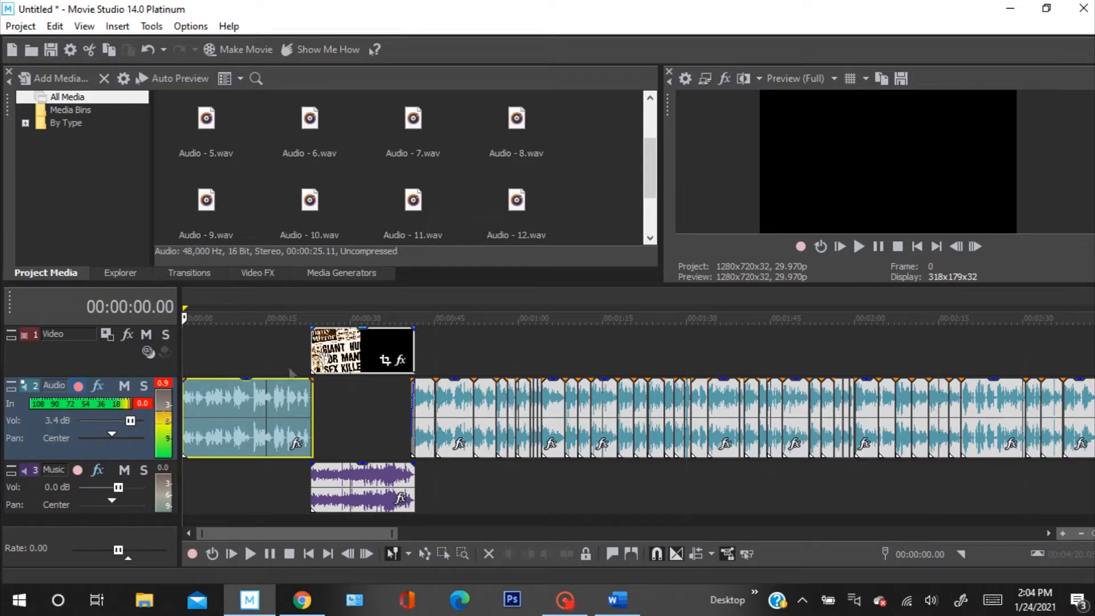
Preview the true crime intro clip on the Video track and go to the end of the last narration clip.
{"action": "left_click", "coordinate": [348, 343]}
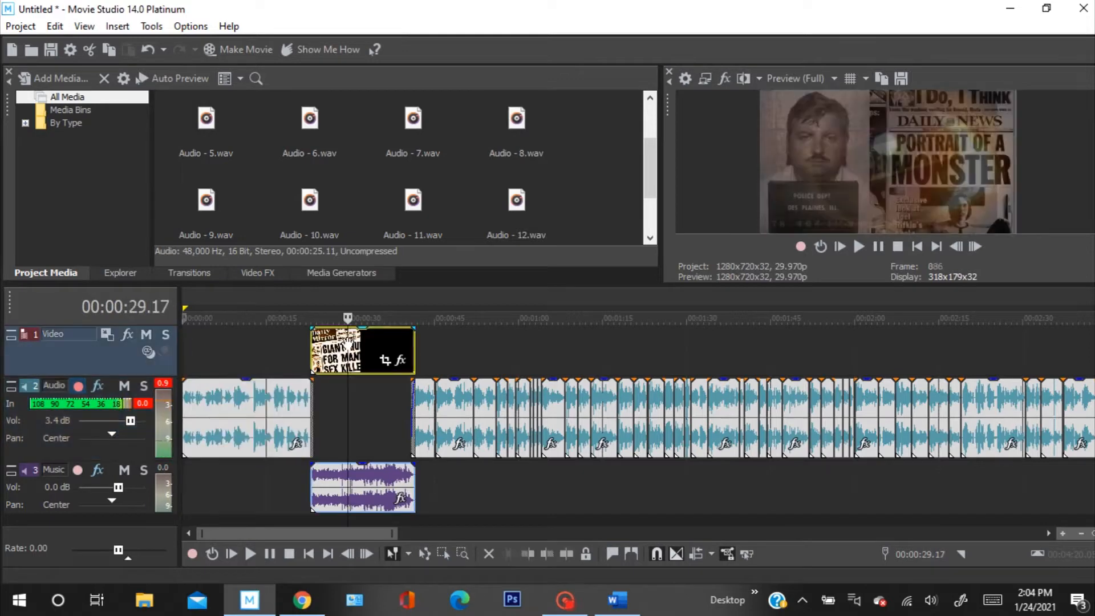
{"action": "left_click", "coordinate": [368, 345]}
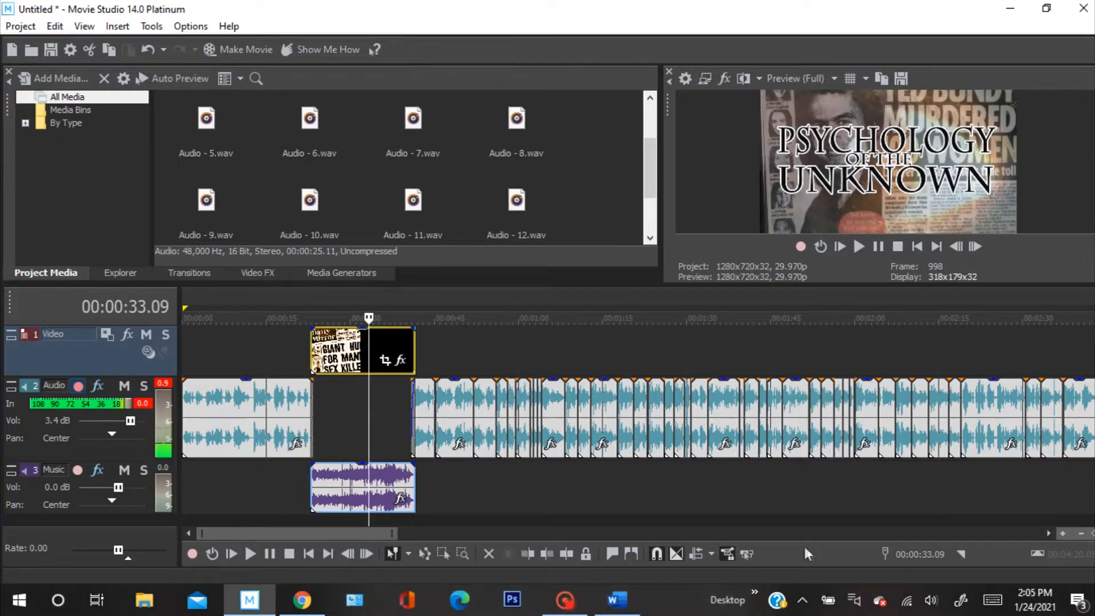
{"action": "scroll", "coordinate": [745, 464], "scroll_direction": "down", "scroll_amount": 5}
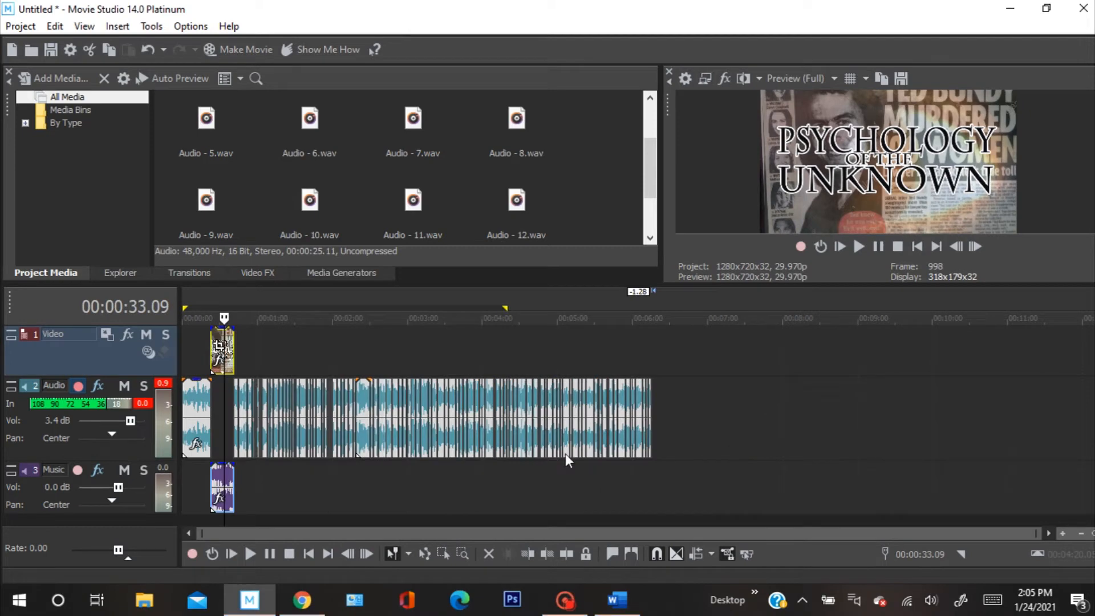
{"action": "scroll", "coordinate": [656, 383], "scroll_direction": "up", "scroll_amount": 1}
{"action": "left_click", "coordinate": [656, 383]}
{"action": "left_click", "coordinate": [884, 371]}
{"action": "scroll", "coordinate": [960, 442], "scroll_direction": "up", "scroll_amount": 8}
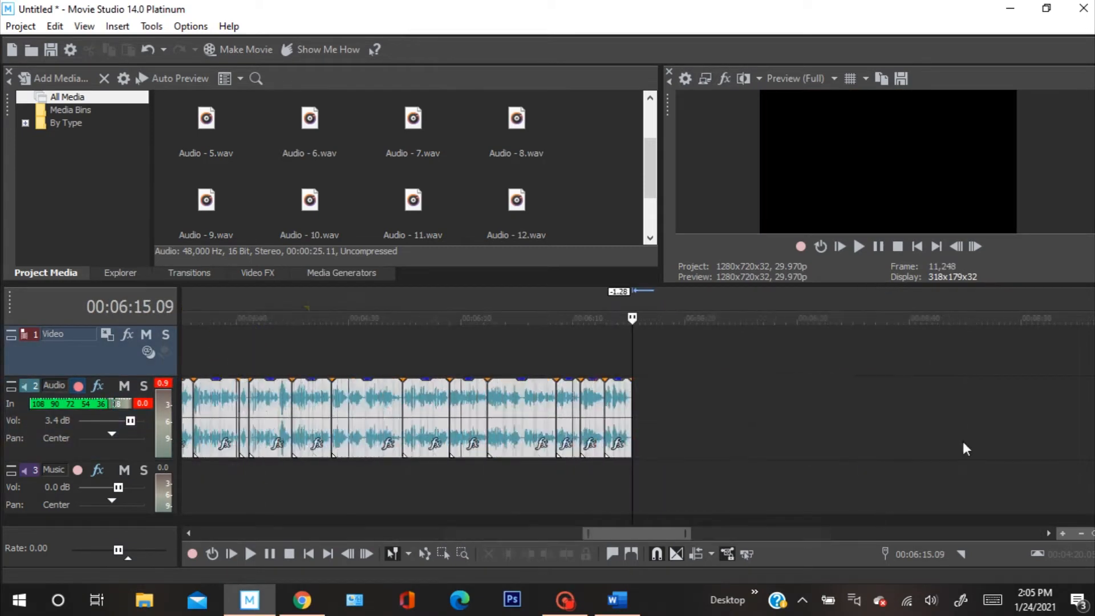
{"action": "scroll", "coordinate": [678, 399], "scroll_direction": "up", "scroll_amount": 2}
{"action": "scroll", "coordinate": [664, 399], "scroll_direction": "down", "scroll_amount": 10}
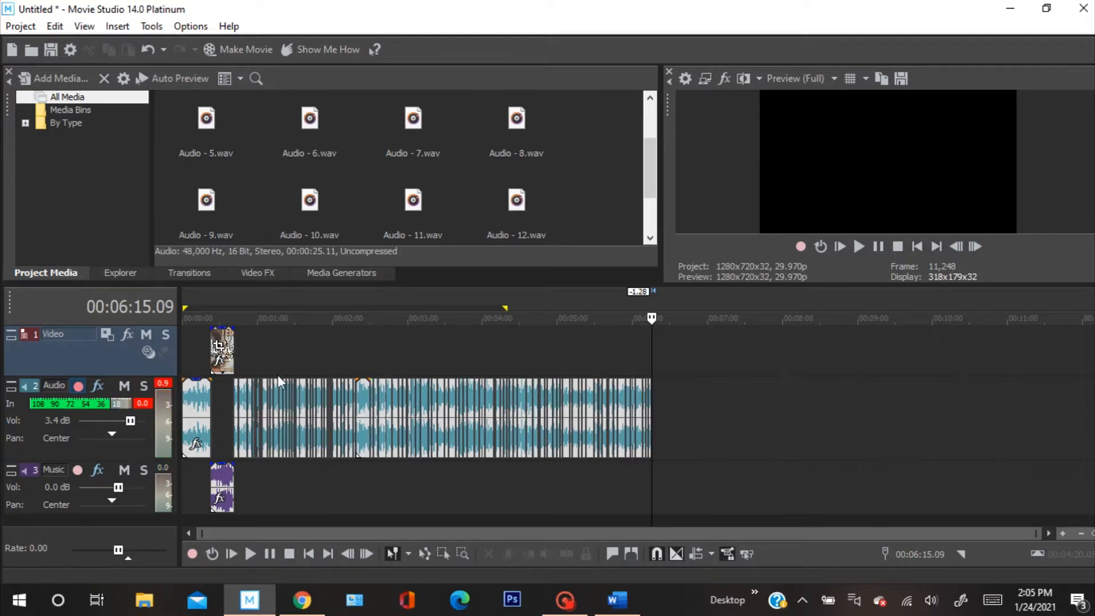
Examine the cuts between the narration clips along the Audio track, from the first clip past the two-minute mark.
{"action": "left_click", "coordinate": [200, 347]}
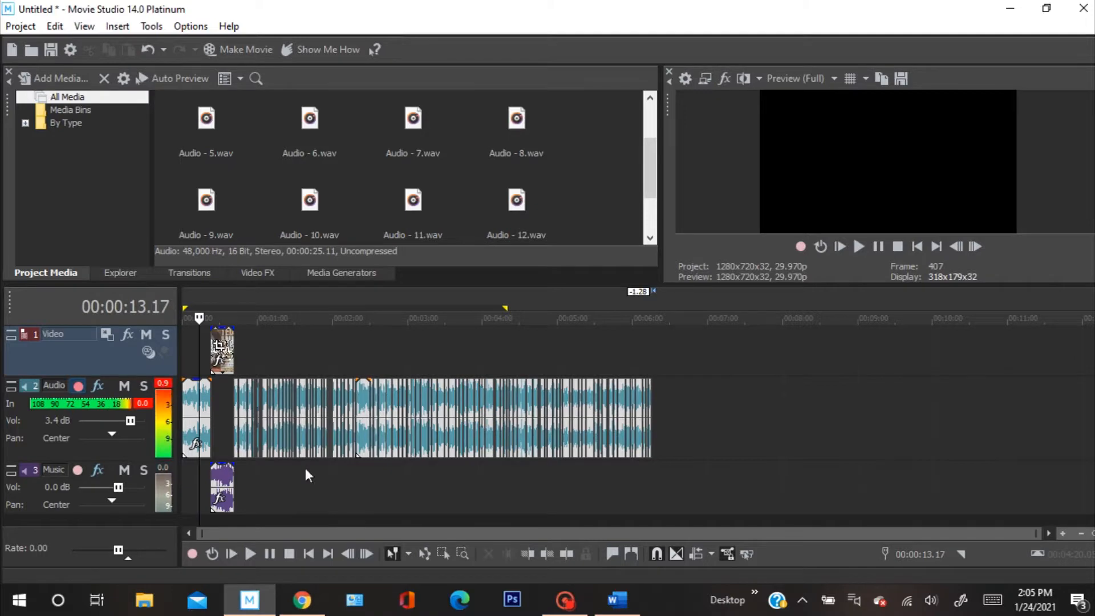
{"action": "scroll", "coordinate": [309, 444], "scroll_direction": "up", "scroll_amount": 2}
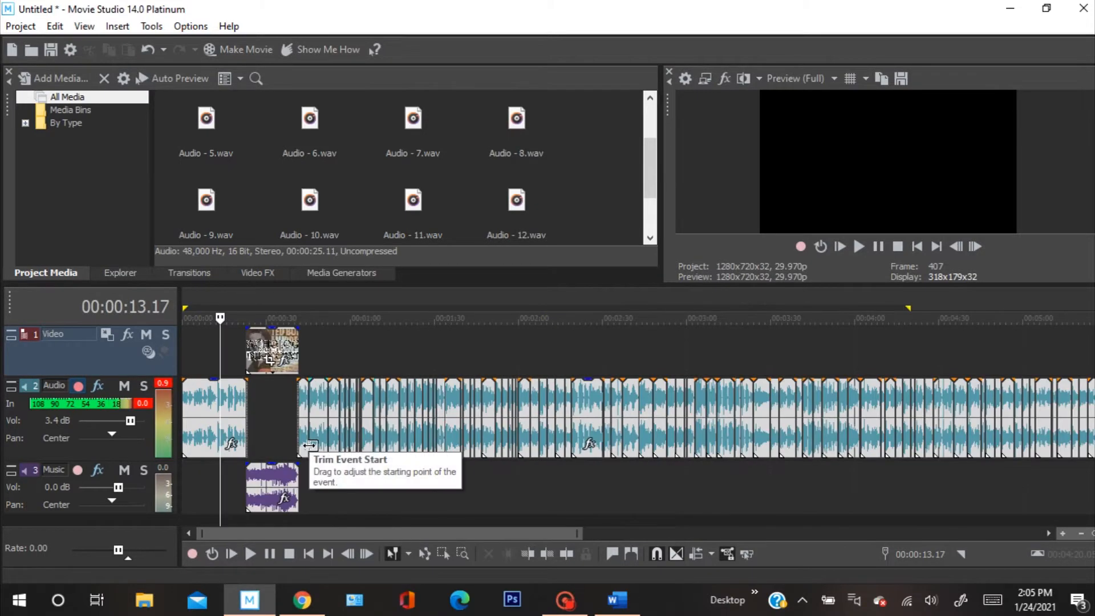
{"action": "scroll", "coordinate": [262, 440], "scroll_direction": "up", "scroll_amount": 2}
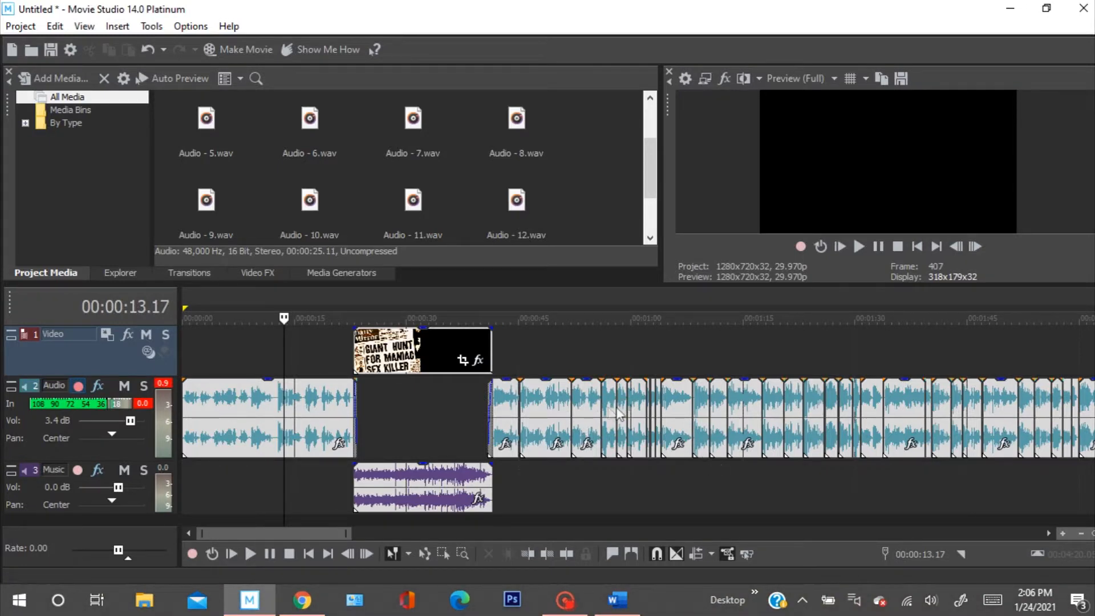
{"action": "scroll", "coordinate": [617, 412], "scroll_direction": "down", "scroll_amount": 5}
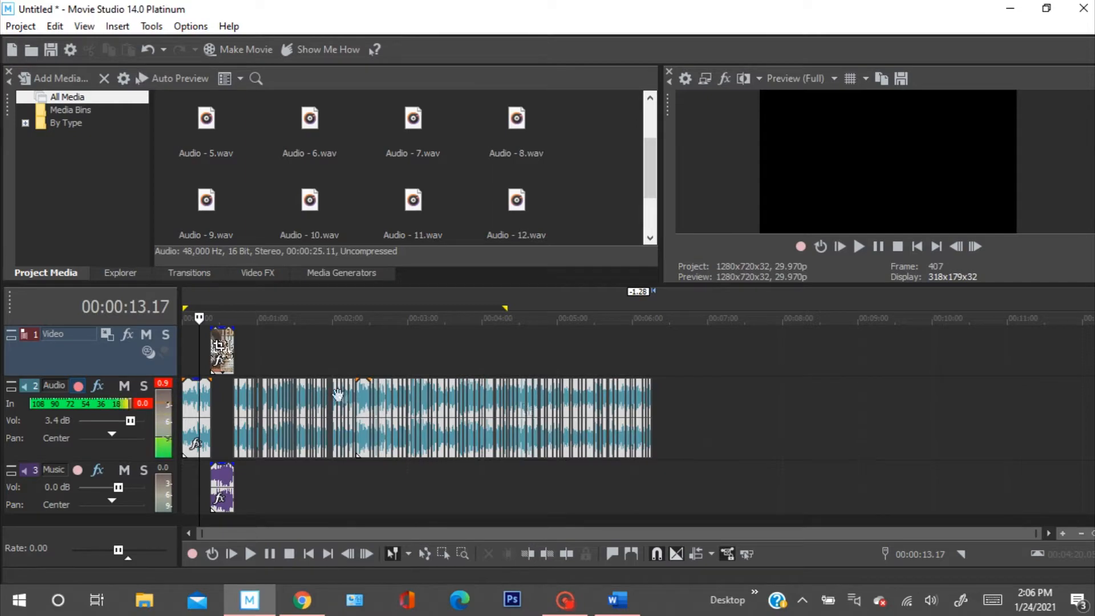
{"action": "scroll", "coordinate": [287, 411], "scroll_direction": "up", "scroll_amount": 6}
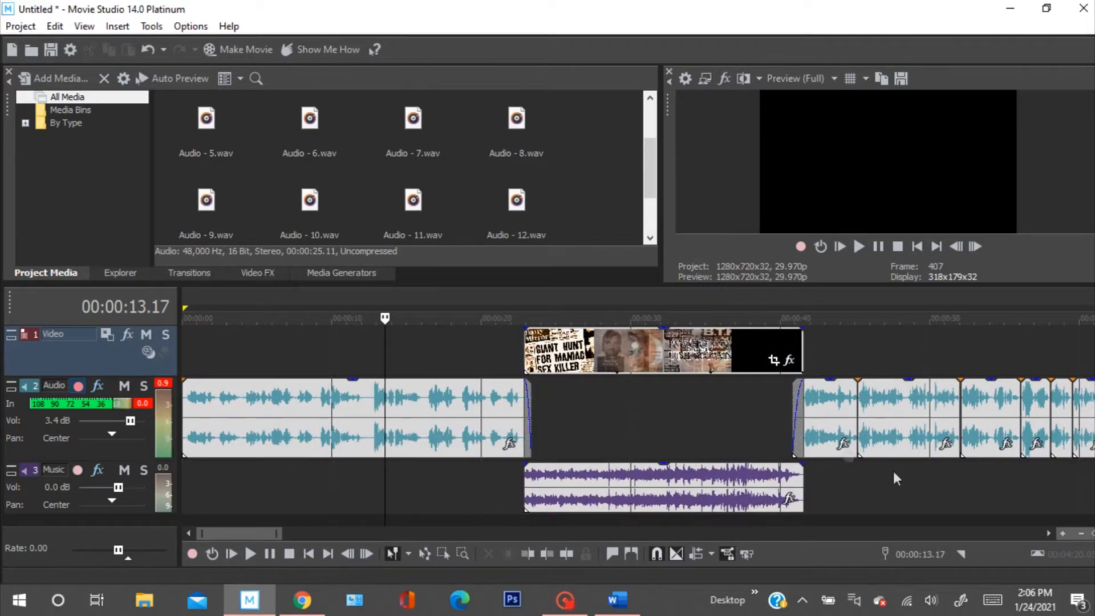
{"action": "left_click", "coordinate": [1048, 532]}
{"action": "left_click", "coordinate": [1048, 532]}
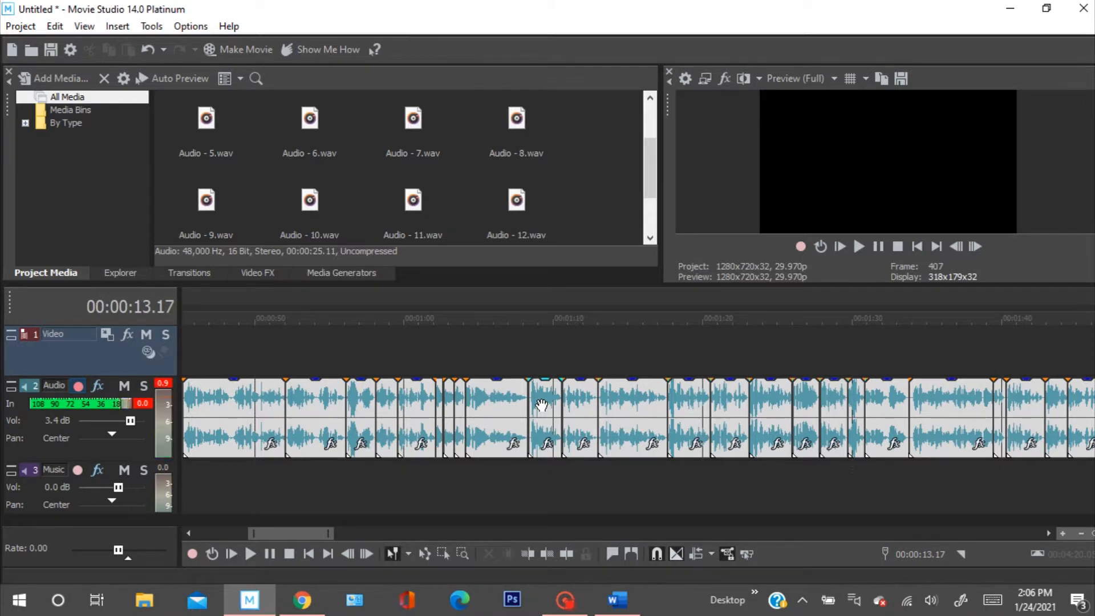
{"action": "left_click_drag", "start_coordinate": [321, 528], "coordinate": [358, 530]}
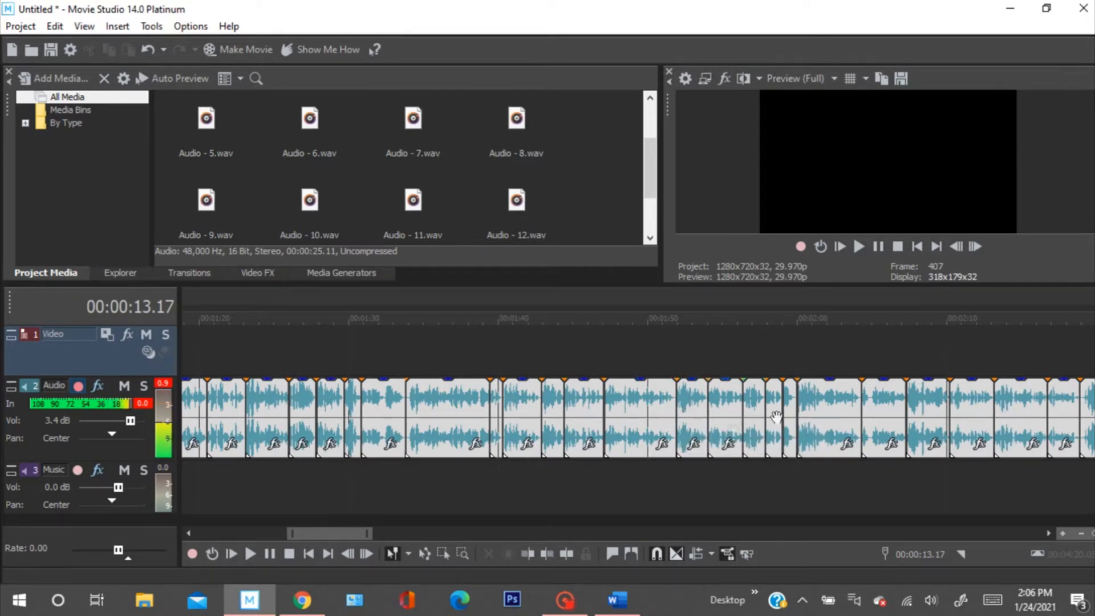
{"action": "scroll", "coordinate": [896, 422], "scroll_direction": "down", "scroll_amount": 5}
{"action": "scroll", "coordinate": [896, 419], "scroll_direction": "down", "scroll_amount": 3}
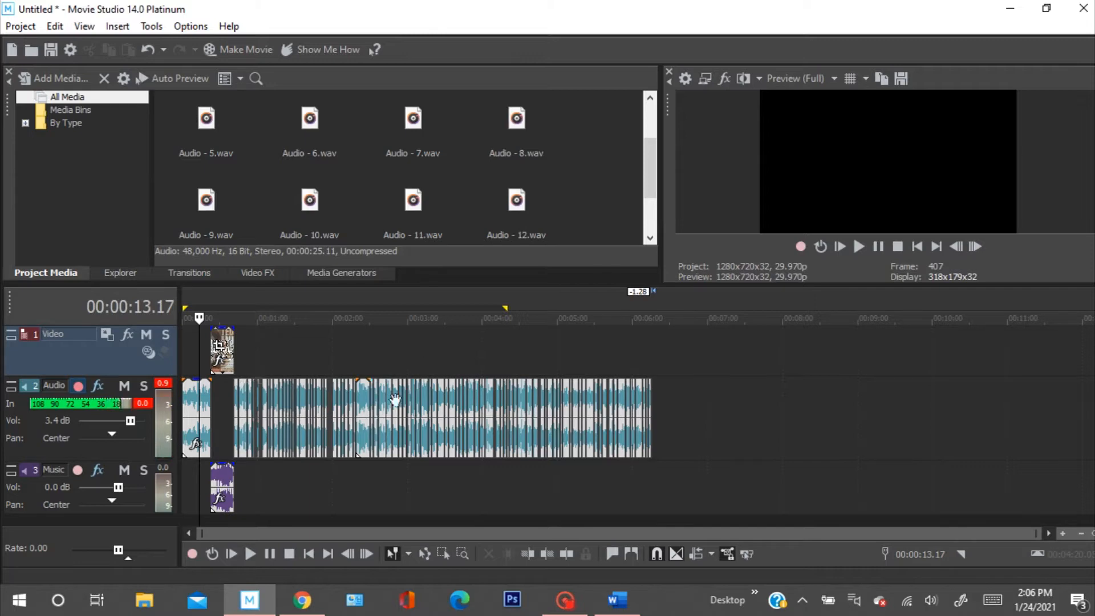
Review the Audio track's Track Noise Gate, Track EQ, Track Compressor, Volume and Amplitude Modulation effect settings.
{"action": "left_click", "coordinate": [101, 388]}
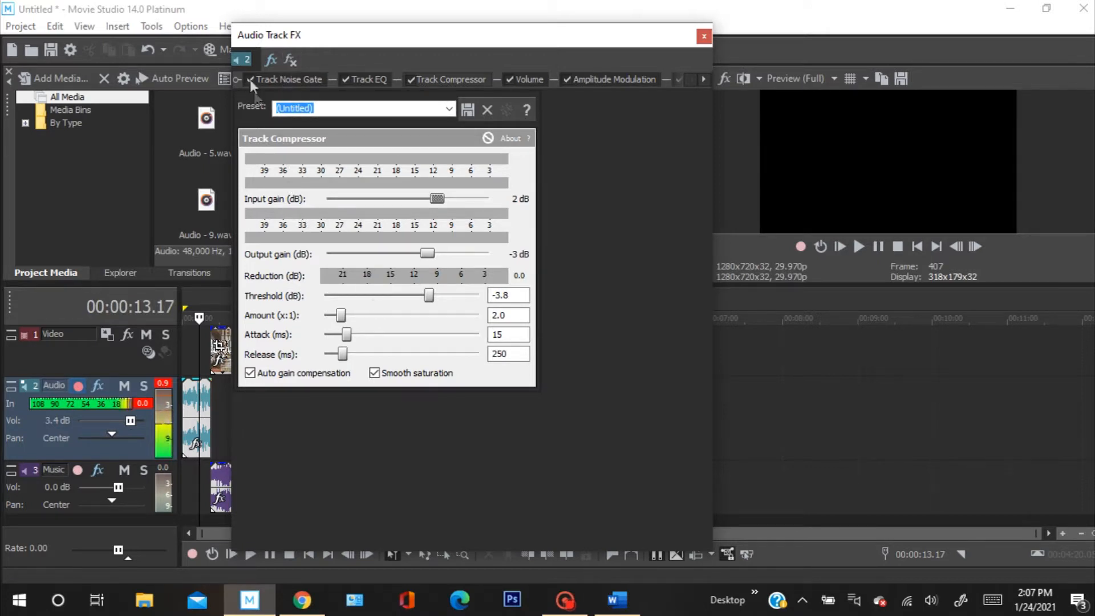
{"action": "left_click", "coordinate": [278, 81]}
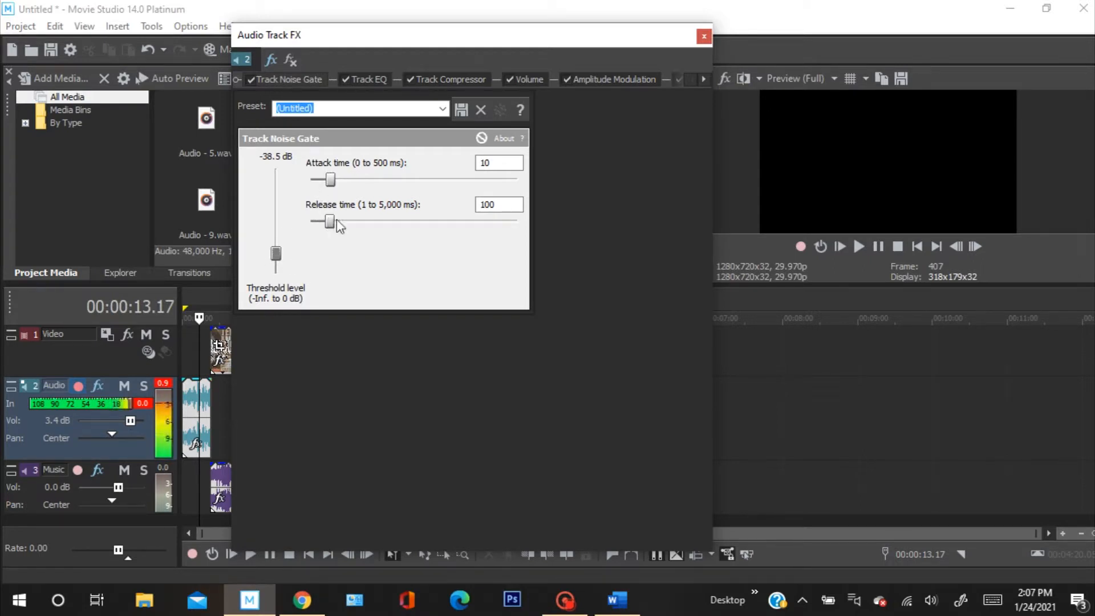
{"action": "left_click", "coordinate": [374, 83]}
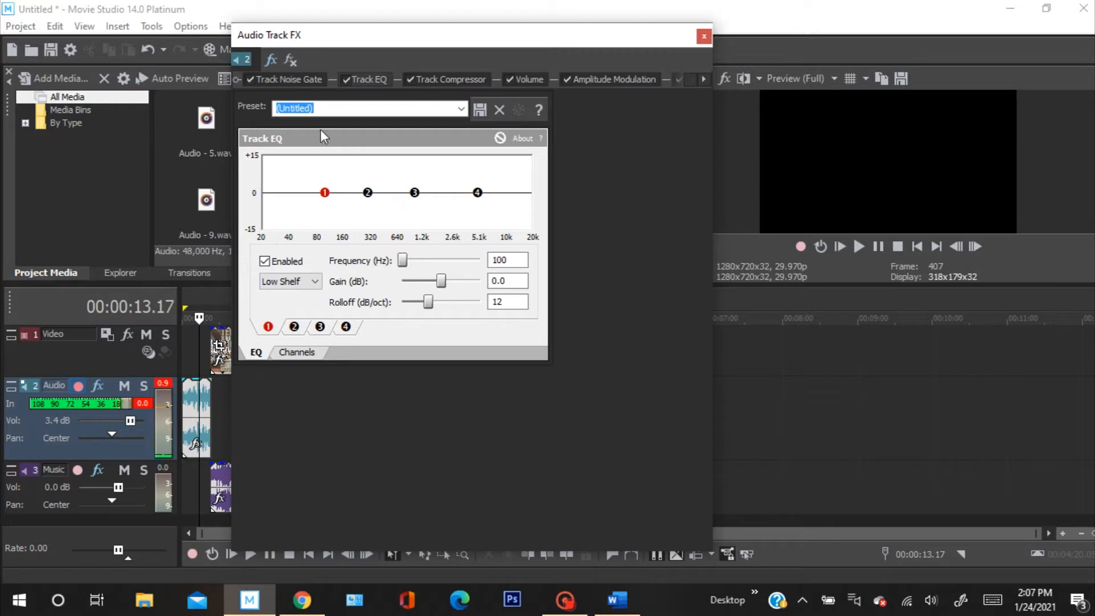
{"action": "left_click", "coordinate": [422, 74]}
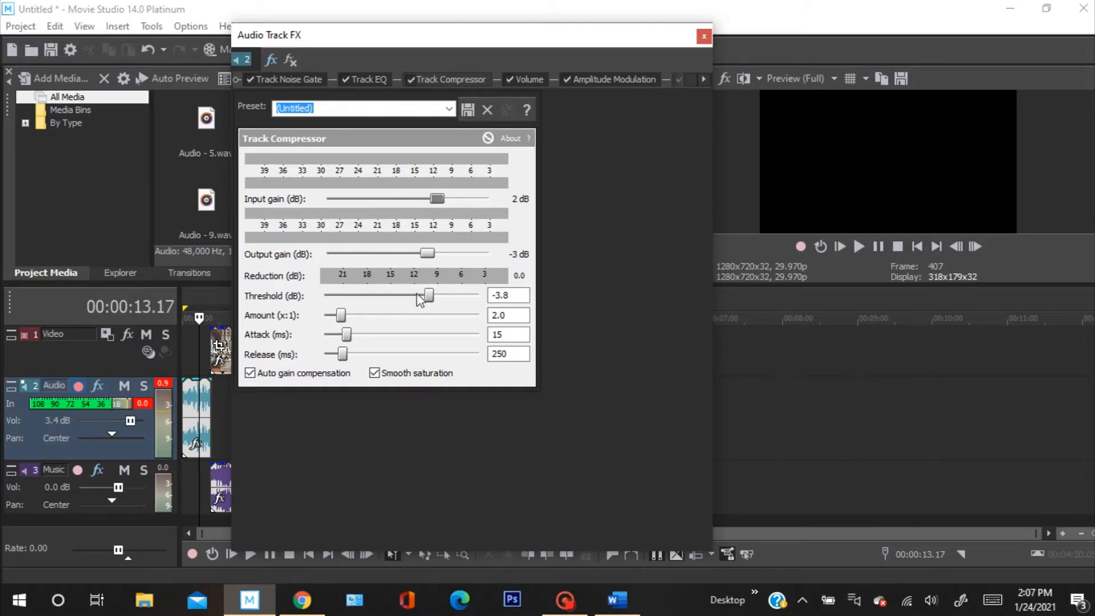
{"action": "left_click", "coordinate": [526, 81]}
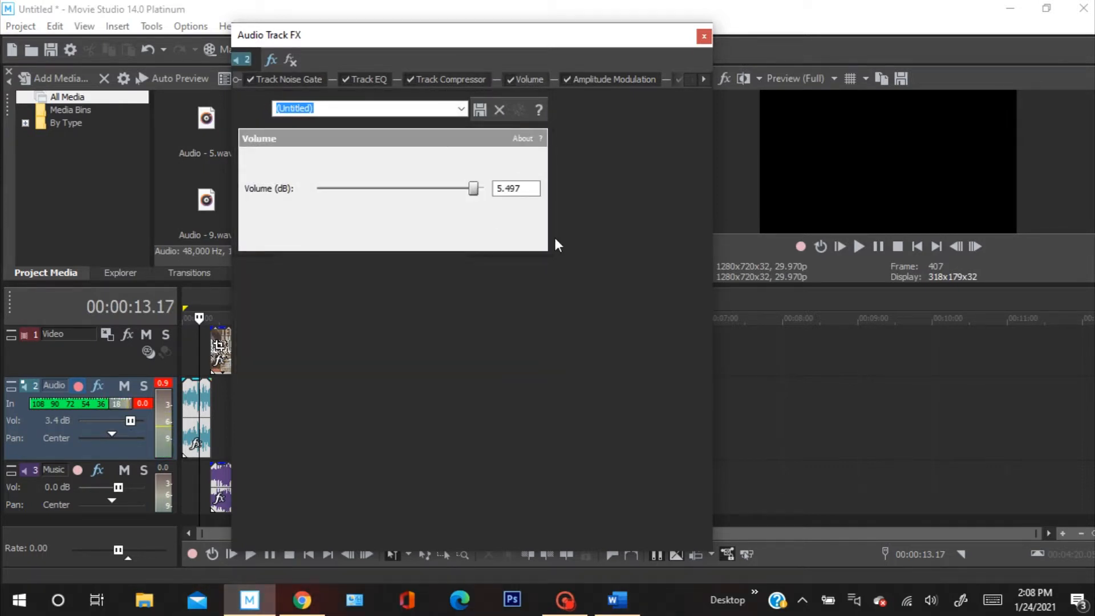
{"action": "left_click", "coordinate": [594, 80]}
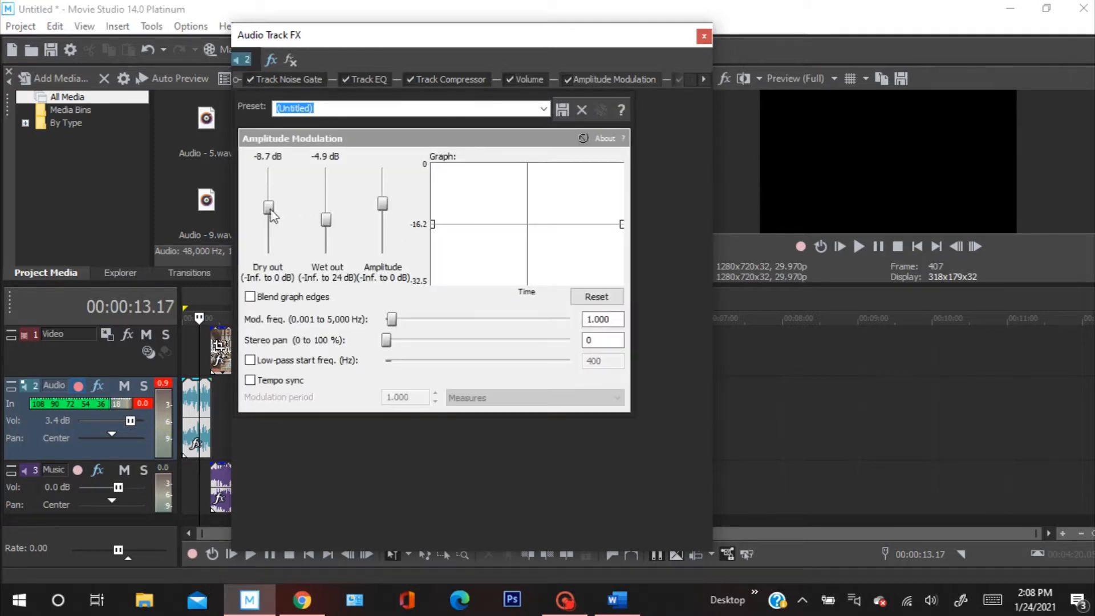
Review the Audio track's Resonant Filter settings and the 10 Band view of its Graphic EQ.
{"action": "left_click", "coordinate": [705, 80]}
{"action": "left_click", "coordinate": [635, 76]}
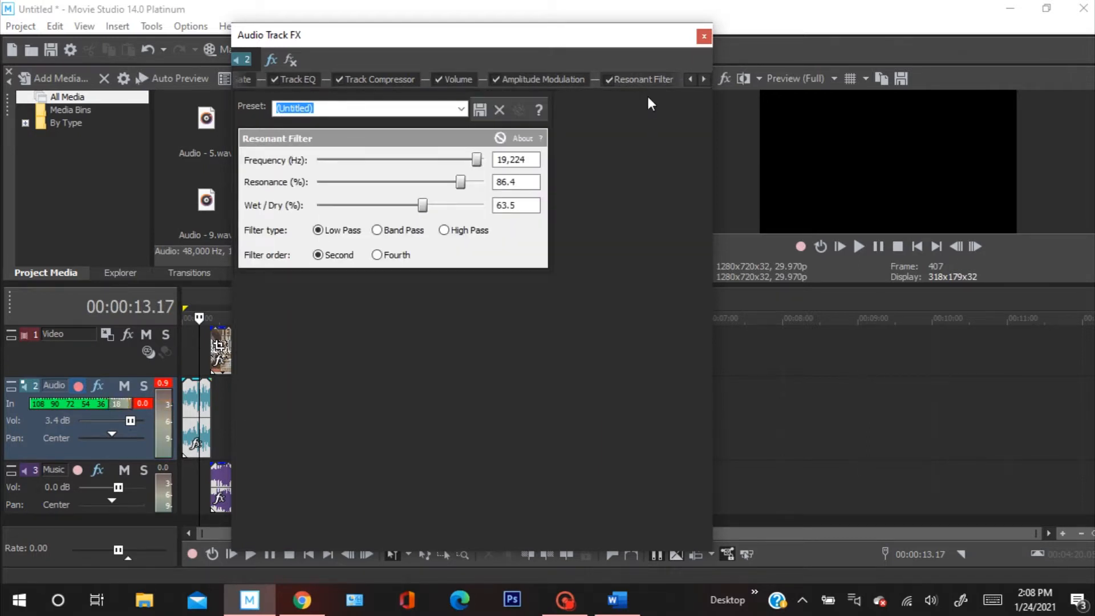
{"action": "left_click", "coordinate": [701, 78]}
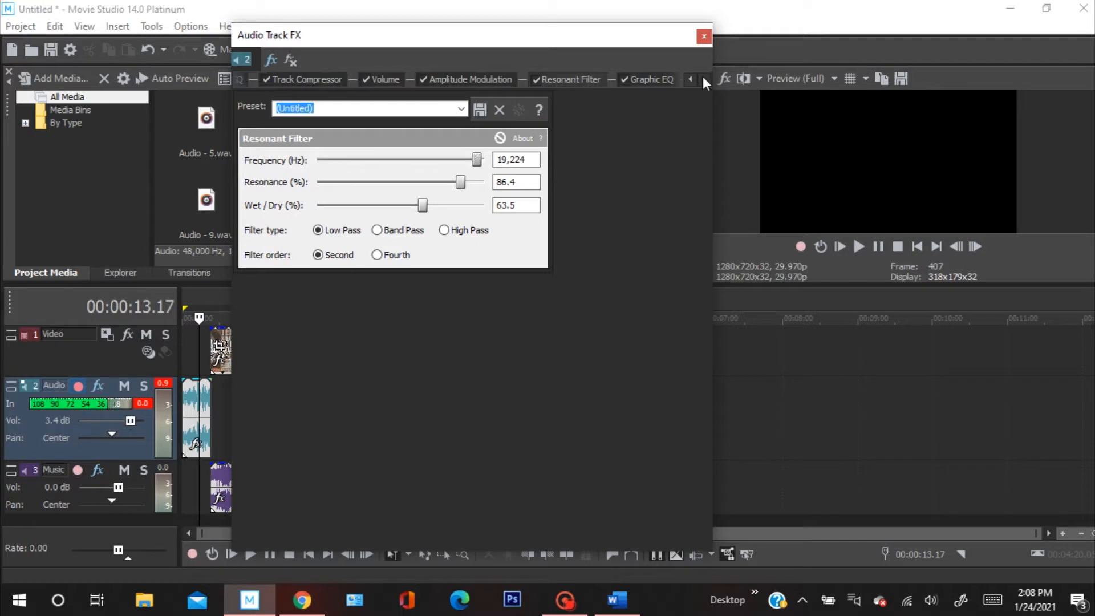
{"action": "left_click", "coordinate": [648, 79]}
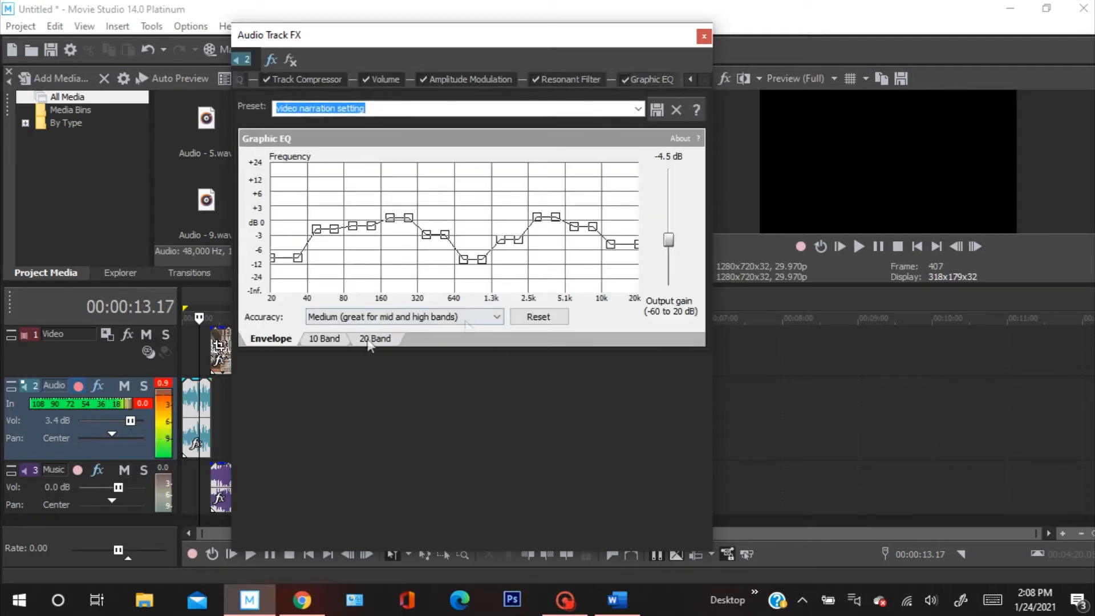
{"action": "left_click", "coordinate": [328, 337]}
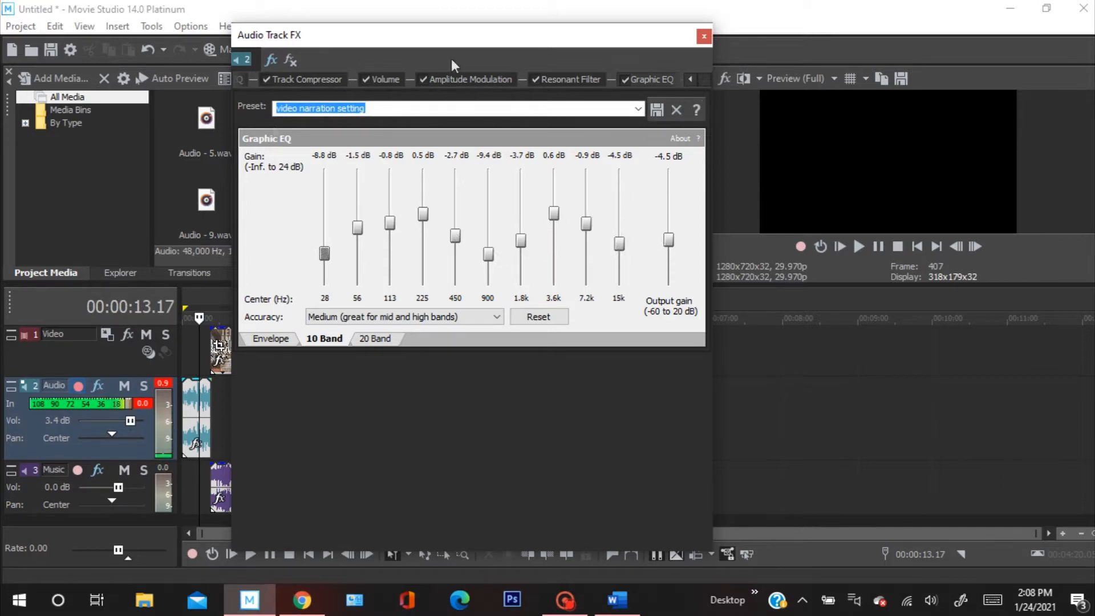
{"action": "left_click", "coordinate": [704, 36]}
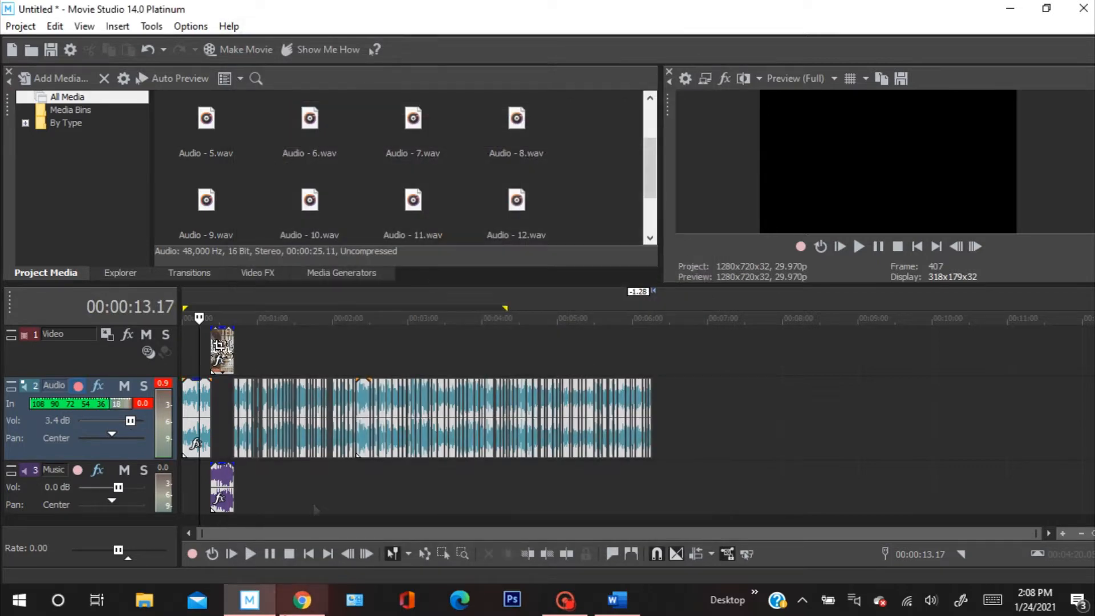
Check the recording level of the USB Audio CODEC microphone in the Windows Control Panel's sound settings.
{"action": "left_click", "coordinate": [354, 602]}
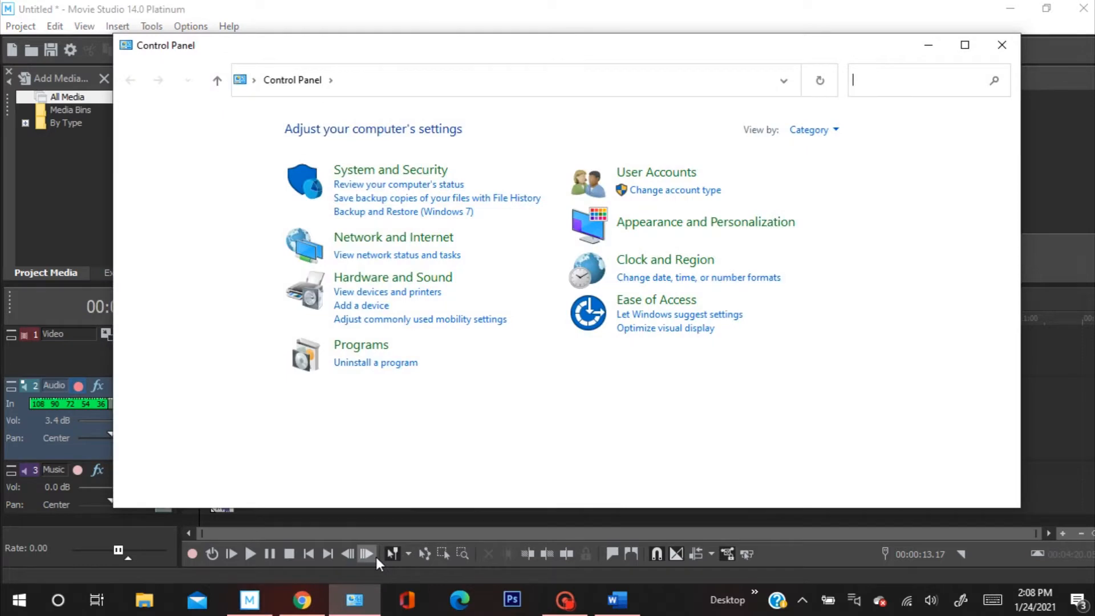
{"action": "left_click", "coordinate": [355, 278]}
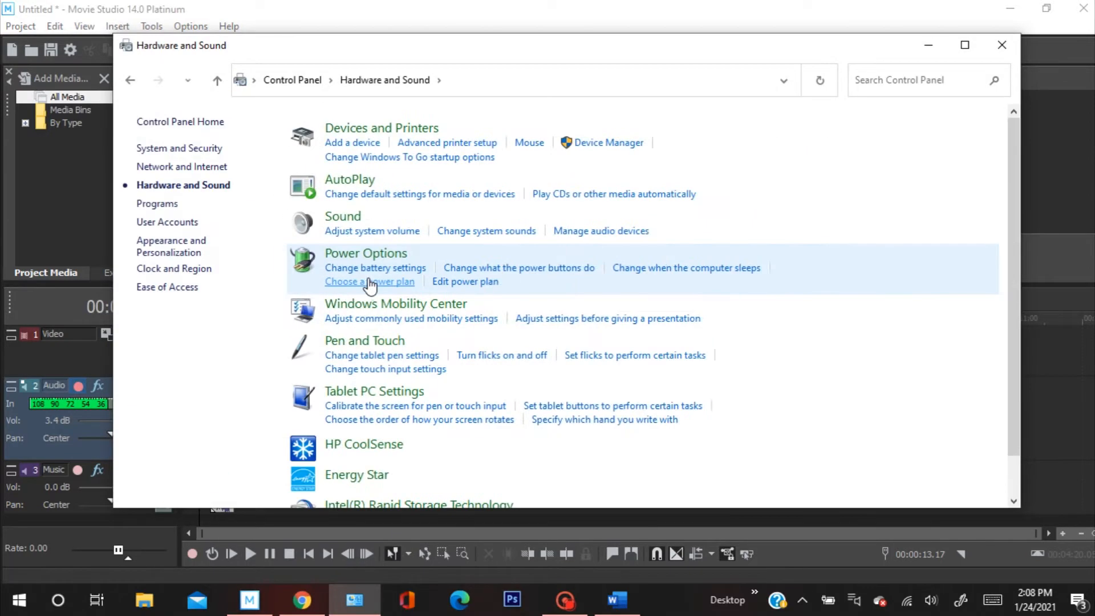
{"action": "left_click", "coordinate": [345, 218]}
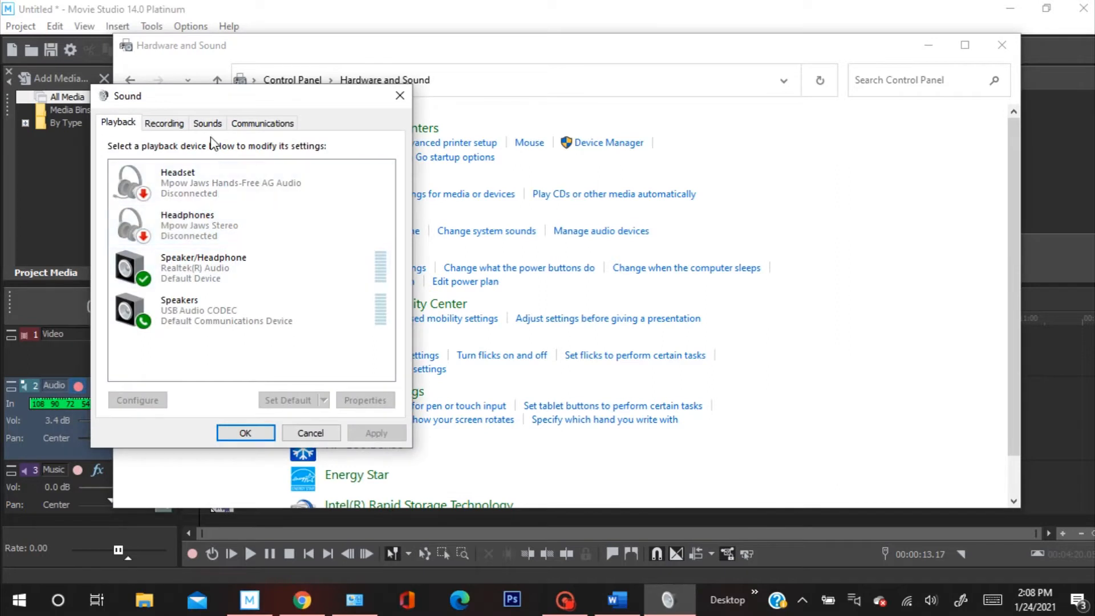
{"action": "left_click", "coordinate": [175, 124]}
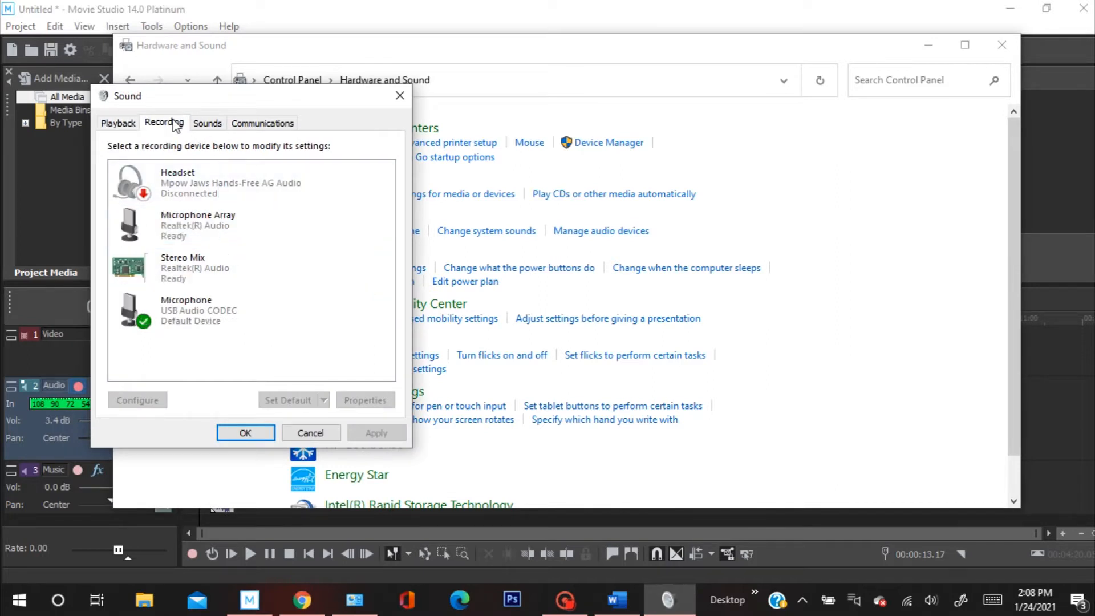
{"action": "double_click", "coordinate": [187, 323]}
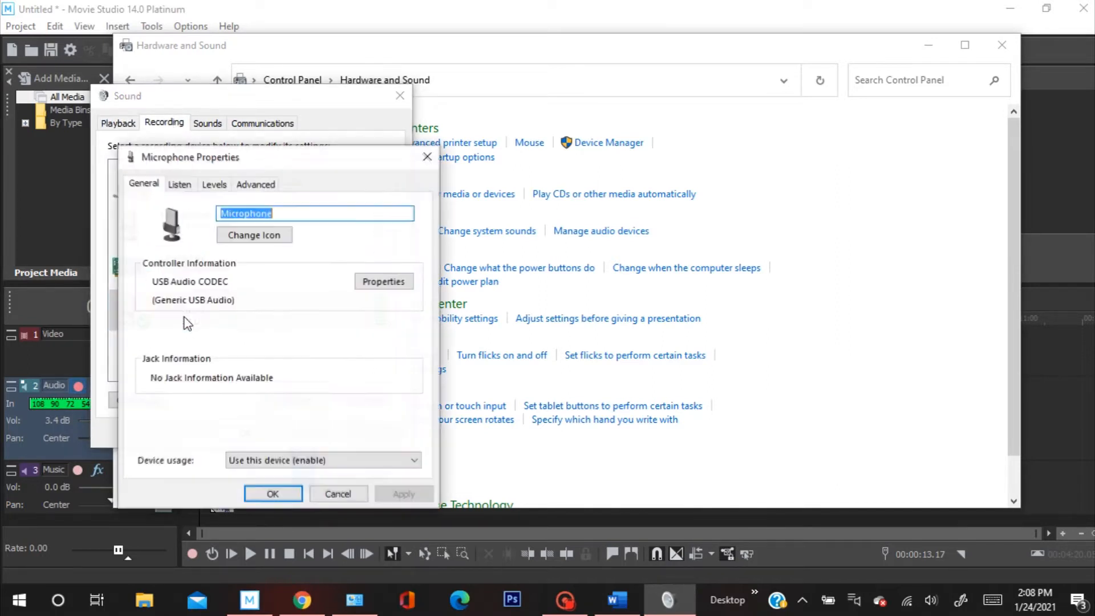
{"action": "left_click", "coordinate": [214, 185]}
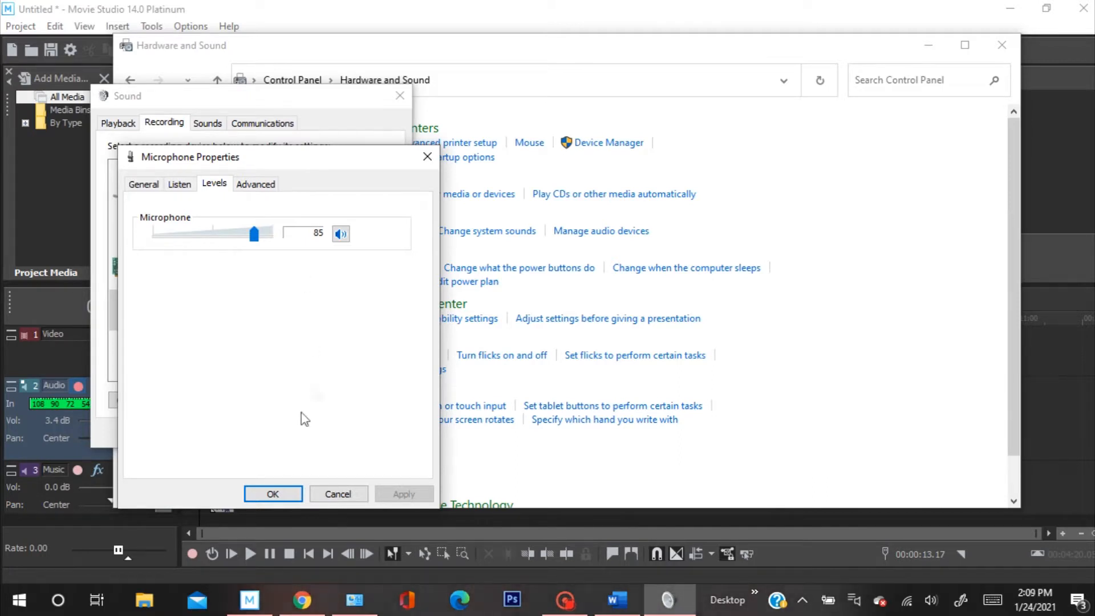
{"action": "left_click", "coordinate": [272, 494]}
{"action": "left_click", "coordinate": [400, 95]}
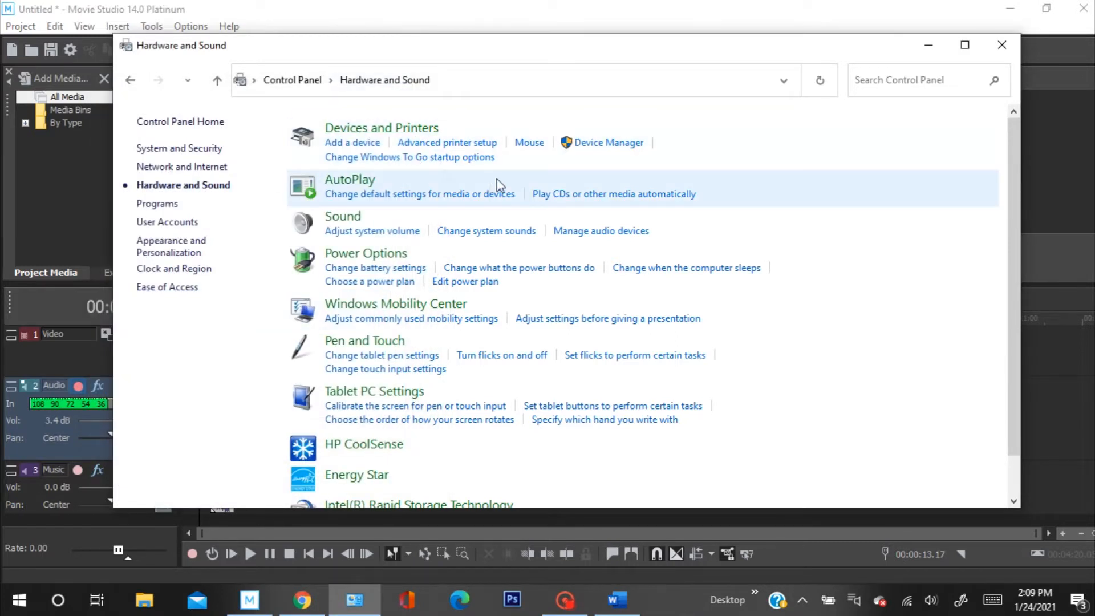
{"action": "left_click", "coordinate": [1002, 45]}
Return to the start of the timeline and import images 1 to 18 from the Downloads folder into the project media.
{"action": "scroll", "coordinate": [601, 323], "scroll_direction": "up", "scroll_amount": 5}
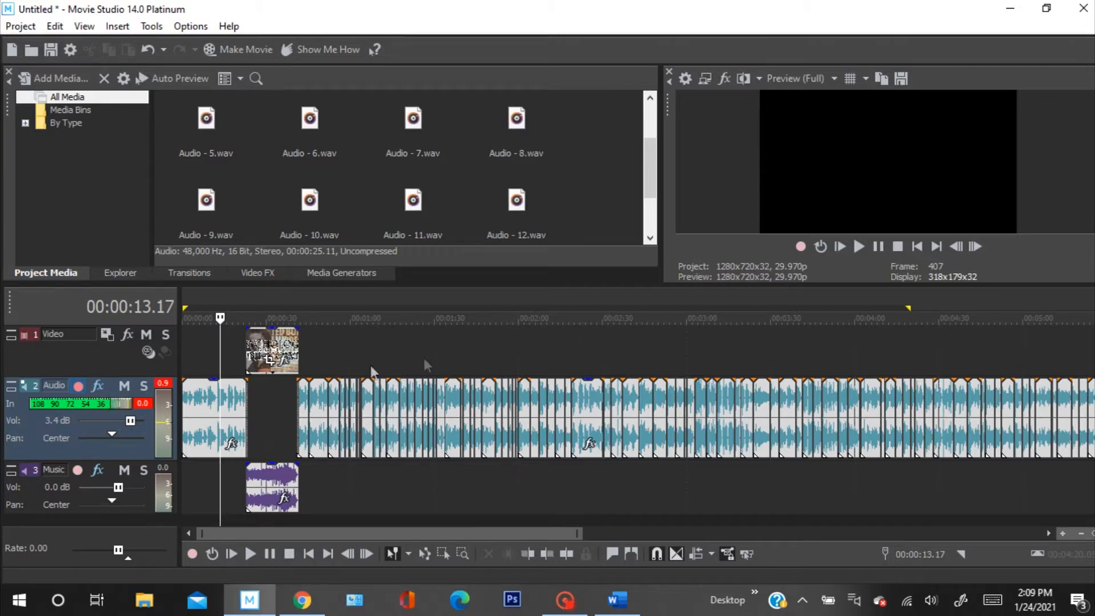
{"action": "left_click", "coordinate": [185, 339]}
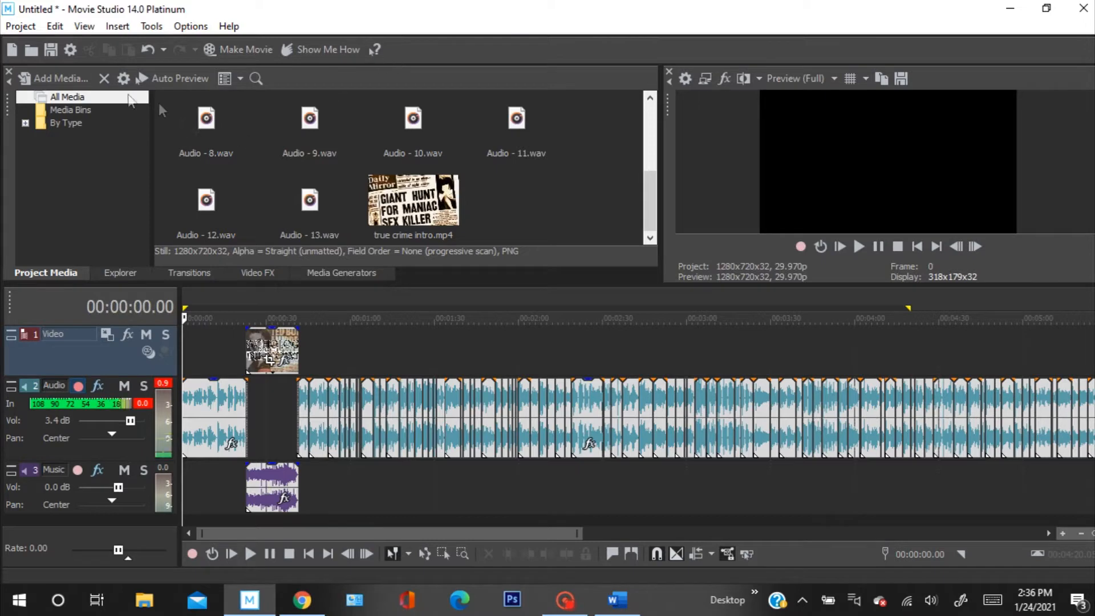
{"action": "left_click", "coordinate": [77, 80]}
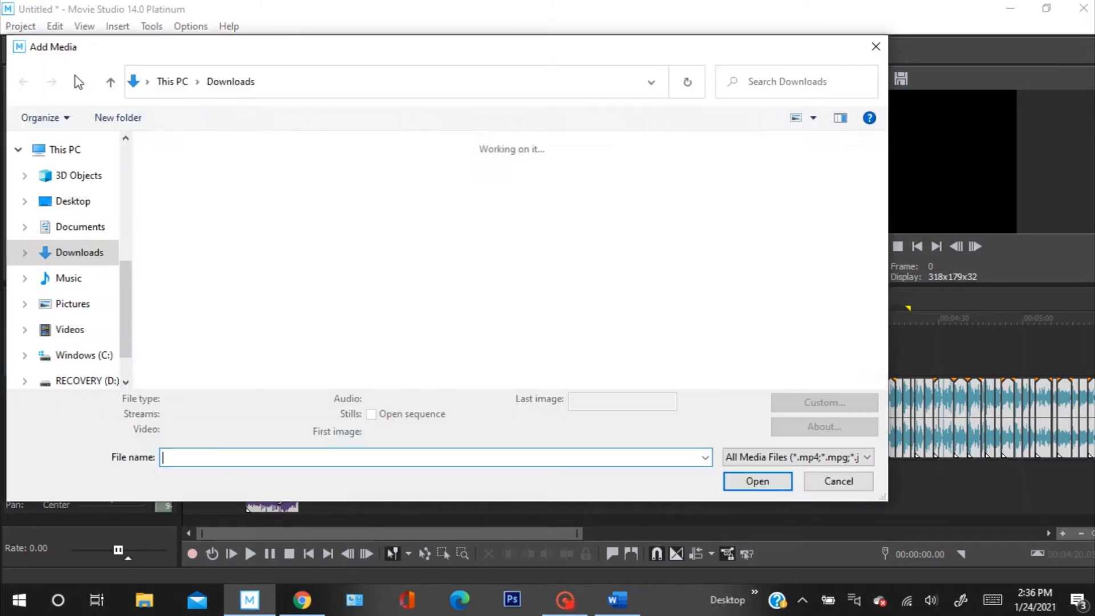
{"action": "scroll", "coordinate": [547, 194], "scroll_direction": "down", "scroll_amount": 2}
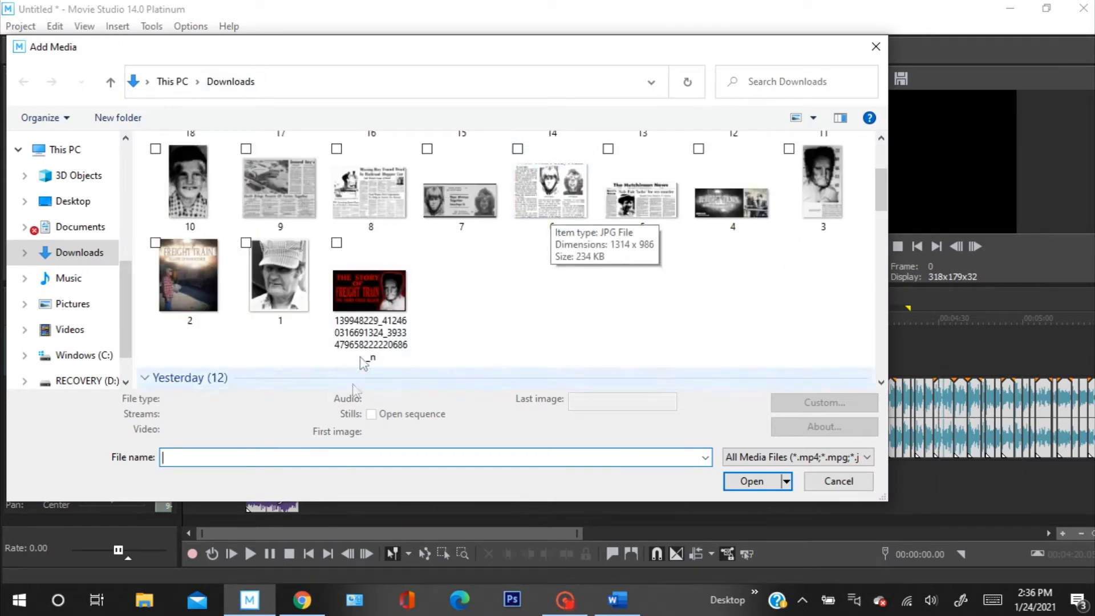
{"action": "scroll", "coordinate": [885, 182], "scroll_direction": "up", "scroll_amount": 2}
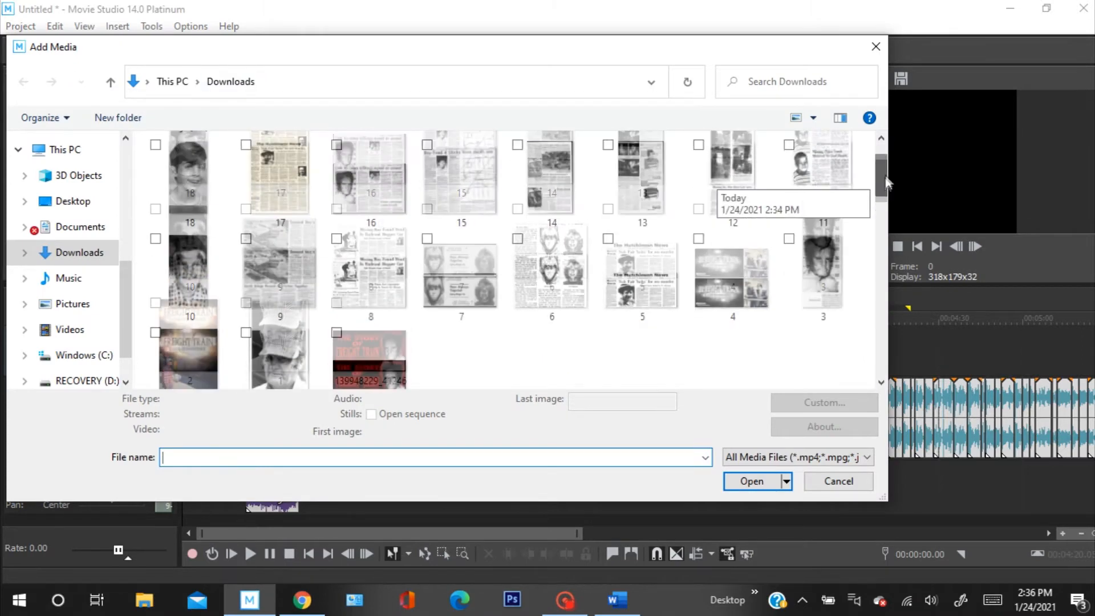
{"action": "scroll", "coordinate": [885, 182], "scroll_direction": "up", "scroll_amount": 1}
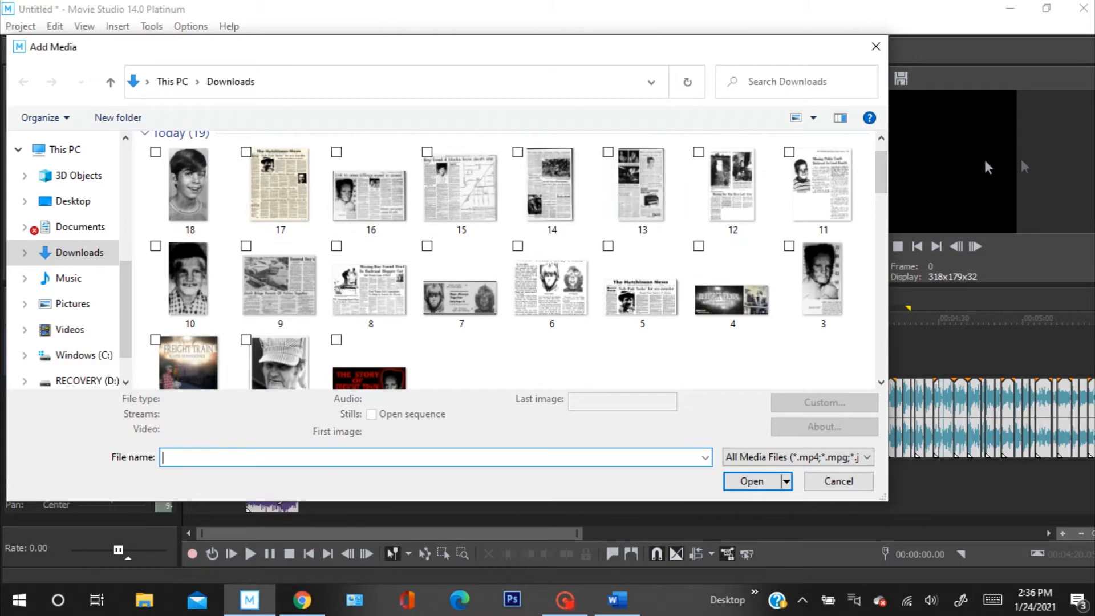
{"action": "mouse_move", "coordinate": [882, 159]}
{"action": "left_mouse_down"}
{"action": "mouse_move", "coordinate": [887, 180]}
{"action": "mouse_move", "coordinate": [890, 164]}
{"action": "left_mouse_up"}
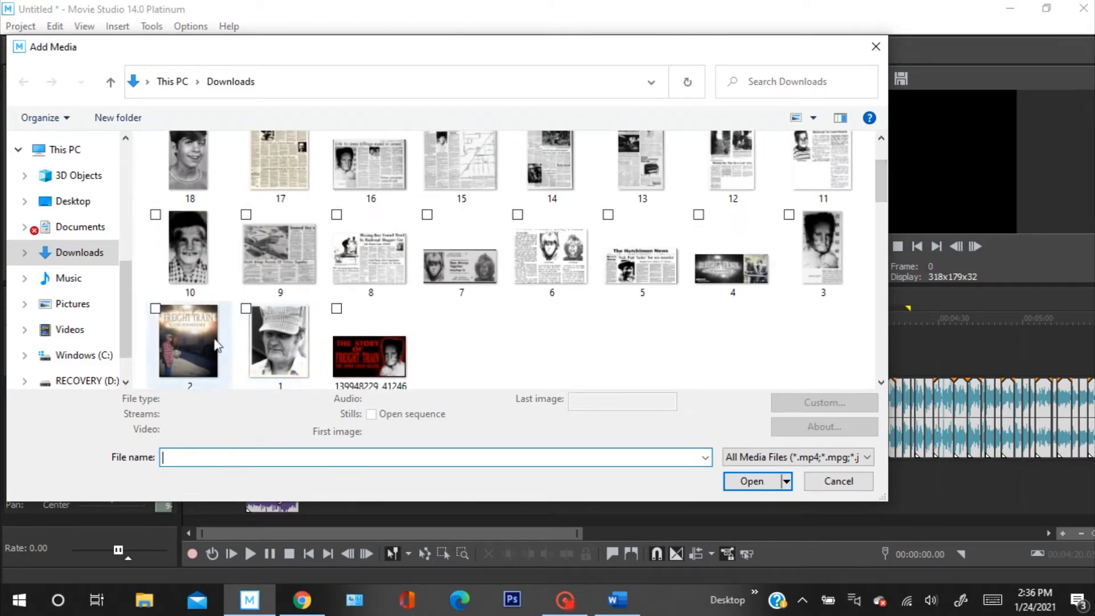
{"action": "left_click", "coordinate": [246, 309]}
{"action": "left_click", "coordinate": [154, 266]}
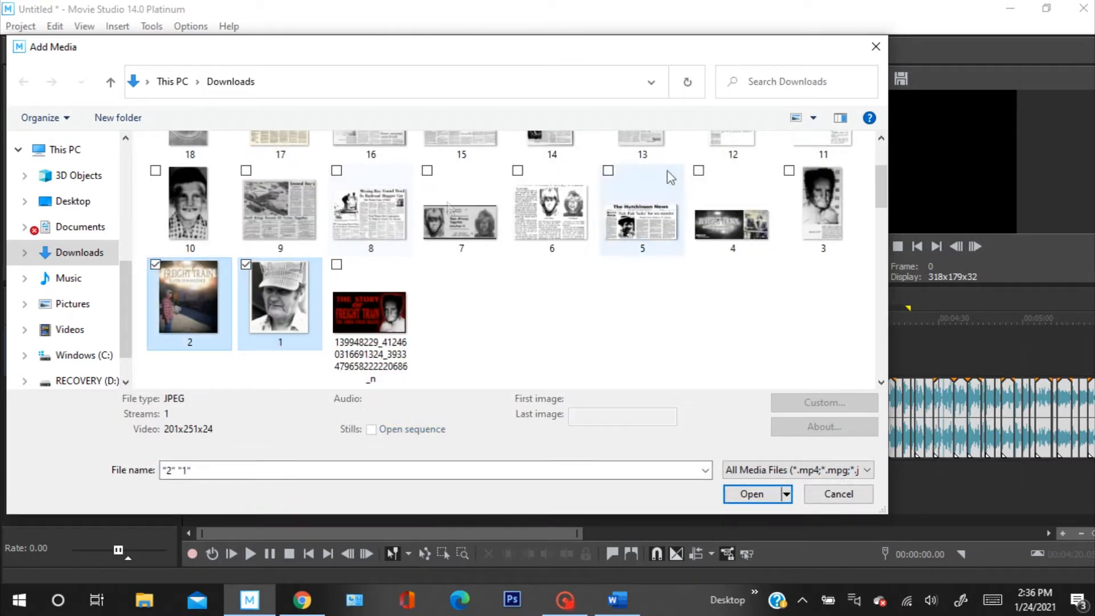
{"action": "left_click", "coordinate": [788, 170]}
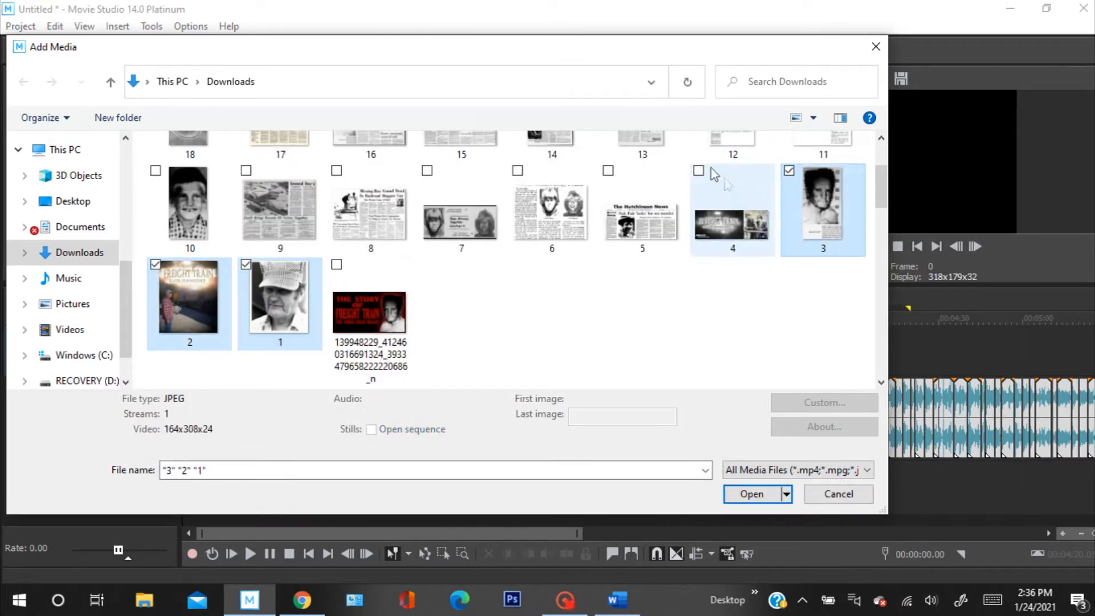
{"action": "left_click", "coordinate": [699, 170]}
{"action": "left_click", "coordinate": [608, 170]}
{"action": "left_click", "coordinate": [517, 170]}
{"action": "left_click", "coordinate": [426, 170]}
{"action": "left_click", "coordinate": [336, 170]}
{"action": "left_click", "coordinate": [245, 170]}
{"action": "left_click", "coordinate": [155, 170]}
{"action": "scroll", "coordinate": [171, 200], "scroll_direction": "up", "scroll_amount": 2}
{"action": "left_click", "coordinate": [789, 164]}
{"action": "left_click", "coordinate": [698, 165]}
{"action": "left_click", "coordinate": [608, 164]}
{"action": "left_click", "coordinate": [517, 165]}
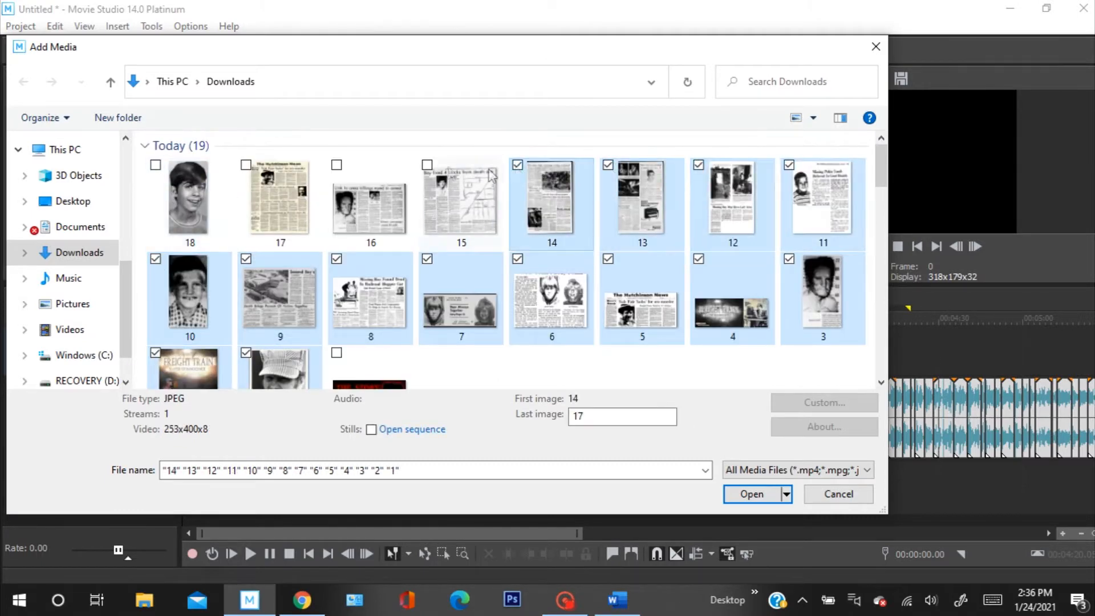
{"action": "left_click", "coordinate": [427, 165]}
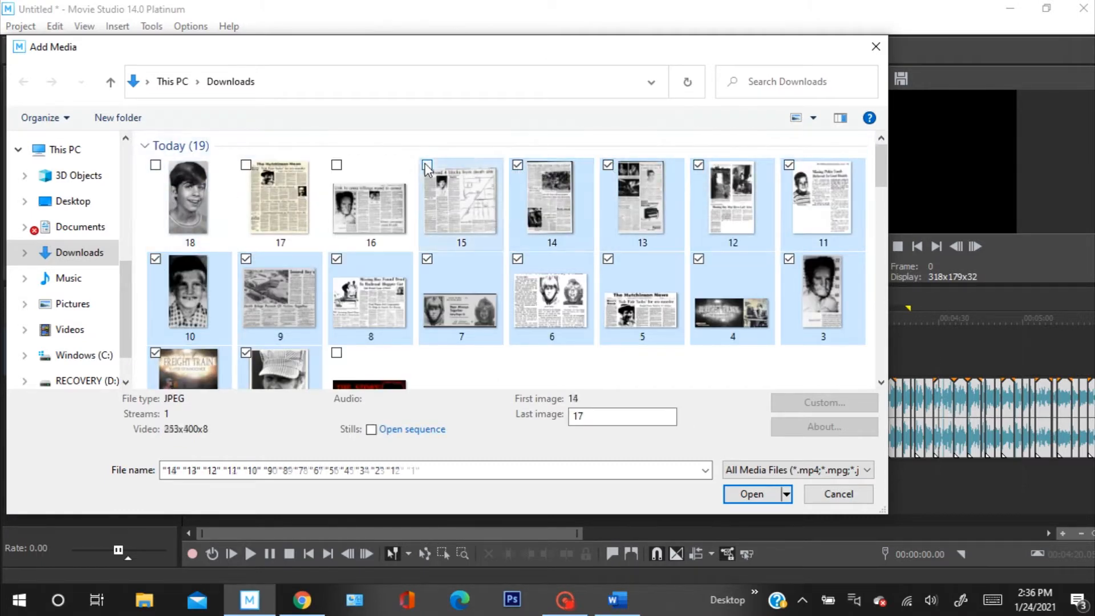
{"action": "left_click", "coordinate": [336, 165]}
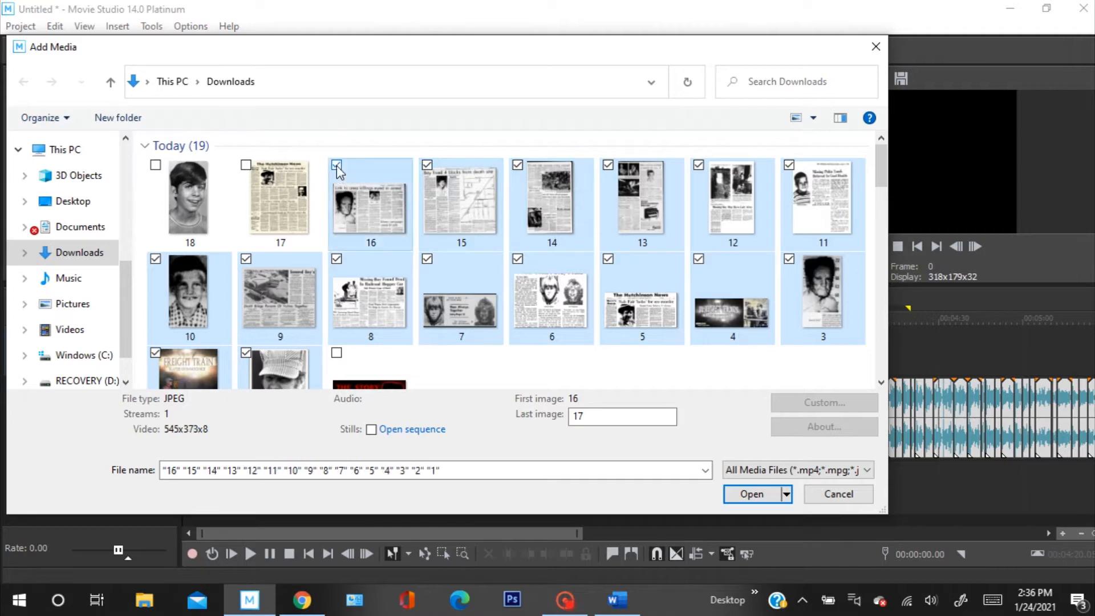
{"action": "left_click", "coordinate": [246, 166]}
{"action": "left_click", "coordinate": [155, 166]}
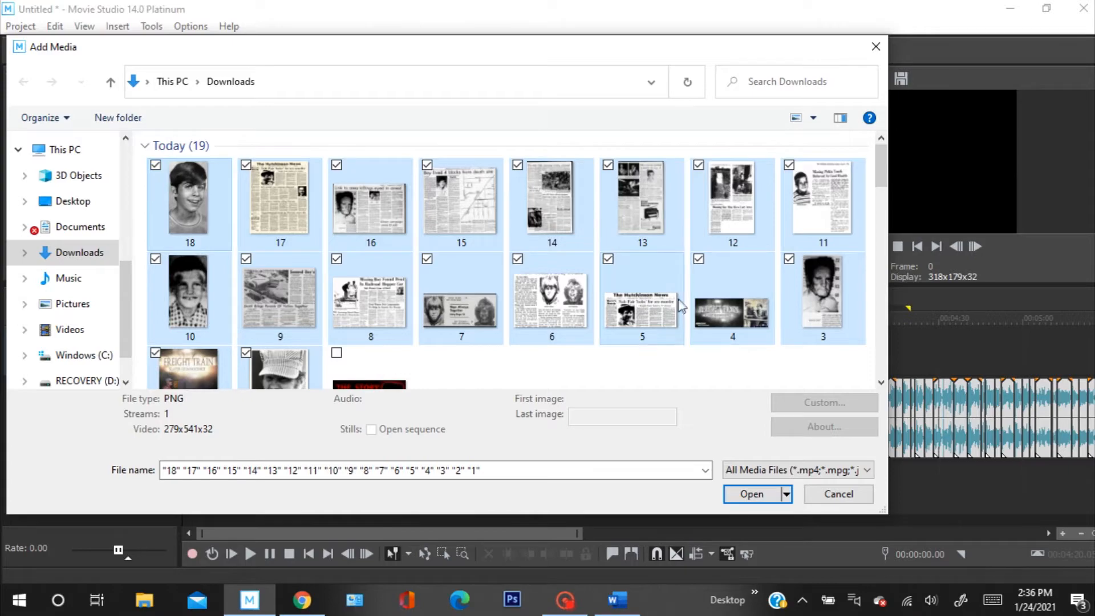
{"action": "left_click", "coordinate": [751, 494]}
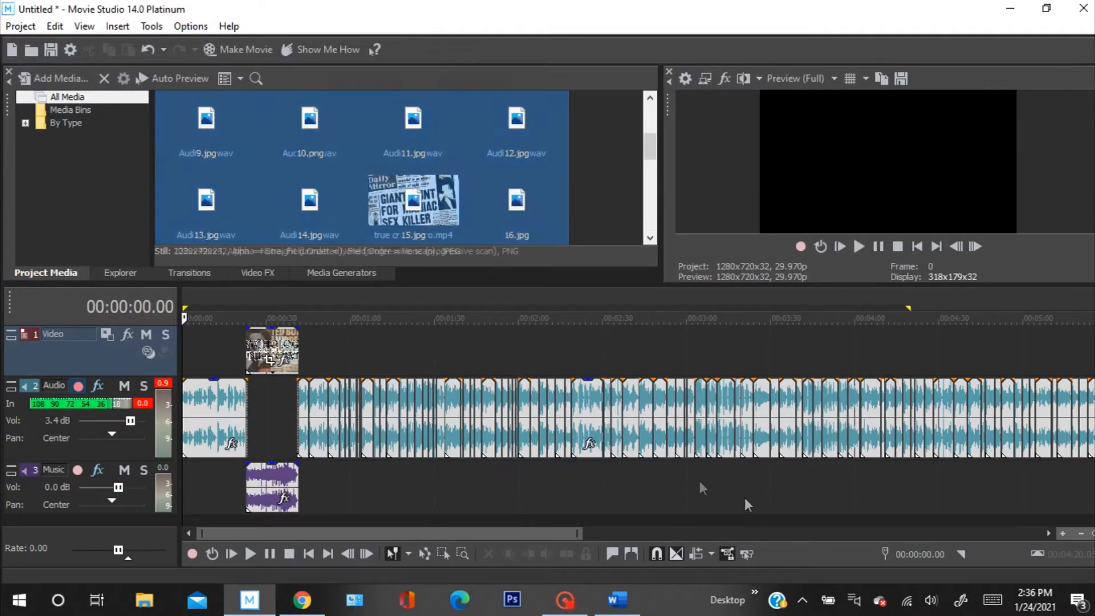
Place the "The Story of Freight Train" title image at the very start of the Video track.
{"action": "scroll", "coordinate": [413, 228], "scroll_direction": "up", "scroll_amount": 3}
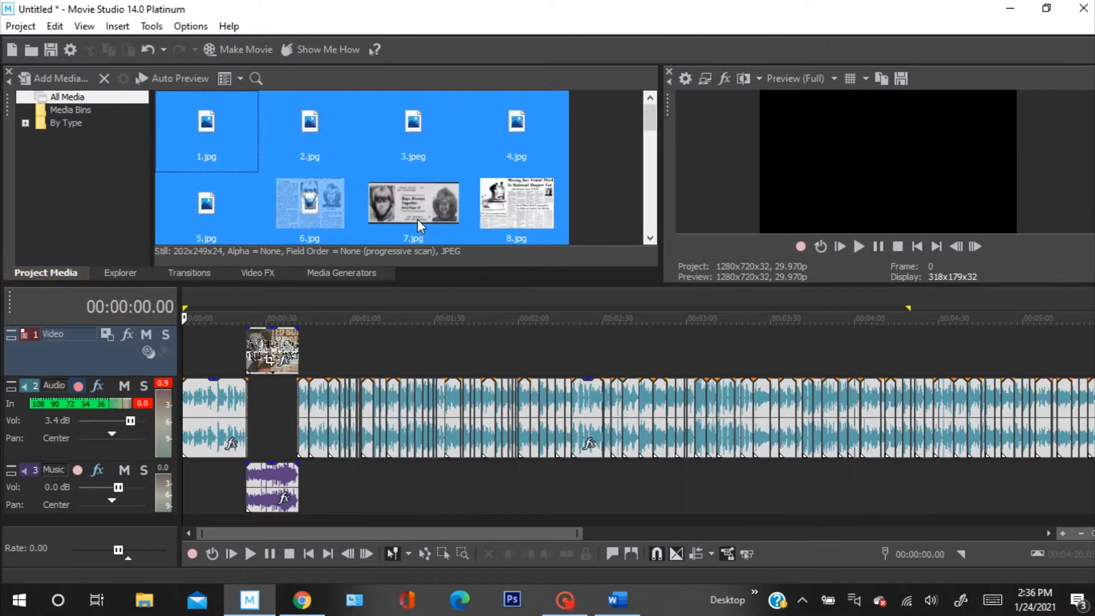
{"action": "scroll", "coordinate": [472, 210], "scroll_direction": "down", "scroll_amount": 6}
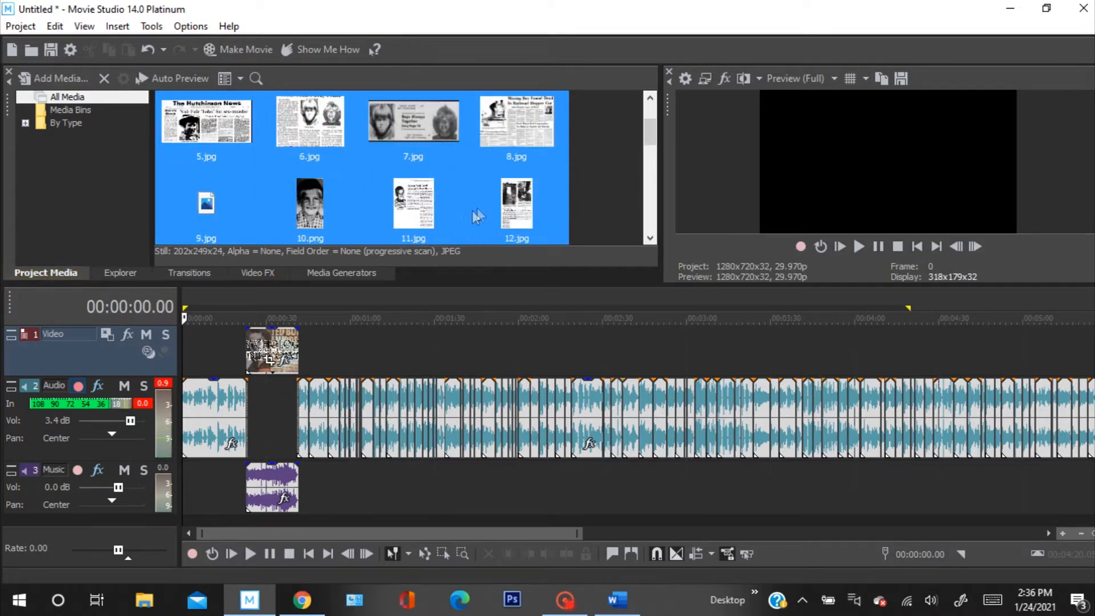
{"action": "scroll", "coordinate": [470, 224], "scroll_direction": "up", "scroll_amount": 6}
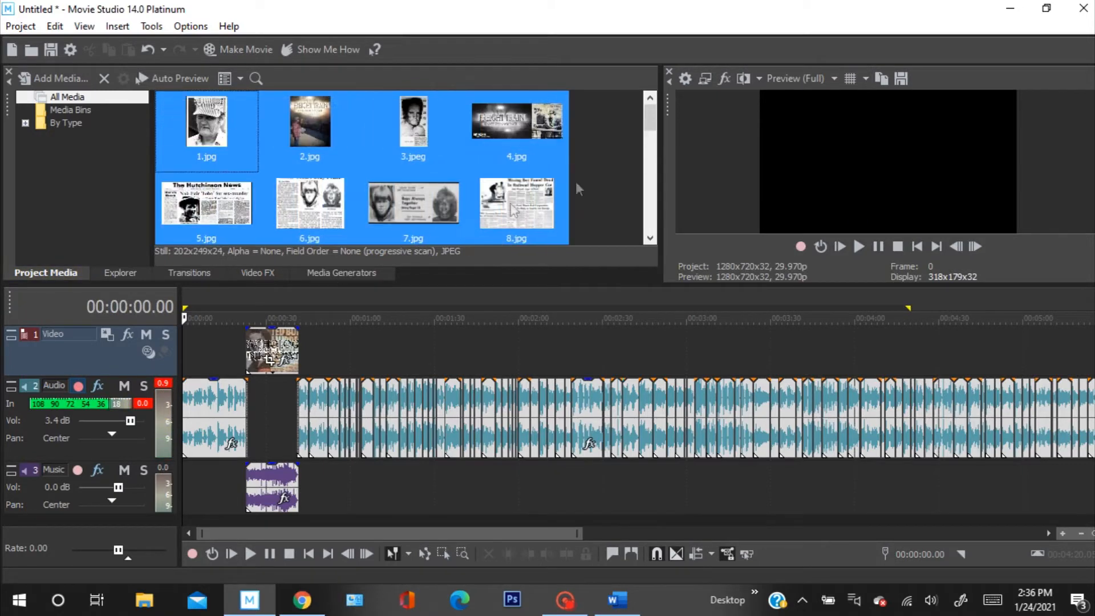
{"action": "left_click", "coordinate": [608, 165]}
{"action": "scroll", "coordinate": [605, 165], "scroll_direction": "down", "scroll_amount": 3}
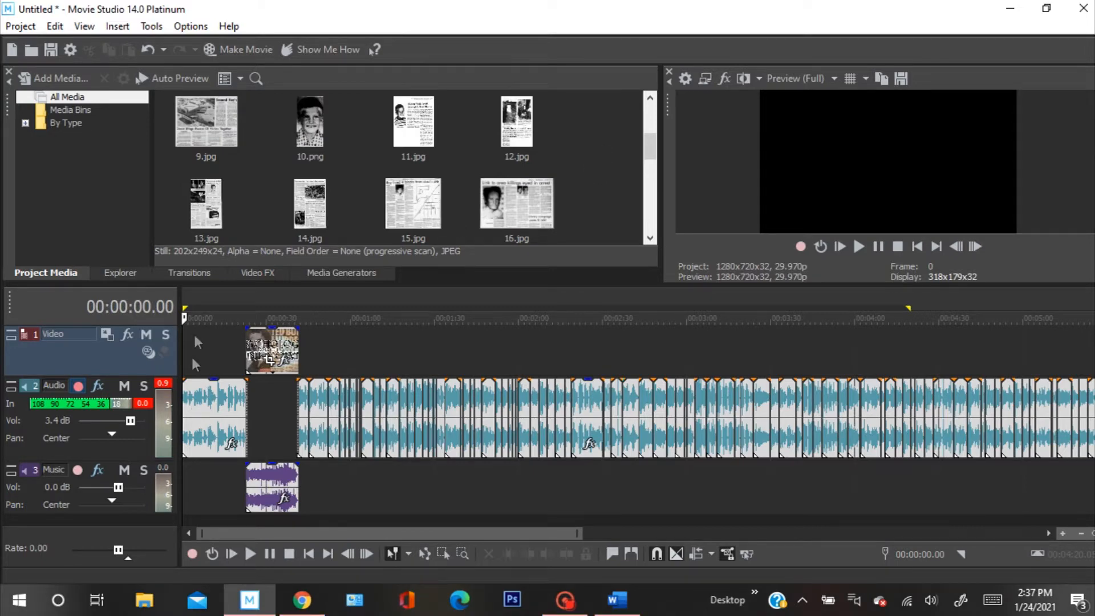
{"action": "scroll", "coordinate": [464, 214], "scroll_direction": "down", "scroll_amount": 6}
{"action": "scroll", "coordinate": [460, 218], "scroll_direction": "up", "scroll_amount": 5}
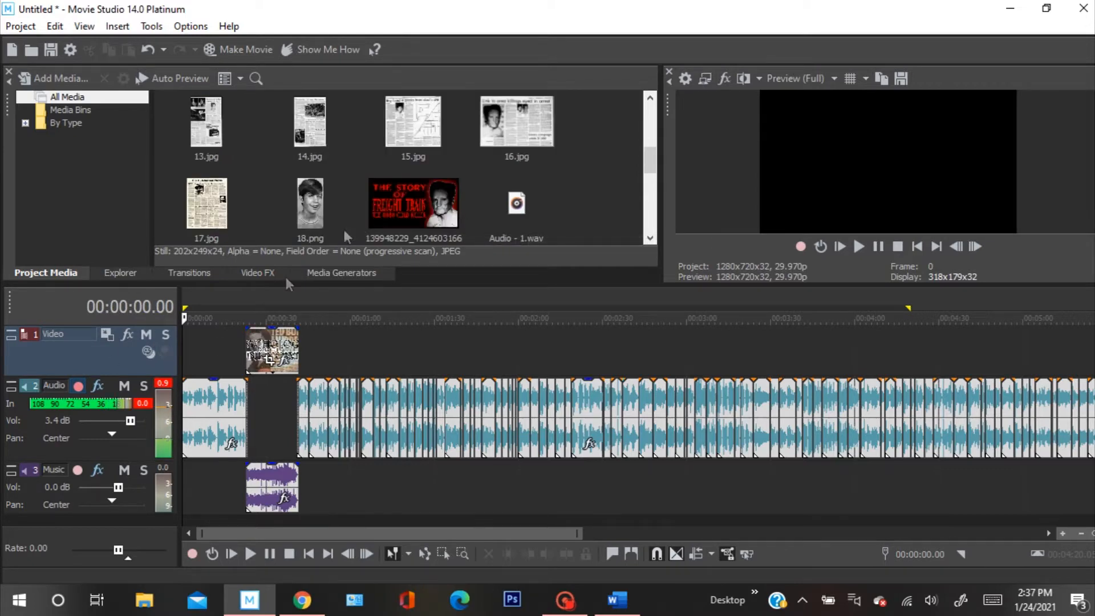
{"action": "left_click_drag", "start_coordinate": [417, 203], "coordinate": [204, 348]}
Extend the title image across the opening narration so it overlaps the start of the intro clip by about one second.
{"action": "scroll", "coordinate": [200, 347], "scroll_direction": "up", "scroll_amount": 10}
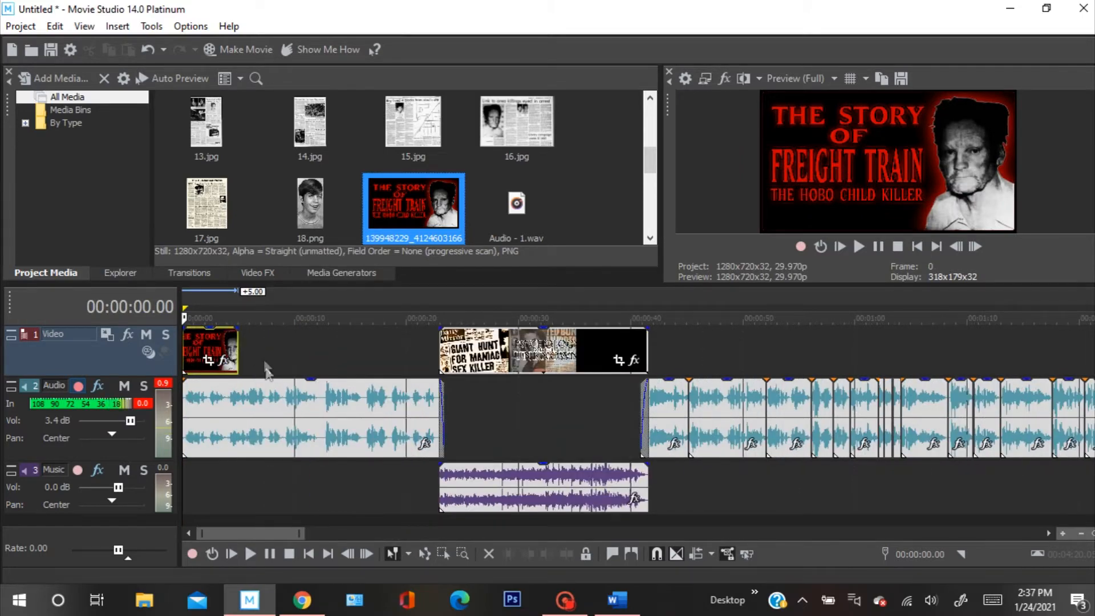
{"action": "scroll", "coordinate": [348, 381], "scroll_direction": "up", "scroll_amount": 2}
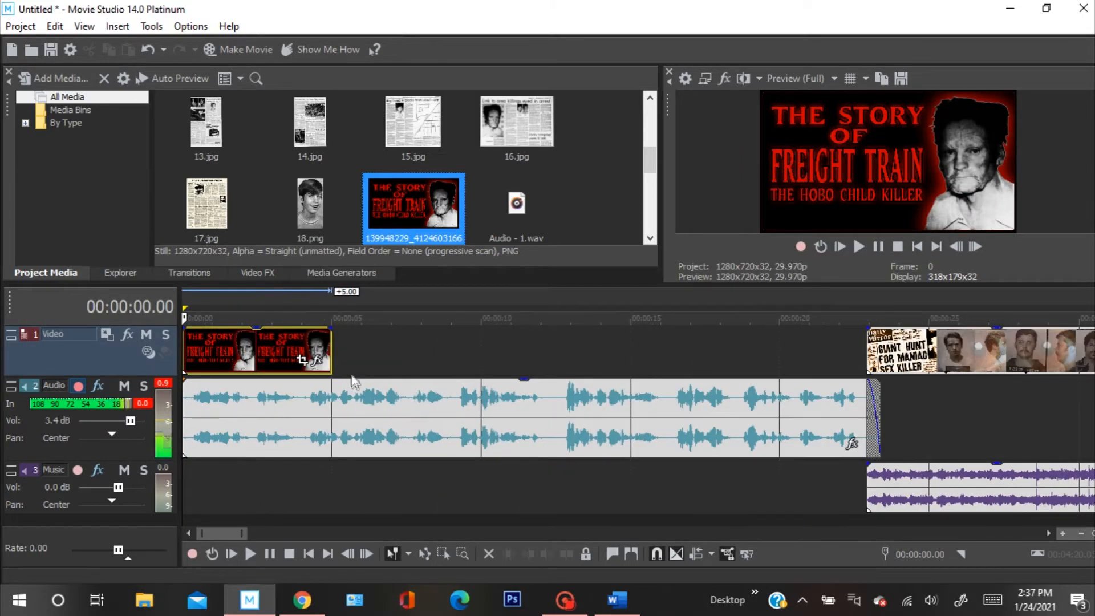
{"action": "left_click_drag", "start_coordinate": [333, 349], "coordinate": [358, 352]}
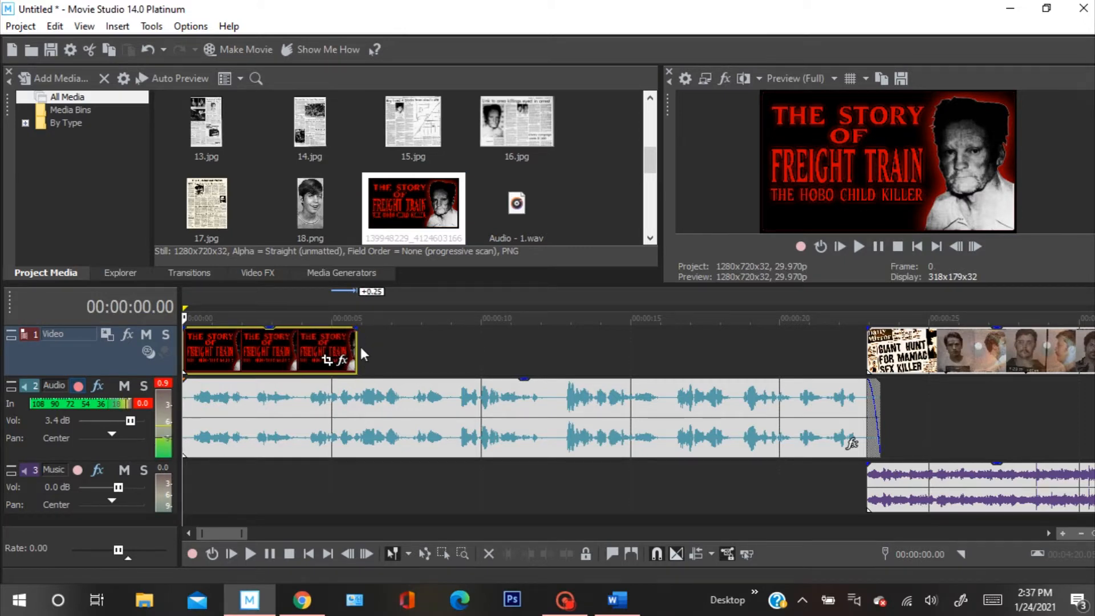
{"action": "left_click_drag", "start_coordinate": [356, 347], "coordinate": [896, 336]}
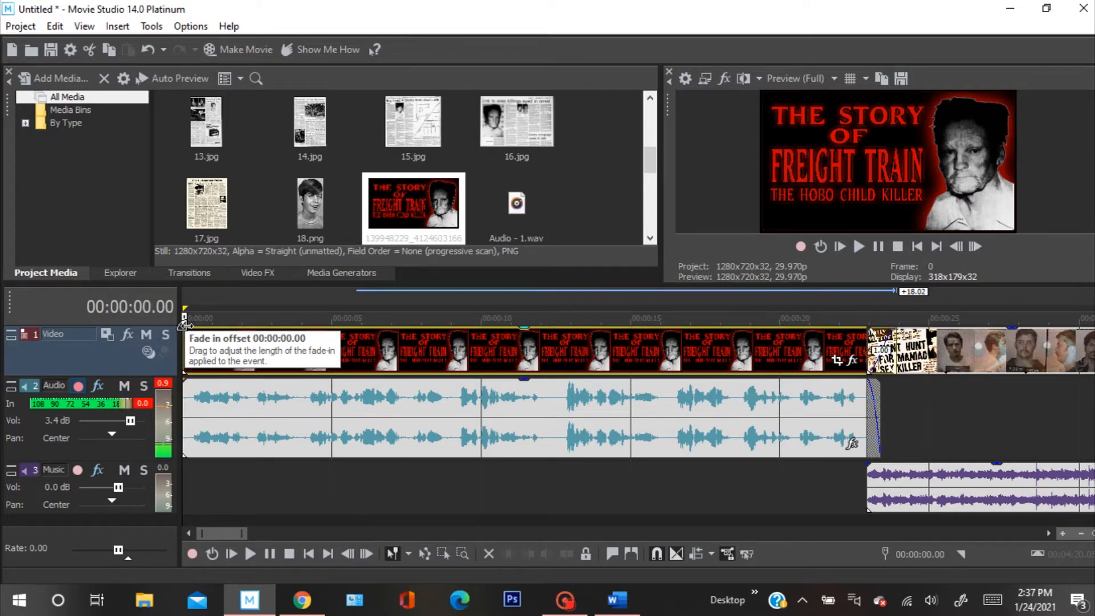
Give the title image a fade-in of about four seconds and play back the opening into the intro clip.
{"action": "left_click_drag", "start_coordinate": [184, 325], "coordinate": [309, 343]}
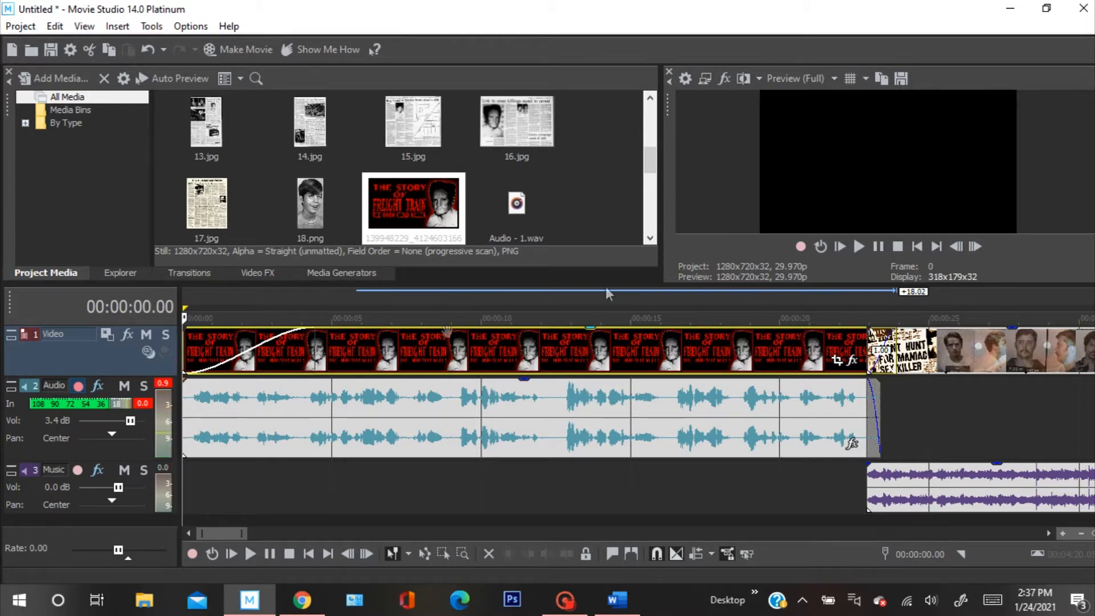
{"action": "left_click", "coordinate": [859, 246]}
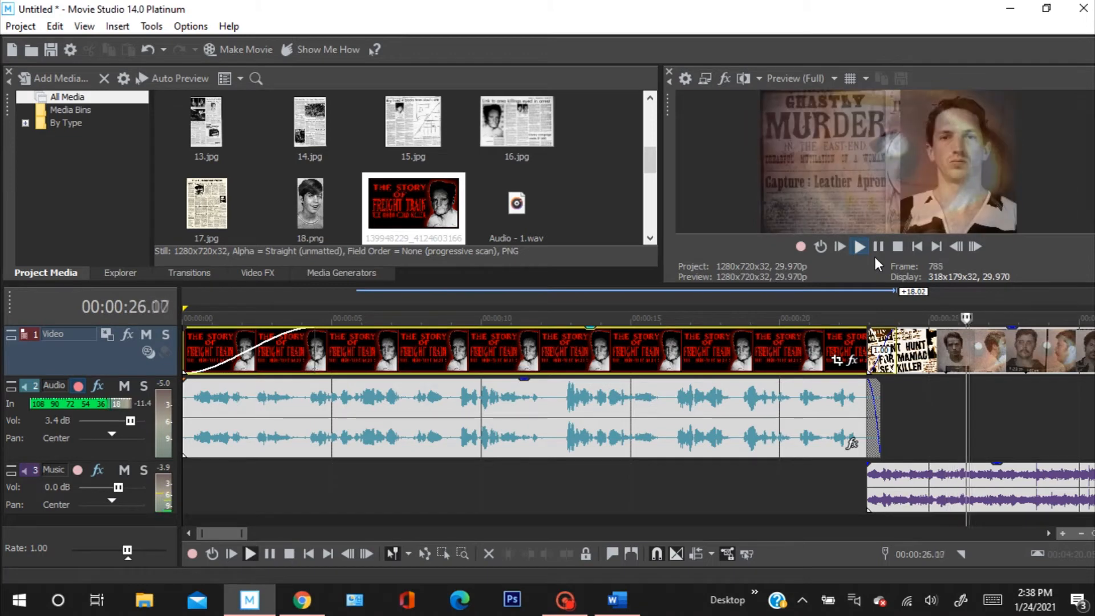
{"action": "left_click", "coordinate": [881, 245]}
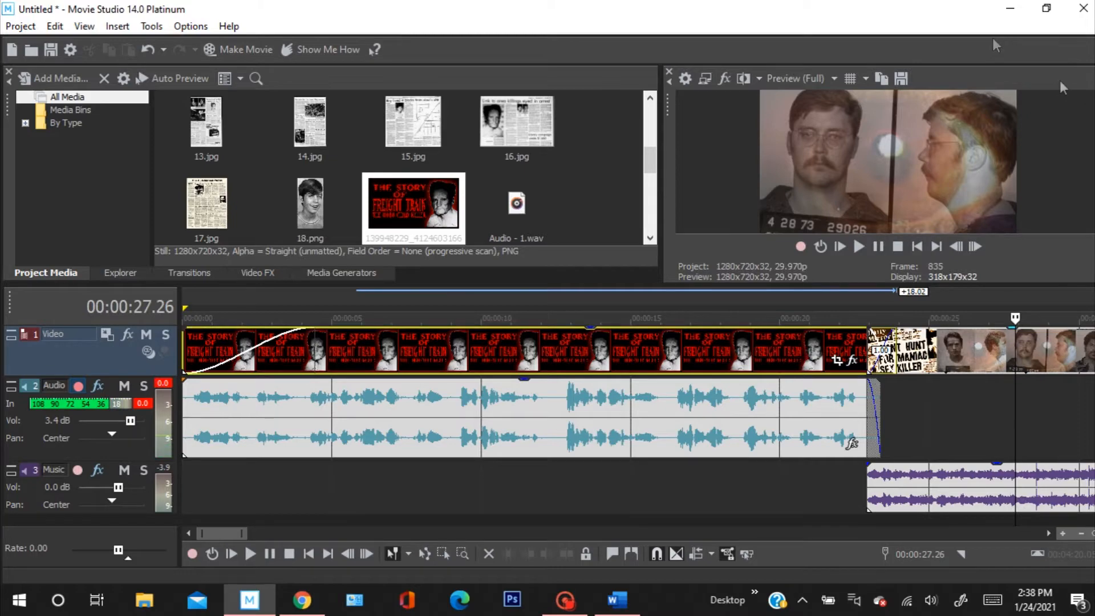
Insert a new video track above the existing Video track.
{"action": "scroll", "coordinate": [1042, 351], "scroll_direction": "down", "scroll_amount": 10}
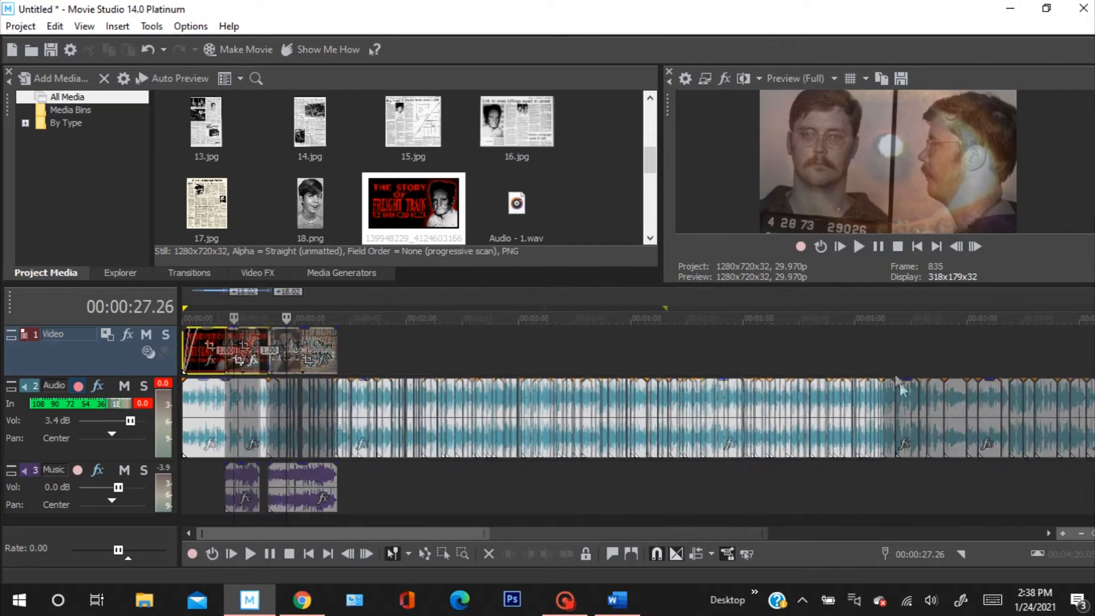
{"action": "scroll", "coordinate": [938, 419], "scroll_direction": "up", "scroll_amount": 8}
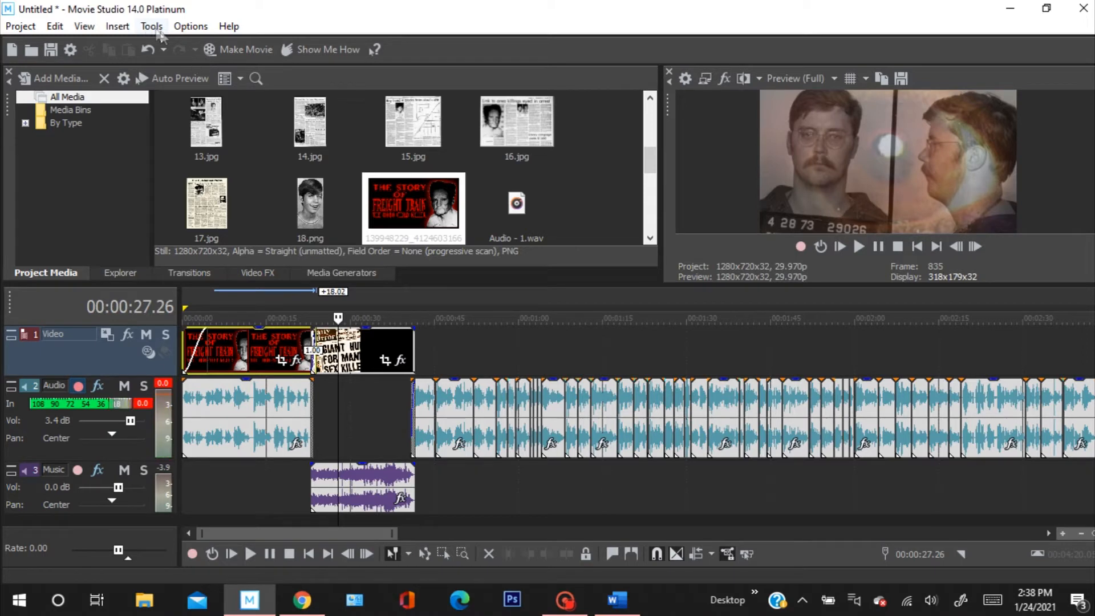
{"action": "left_click", "coordinate": [118, 24]}
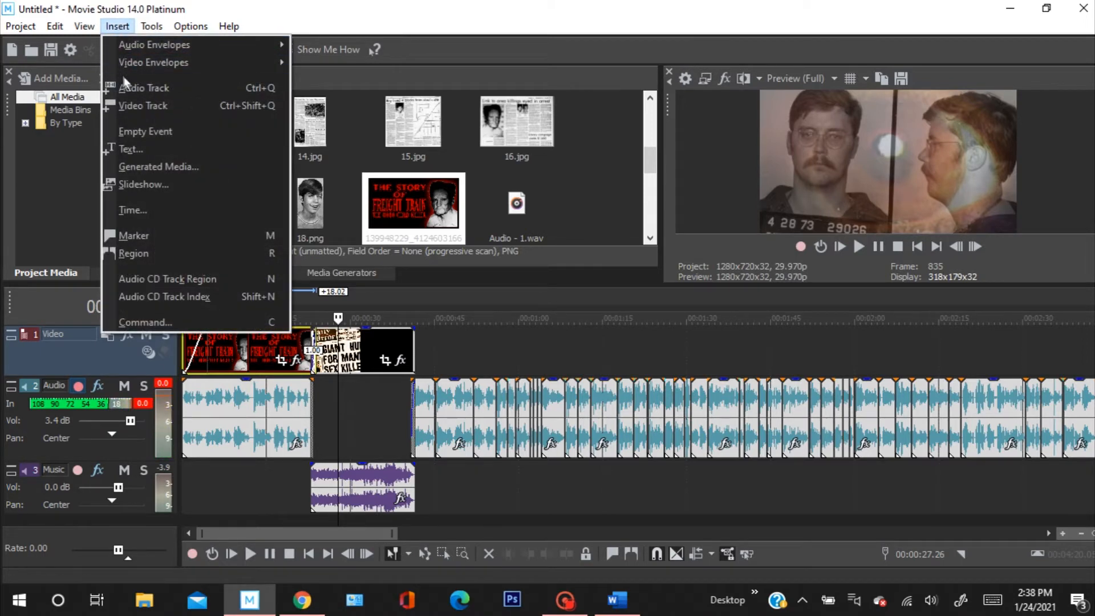
{"action": "left_click", "coordinate": [130, 106]}
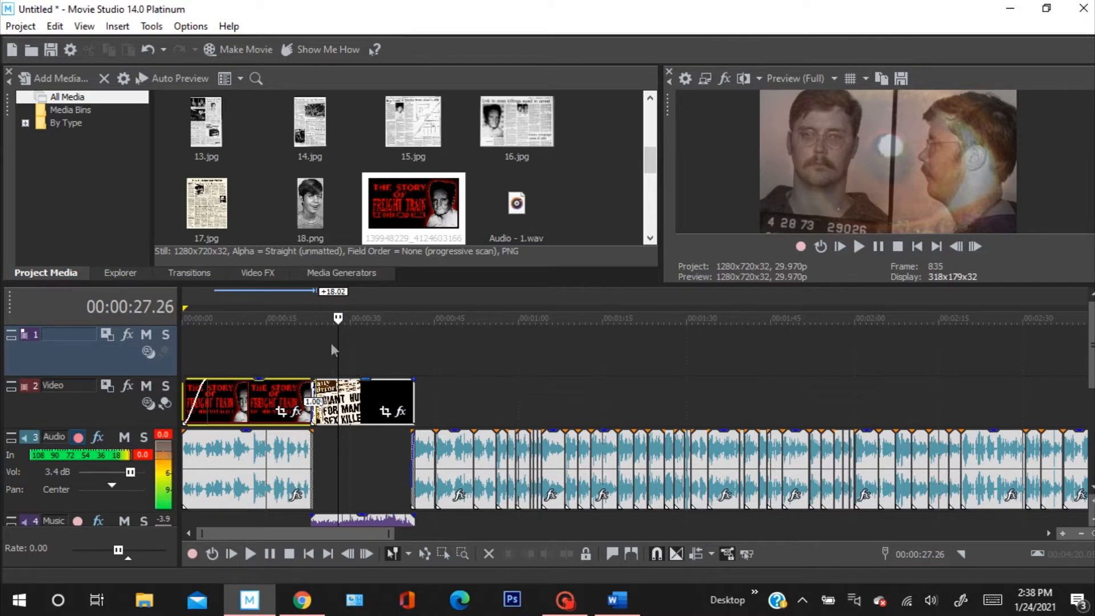
Place 6.jpg on the new video track over the title image, starting at about 9 seconds.
{"action": "left_click", "coordinate": [245, 402]}
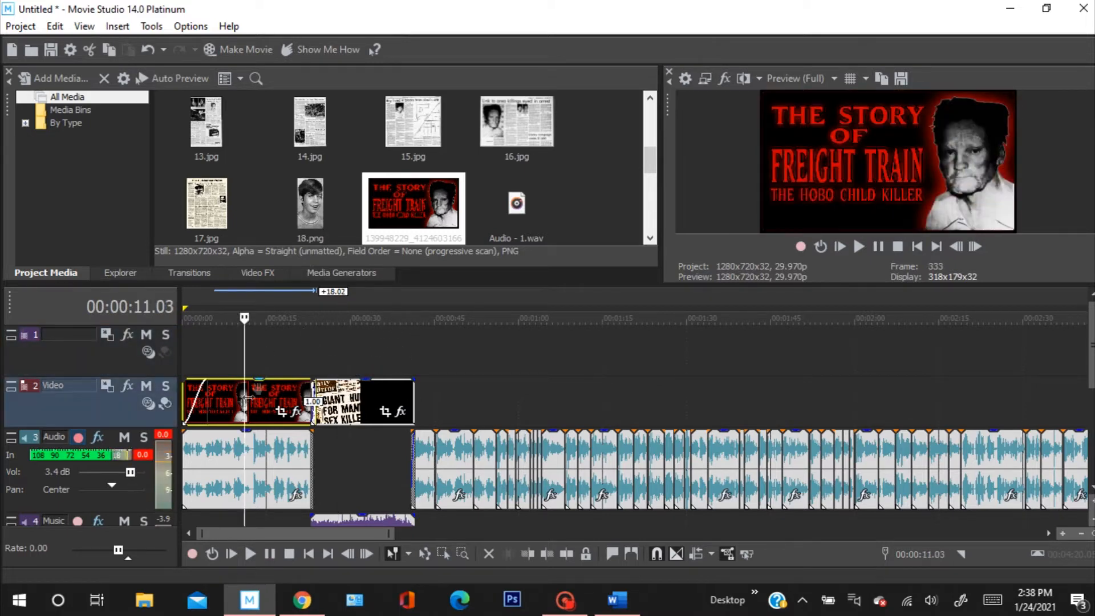
{"action": "scroll", "coordinate": [515, 168], "scroll_direction": "up", "scroll_amount": 3}
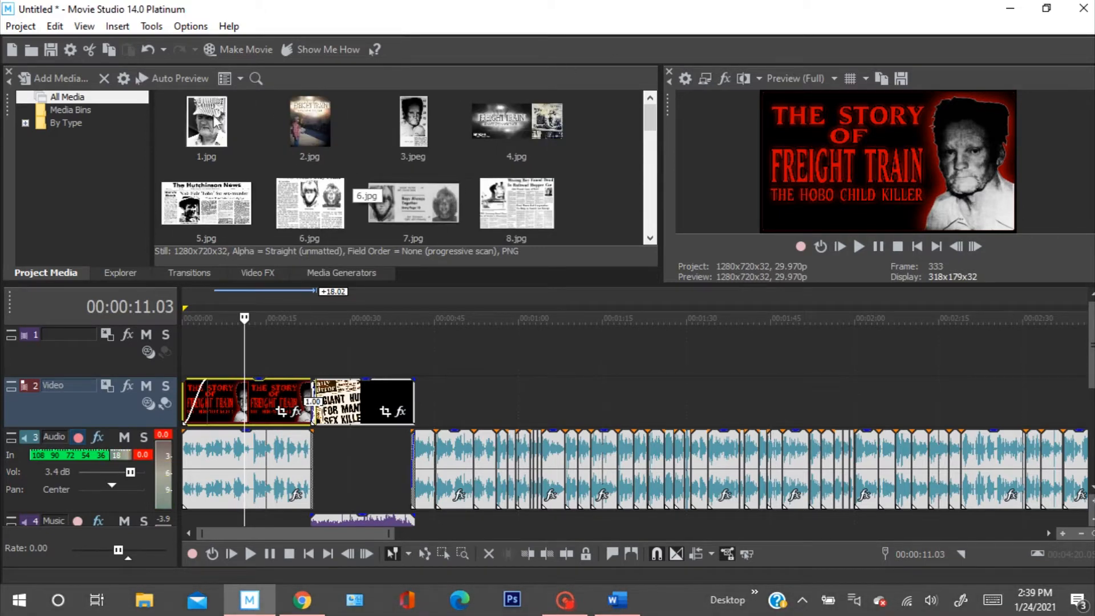
{"action": "left_click_drag", "start_coordinate": [310, 205], "coordinate": [240, 352]}
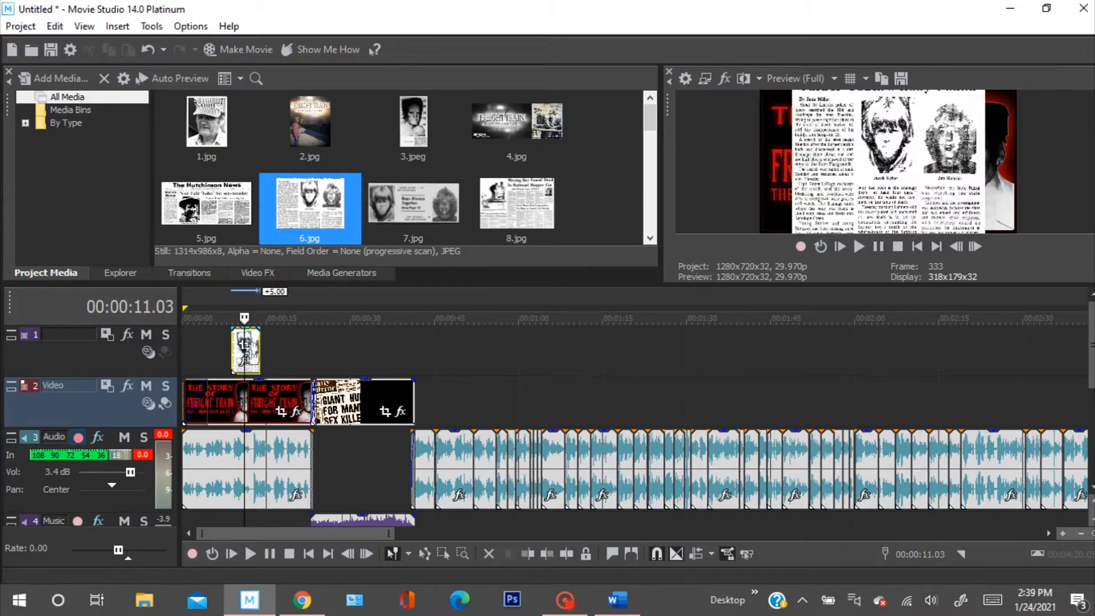
Delete 6.jpg from the new video track and place 10.png there over the title image, starting at about 10 seconds.
{"action": "scroll", "coordinate": [233, 357], "scroll_direction": "up", "scroll_amount": 6}
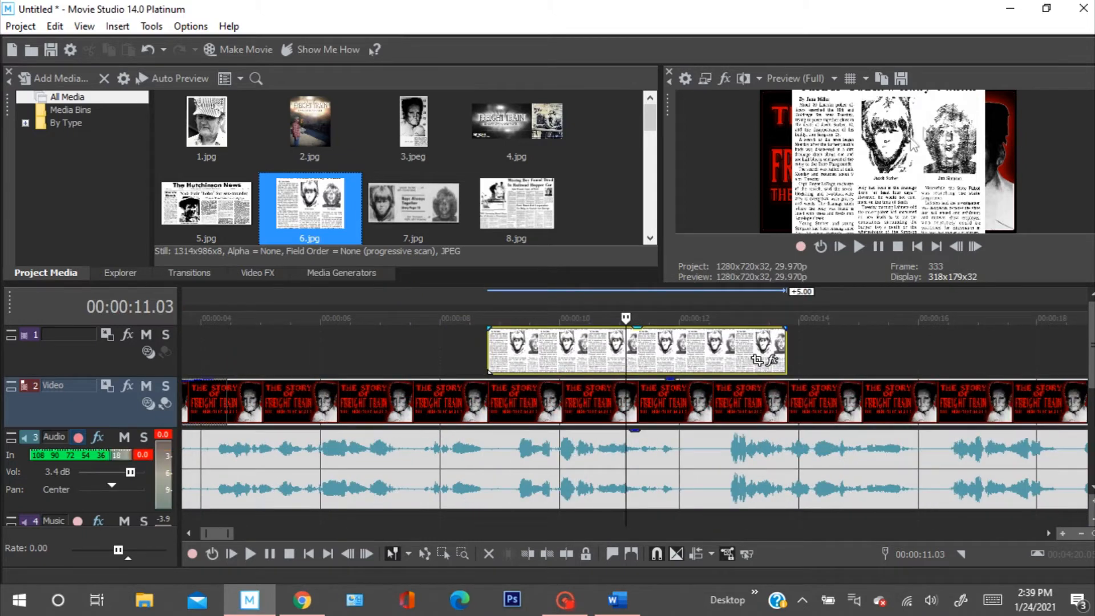
{"action": "right_click", "coordinate": [604, 353]}
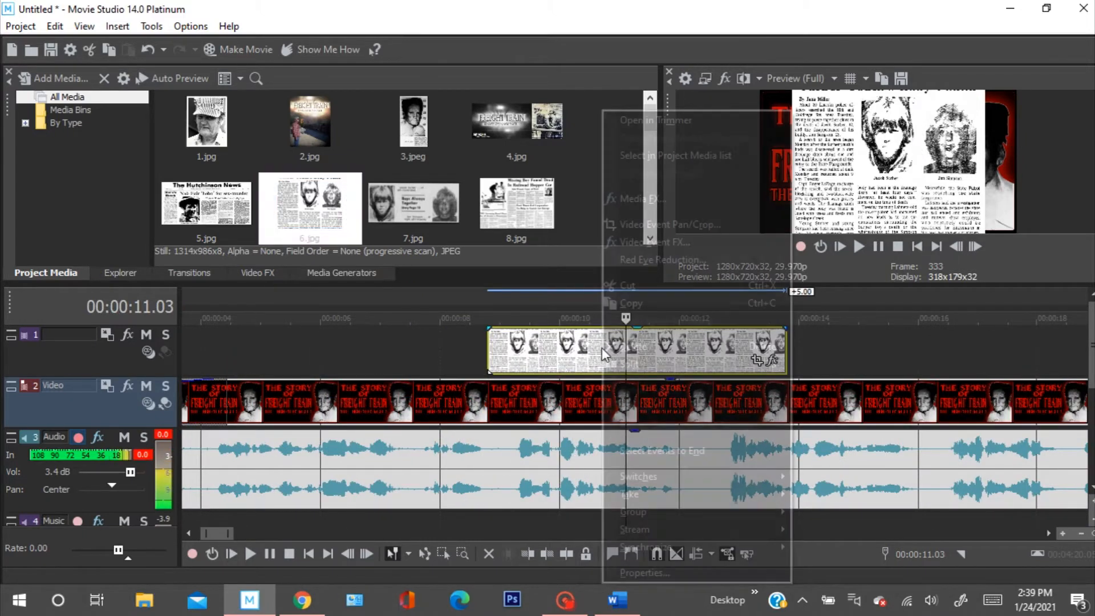
{"action": "left_click", "coordinate": [621, 341]}
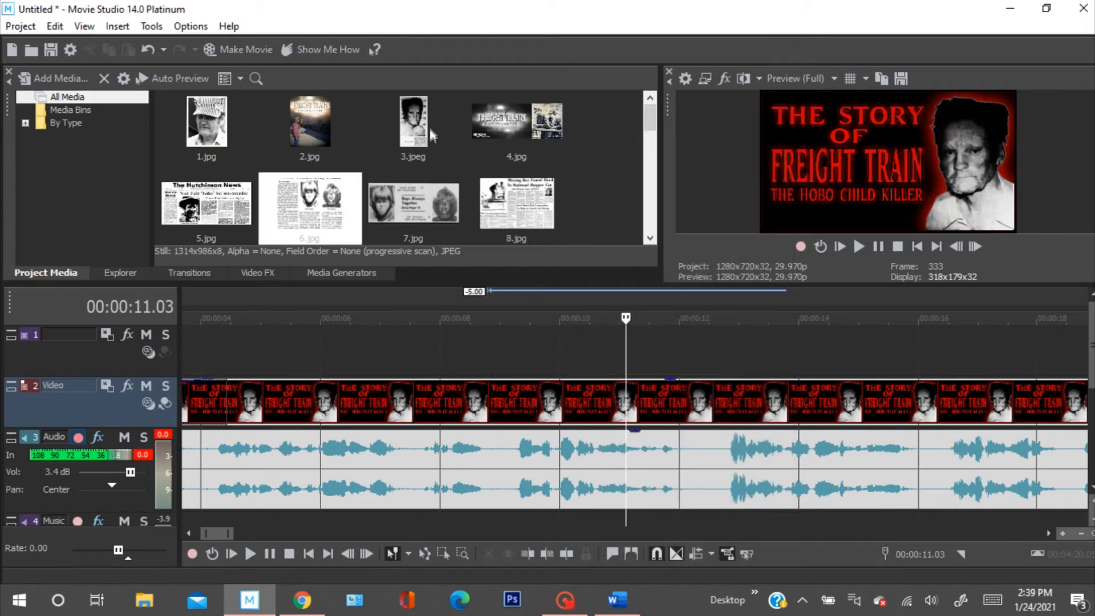
{"action": "scroll", "coordinate": [436, 131], "scroll_direction": "down", "scroll_amount": 2}
{"action": "left_click_drag", "start_coordinate": [316, 207], "coordinate": [559, 344]}
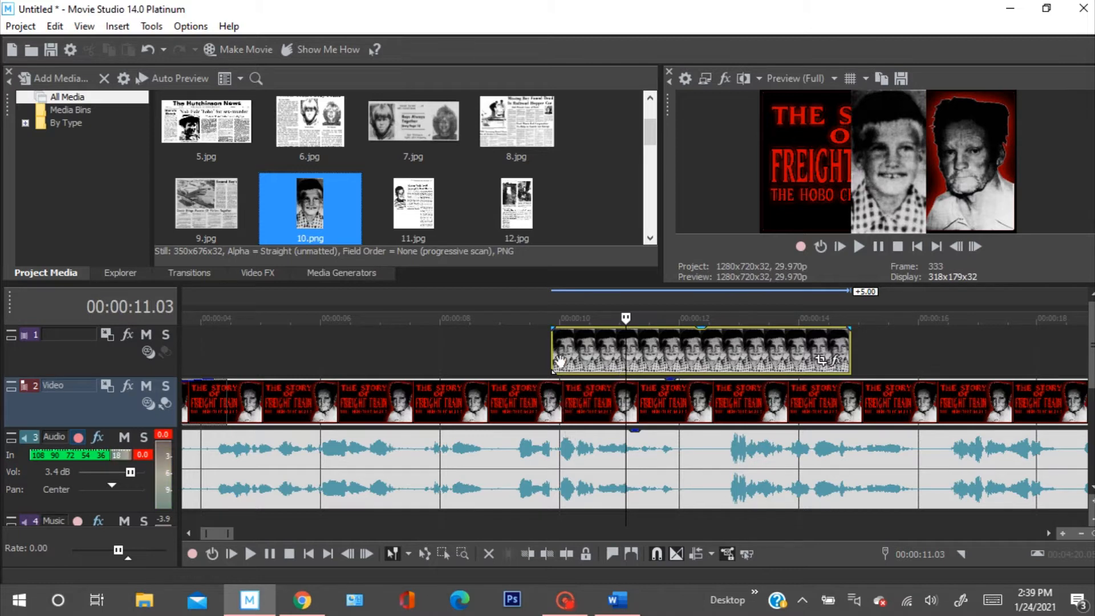
Give the 10.png clip a fade-in and a fade-out of about half a second each and preview the clip.
{"action": "mouse_move", "coordinate": [547, 326]}
{"action": "left_mouse_down"}
{"action": "mouse_move", "coordinate": [585, 339]}
{"action": "mouse_move", "coordinate": [559, 317]}
{"action": "mouse_move", "coordinate": [536, 318]}
{"action": "left_mouse_up"}
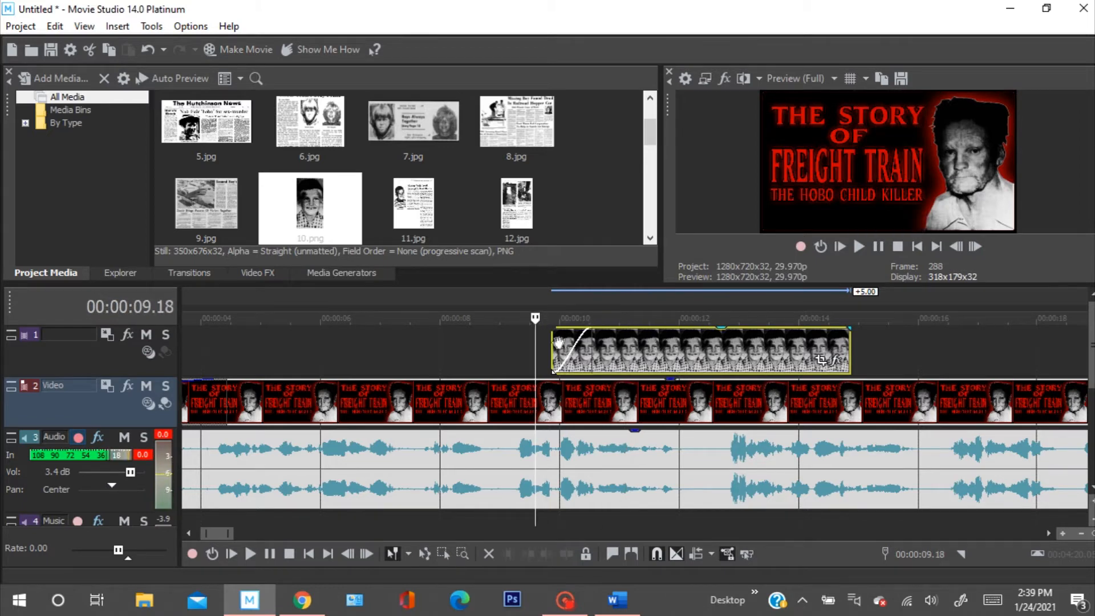
{"action": "left_click_drag", "start_coordinate": [853, 327], "coordinate": [816, 333]}
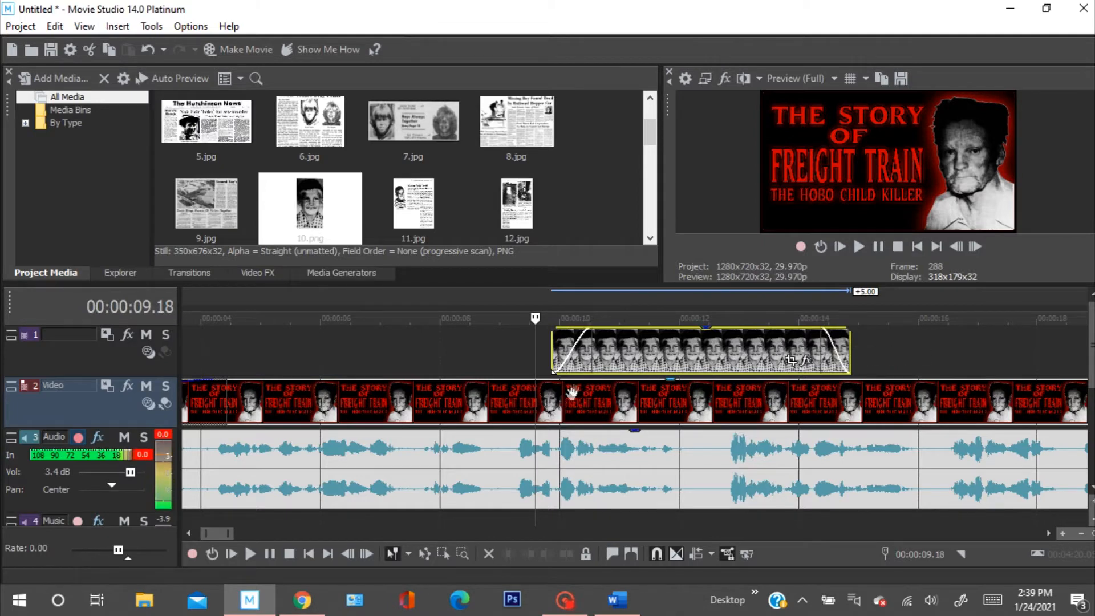
{"action": "left_click", "coordinate": [602, 351]}
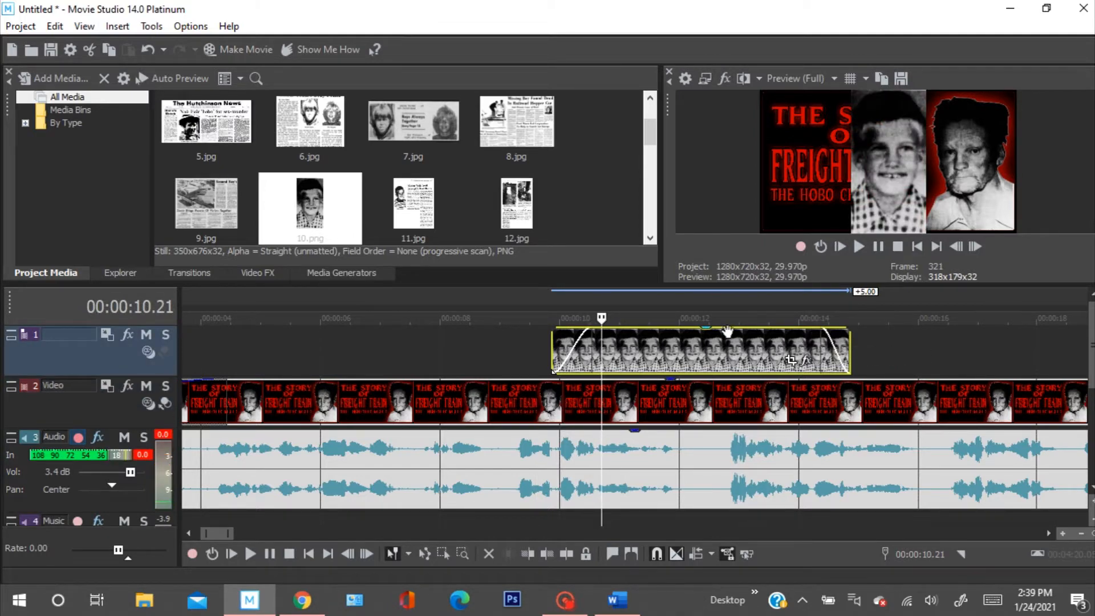
{"action": "left_click_drag", "start_coordinate": [602, 317], "coordinate": [551, 318]}
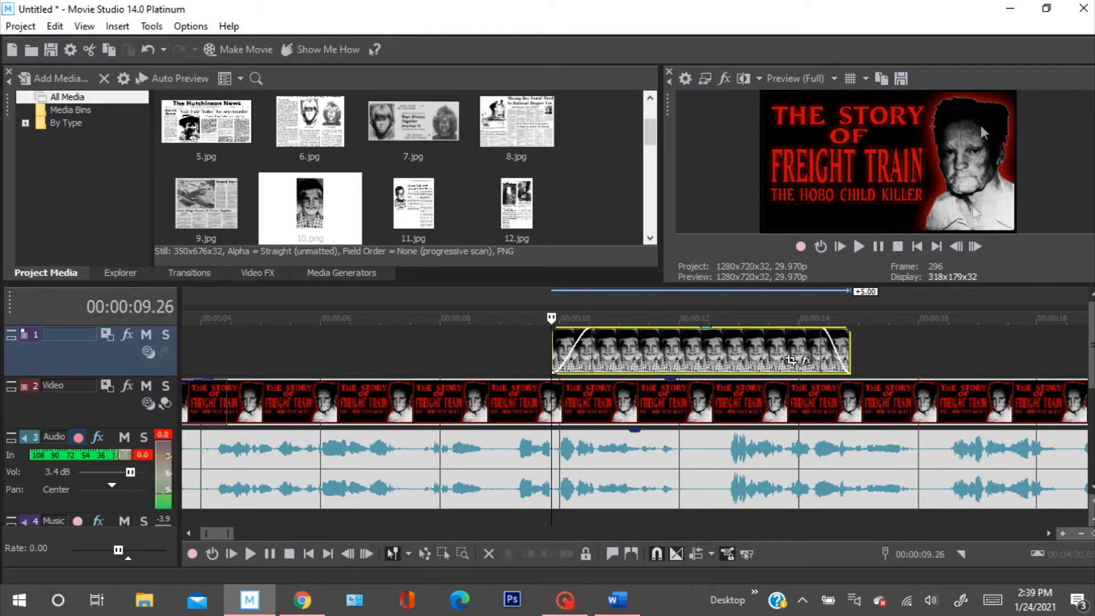
In the 10.png clip's Pan/Crop, match the crop frame to the output aspect and enlarge it to about 1,194 by 672.
{"action": "right_click", "coordinate": [645, 351]}
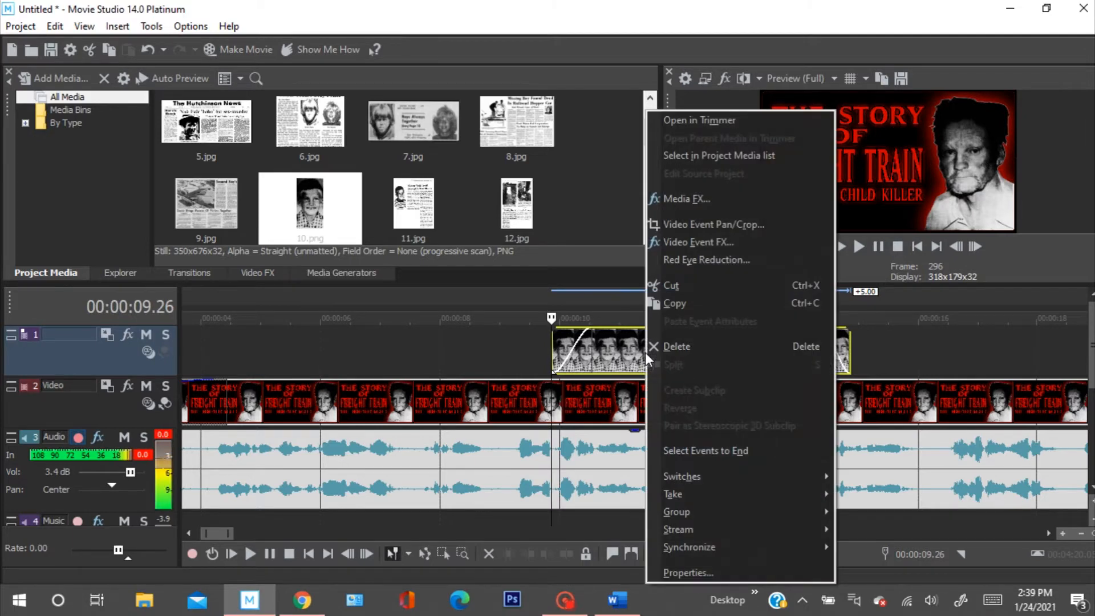
{"action": "left_click", "coordinate": [687, 227]}
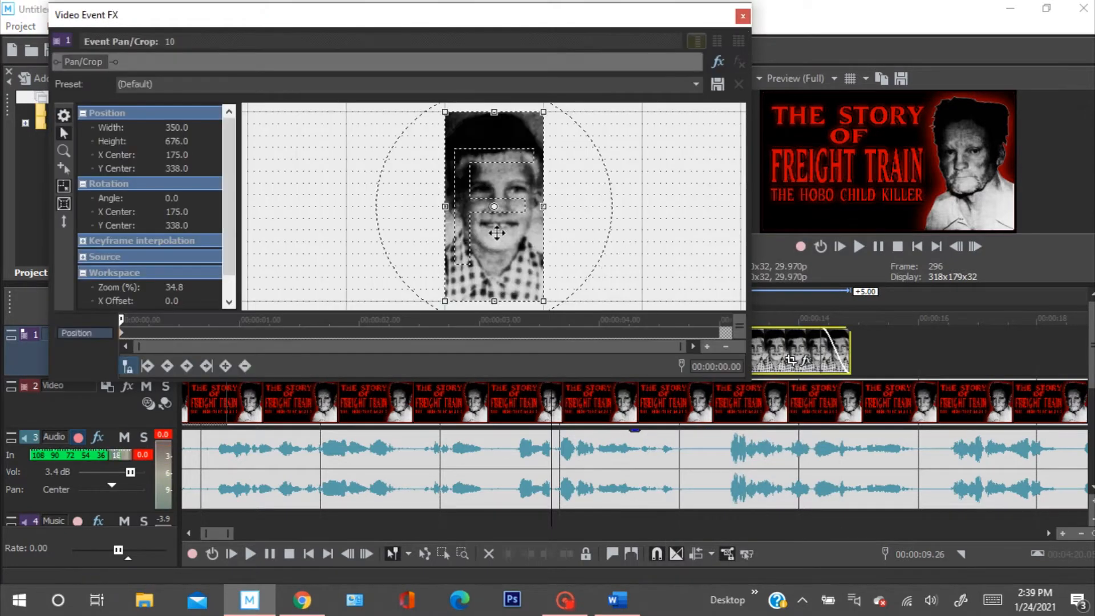
{"action": "right_click", "coordinate": [496, 233]}
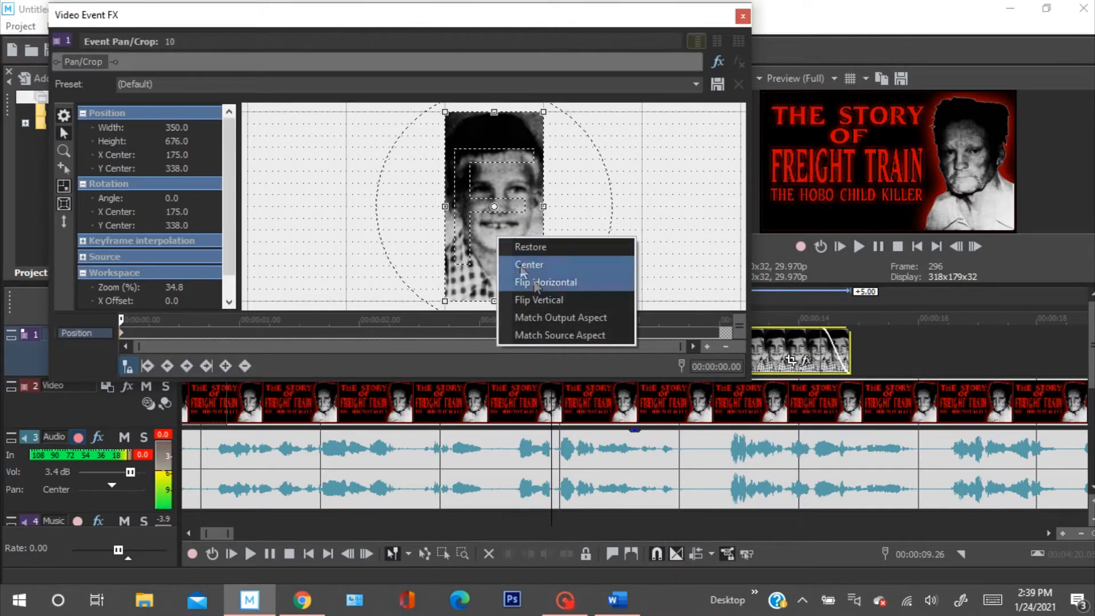
{"action": "left_click", "coordinate": [555, 319]}
{"action": "left_click_drag", "start_coordinate": [560, 250], "coordinate": [664, 315]}
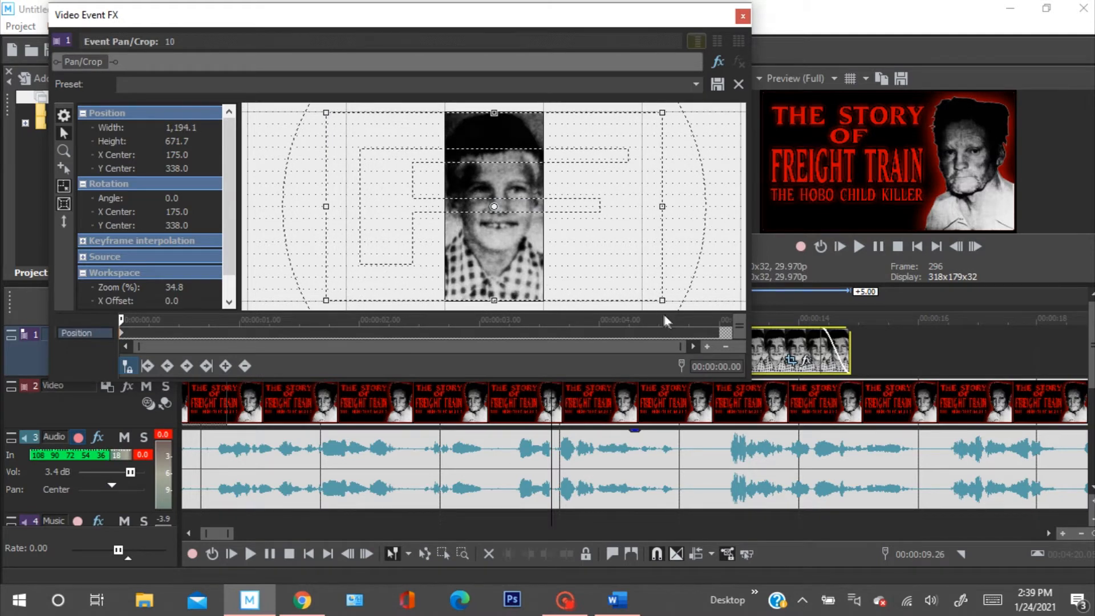
Restrict crop movement to horizontal, shift the crop frame to an X center of about 580, and preview the photo over the title.
{"action": "left_click", "coordinate": [68, 224]}
{"action": "left_click", "coordinate": [67, 223]}
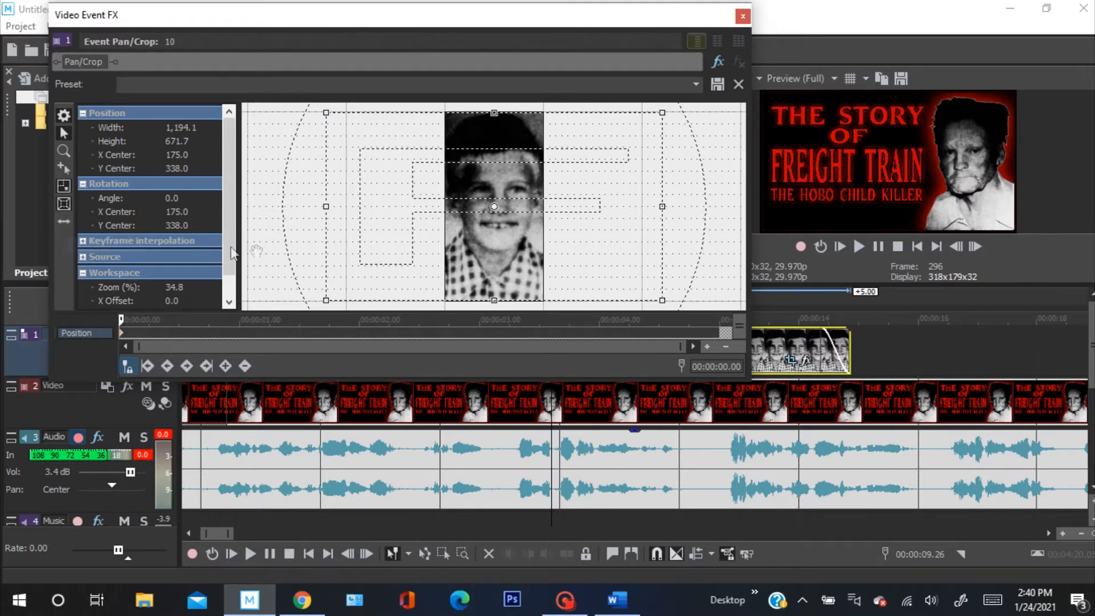
{"action": "left_click_drag", "start_coordinate": [385, 267], "coordinate": [508, 276]}
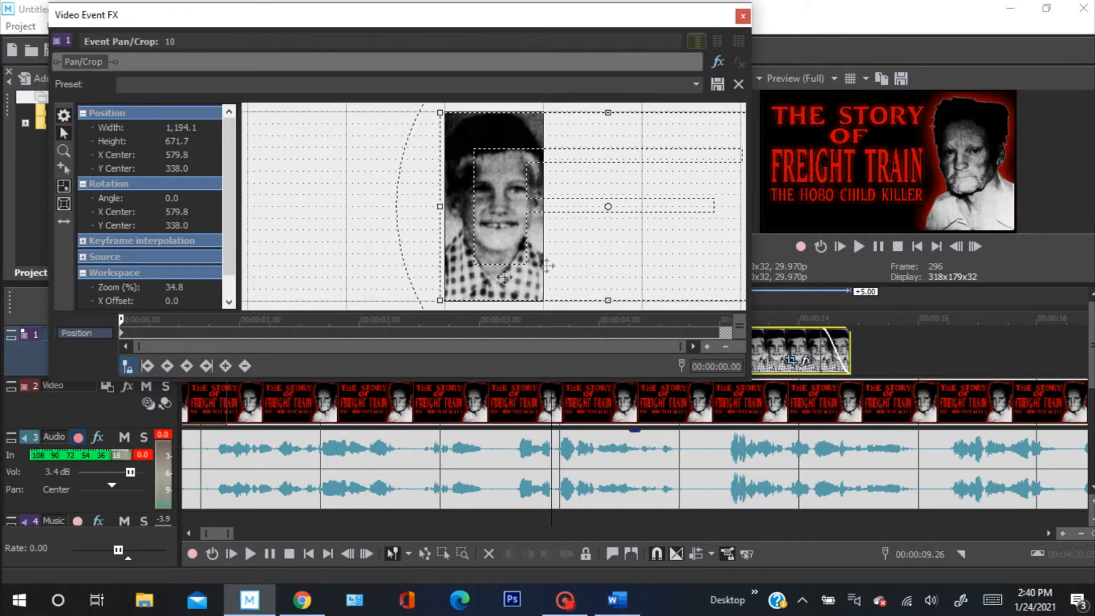
{"action": "left_click", "coordinate": [742, 18]}
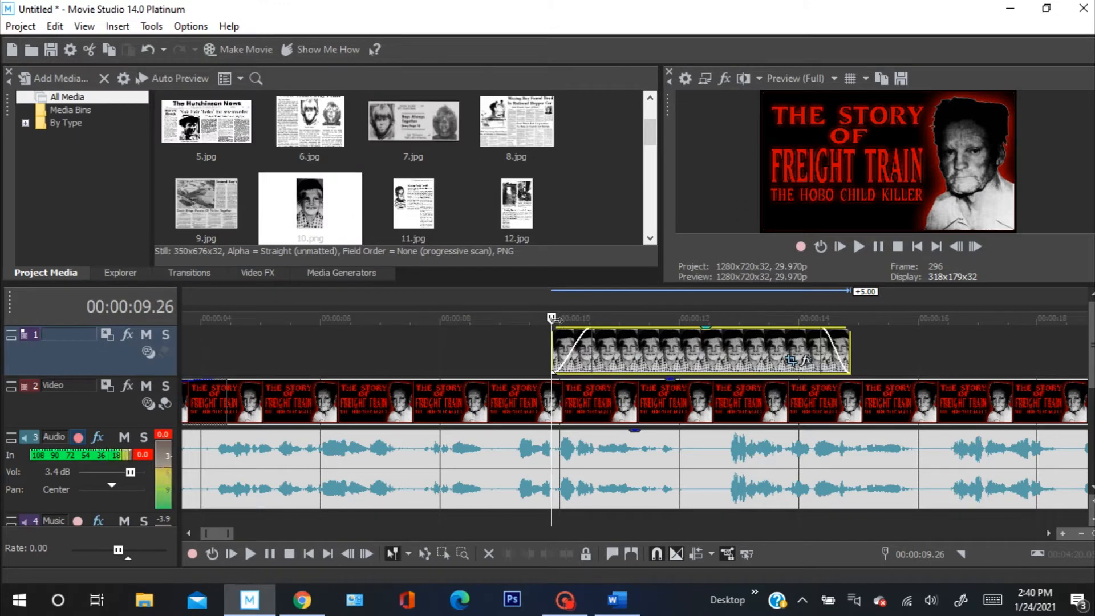
{"action": "left_click_drag", "start_coordinate": [553, 318], "coordinate": [616, 318]}
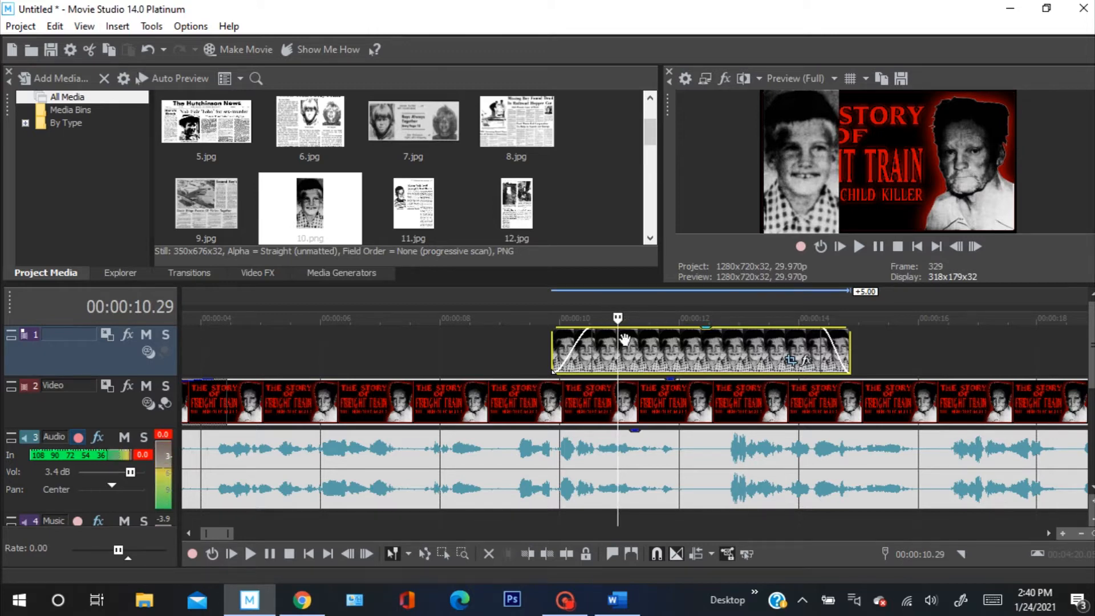
{"action": "left_click_drag", "start_coordinate": [616, 318], "coordinate": [678, 318]}
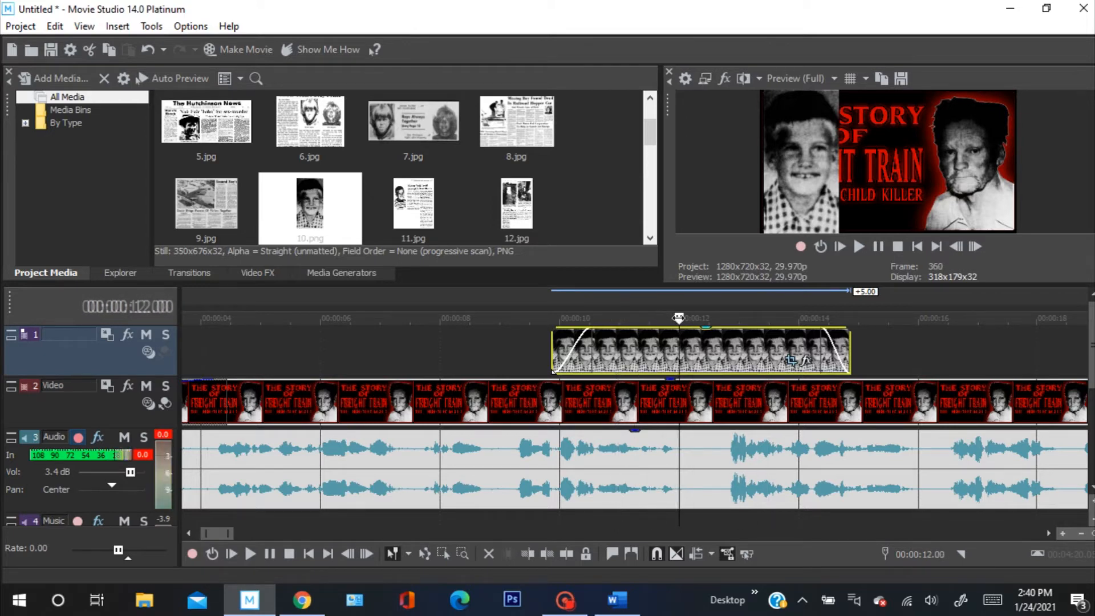
Add a Pan/Crop keyframe at 5 seconds for 10.png, shrinking the crop frame to about 359 by 202 around the face.
{"action": "right_click", "coordinate": [673, 344]}
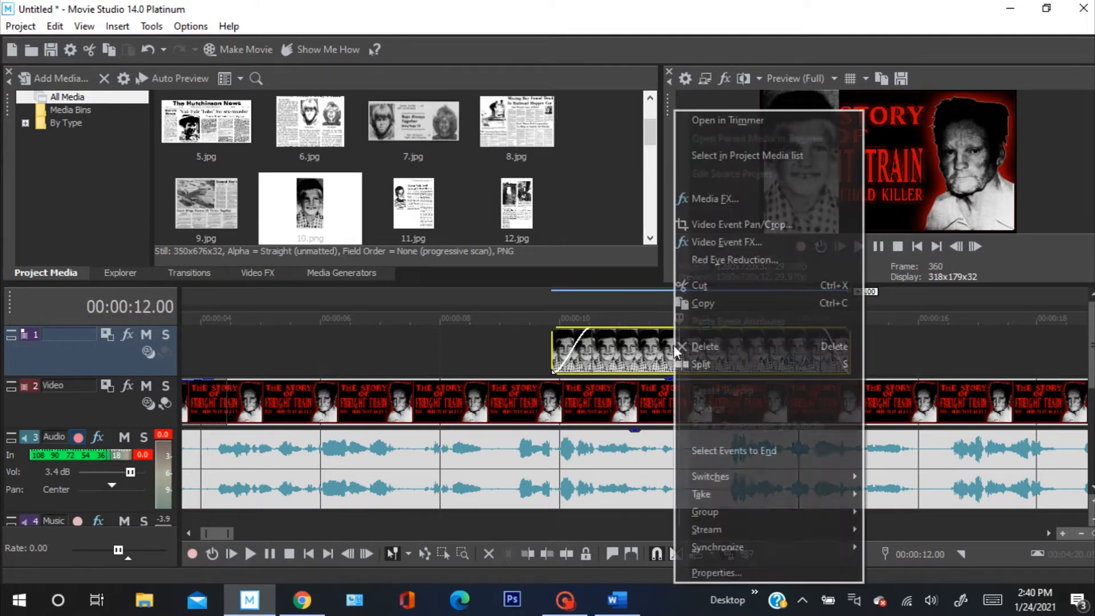
{"action": "left_click", "coordinate": [724, 228]}
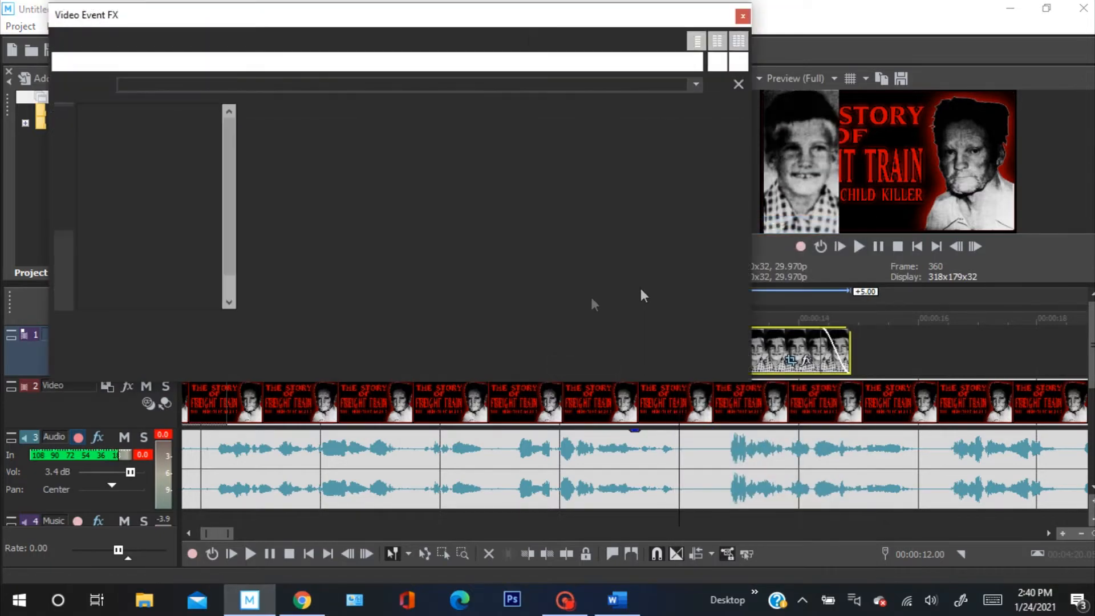
{"action": "scroll", "coordinate": [506, 286], "scroll_direction": "down", "scroll_amount": 3}
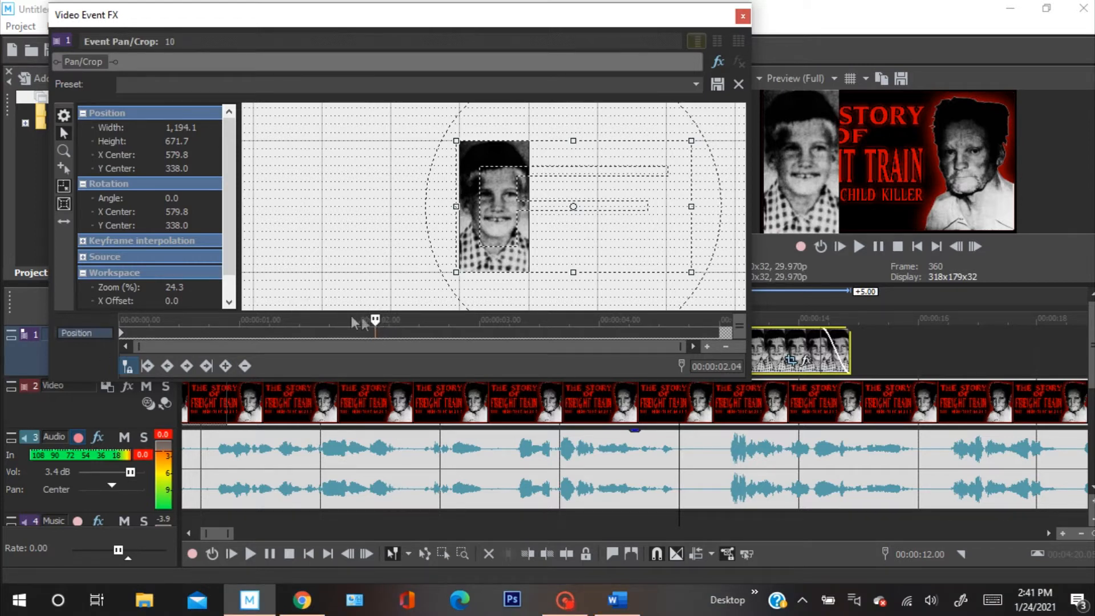
{"action": "left_click_drag", "start_coordinate": [146, 330], "coordinate": [86, 316]}
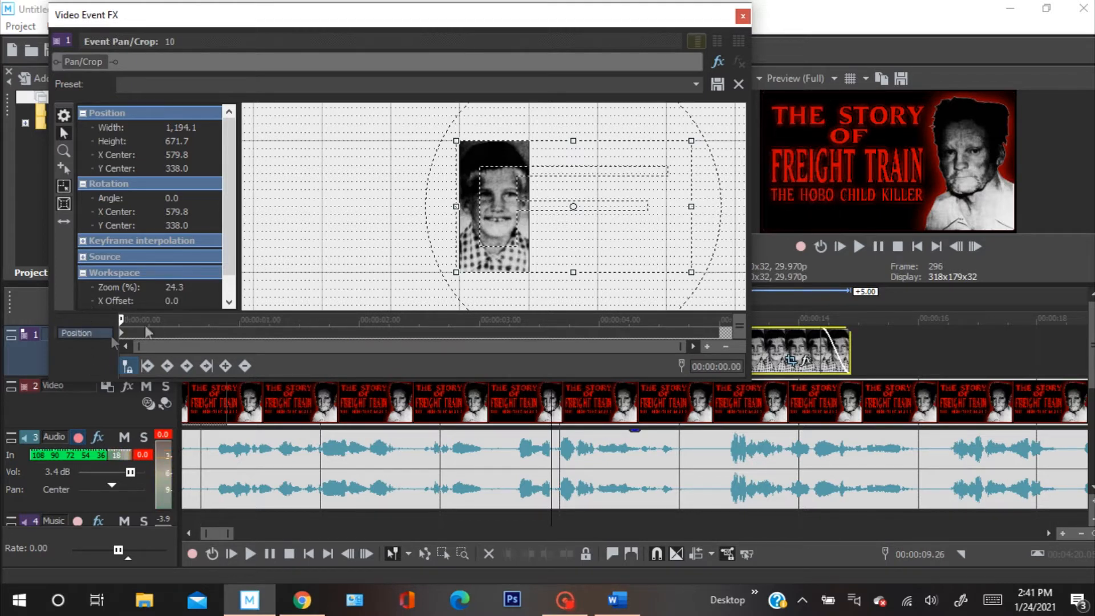
{"action": "left_click_drag", "start_coordinate": [120, 318], "coordinate": [728, 320]}
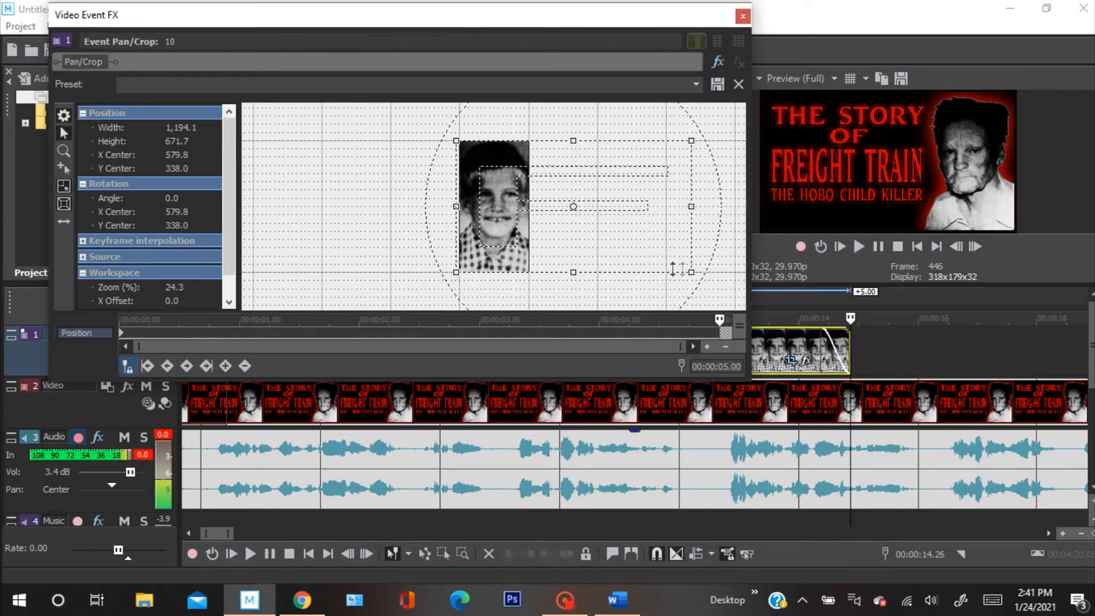
{"action": "left_click_drag", "start_coordinate": [691, 272], "coordinate": [625, 244]}
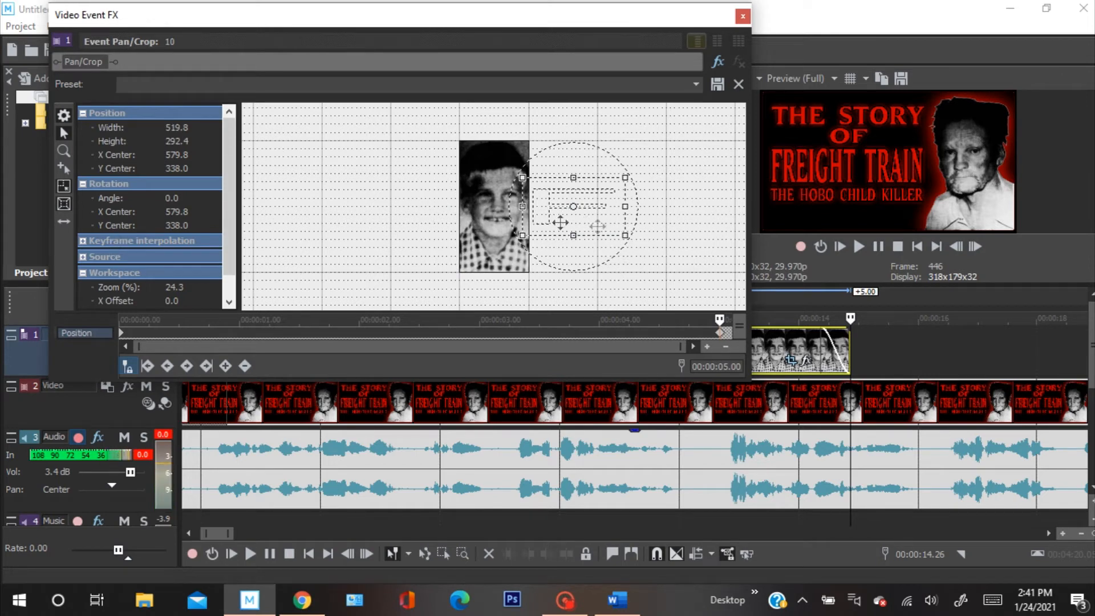
{"action": "left_click_drag", "start_coordinate": [596, 224], "coordinate": [530, 229]}
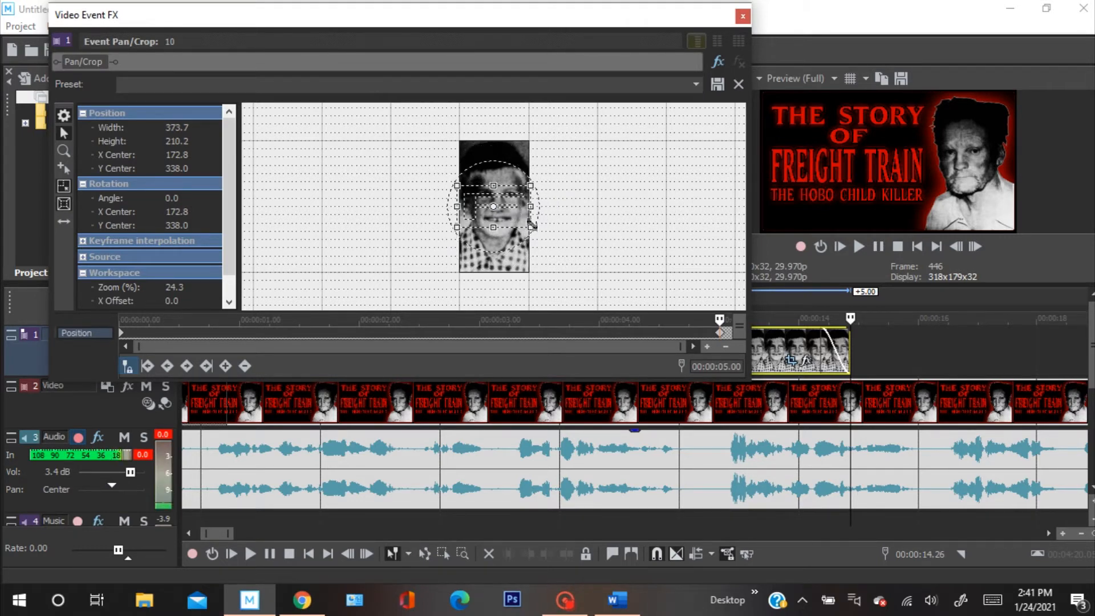
{"action": "left_click_drag", "start_coordinate": [531, 231], "coordinate": [528, 228]}
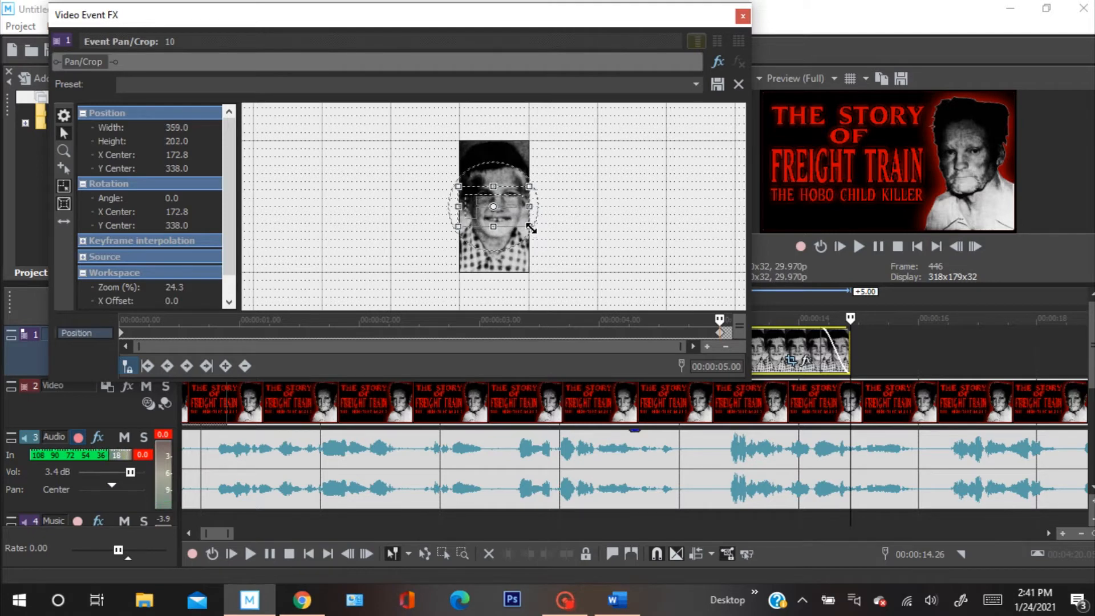
Restrict crop movement to vertical and raise the 5-second keyframe's crop frame to a Y center of about 276.
{"action": "left_click", "coordinate": [64, 221]}
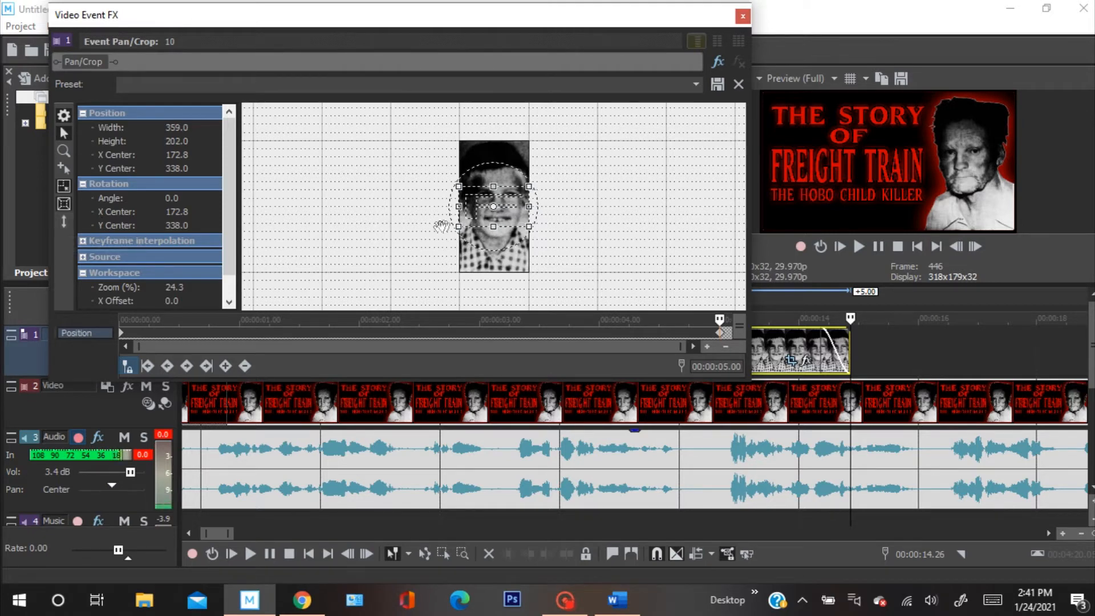
{"action": "left_click_drag", "start_coordinate": [518, 220], "coordinate": [514, 208]}
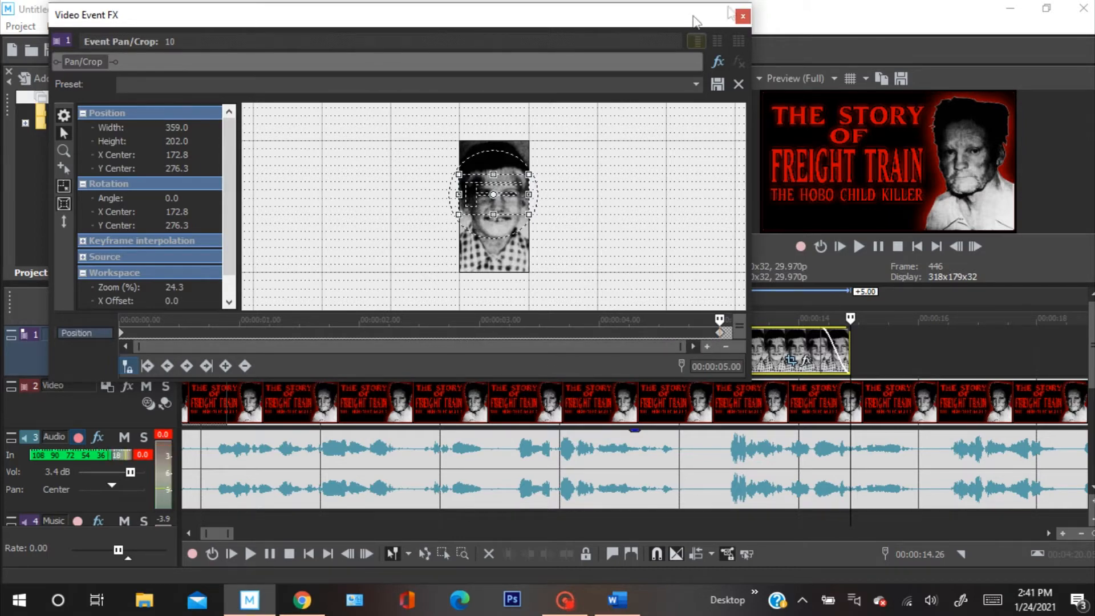
{"action": "left_click", "coordinate": [742, 16]}
Play back the photo's zoom over the title image and compare it with a frame of the intro clip.
{"action": "left_click_drag", "start_coordinate": [722, 318], "coordinate": [522, 318]}
{"action": "left_click", "coordinate": [858, 245]}
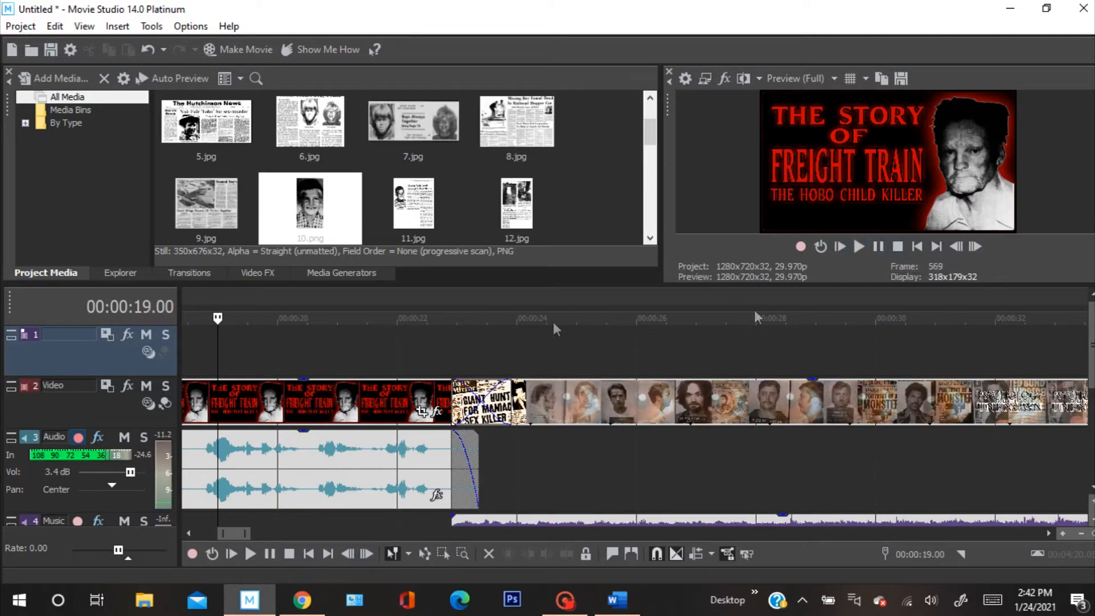
{"action": "scroll", "coordinate": [369, 406], "scroll_direction": "down", "scroll_amount": 5}
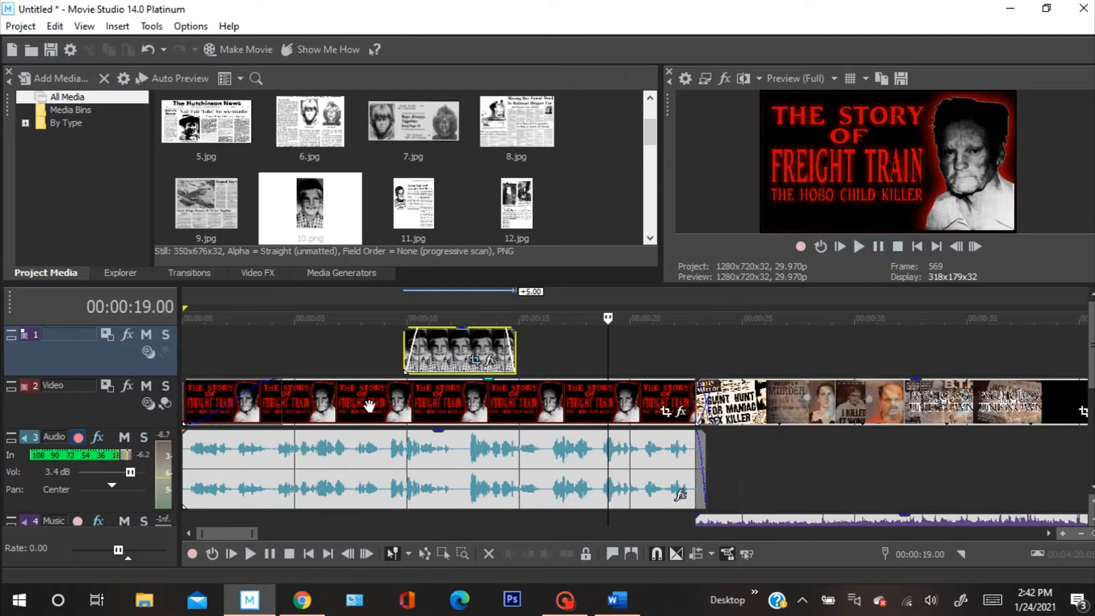
{"action": "left_click", "coordinate": [426, 342]}
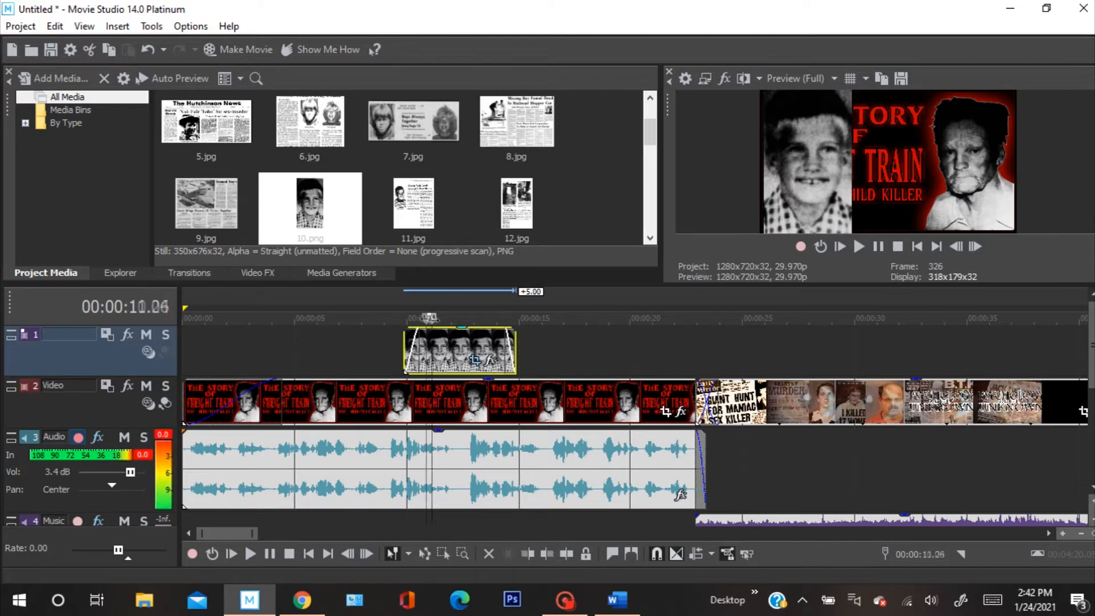
{"action": "key", "text": "space"}
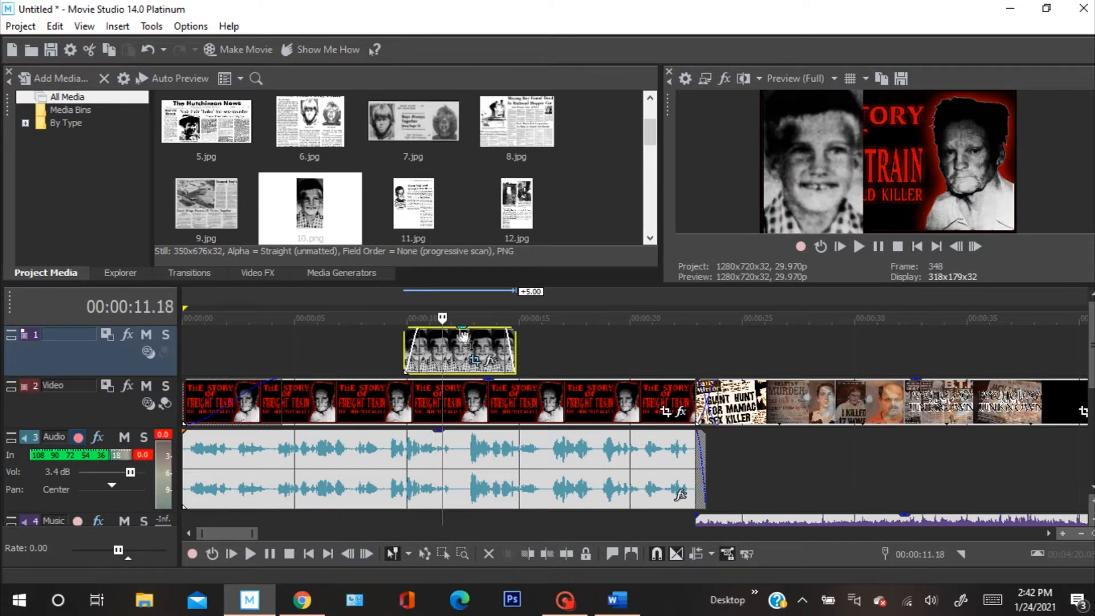
{"action": "left_click", "coordinate": [824, 393]}
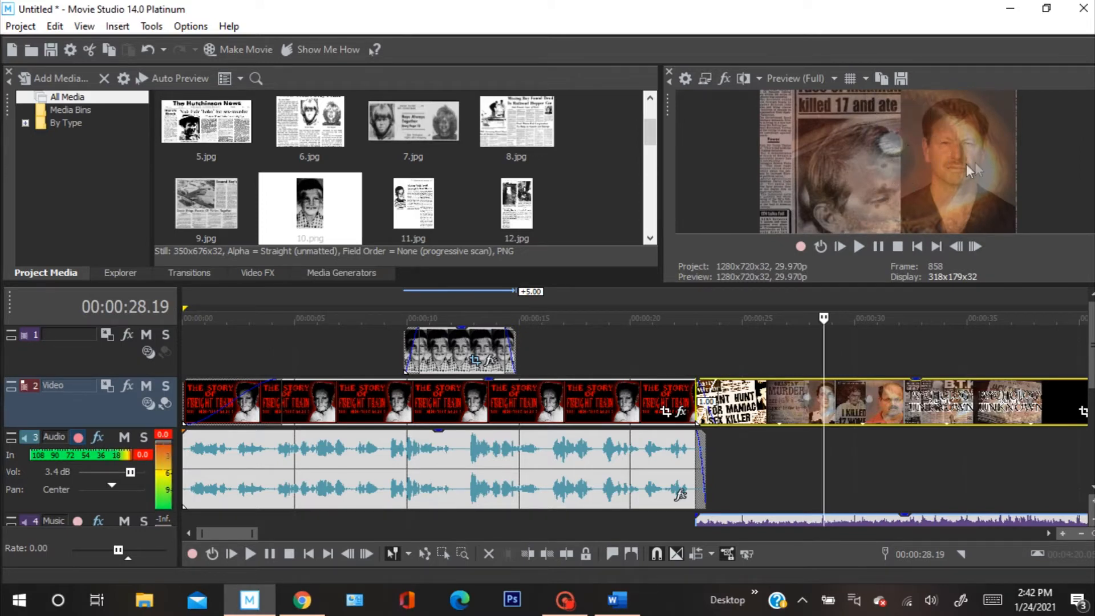
Lower the opacity of the 10.png clip to roughly half so that the title image shows through.
{"action": "left_click", "coordinate": [462, 341]}
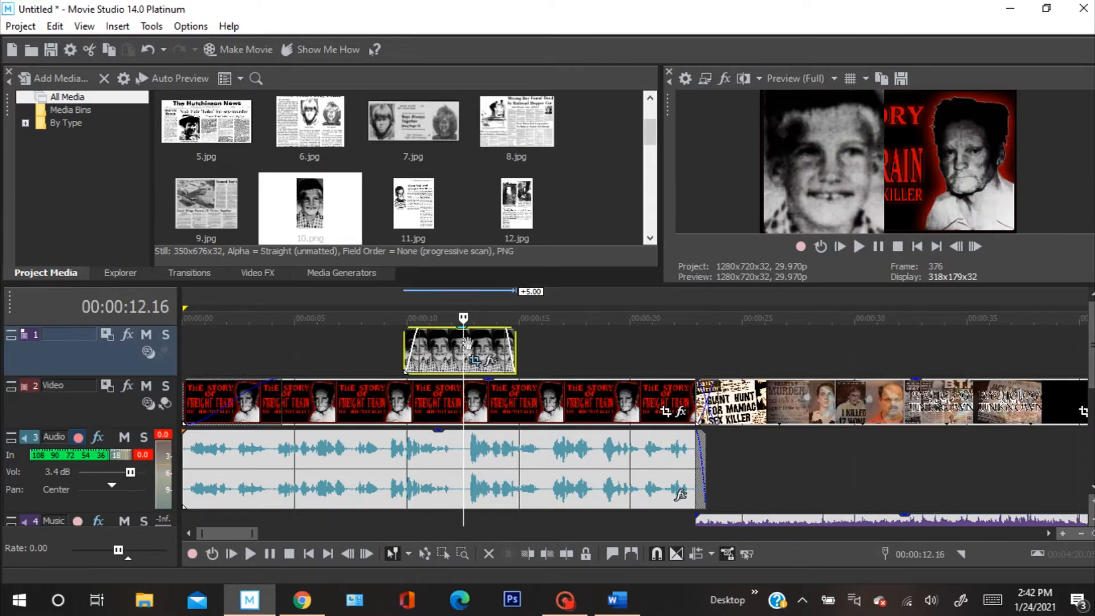
{"action": "scroll", "coordinate": [463, 342], "scroll_direction": "up", "scroll_amount": 5}
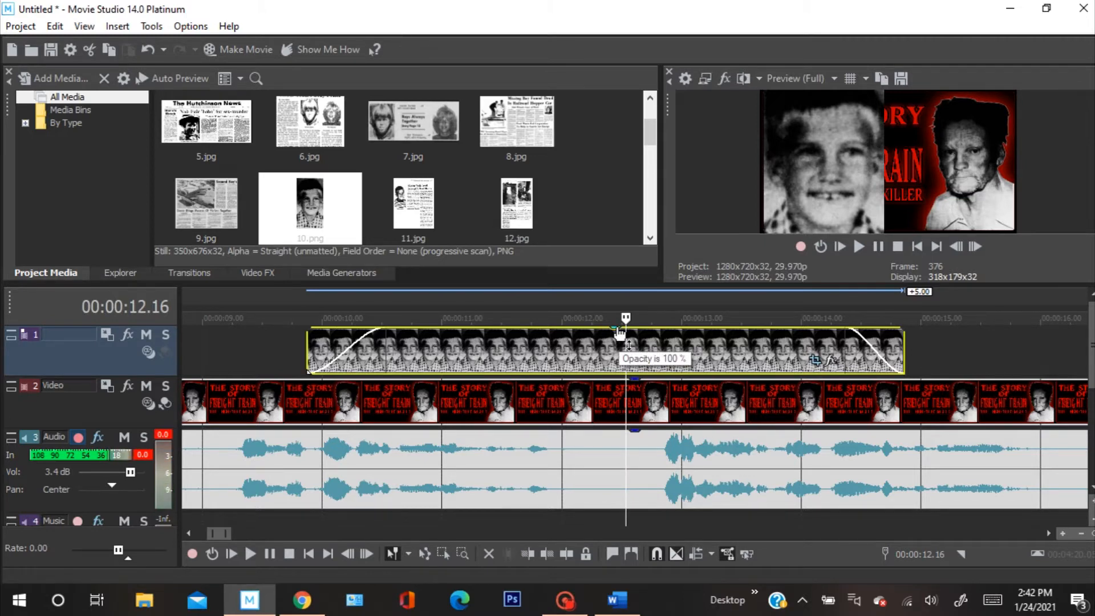
{"action": "left_click_drag", "start_coordinate": [620, 332], "coordinate": [611, 354]}
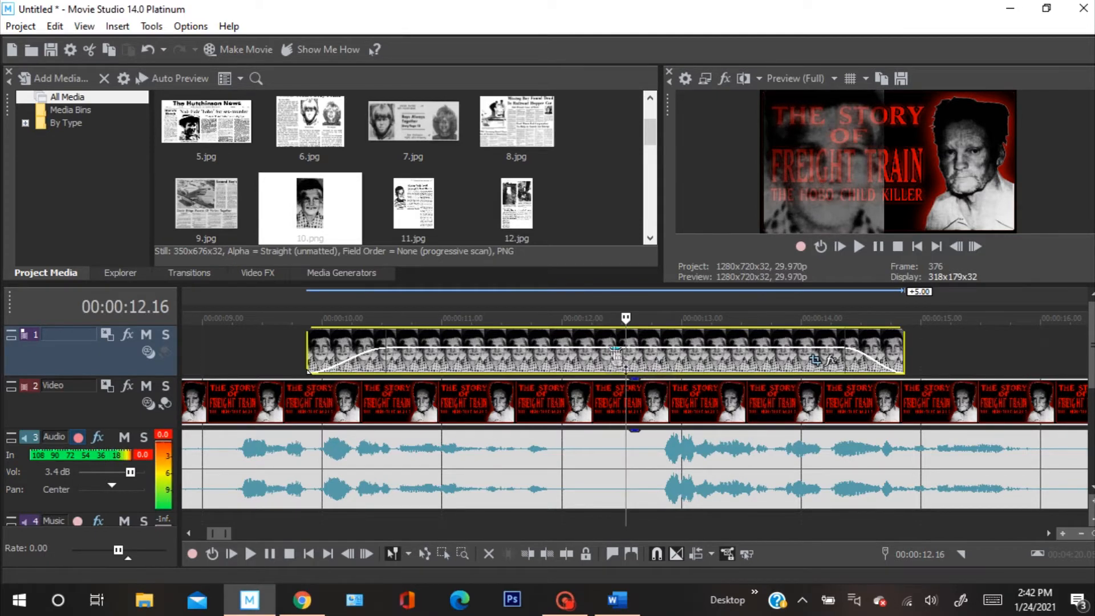
Try opacities of 51% and 39% on the 10.png clip and review how it blends over the title image.
{"action": "left_click_drag", "start_coordinate": [616, 348], "coordinate": [617, 350]}
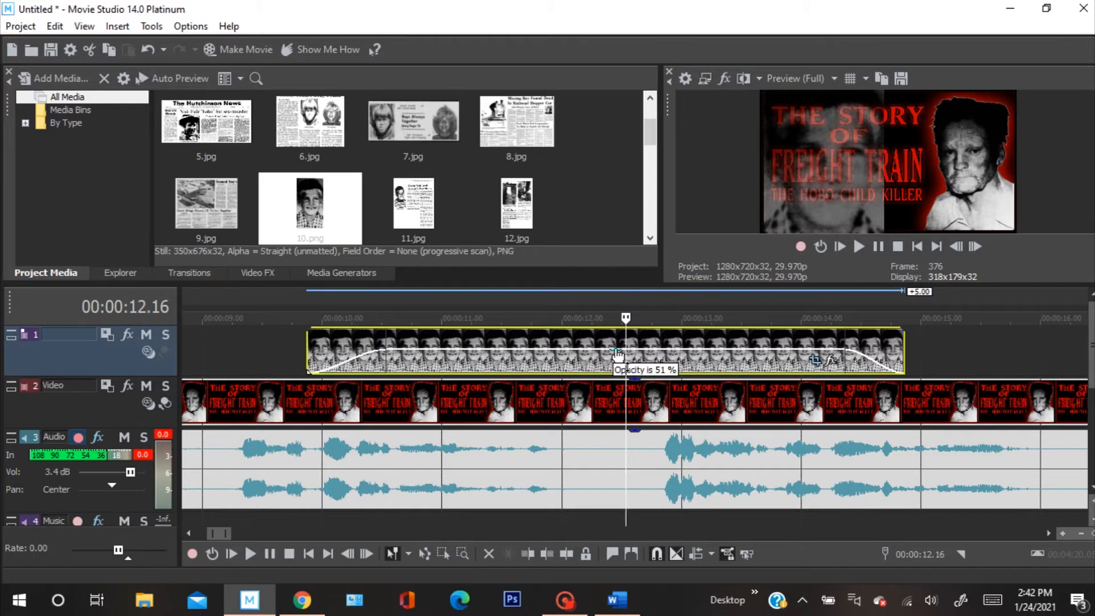
{"action": "mouse_move", "coordinate": [617, 352]}
{"action": "left_mouse_down"}
{"action": "mouse_move", "coordinate": [615, 374]}
{"action": "mouse_move", "coordinate": [623, 324]}
{"action": "mouse_move", "coordinate": [620, 362]}
{"action": "left_mouse_up"}
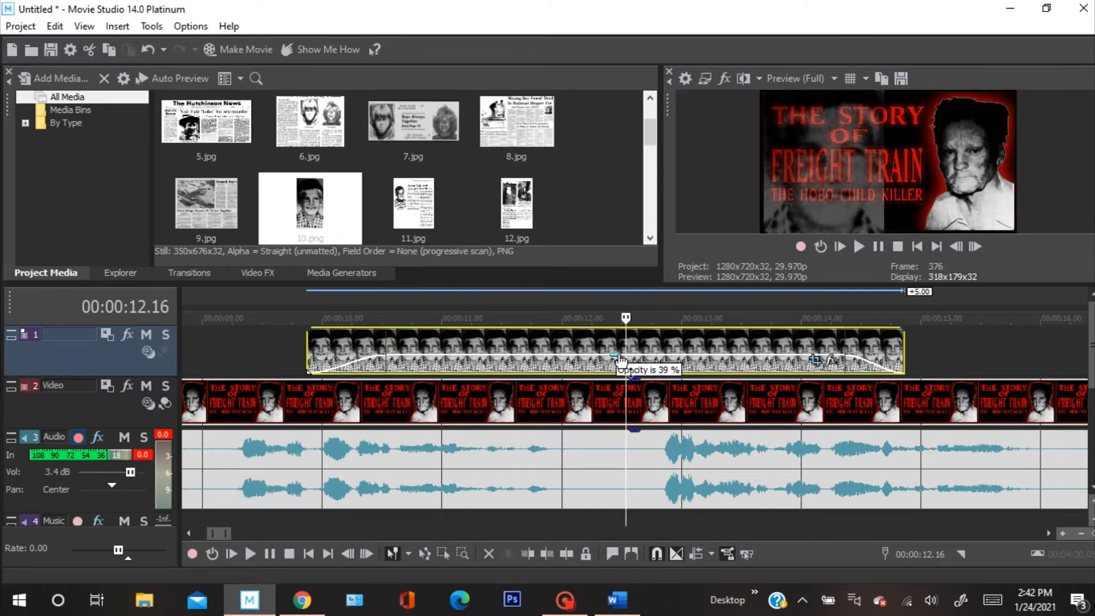
{"action": "left_click_drag", "start_coordinate": [625, 318], "coordinate": [577, 319]}
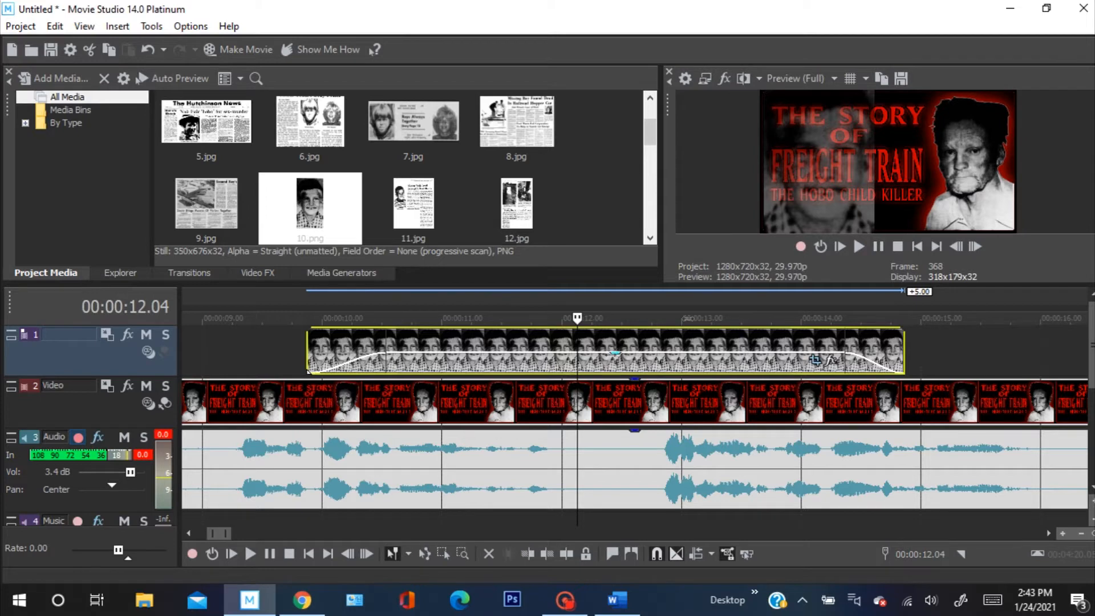
{"action": "left_click_drag", "start_coordinate": [577, 318], "coordinate": [554, 319]}
Delete the 10.png clip from the overlay track above the title image.
{"action": "right_click", "coordinate": [629, 363]}
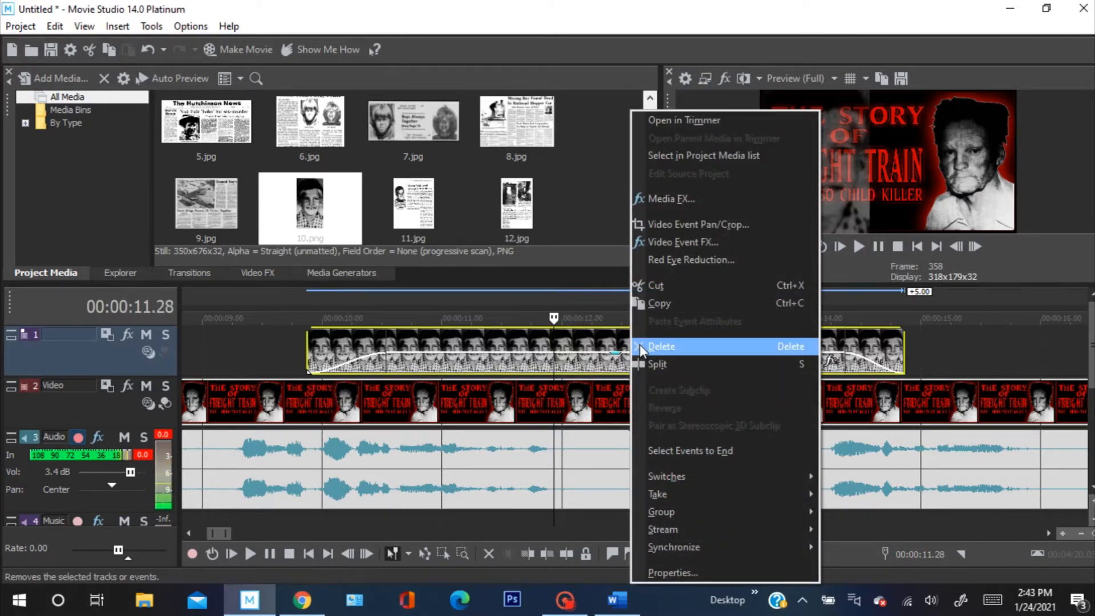
{"action": "left_click", "coordinate": [639, 344]}
Add 1.jpg to the main video track after the intro clip, starting where the narration fades back in.
{"action": "scroll", "coordinate": [701, 341], "scroll_direction": "down", "scroll_amount": 10}
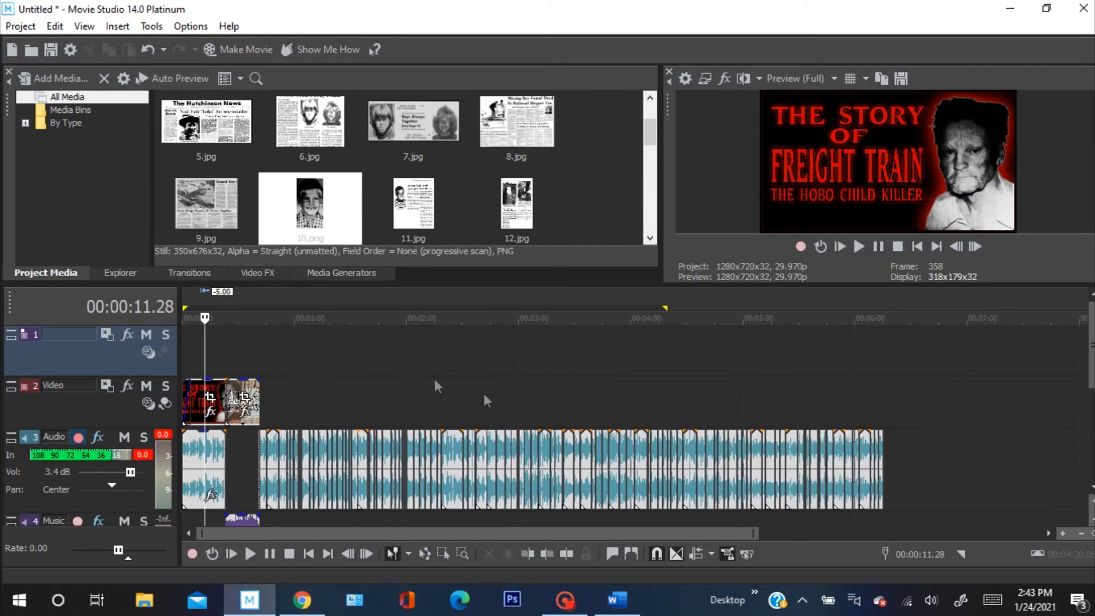
{"action": "scroll", "coordinate": [339, 403], "scroll_direction": "up", "scroll_amount": 3}
{"action": "left_click", "coordinate": [343, 399]}
{"action": "scroll", "coordinate": [358, 401], "scroll_direction": "up", "scroll_amount": 4}
{"action": "scroll", "coordinate": [320, 198], "scroll_direction": "down", "scroll_amount": 3}
{"action": "scroll", "coordinate": [365, 192], "scroll_direction": "up", "scroll_amount": 3}
{"action": "left_click_drag", "start_coordinate": [195, 130], "coordinate": [621, 408]}
{"action": "scroll", "coordinate": [649, 419], "scroll_direction": "up", "scroll_amount": 3}
{"action": "scroll", "coordinate": [649, 419], "scroll_direction": "up", "scroll_amount": 4}
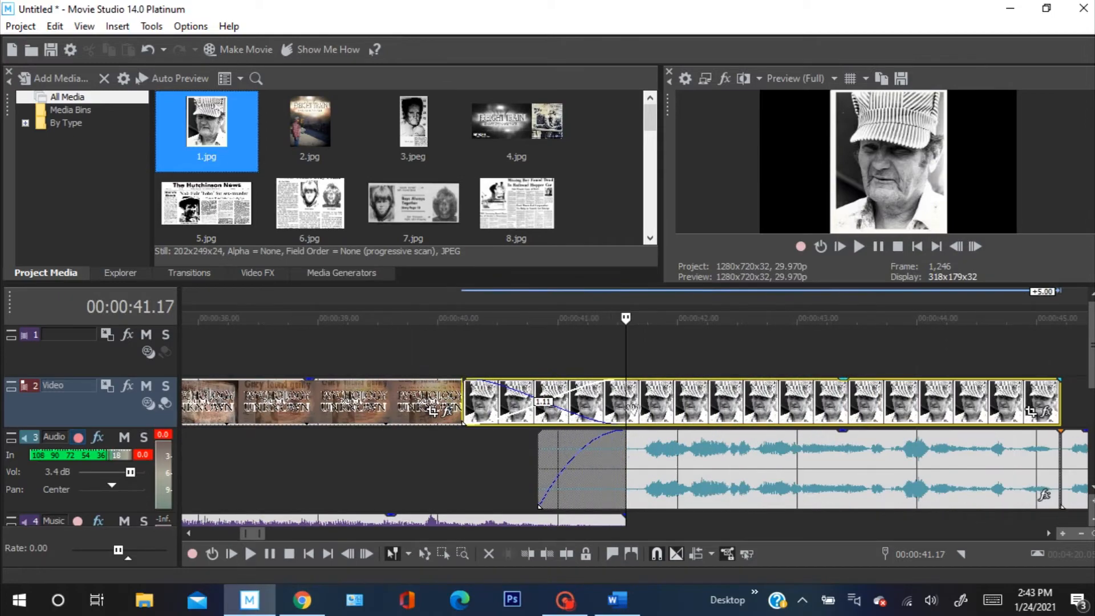
{"action": "left_click_drag", "start_coordinate": [688, 404], "coordinate": [755, 404]}
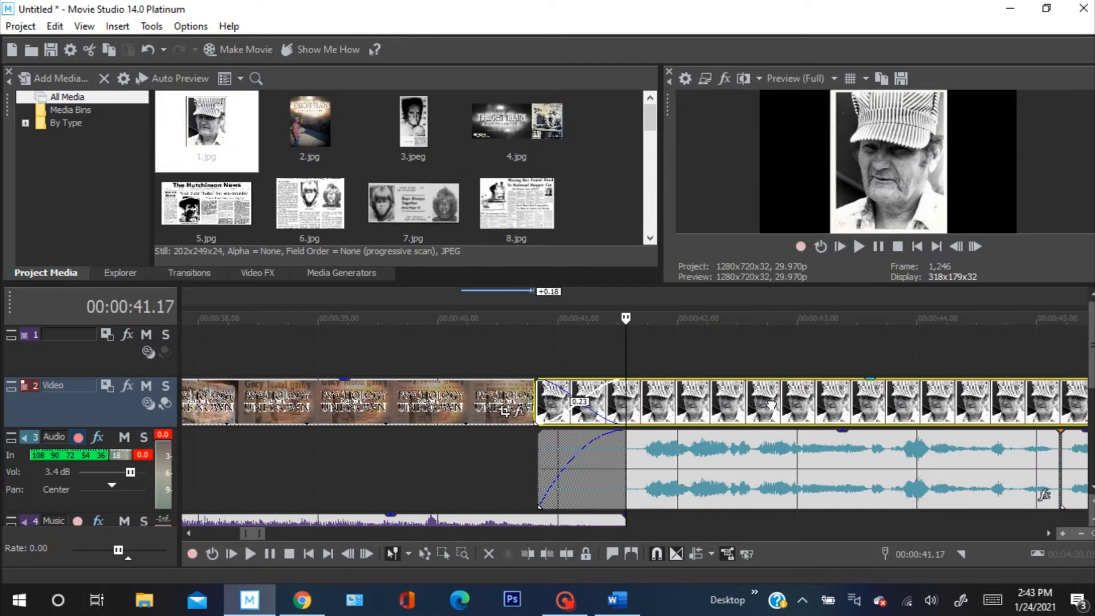
Extend the end of the 1.jpg clip to about 00:01:02 on the timeline.
{"action": "scroll", "coordinate": [756, 404], "scroll_direction": "down", "scroll_amount": 6}
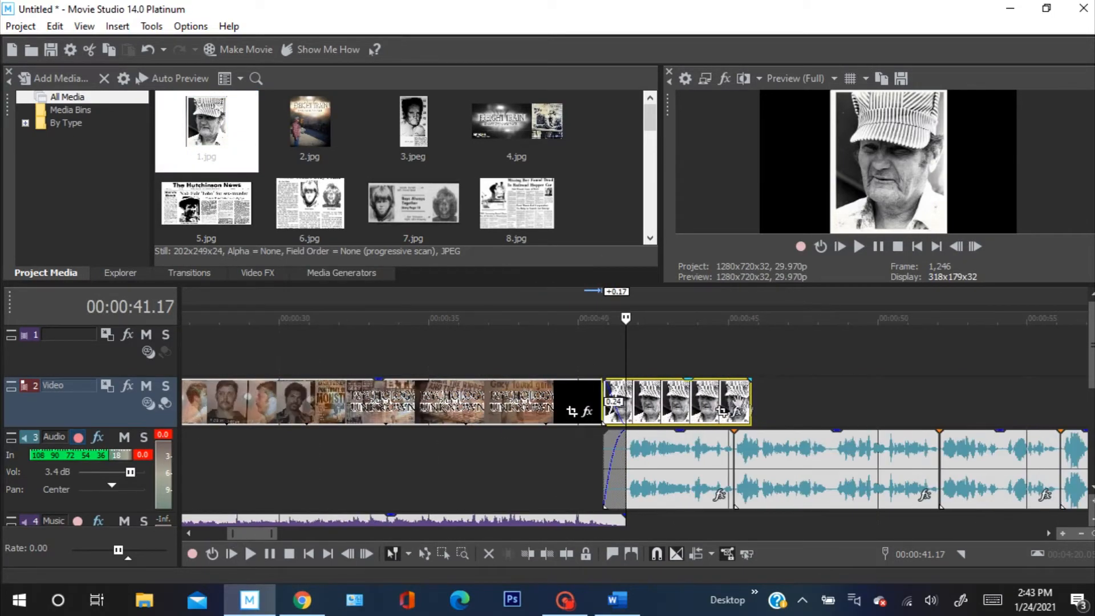
{"action": "left_click_drag", "start_coordinate": [753, 400], "coordinate": [942, 412]}
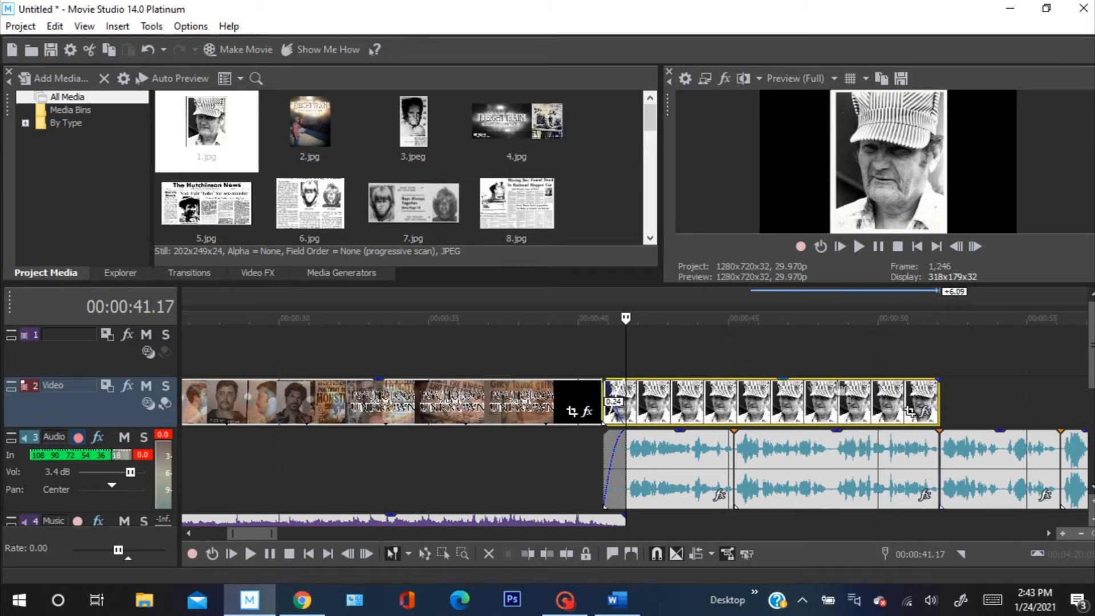
{"action": "scroll", "coordinate": [798, 418], "scroll_direction": "down", "scroll_amount": 4}
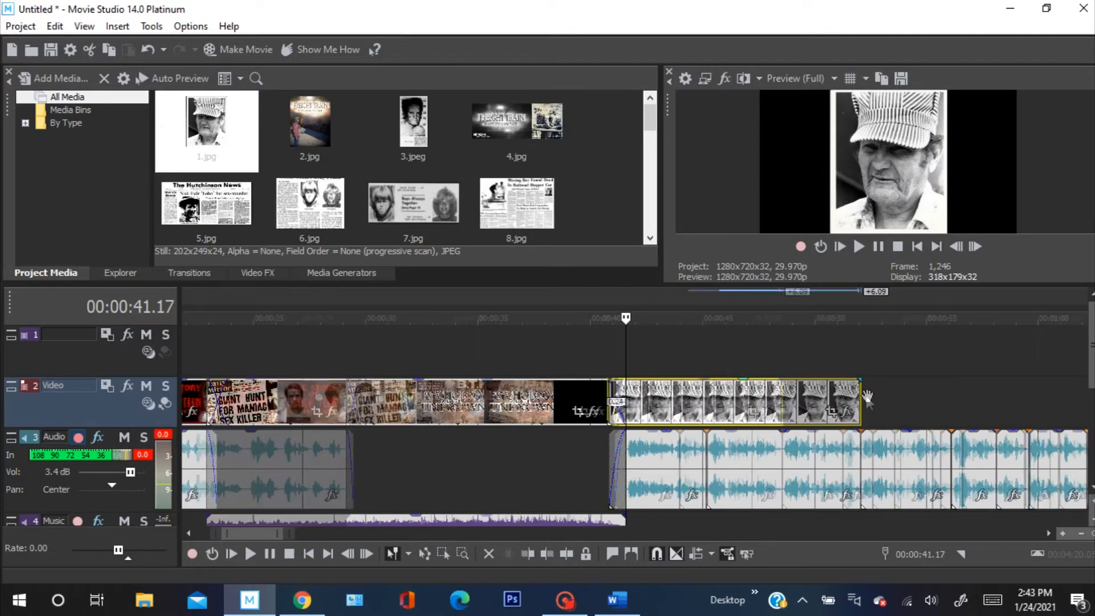
{"action": "left_click_drag", "start_coordinate": [742, 402], "coordinate": [850, 411]}
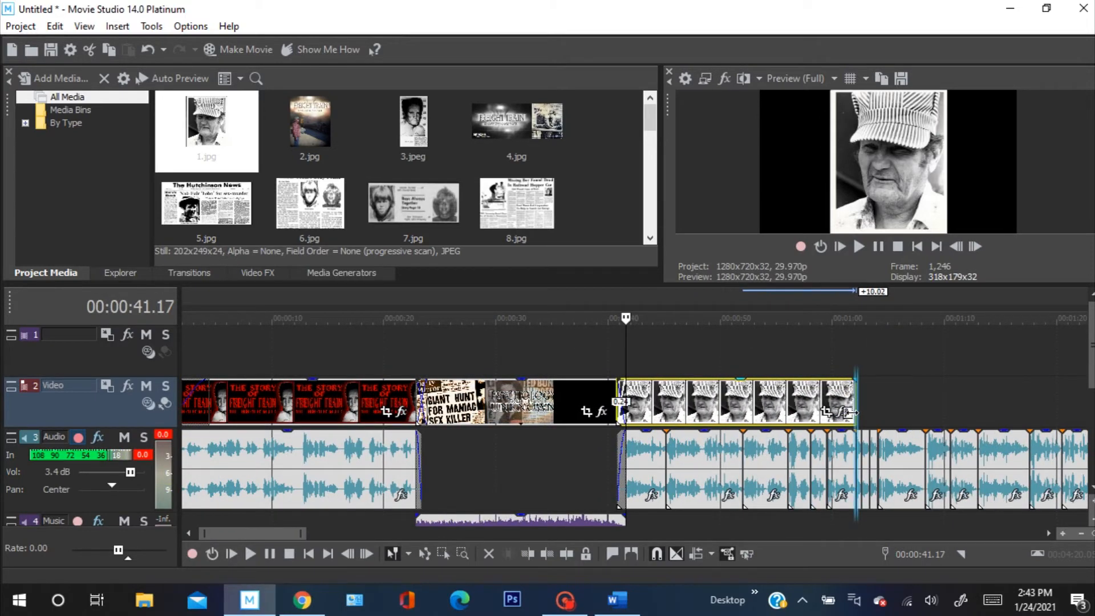
Move the 1.jpg clip up to the overlay track, keeping its position in time.
{"action": "scroll", "coordinate": [855, 417], "scroll_direction": "down", "scroll_amount": 9}
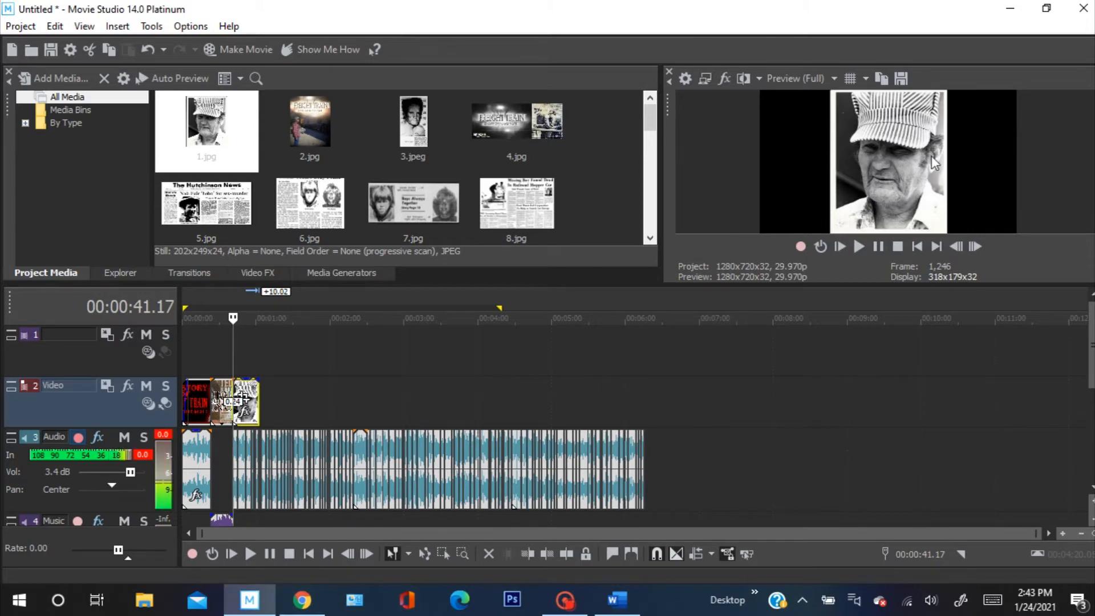
{"action": "scroll", "coordinate": [483, 158], "scroll_direction": "down", "scroll_amount": 3}
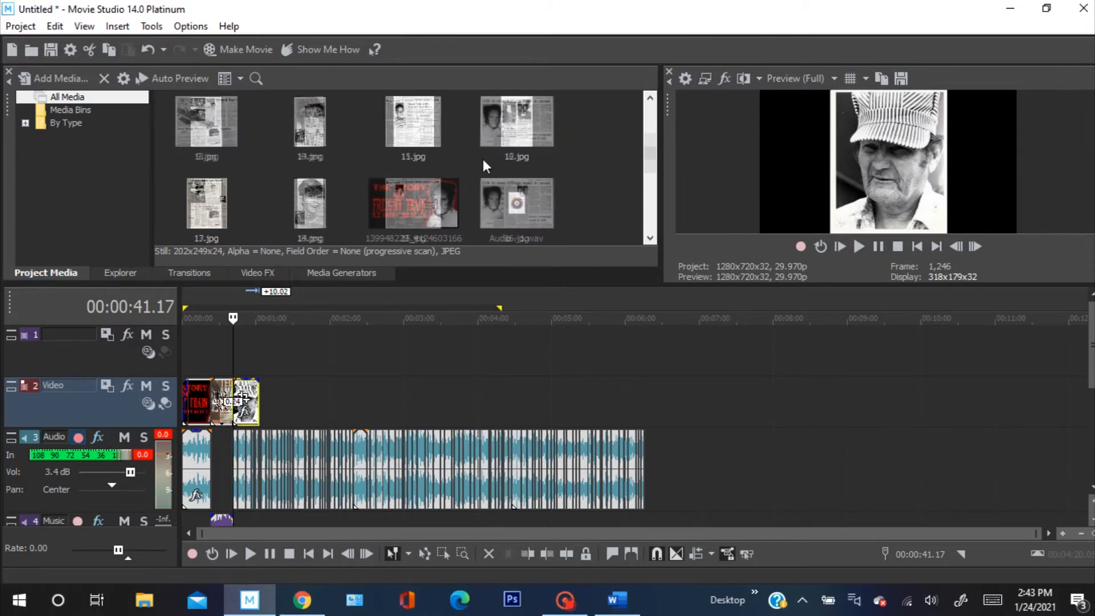
{"action": "scroll", "coordinate": [501, 211], "scroll_direction": "up", "scroll_amount": 3}
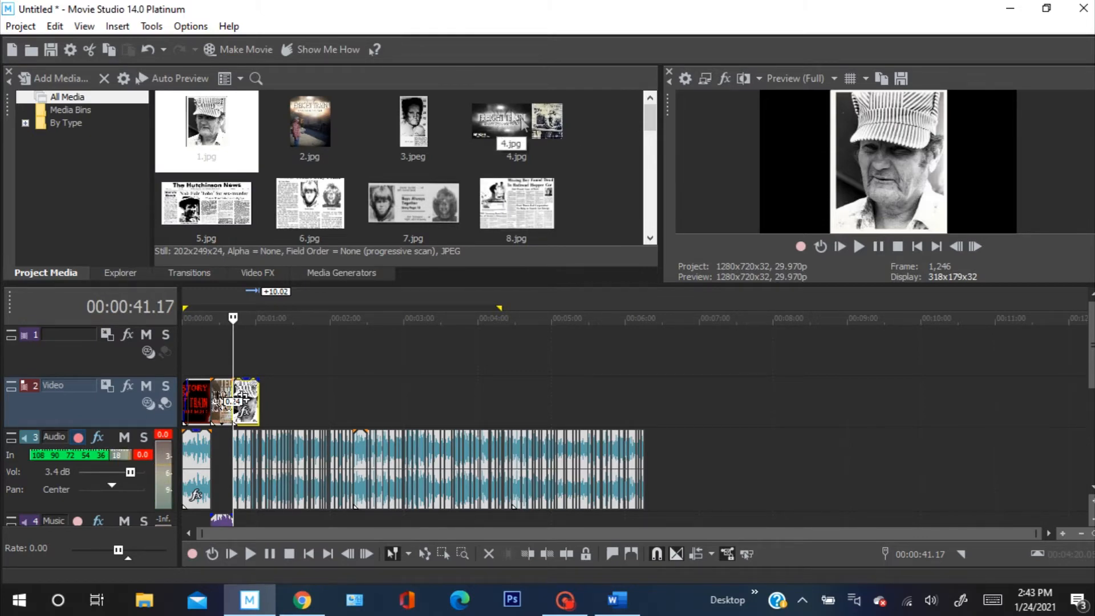
{"action": "left_click_drag", "start_coordinate": [249, 399], "coordinate": [258, 352]}
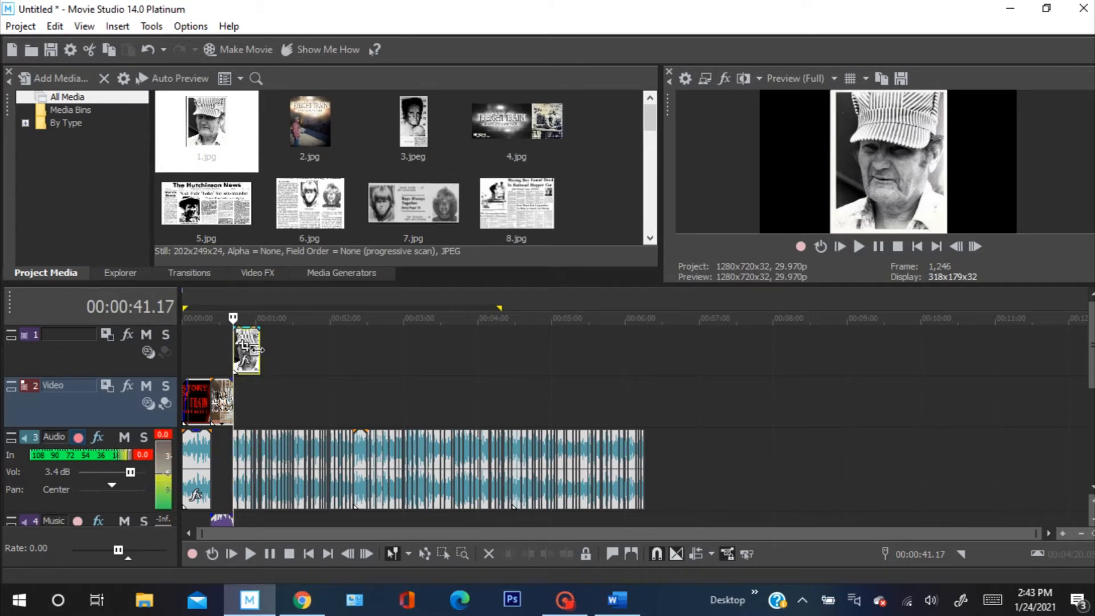
Place 4.jpg on the main video track beneath the 1.jpg clip, overlapping the end of the intro by one second.
{"action": "left_click_drag", "start_coordinate": [538, 121], "coordinate": [249, 403]}
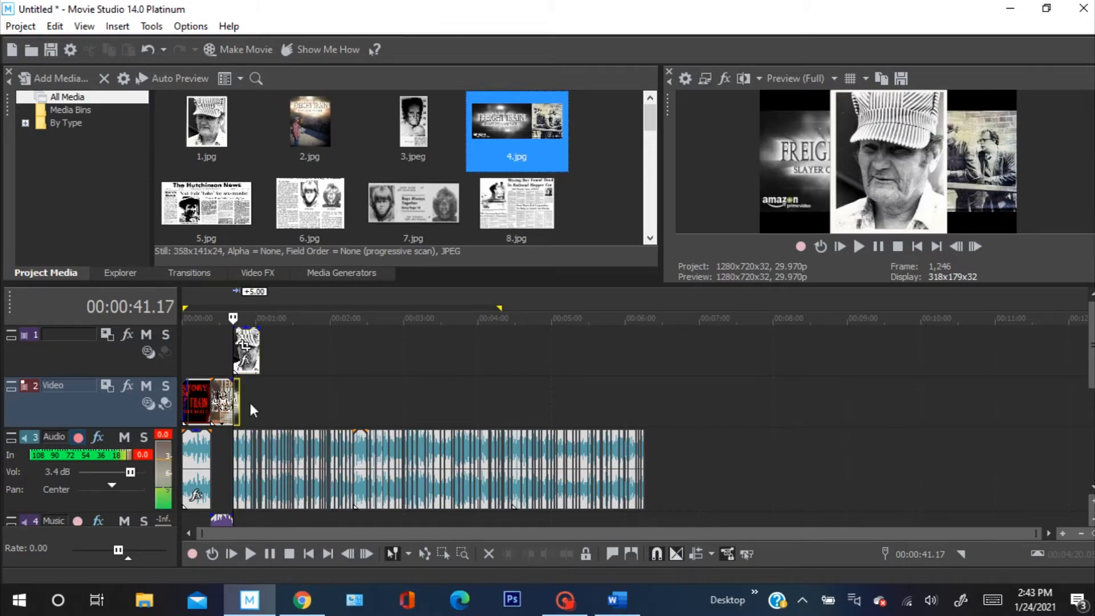
{"action": "left_click", "coordinate": [244, 399]}
{"action": "scroll", "coordinate": [300, 404], "scroll_direction": "up", "scroll_amount": 5}
{"action": "scroll", "coordinate": [450, 409], "scroll_direction": "up", "scroll_amount": 4}
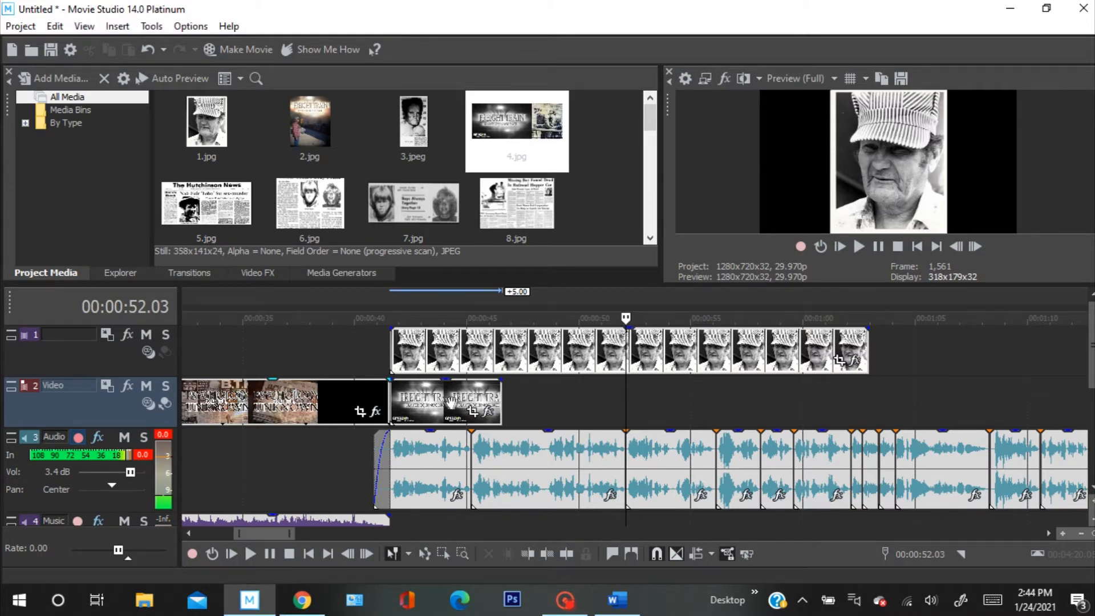
{"action": "left_click_drag", "start_coordinate": [450, 402], "coordinate": [444, 406]}
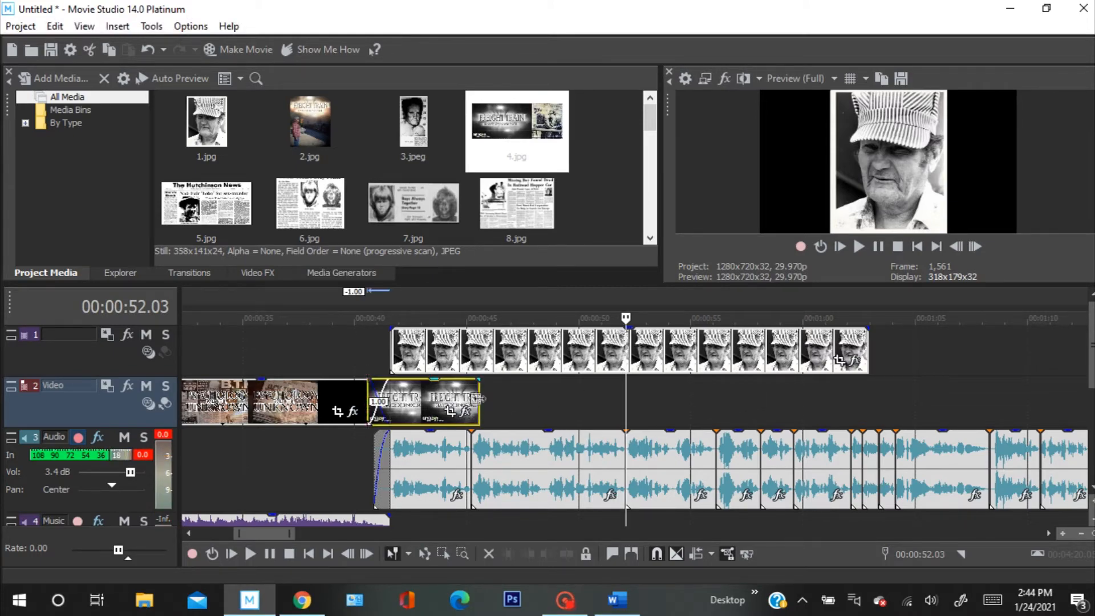
Shift the 4.jpg clip 8 frames later so it starts with the narration's fade-in and crossfades with the intro over 22 frames.
{"action": "scroll", "coordinate": [476, 402], "scroll_direction": "down", "scroll_amount": 2}
{"action": "scroll", "coordinate": [476, 405], "scroll_direction": "down", "scroll_amount": 1}
{"action": "scroll", "coordinate": [443, 409], "scroll_direction": "down", "scroll_amount": 1}
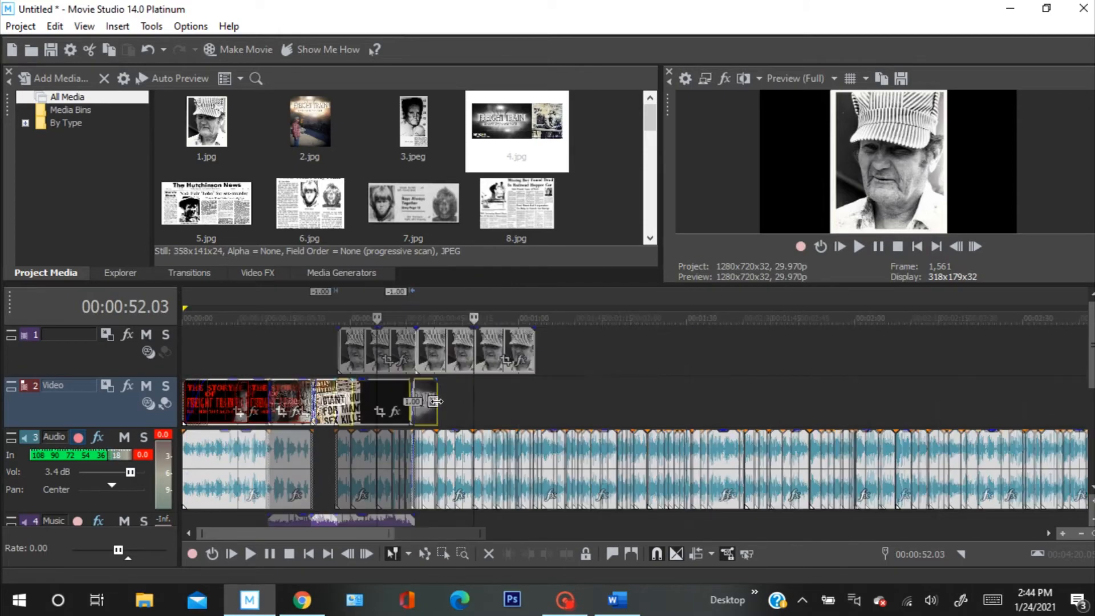
{"action": "scroll", "coordinate": [380, 406], "scroll_direction": "up", "scroll_amount": 3}
{"action": "scroll", "coordinate": [379, 406], "scroll_direction": "up", "scroll_amount": 4}
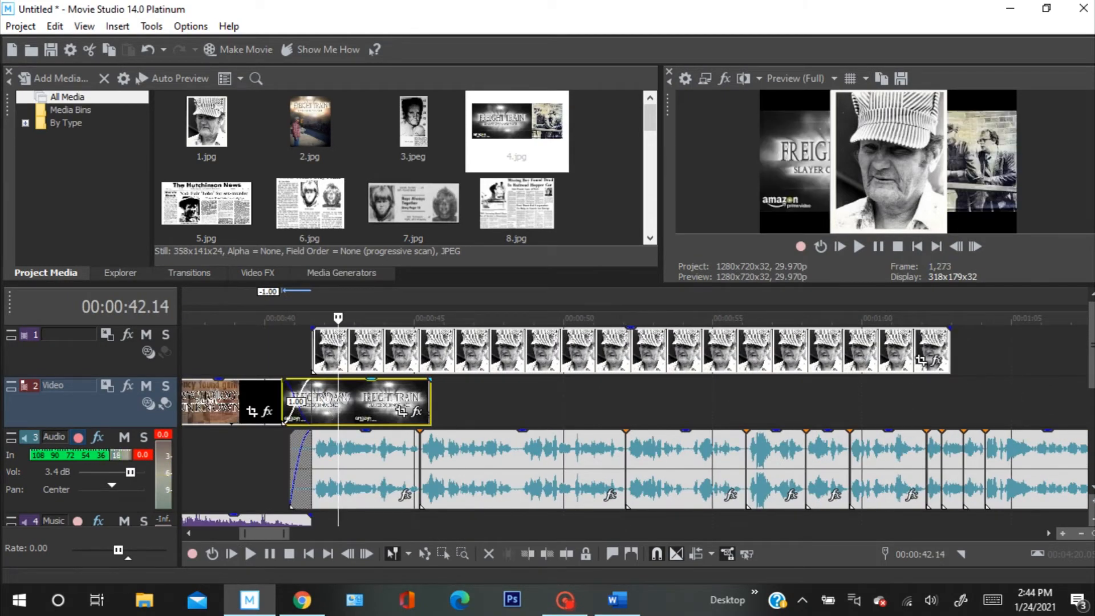
{"action": "mouse_move", "coordinate": [355, 401]}
{"action": "left_mouse_down"}
{"action": "mouse_move", "coordinate": [406, 403]}
{"action": "mouse_move", "coordinate": [360, 408]}
{"action": "left_mouse_up"}
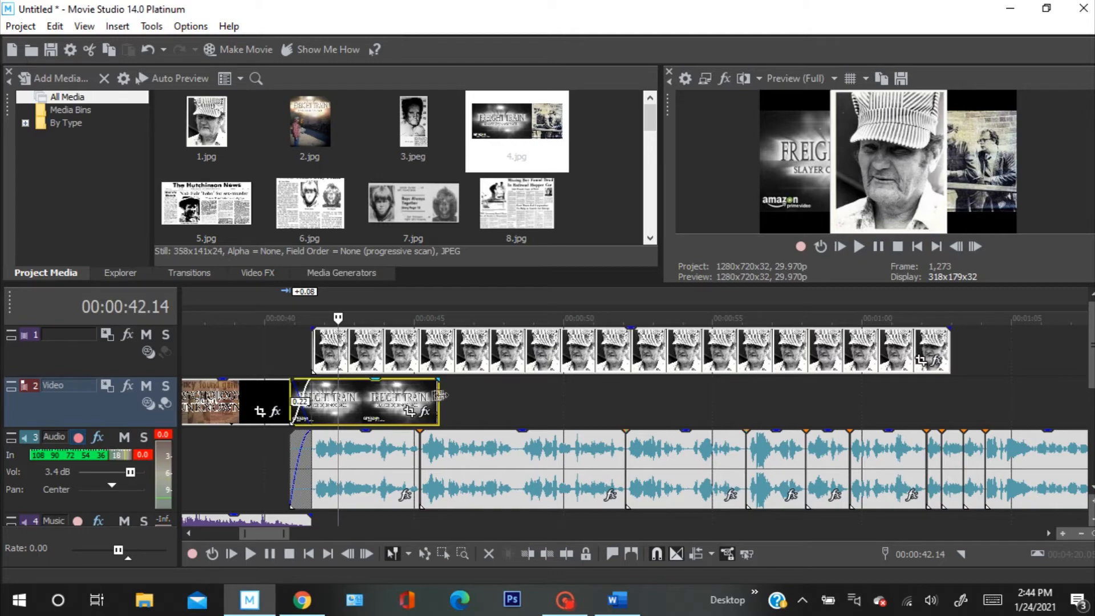
Extend the end of the 4.jpg clip to the end of the narration audio.
{"action": "scroll", "coordinate": [439, 399], "scroll_direction": "down", "scroll_amount": 8}
{"action": "scroll", "coordinate": [353, 406], "scroll_direction": "down", "scroll_amount": 2}
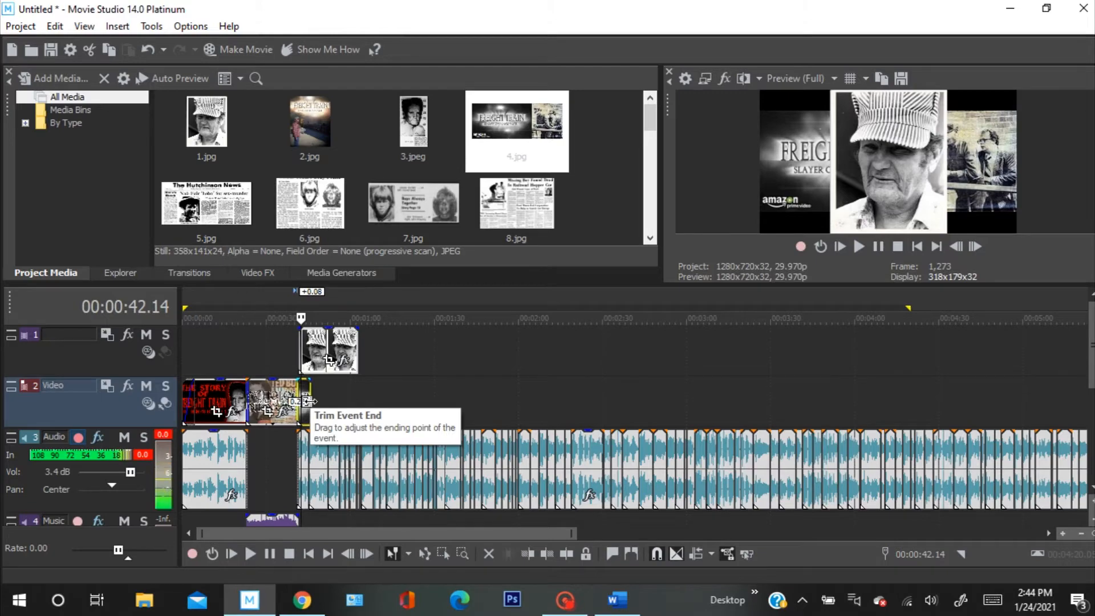
{"action": "left_click_drag", "start_coordinate": [308, 401], "coordinate": [887, 410]}
{"action": "scroll", "coordinate": [489, 443], "scroll_direction": "down", "scroll_amount": 4}
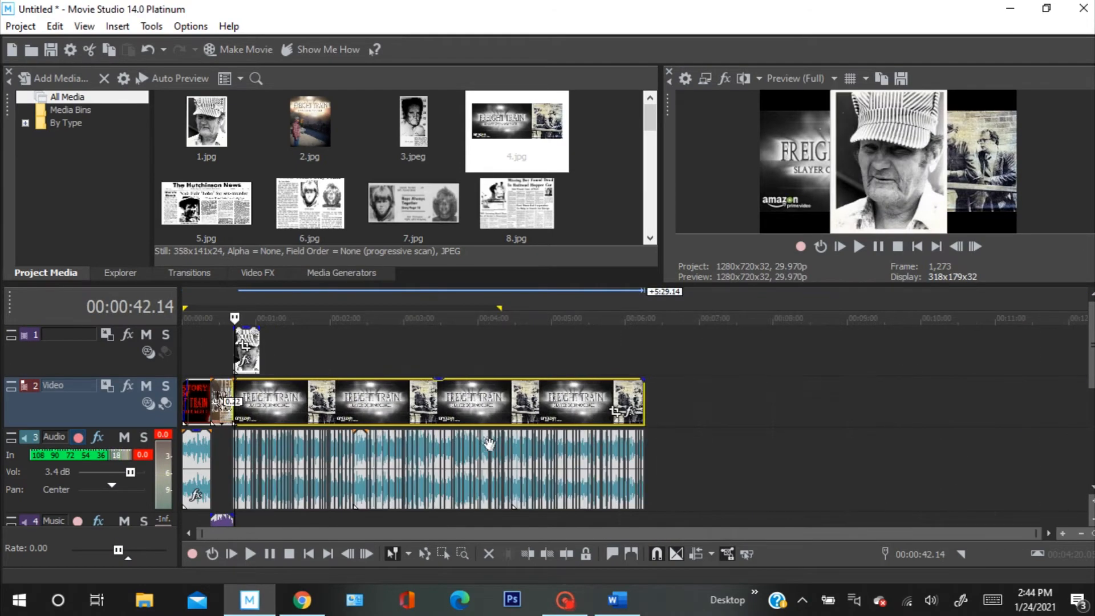
Match the 4.jpg clip's Pan/Crop frame to the output aspect.
{"action": "left_click", "coordinate": [251, 402]}
{"action": "scroll", "coordinate": [251, 402], "scroll_direction": "up", "scroll_amount": 5}
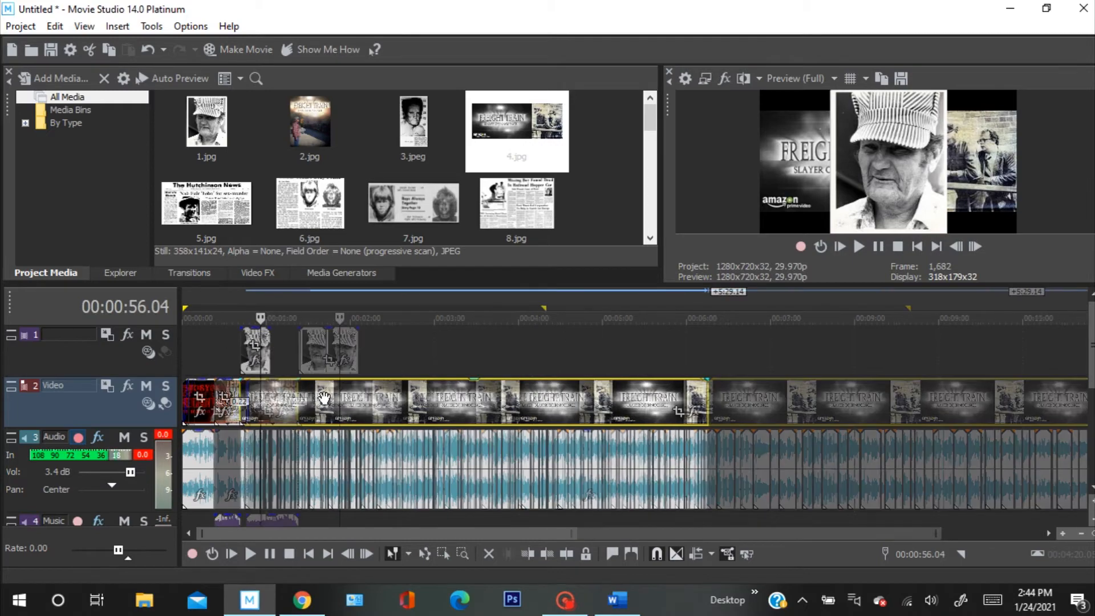
{"action": "scroll", "coordinate": [446, 383], "scroll_direction": "up", "scroll_amount": 2}
{"action": "left_click_drag", "start_coordinate": [626, 318], "coordinate": [283, 318]}
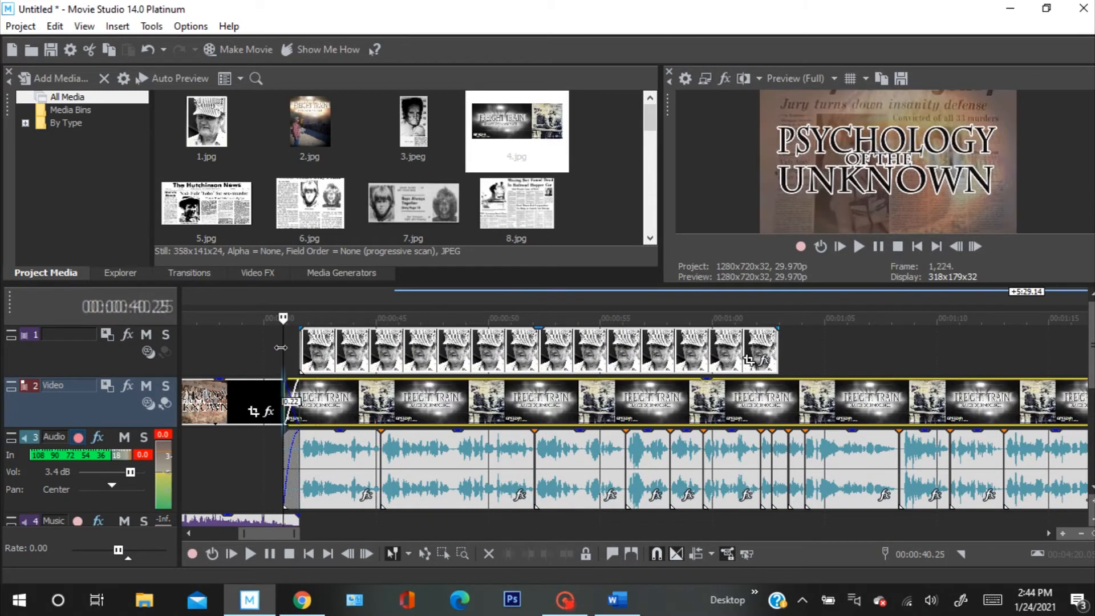
{"action": "scroll", "coordinate": [346, 410], "scroll_direction": "down", "scroll_amount": 6}
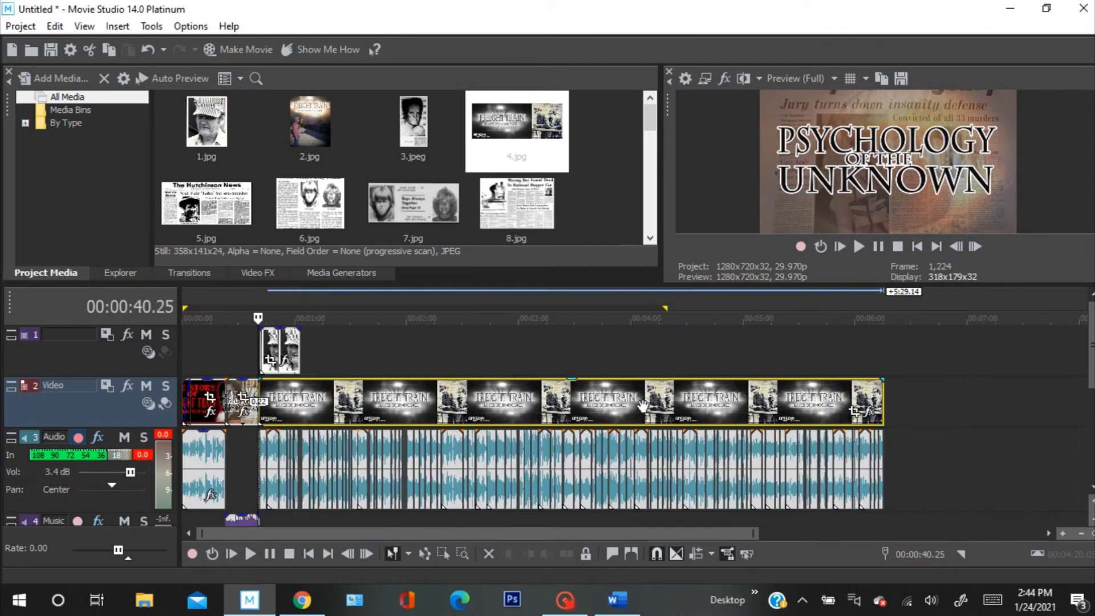
{"action": "scroll", "coordinate": [298, 390], "scroll_direction": "up", "scroll_amount": 3}
{"action": "scroll", "coordinate": [297, 390], "scroll_direction": "up", "scroll_amount": 4}
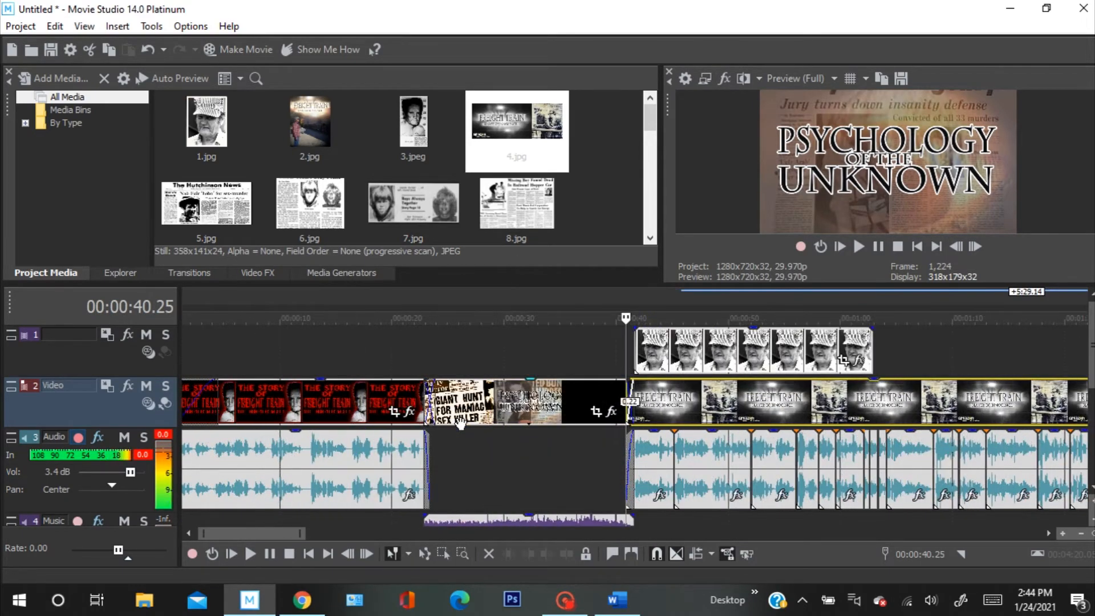
{"action": "right_click", "coordinate": [682, 395]}
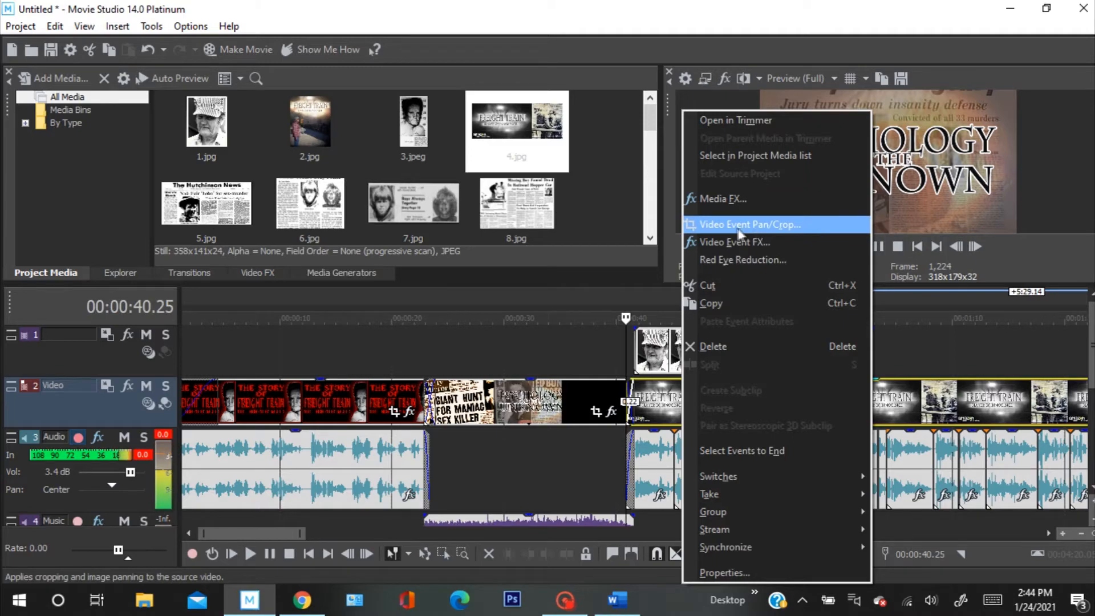
{"action": "left_click", "coordinate": [776, 224]}
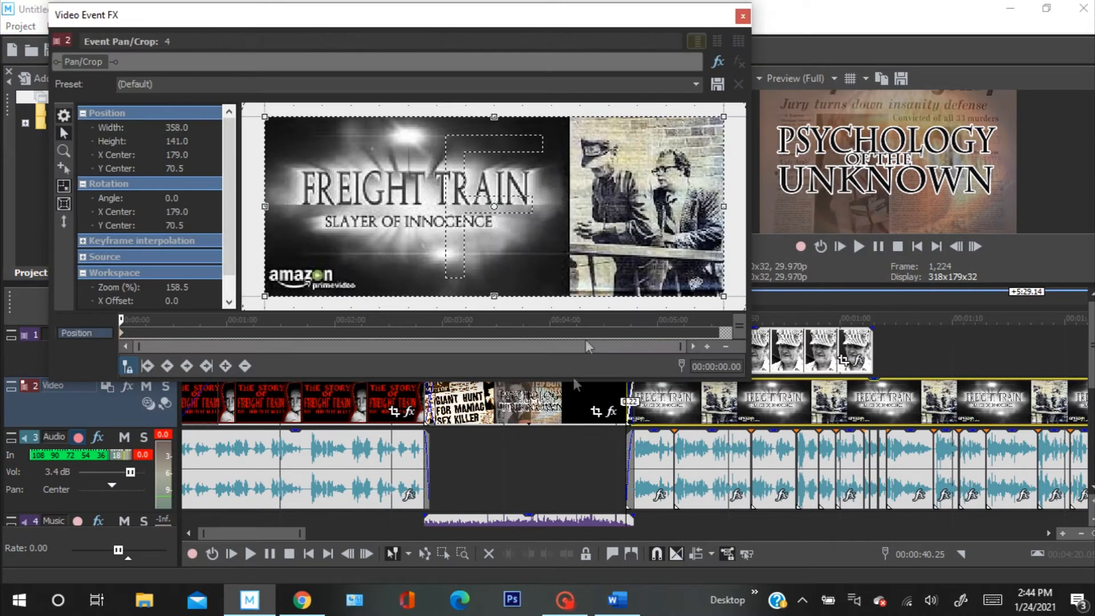
{"action": "right_click", "coordinate": [539, 252]}
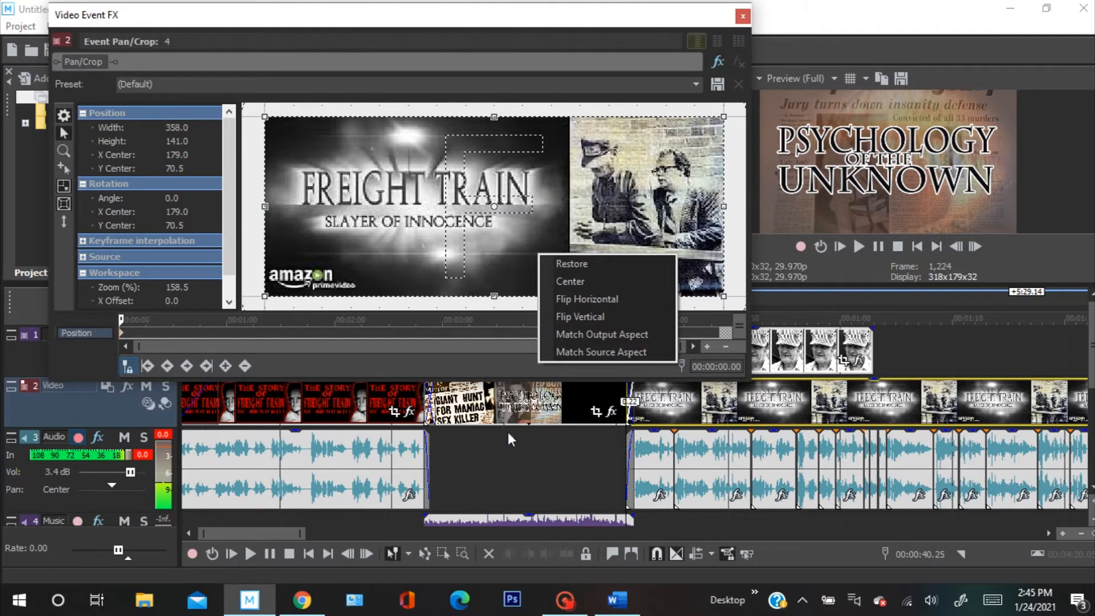
{"action": "left_click", "coordinate": [580, 337]}
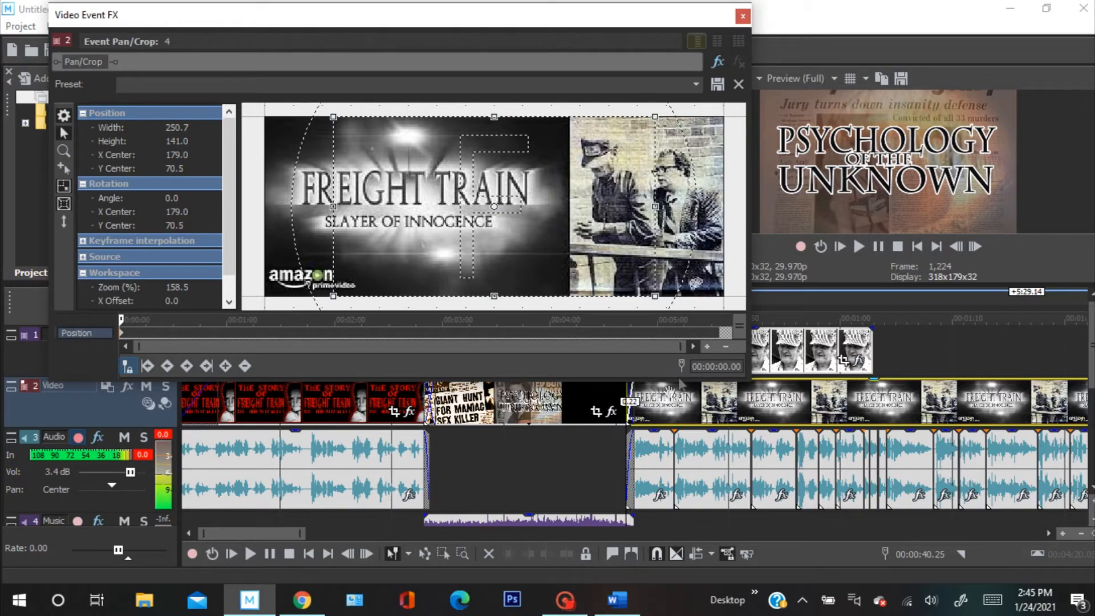
{"action": "left_click", "coordinate": [575, 608]}
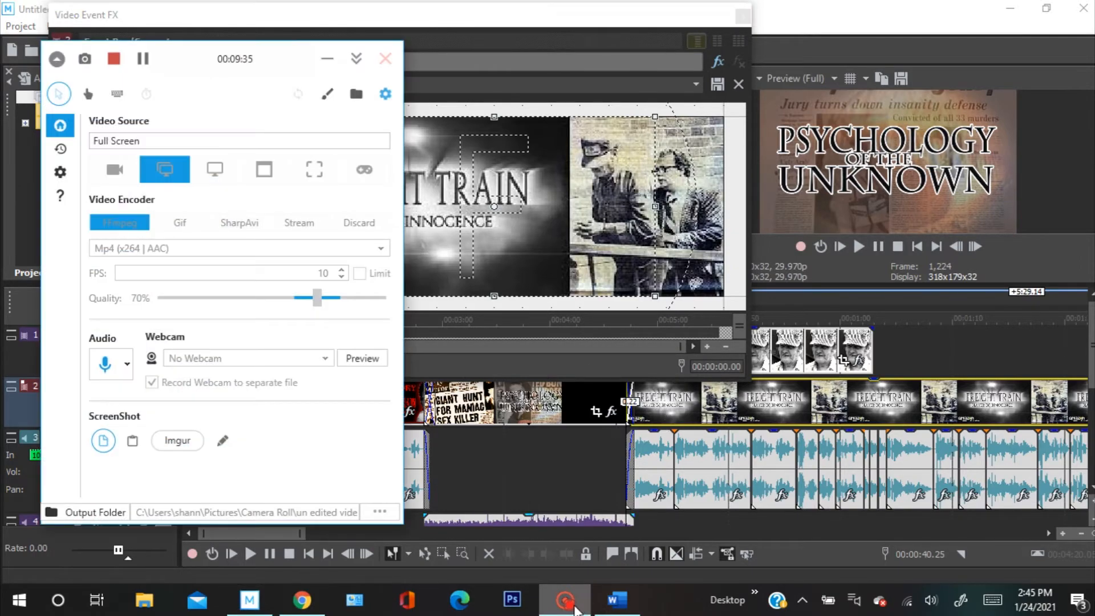
{"action": "left_click", "coordinate": [471, 51]}
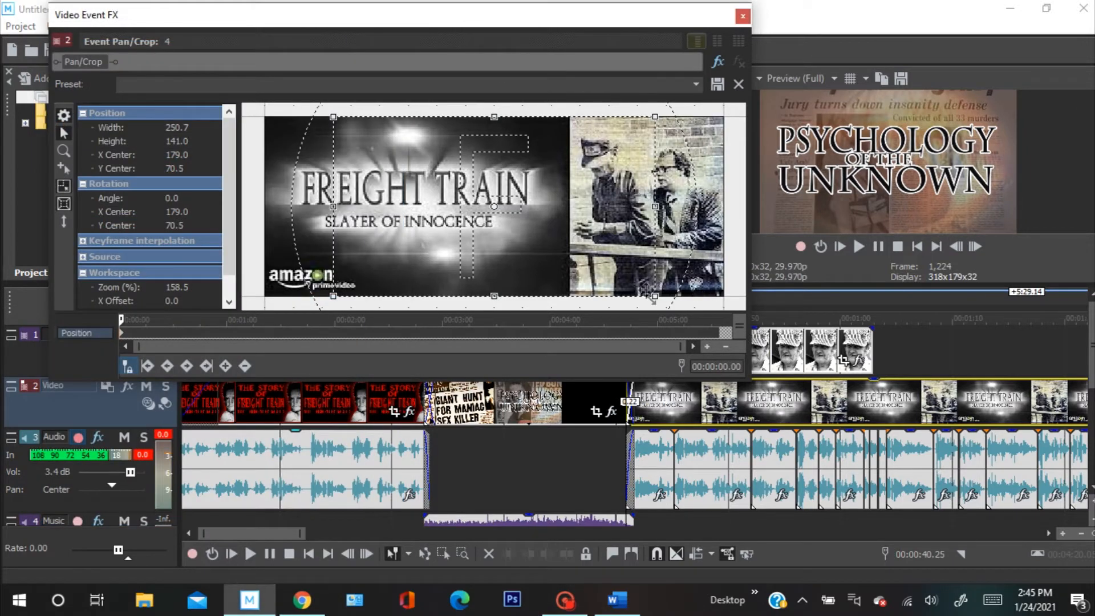
Crop the start of the 4.jpg clip to 193.2 by 108.7 around the Freight Train title, centered at X 114.6, Y 58.5.
{"action": "left_click_drag", "start_coordinate": [657, 294], "coordinate": [614, 274]}
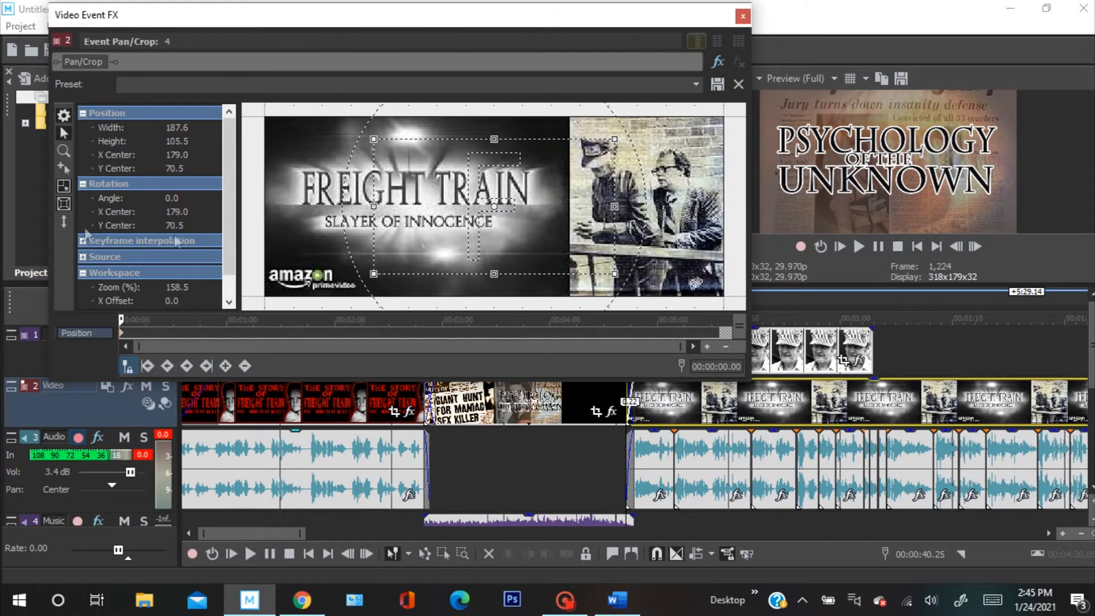
{"action": "mouse_move", "coordinate": [614, 273]}
{"action": "left_mouse_down"}
{"action": "mouse_move", "coordinate": [649, 291]}
{"action": "mouse_move", "coordinate": [619, 277]}
{"action": "left_mouse_up"}
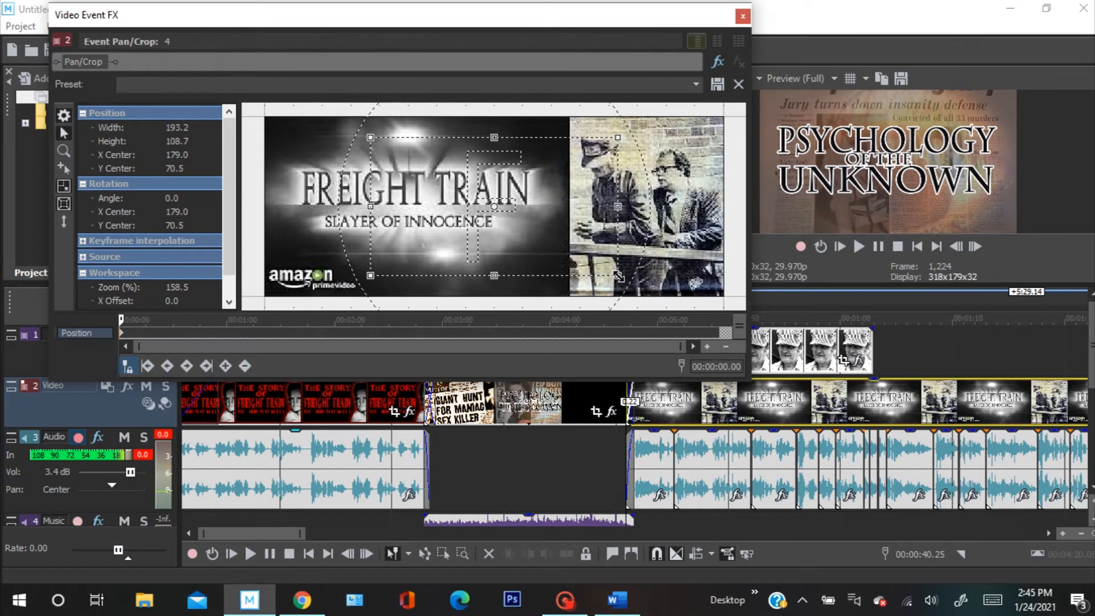
{"action": "left_click", "coordinate": [64, 223]}
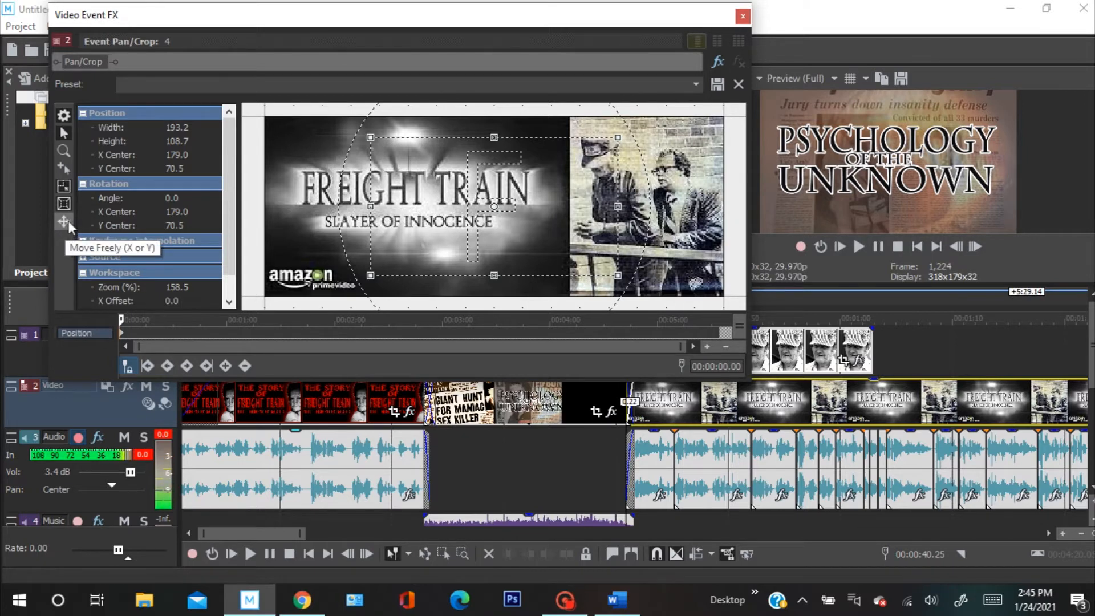
{"action": "left_click_drag", "start_coordinate": [528, 253], "coordinate": [451, 237]}
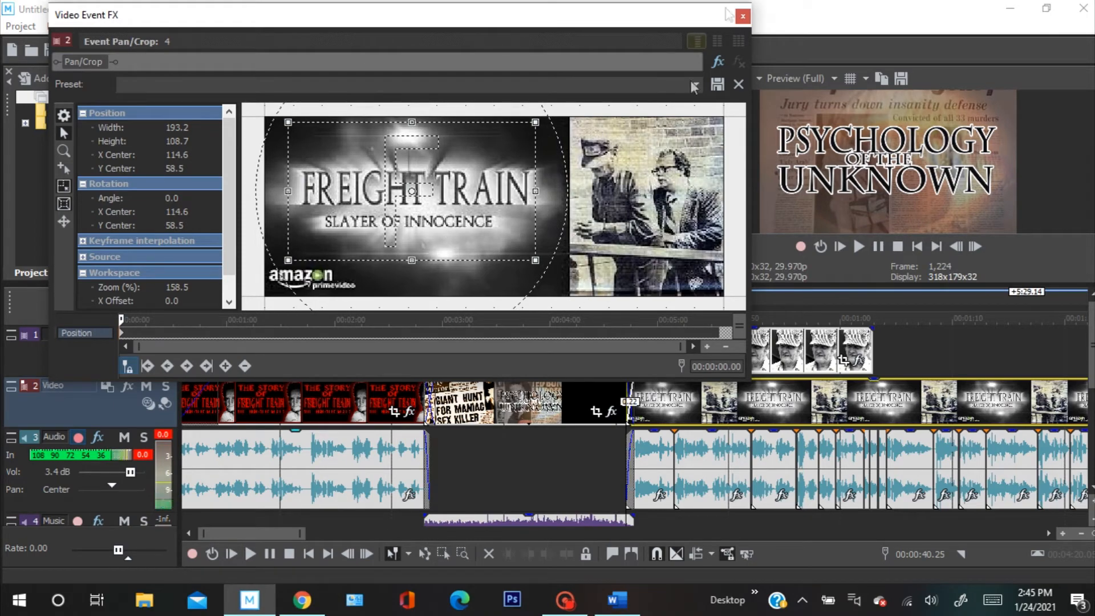
{"action": "left_click", "coordinate": [743, 16]}
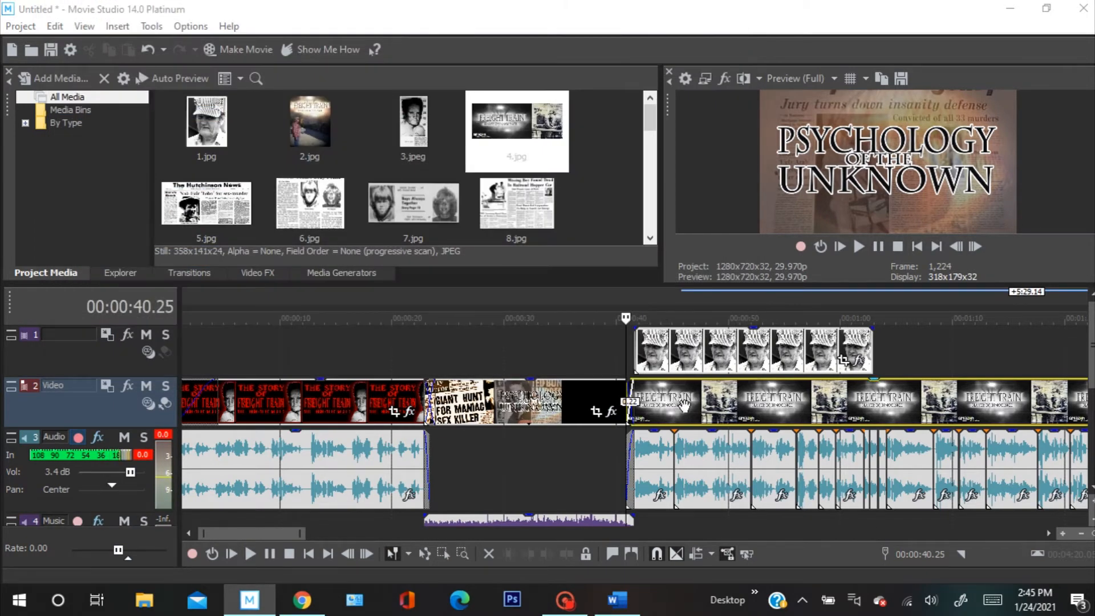
At the end of the 4.jpg clip, set a 116.2 by 65.3 Pan/Crop keyframe over the two men, centered at X 300.2, Y 50.3.
{"action": "scroll", "coordinate": [682, 408], "scroll_direction": "down", "scroll_amount": 10}
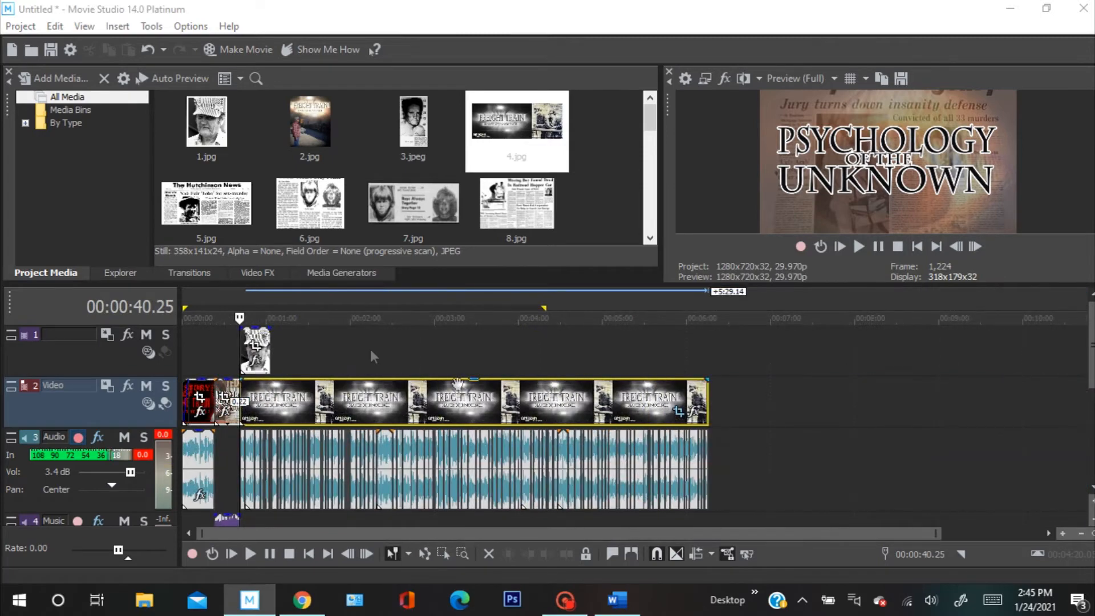
{"action": "left_click_drag", "start_coordinate": [235, 317], "coordinate": [708, 317]}
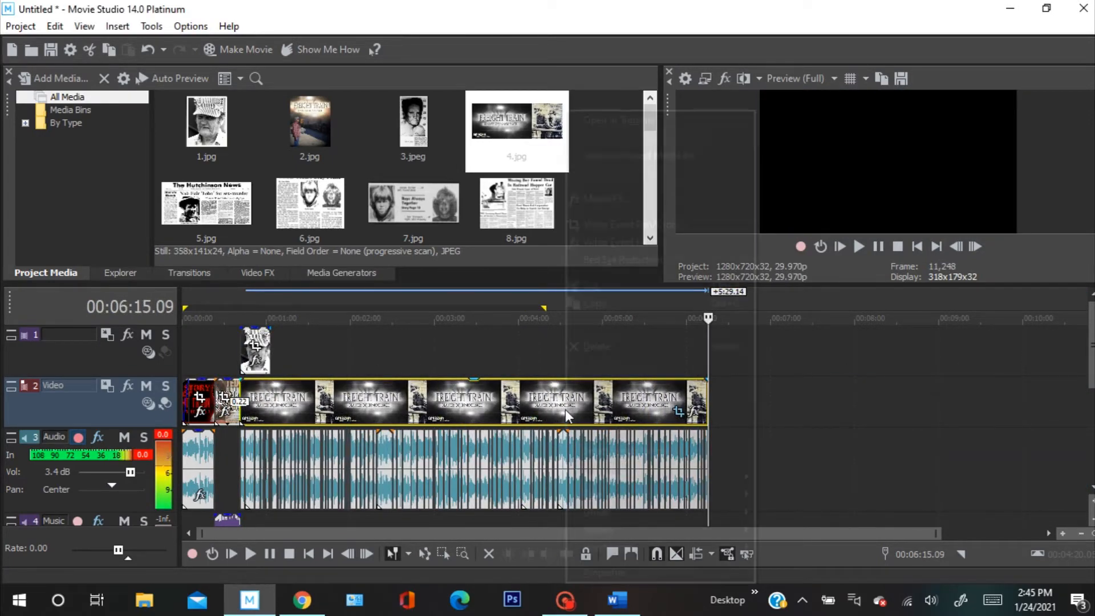
{"action": "right_click", "coordinate": [565, 409]}
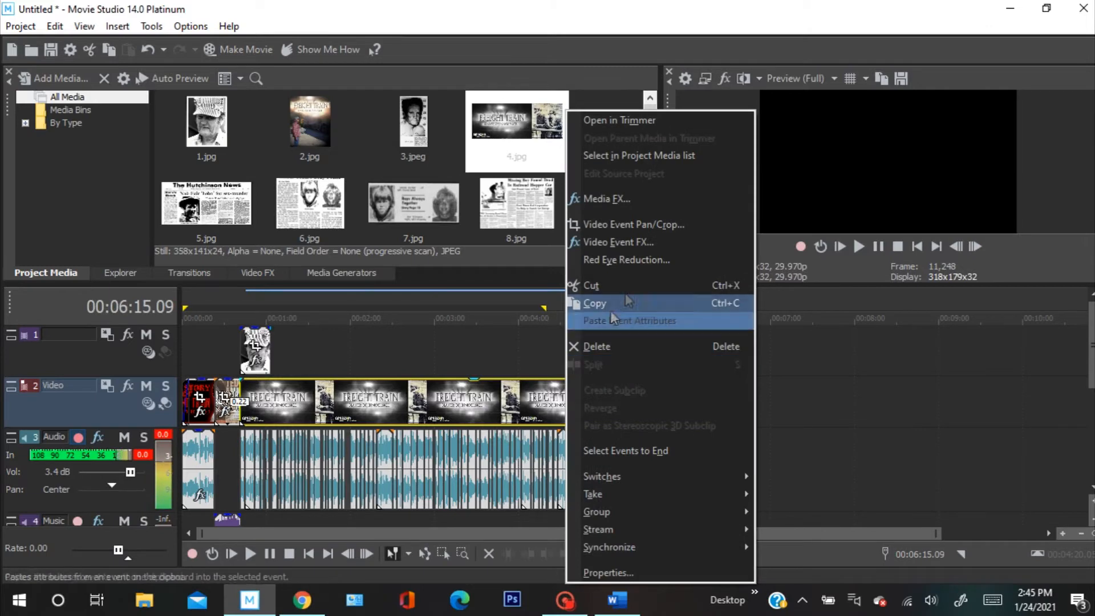
{"action": "left_click", "coordinate": [641, 230]}
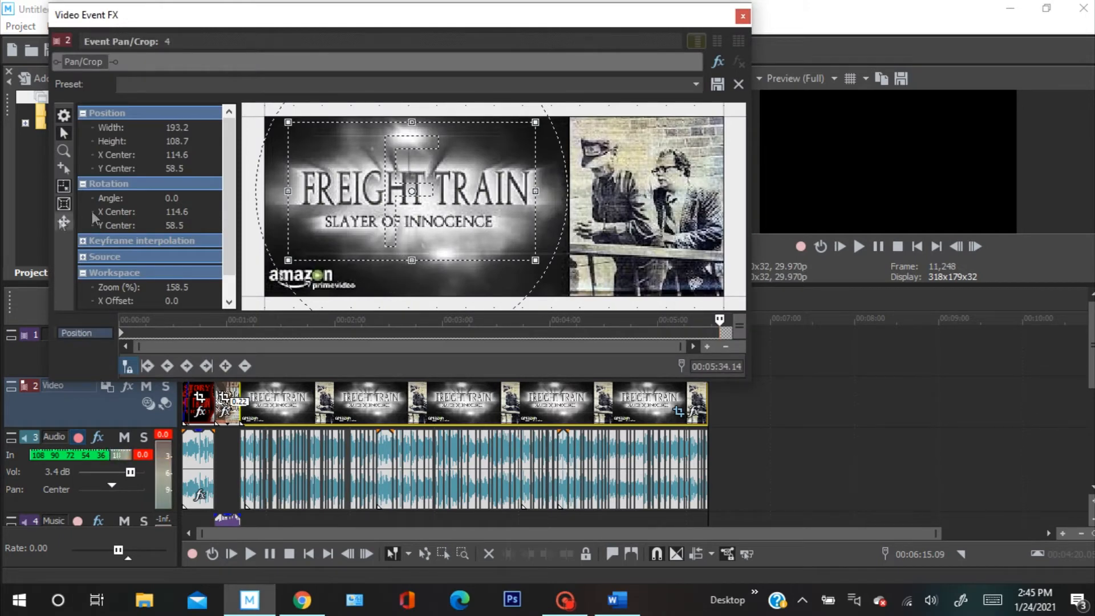
{"action": "left_click_drag", "start_coordinate": [537, 263], "coordinate": [568, 278]}
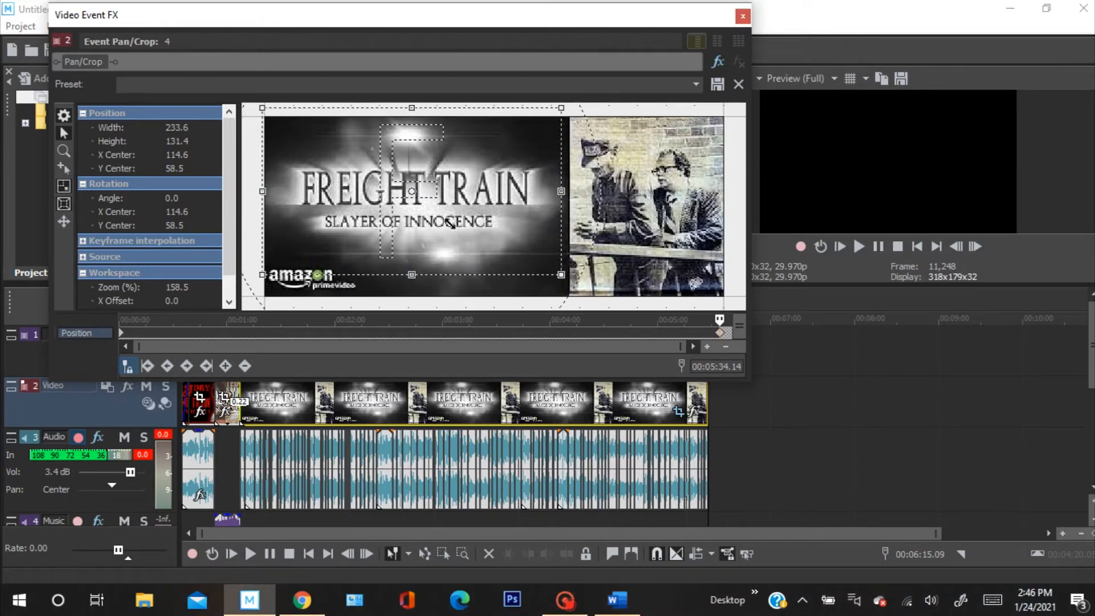
{"action": "left_click_drag", "start_coordinate": [446, 222], "coordinate": [484, 236]}
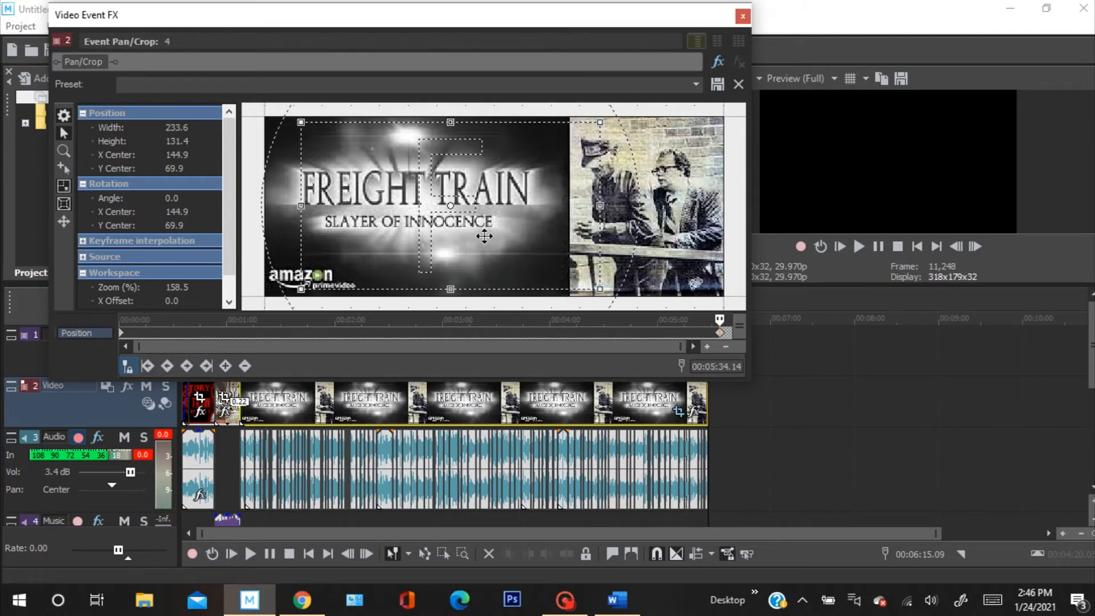
{"action": "left_click_drag", "start_coordinate": [485, 236], "coordinate": [602, 235]}
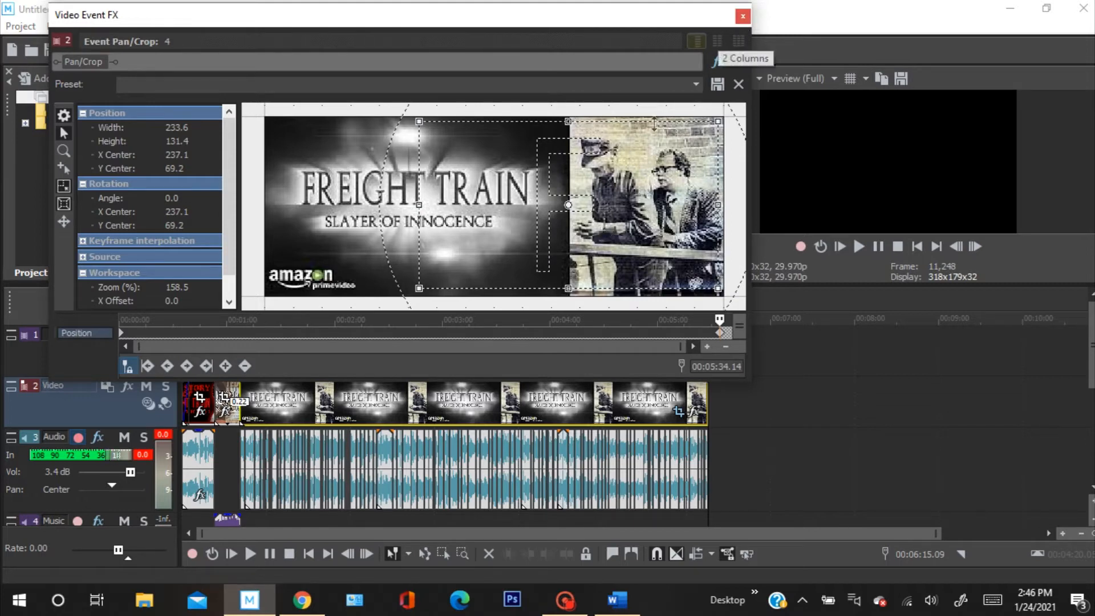
{"action": "left_click_drag", "start_coordinate": [422, 283], "coordinate": [491, 248]}
{"action": "left_click_drag", "start_coordinate": [613, 219], "coordinate": [693, 196]}
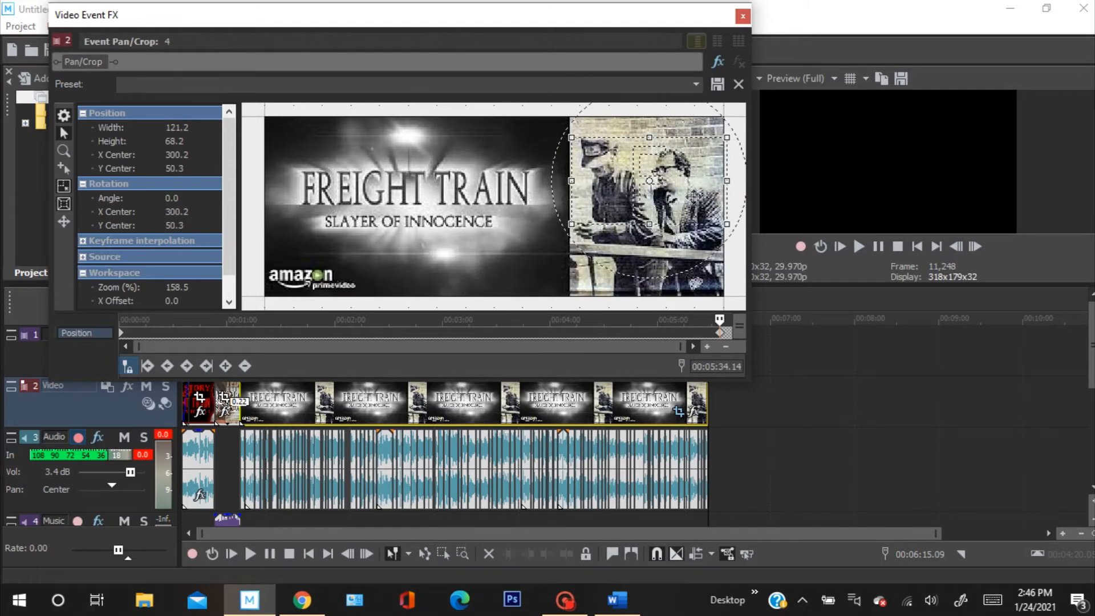
{"action": "left_click_drag", "start_coordinate": [726, 226], "coordinate": [723, 223]}
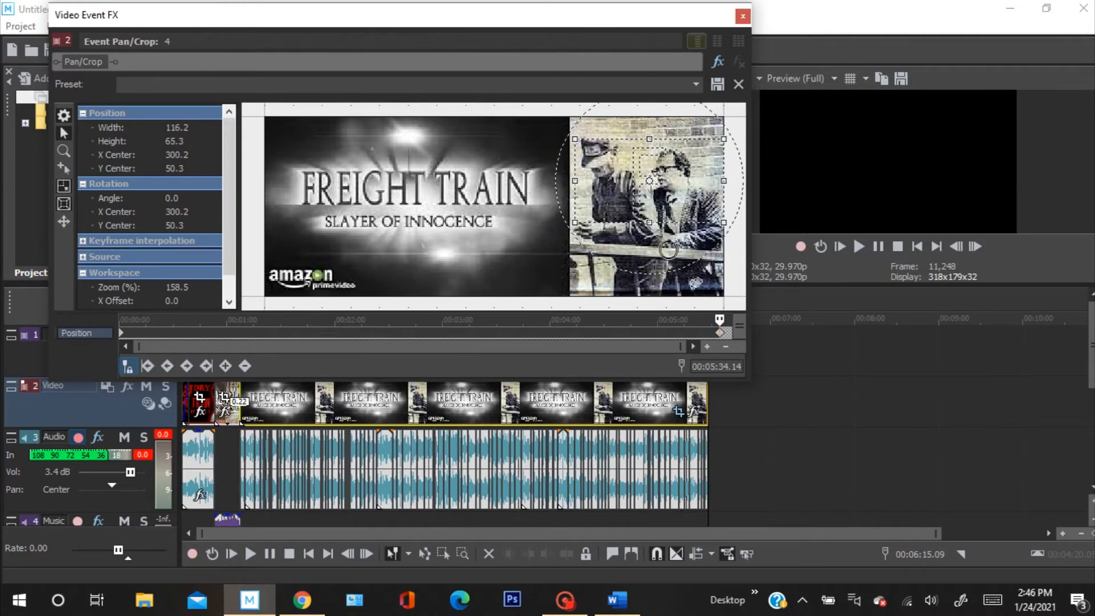
{"action": "left_click", "coordinate": [741, 16]}
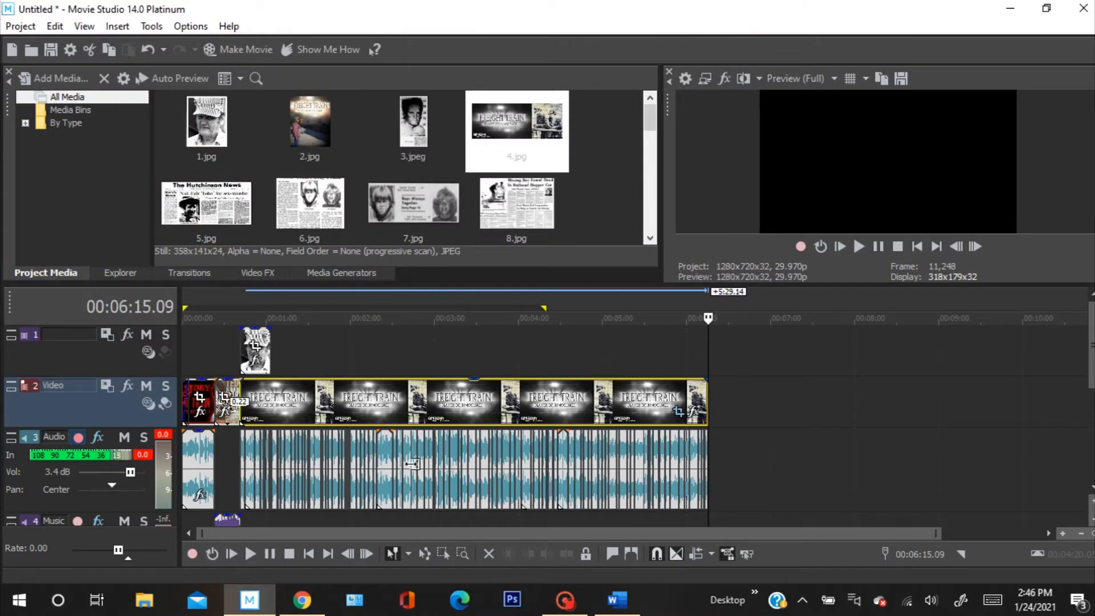
Preview how the 4.jpg background appears behind the 1.jpg photo near the start of the narration.
{"action": "left_click_drag", "start_coordinate": [707, 318], "coordinate": [703, 415]}
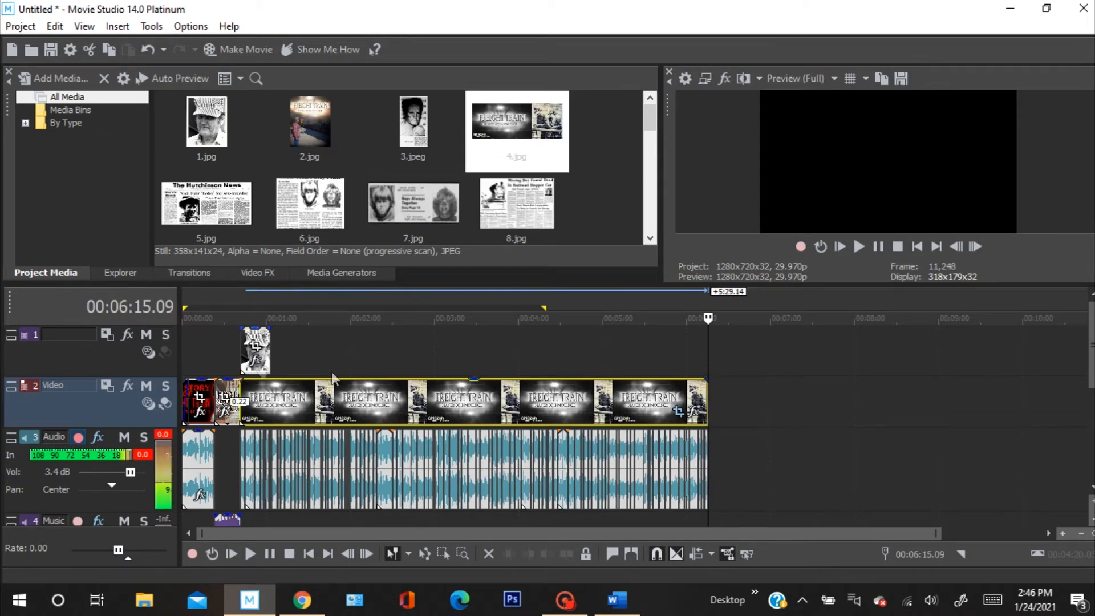
{"action": "left_click", "coordinate": [261, 404]}
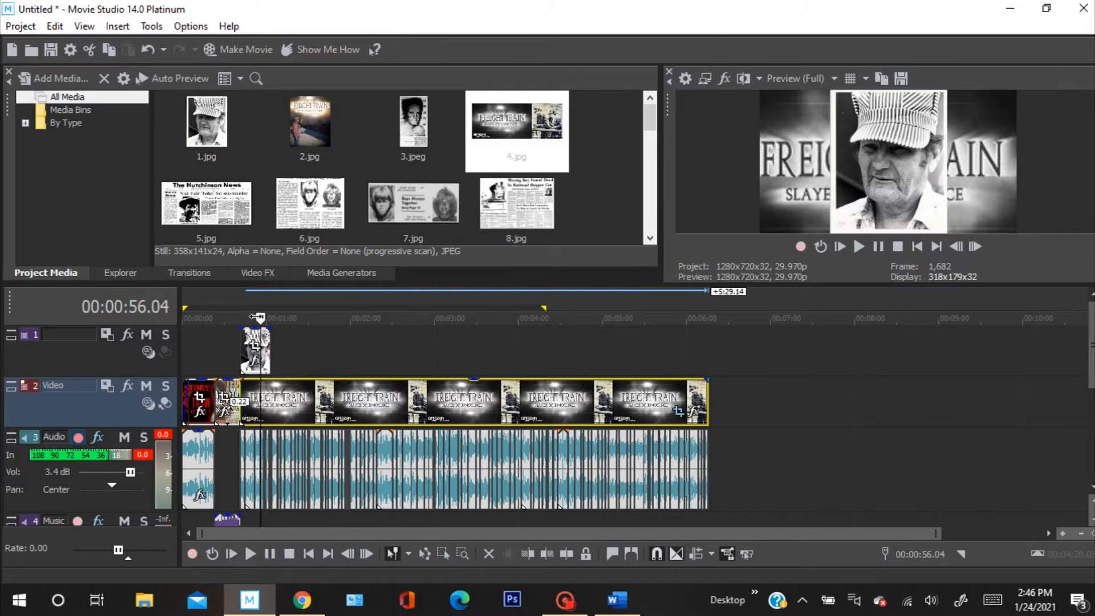
{"action": "left_click_drag", "start_coordinate": [257, 317], "coordinate": [240, 318]}
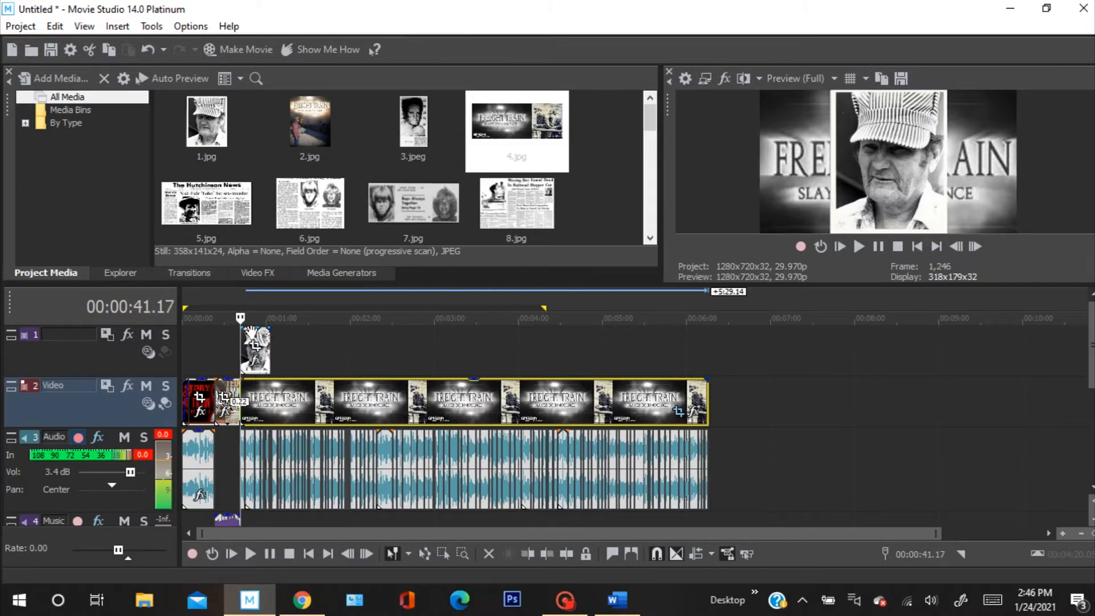
{"action": "scroll", "coordinate": [265, 351], "scroll_direction": "up", "scroll_amount": 6}
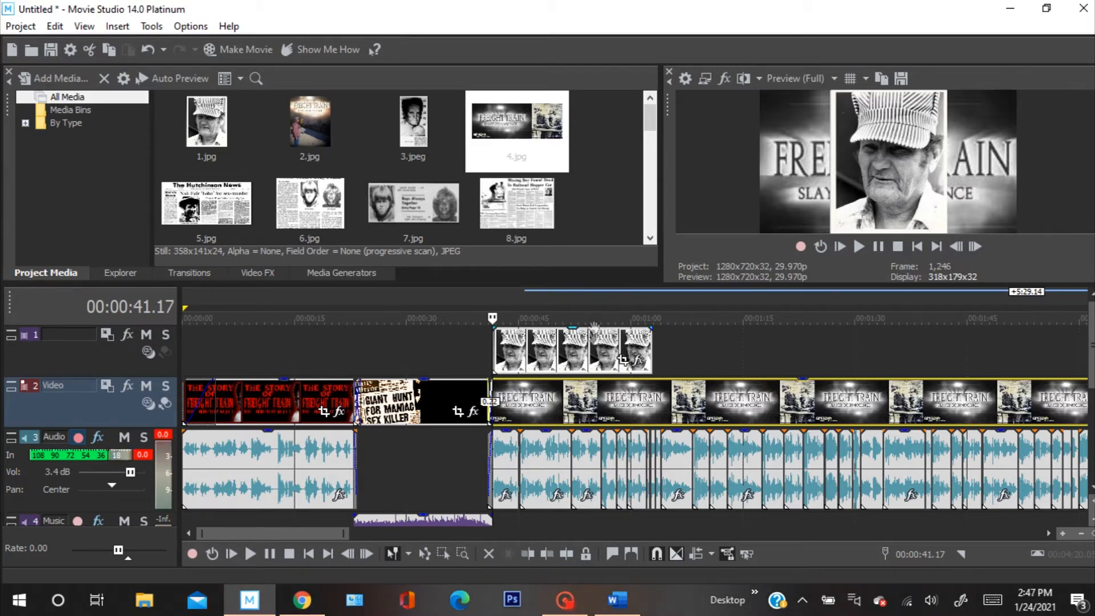
Insert a video track, move it below the main Video track, and place 7.jpg on it under the early narration.
{"action": "left_click", "coordinate": [117, 26]}
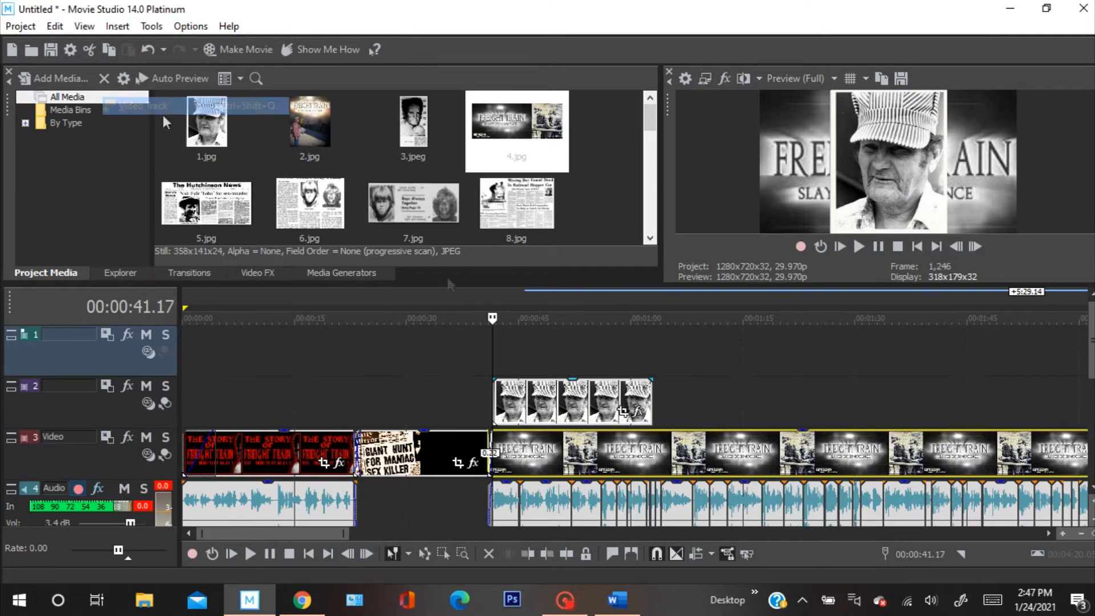
{"action": "left_click", "coordinate": [144, 106]}
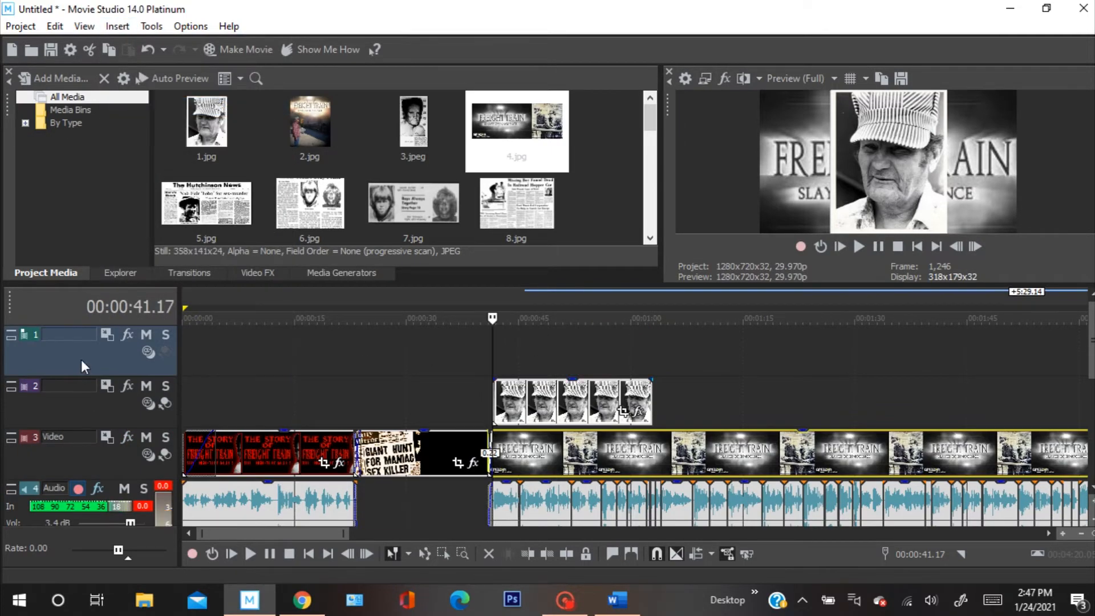
{"action": "left_click_drag", "start_coordinate": [81, 360], "coordinate": [85, 468]}
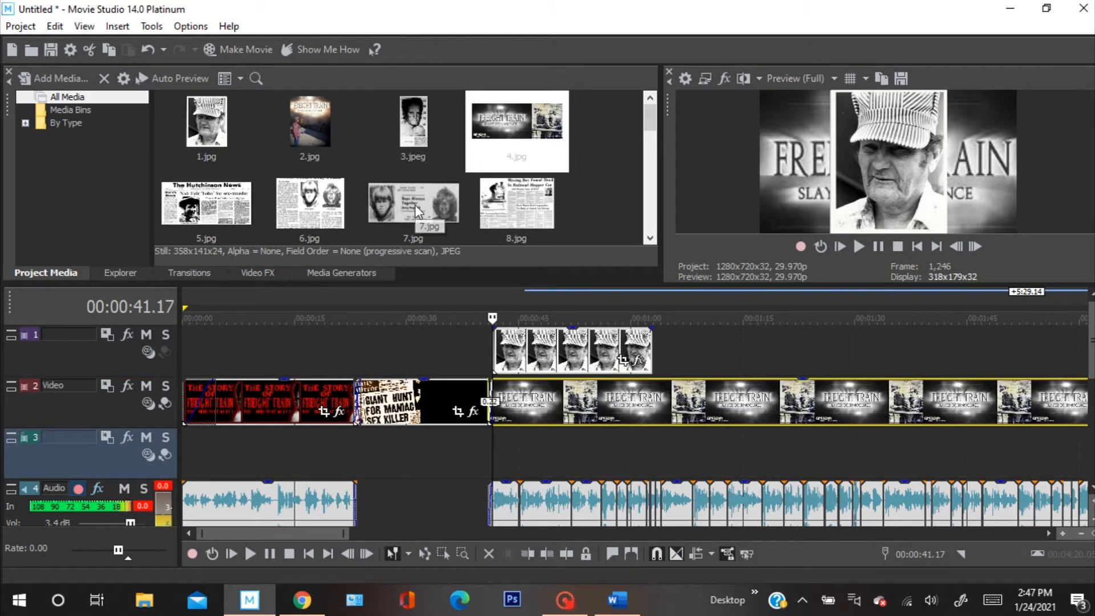
{"action": "left_click_drag", "start_coordinate": [418, 211], "coordinate": [546, 436]}
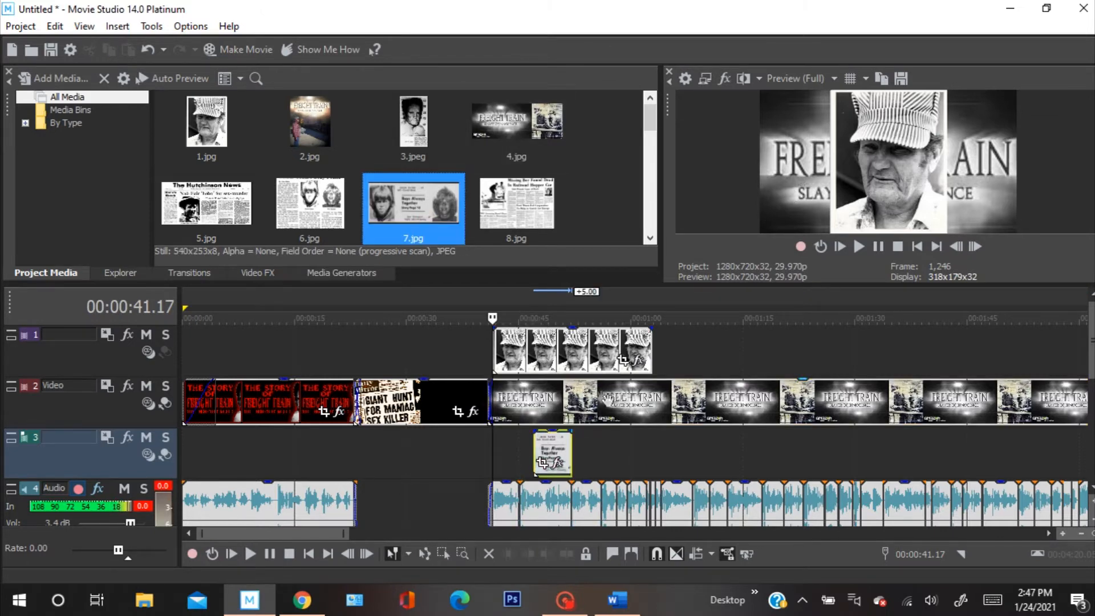
Move the extra track, with its 7.jpg clip deleted, directly above the main Video track and place 7.jpg on it beneath the 1.jpg clip.
{"action": "right_click", "coordinate": [548, 447]}
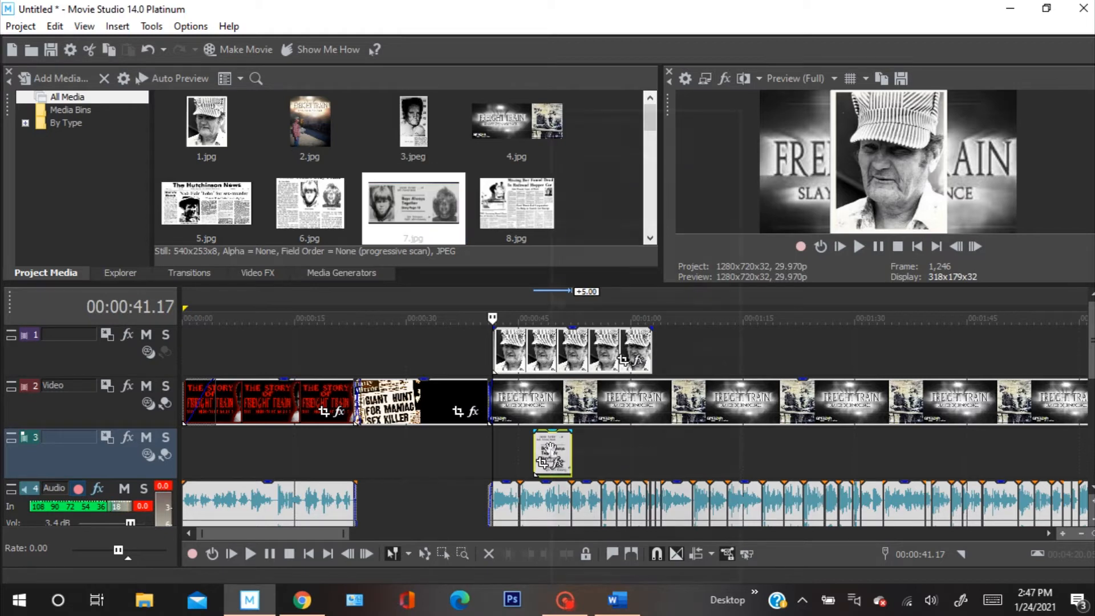
{"action": "left_click", "coordinate": [584, 351]}
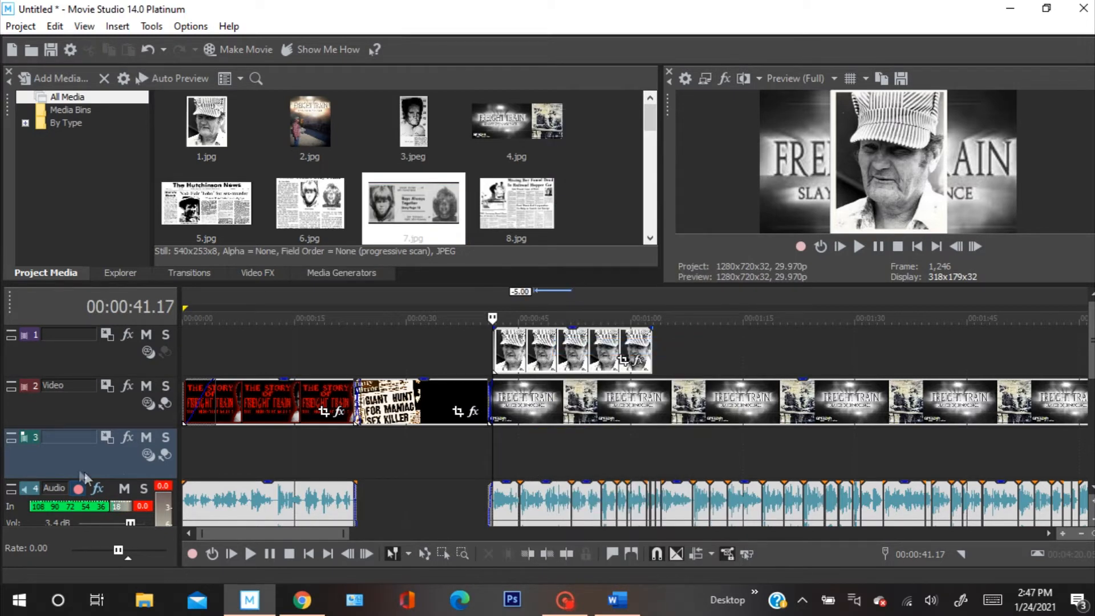
{"action": "left_click_drag", "start_coordinate": [79, 469], "coordinate": [95, 391]}
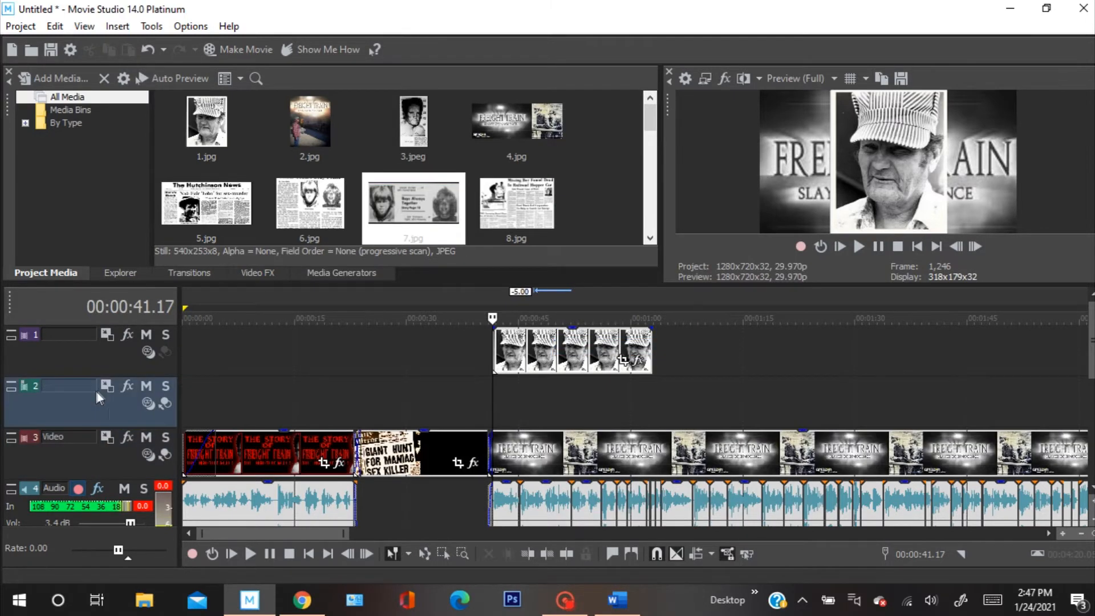
{"action": "left_click_drag", "start_coordinate": [429, 204], "coordinate": [496, 411]}
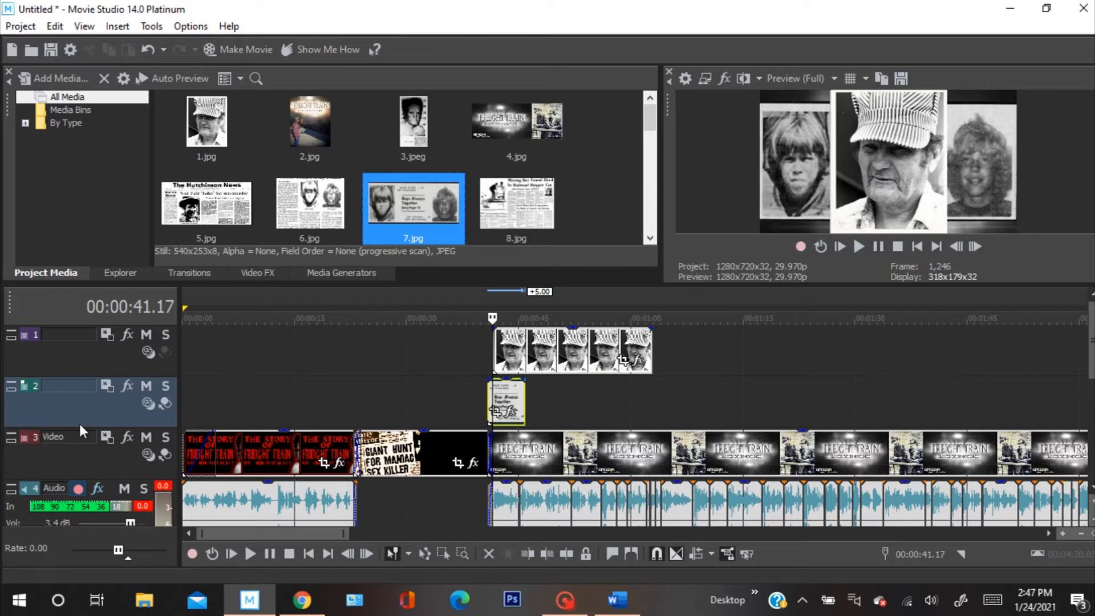
Delete the 7.jpg clip together with the extra video track that held it.
{"action": "right_click", "coordinate": [509, 401]}
{"action": "left_click", "coordinate": [543, 341]}
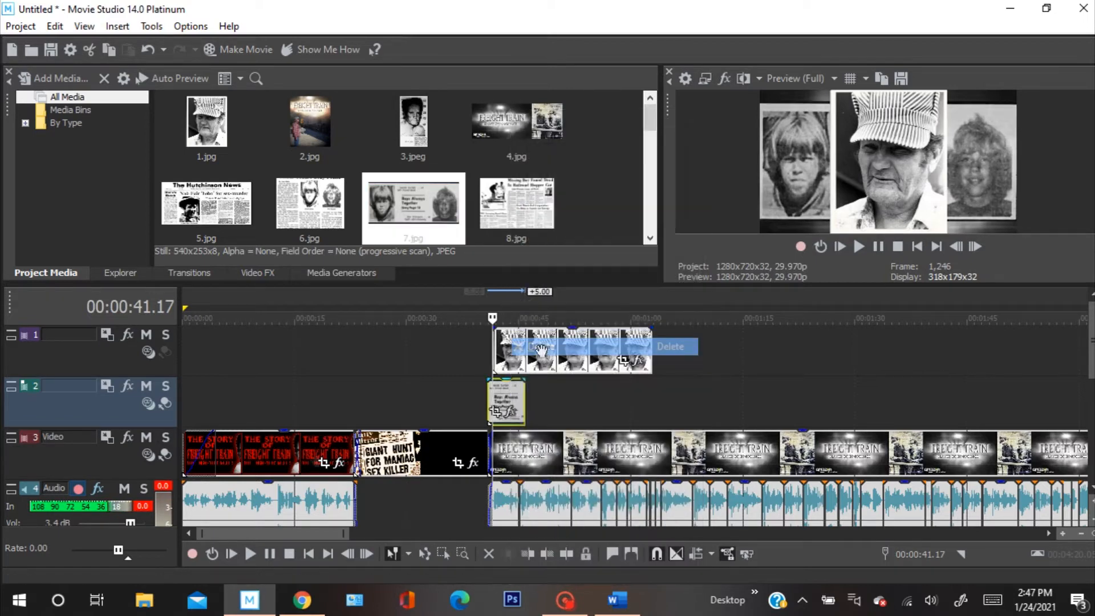
{"action": "right_click", "coordinate": [93, 405]}
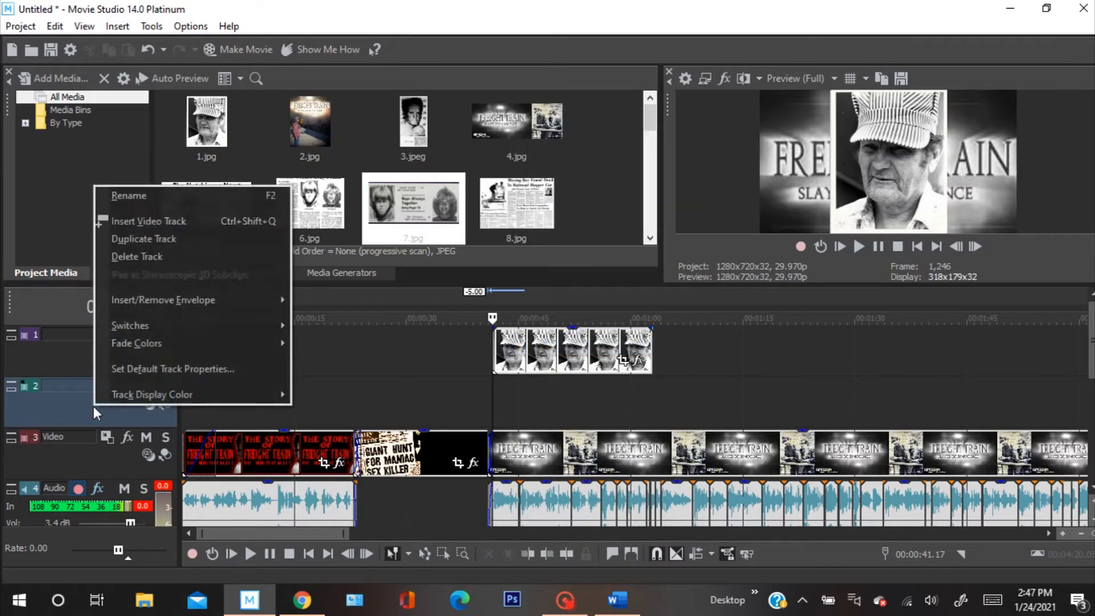
{"action": "left_click", "coordinate": [152, 262]}
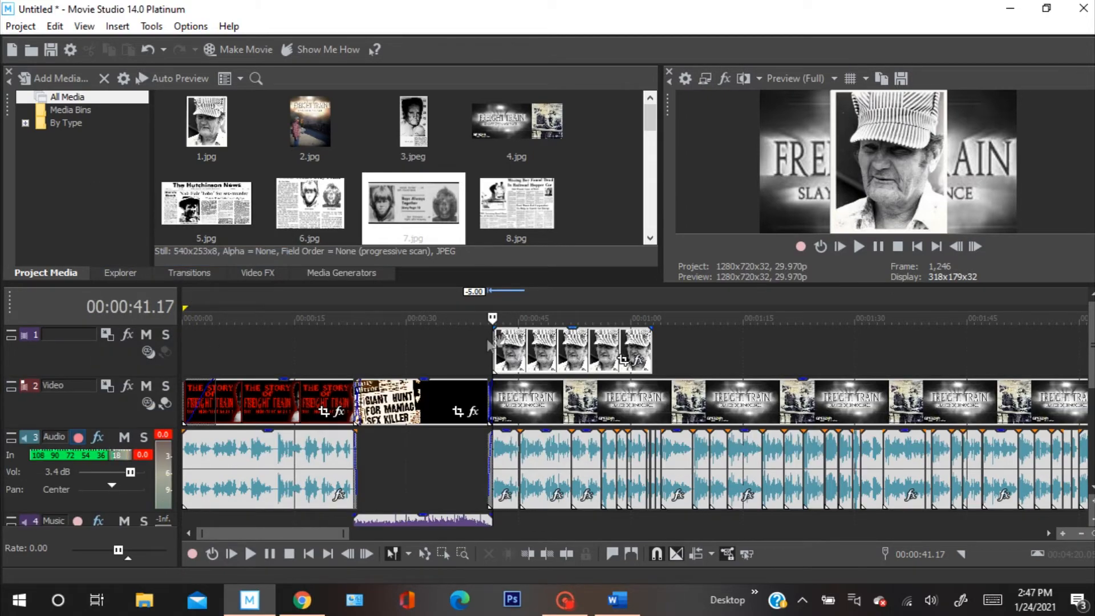
Shift the 1.jpg clip 7 seconds 11 frames later on the overlay track, clear of the narration's opening.
{"action": "scroll", "coordinate": [554, 336], "scroll_direction": "up", "scroll_amount": 4}
{"action": "left_click_drag", "start_coordinate": [627, 317], "coordinate": [603, 318]}
{"action": "left_click", "coordinate": [1047, 533]}
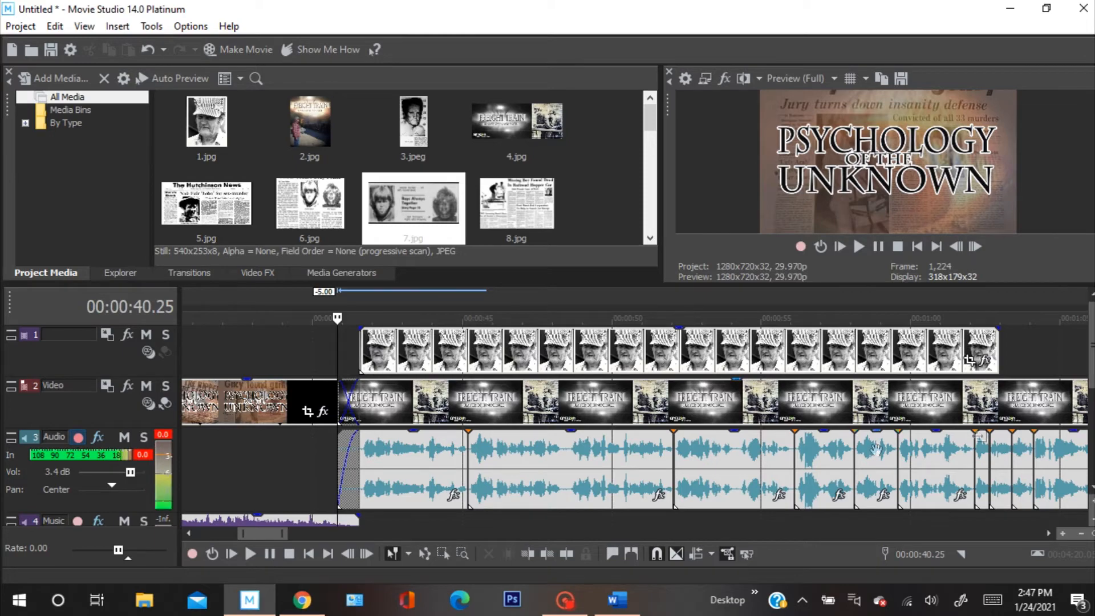
{"action": "left_click_drag", "start_coordinate": [402, 342], "coordinate": [643, 368]}
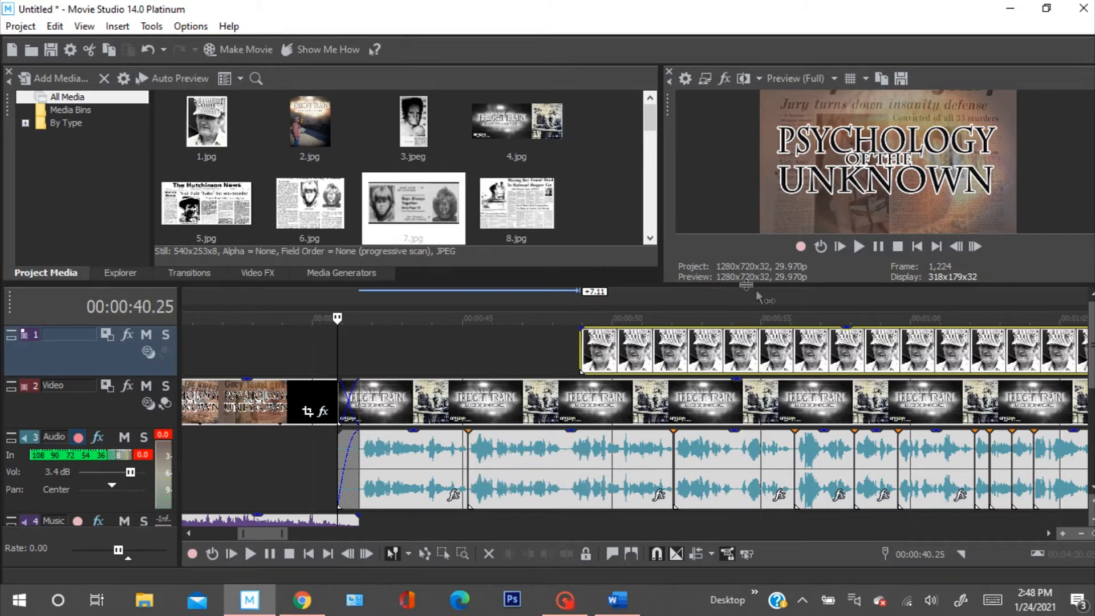
Play the narration after the intro to find the photo's cue, shifting the 1.jpg clip 9 seconds 5 frames later out of its way.
{"action": "left_click", "coordinate": [858, 247]}
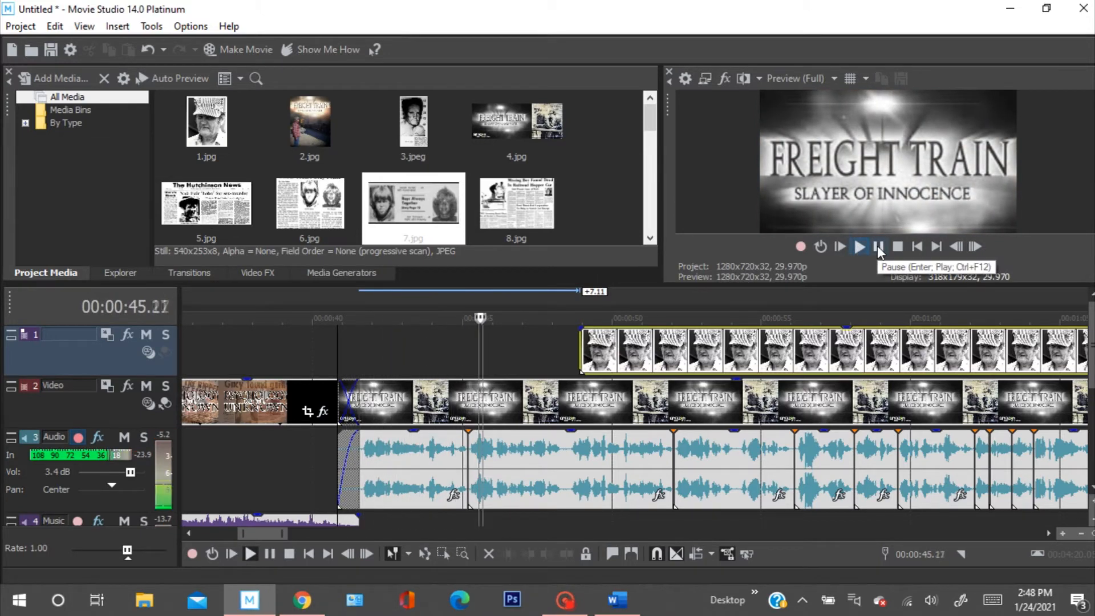
{"action": "left_click", "coordinate": [877, 245]}
{"action": "left_click_drag", "start_coordinate": [667, 356], "coordinate": [941, 378]}
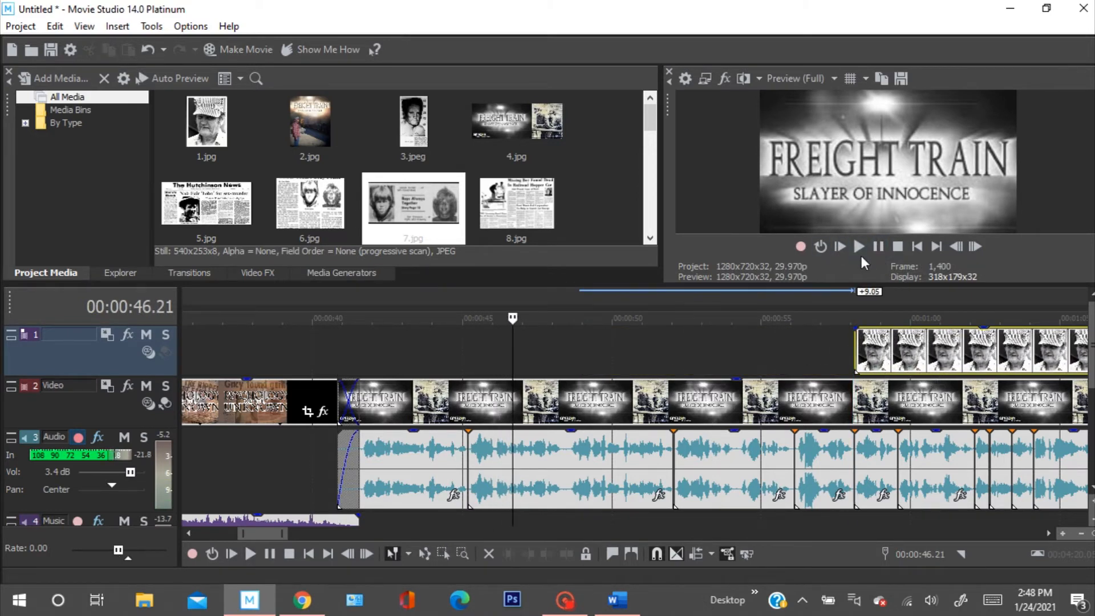
{"action": "left_click", "coordinate": [860, 248]}
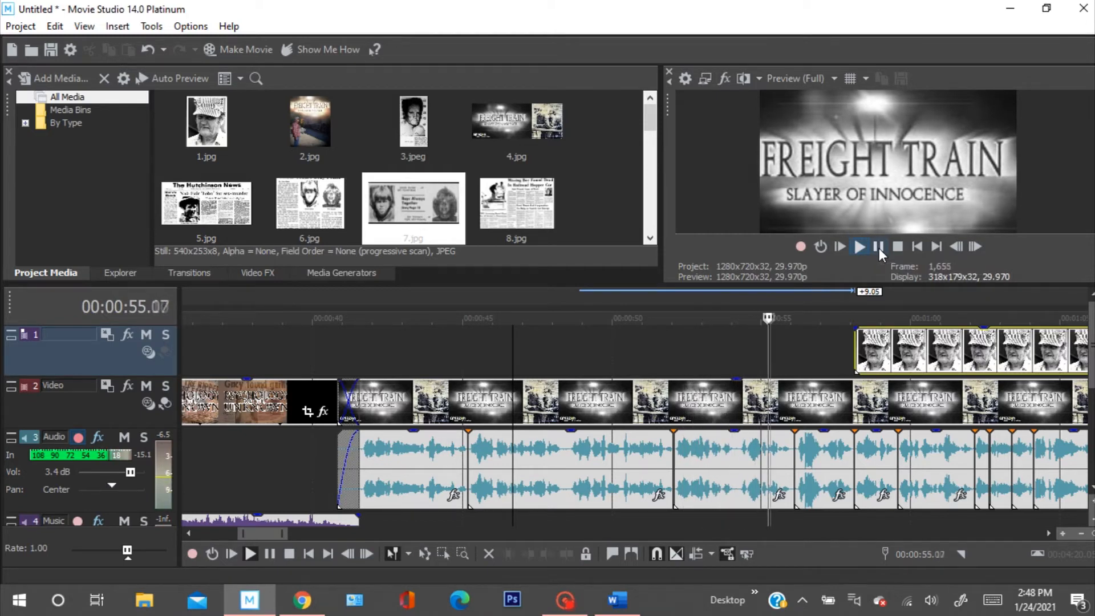
{"action": "left_click", "coordinate": [879, 247]}
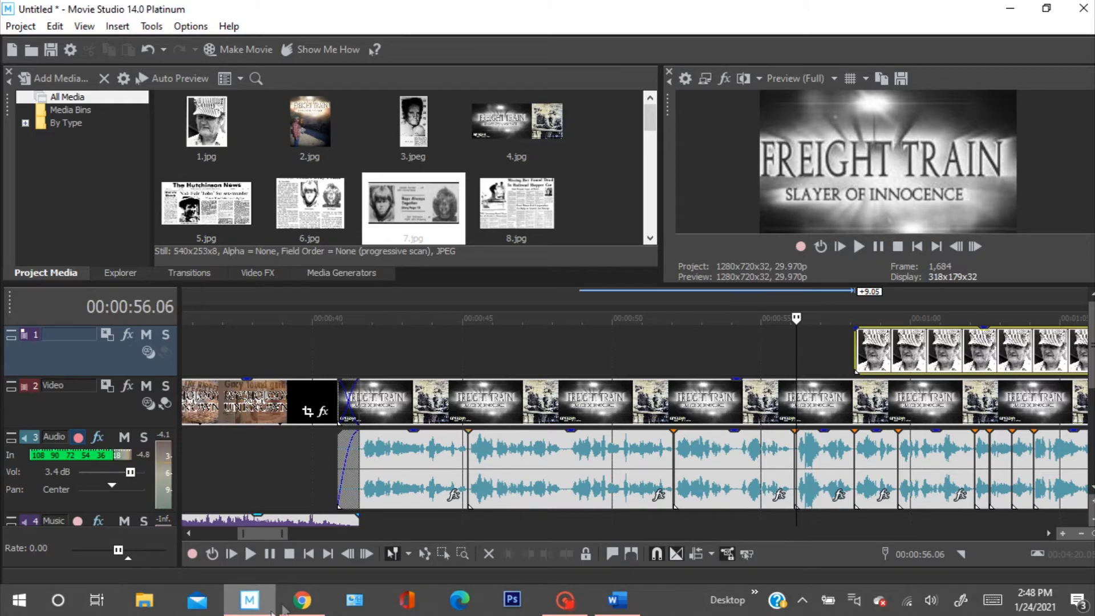
Switch to Chrome and run a Google image search for "railroad killer angel".
{"action": "left_click", "coordinate": [301, 607]}
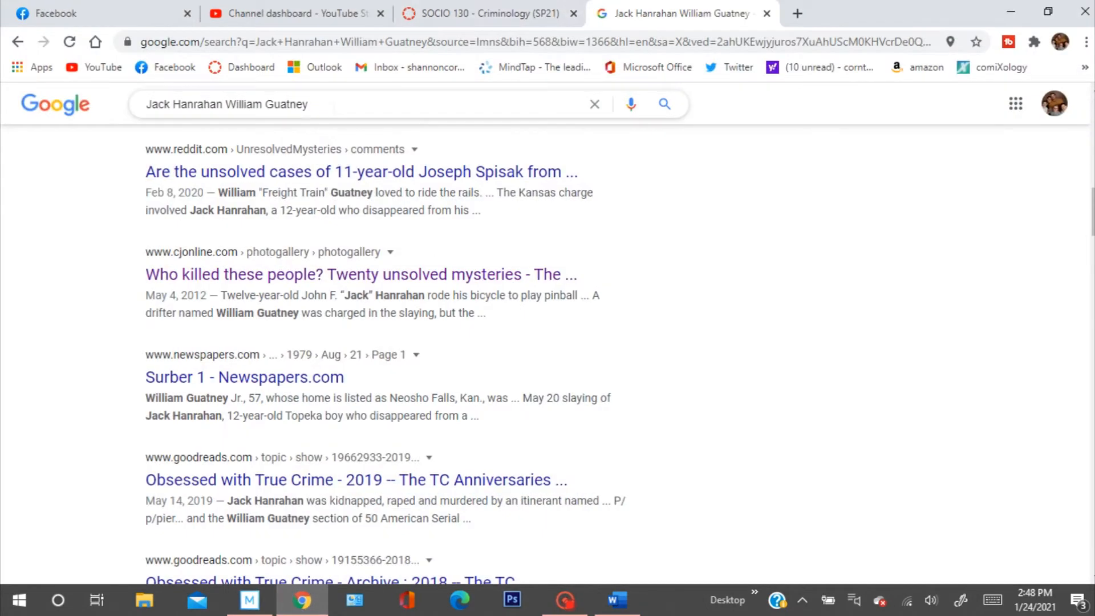
{"action": "left_click_drag", "start_coordinate": [334, 107], "coordinate": [144, 106]}
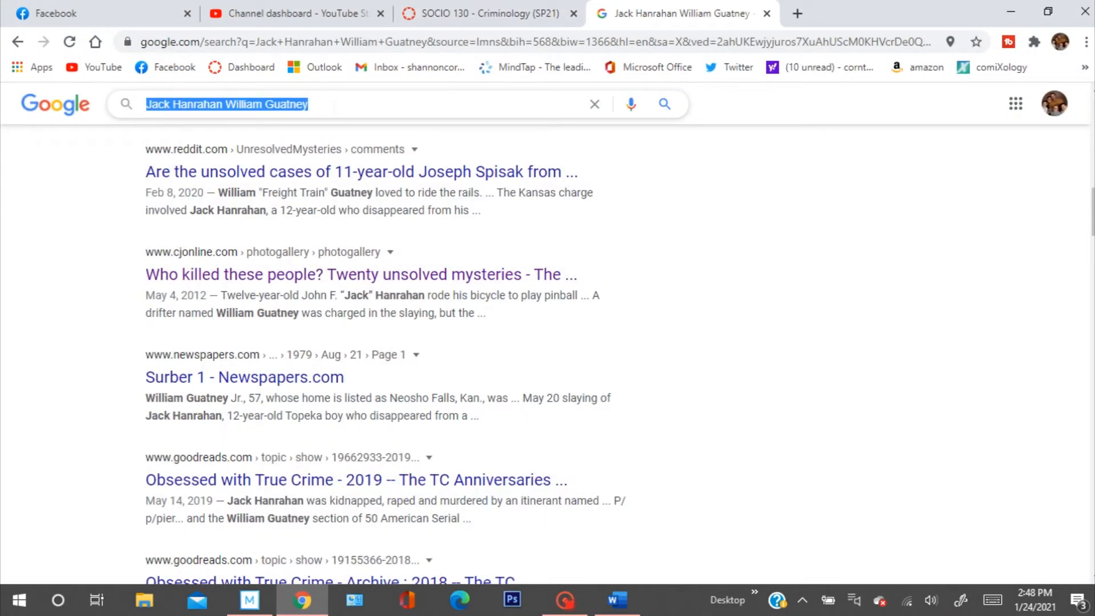
{"action": "type", "text": "railr"}
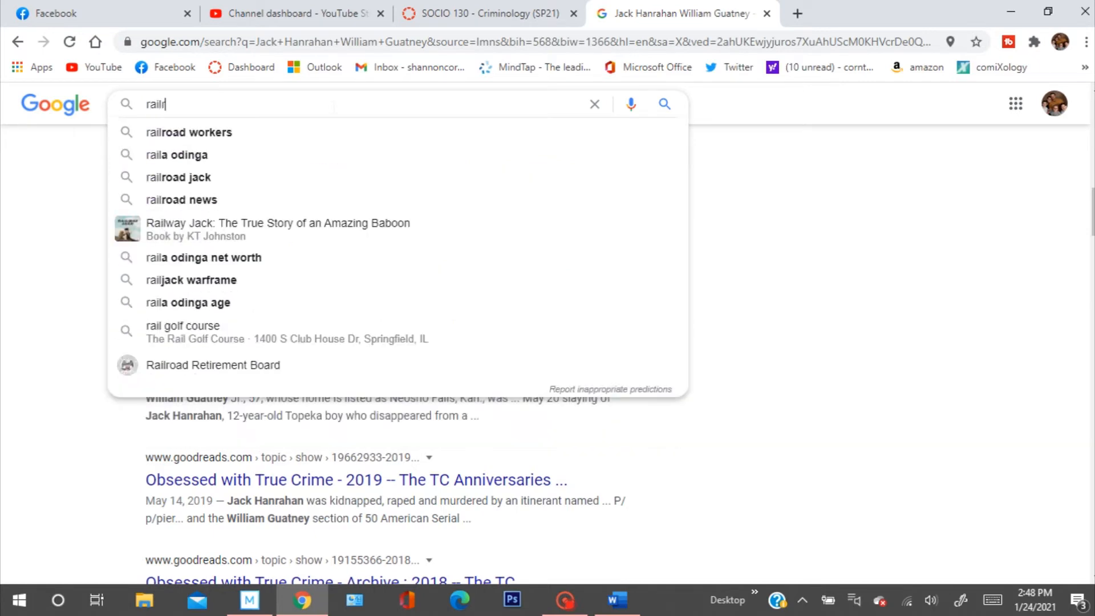
{"action": "type", "text": "oad killer"}
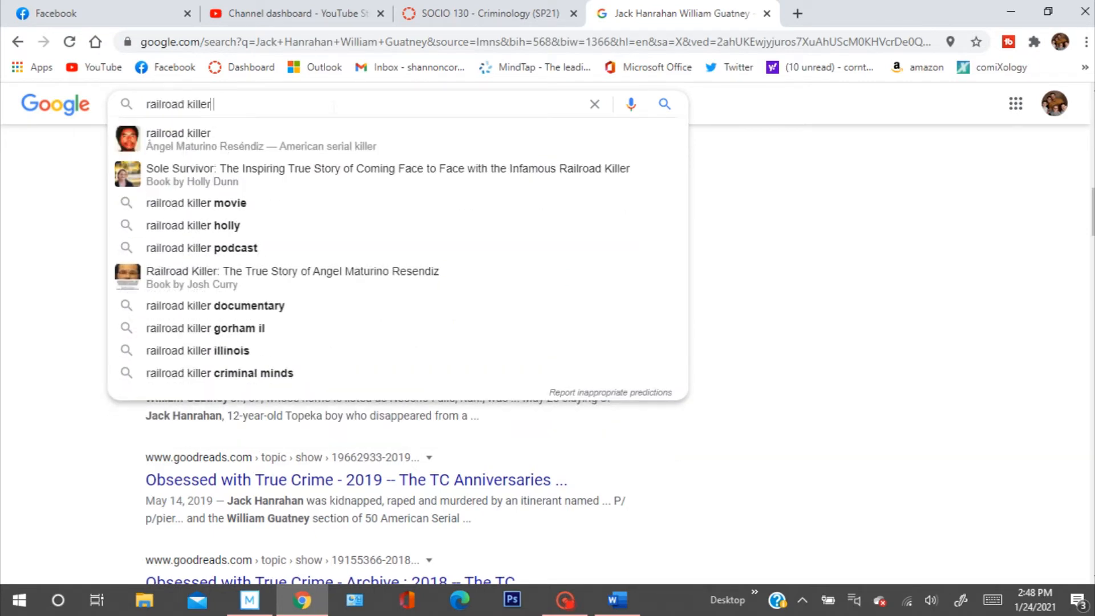
{"action": "type", "text": " Angel"}
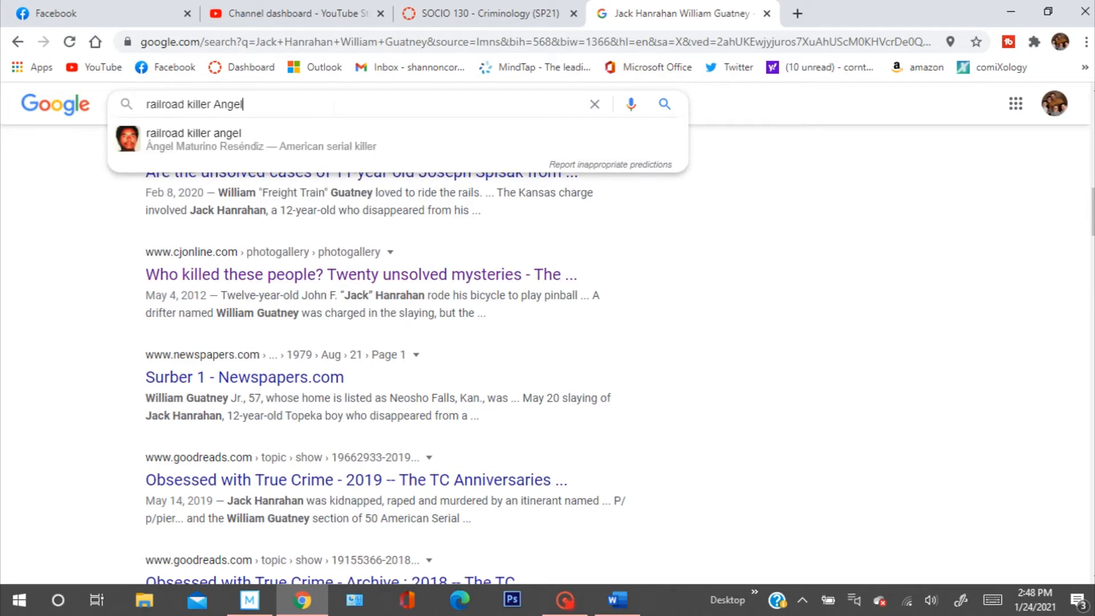
{"action": "left_click", "coordinate": [308, 146]}
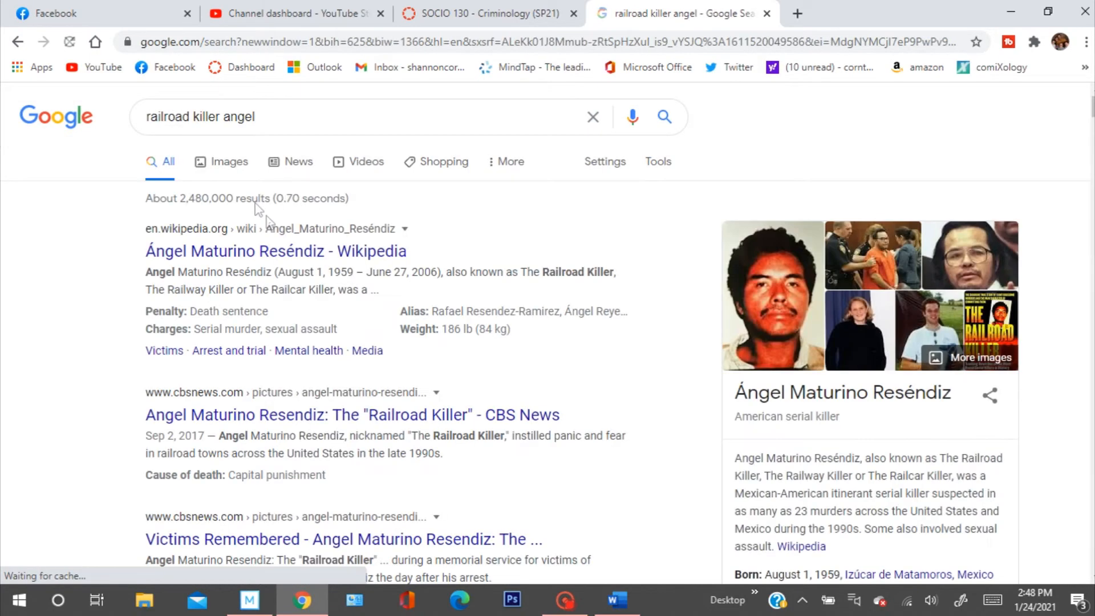
{"action": "left_click", "coordinate": [231, 162]}
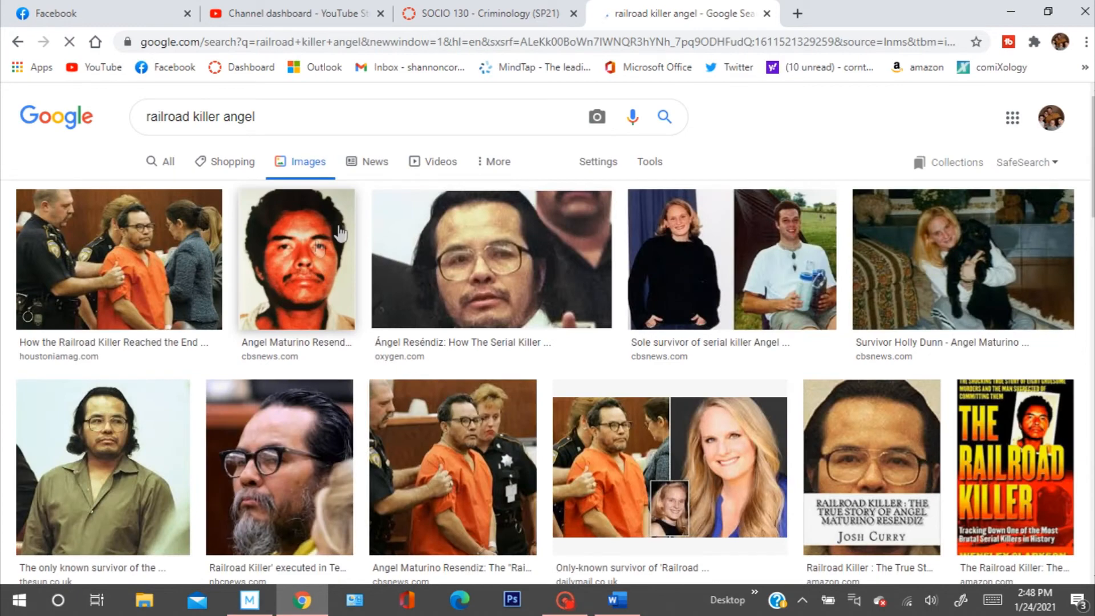
Open the CBS News mugshot from the image results and save it to Downloads as Resendiz_mugshot.
{"action": "left_click", "coordinate": [341, 234]}
{"action": "right_click", "coordinate": [801, 325]}
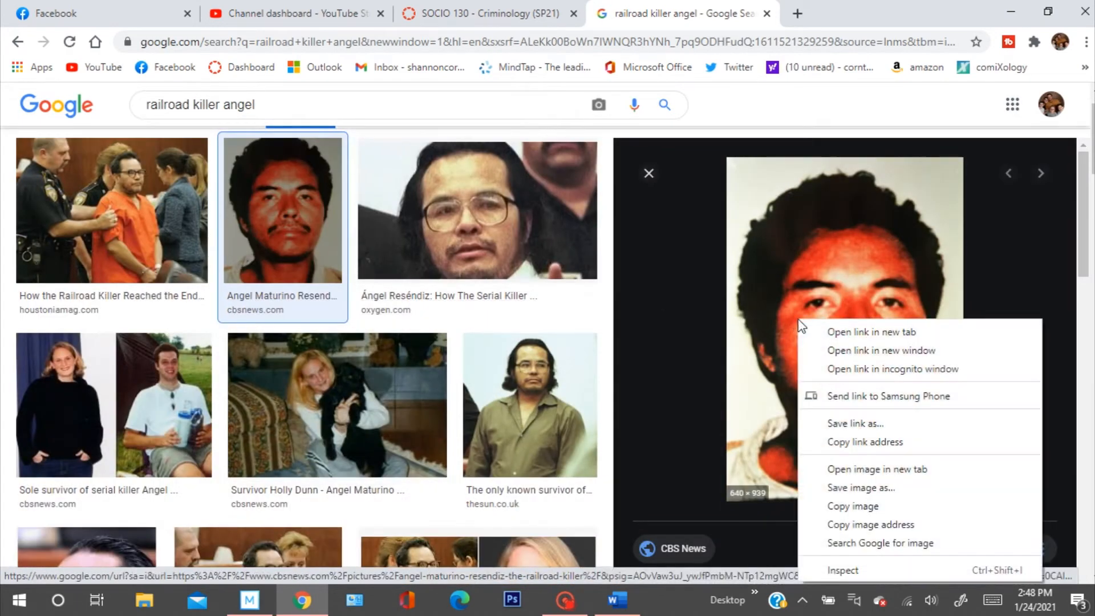
{"action": "left_click", "coordinate": [872, 501]}
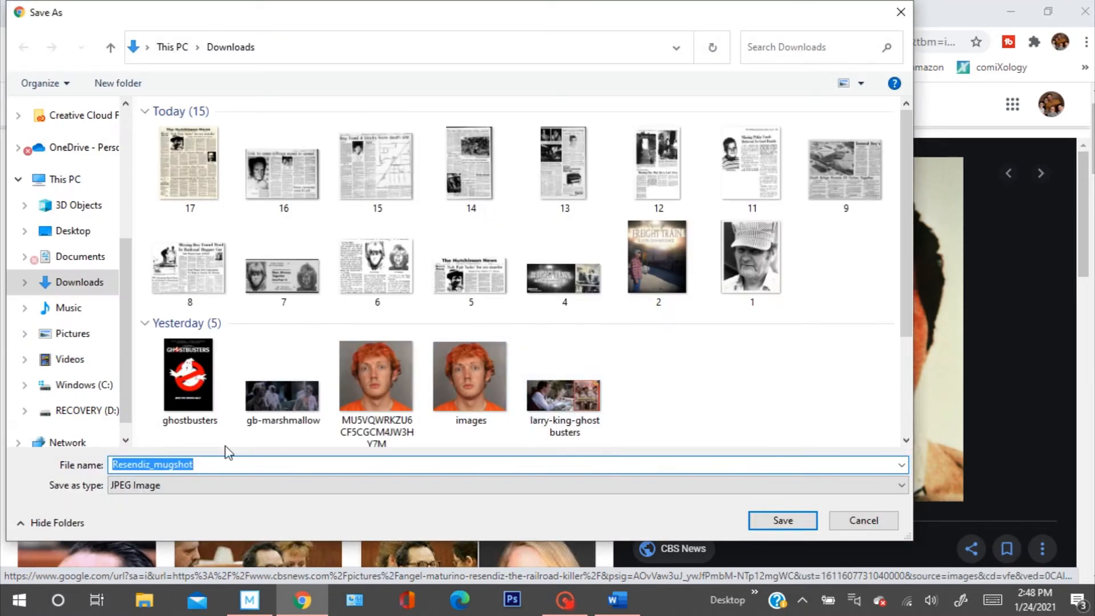
{"action": "left_click", "coordinate": [790, 519]}
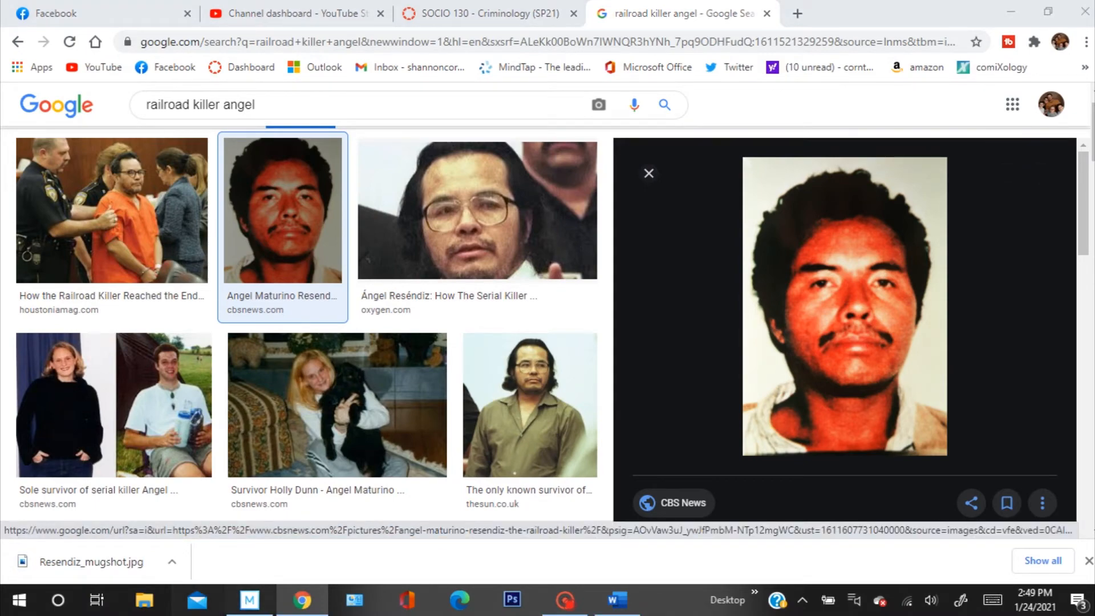
Back in Movie Studio, shift the 1.jpg clip 50 seconds 20 frames later and import Resendiz_mugshot.jpg from Downloads into the project media.
{"action": "left_click", "coordinate": [249, 603]}
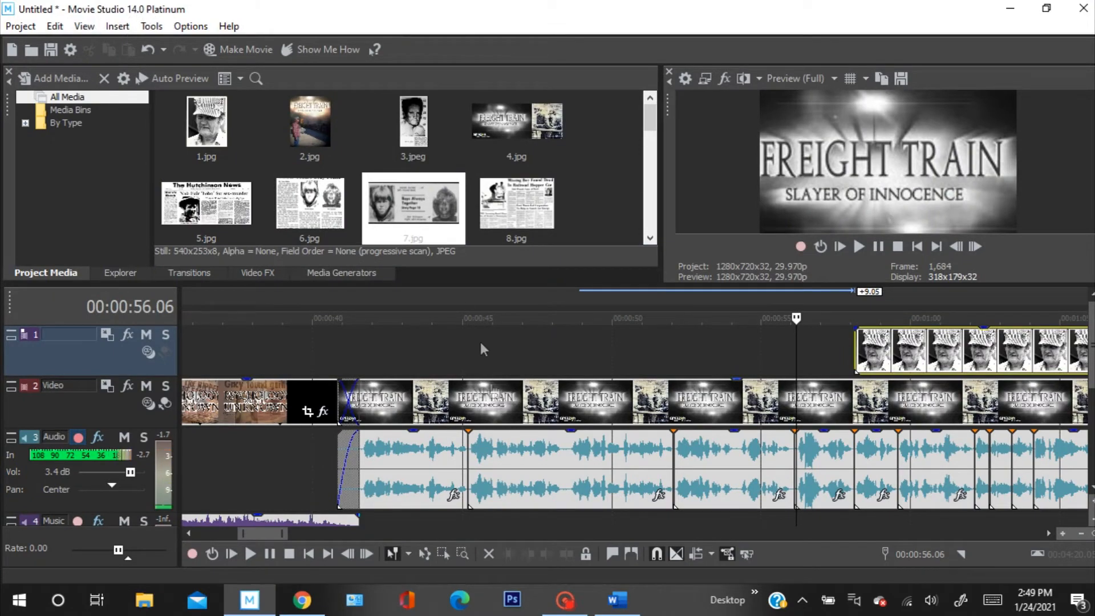
{"action": "scroll", "coordinate": [836, 368], "scroll_direction": "down", "scroll_amount": 4}
{"action": "left_click_drag", "start_coordinate": [679, 352], "coordinate": [1058, 362]}
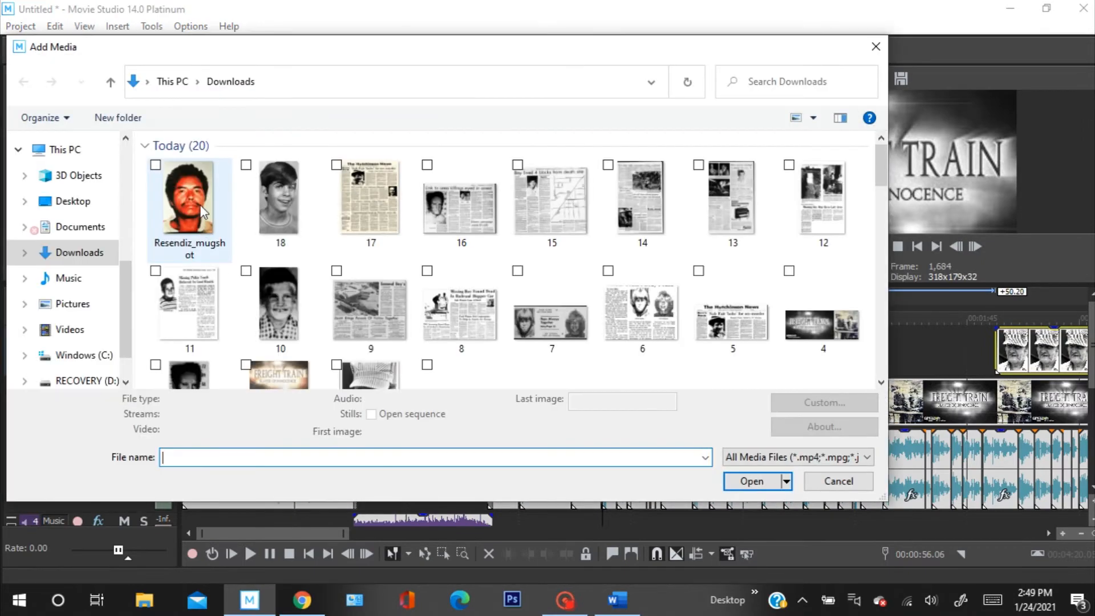
{"action": "left_click", "coordinate": [202, 212]}
{"action": "left_click", "coordinate": [756, 483]}
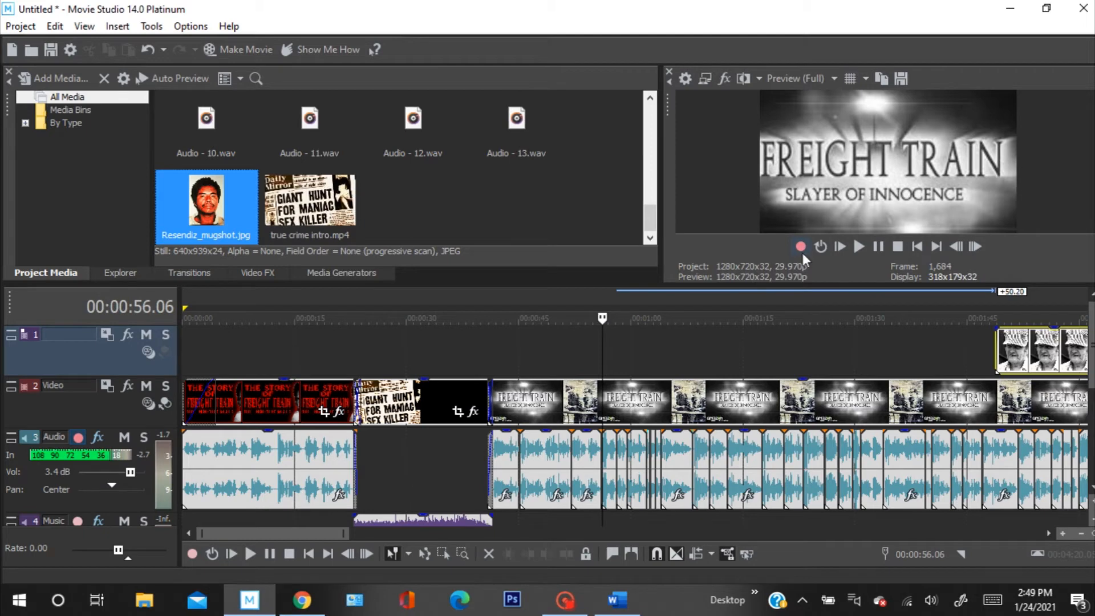
Move the 1.jpg clip back so it starts at the narration cut near 00:00:56, playing the narration to check the timing.
{"action": "left_click", "coordinate": [859, 247]}
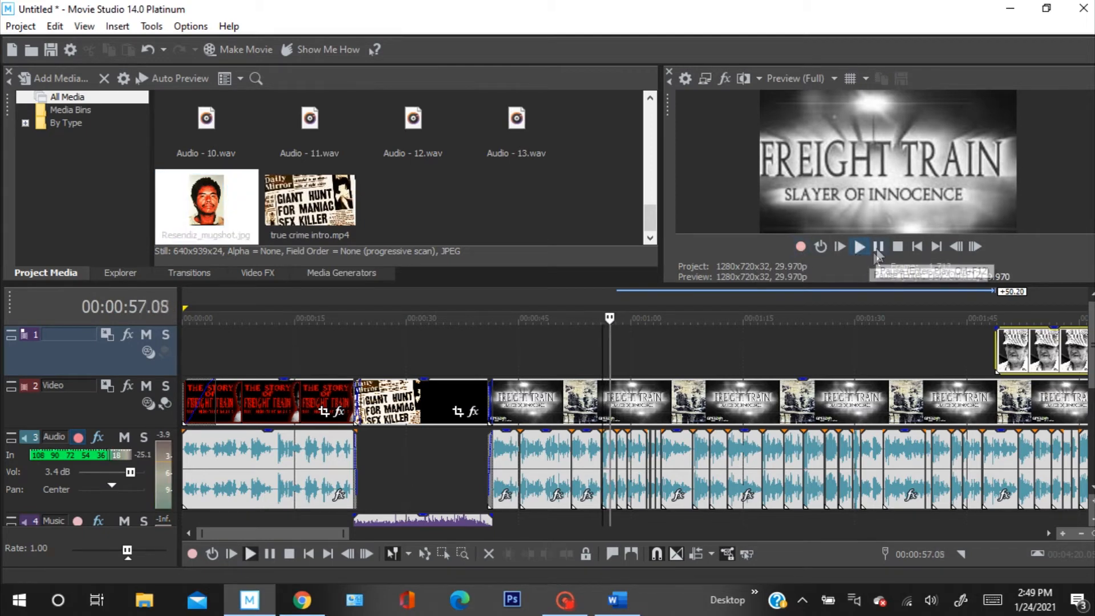
{"action": "left_click", "coordinate": [878, 247]}
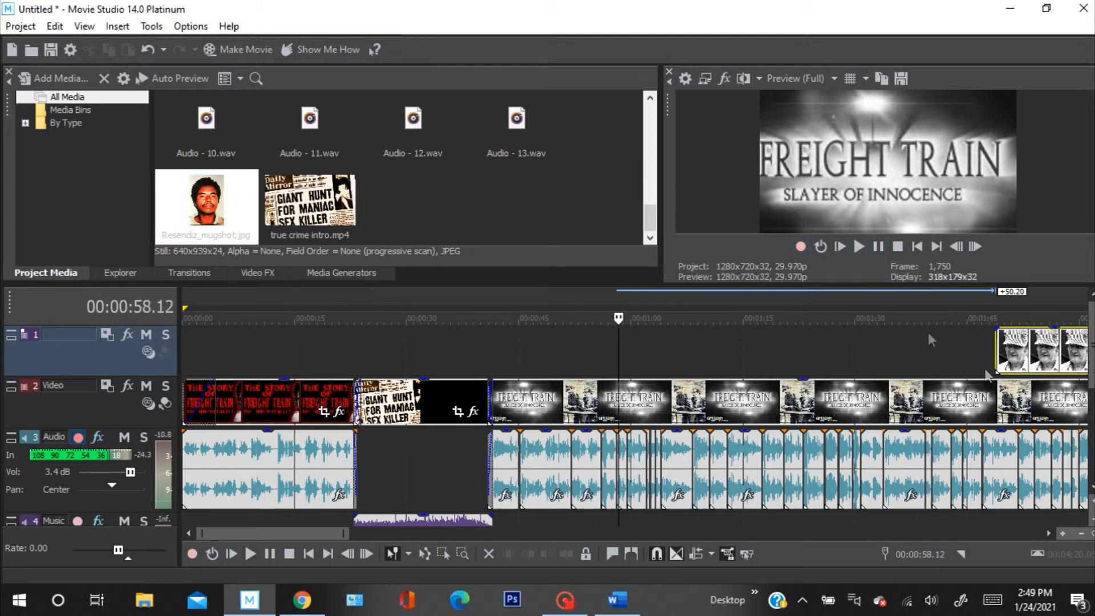
{"action": "left_click_drag", "start_coordinate": [1021, 349], "coordinate": [619, 364]}
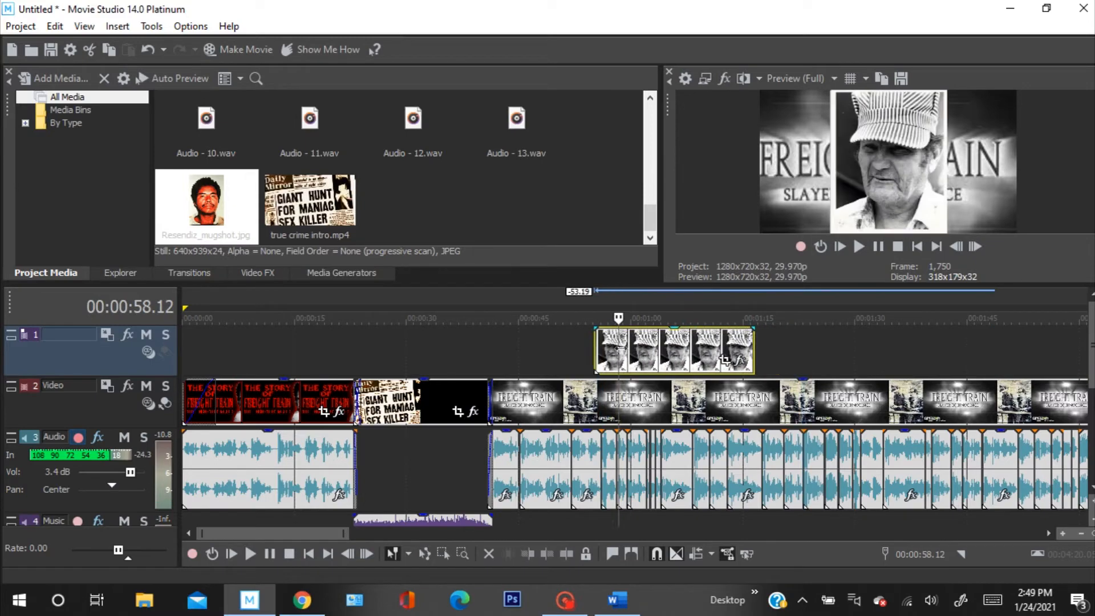
{"action": "scroll", "coordinate": [679, 370], "scroll_direction": "up", "scroll_amount": 3}
{"action": "scroll", "coordinate": [678, 370], "scroll_direction": "up", "scroll_amount": 1}
{"action": "left_click_drag", "start_coordinate": [588, 360], "coordinate": [542, 318]}
{"action": "left_click", "coordinate": [856, 247]}
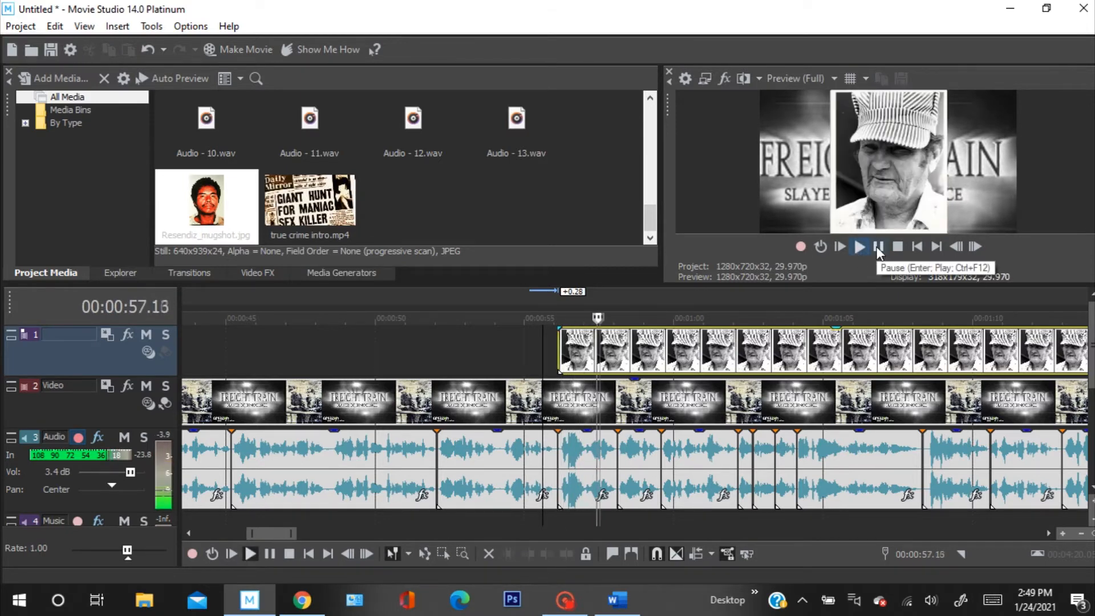
{"action": "left_click", "coordinate": [877, 247]}
Add a short fade-in to the start of the 1.jpg clip and play it through to about 00:01:02.
{"action": "left_click_drag", "start_coordinate": [557, 334], "coordinate": [588, 338]}
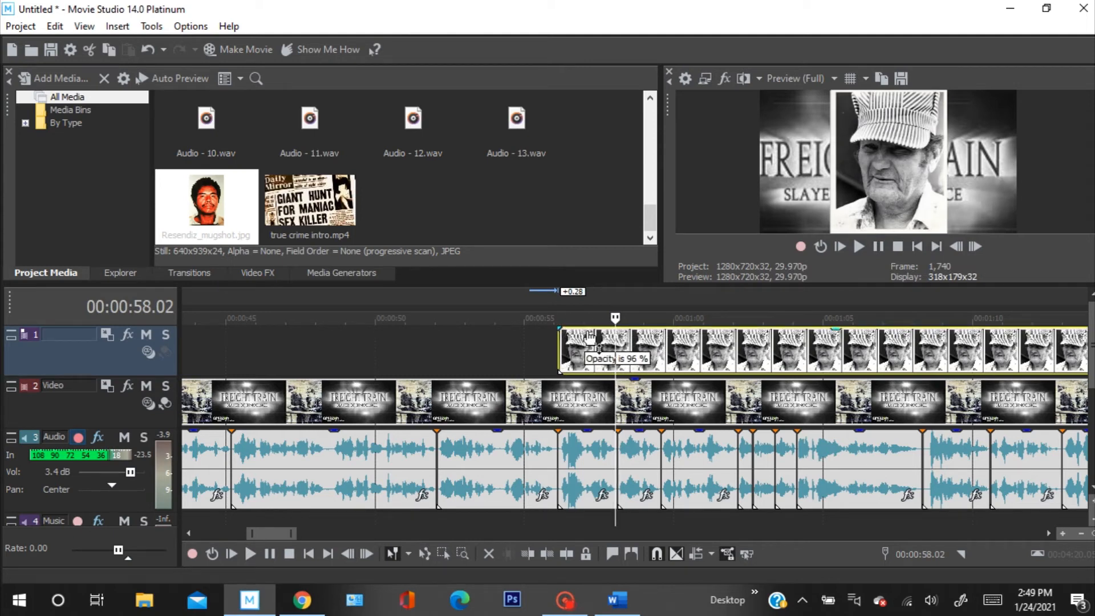
{"action": "left_click_drag", "start_coordinate": [593, 338], "coordinate": [594, 341]}
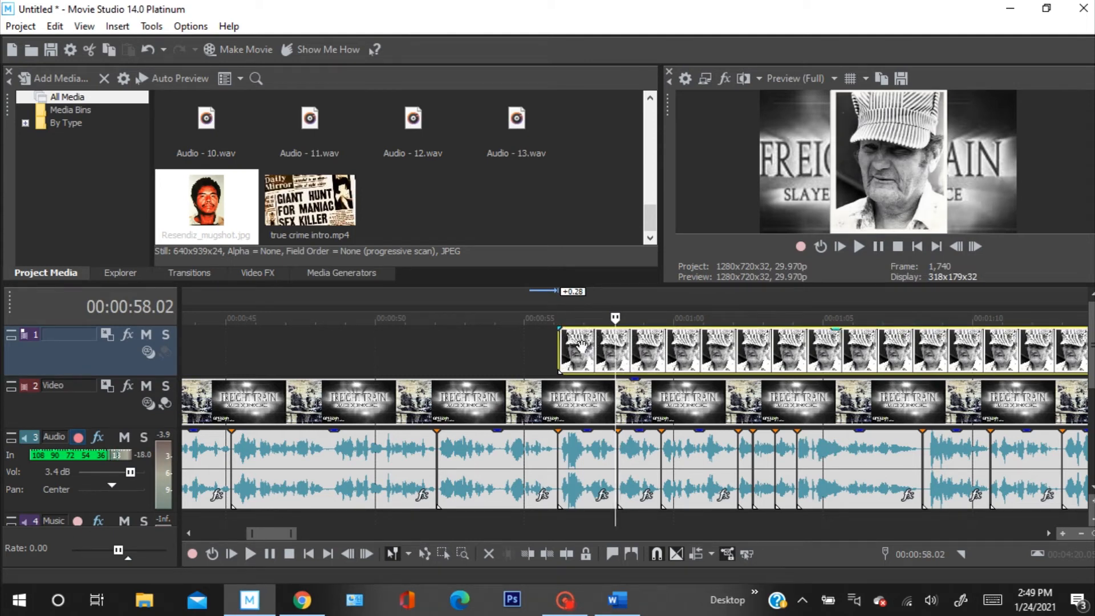
{"action": "left_click_drag", "start_coordinate": [616, 318], "coordinate": [593, 329]}
{"action": "key", "text": "space"}
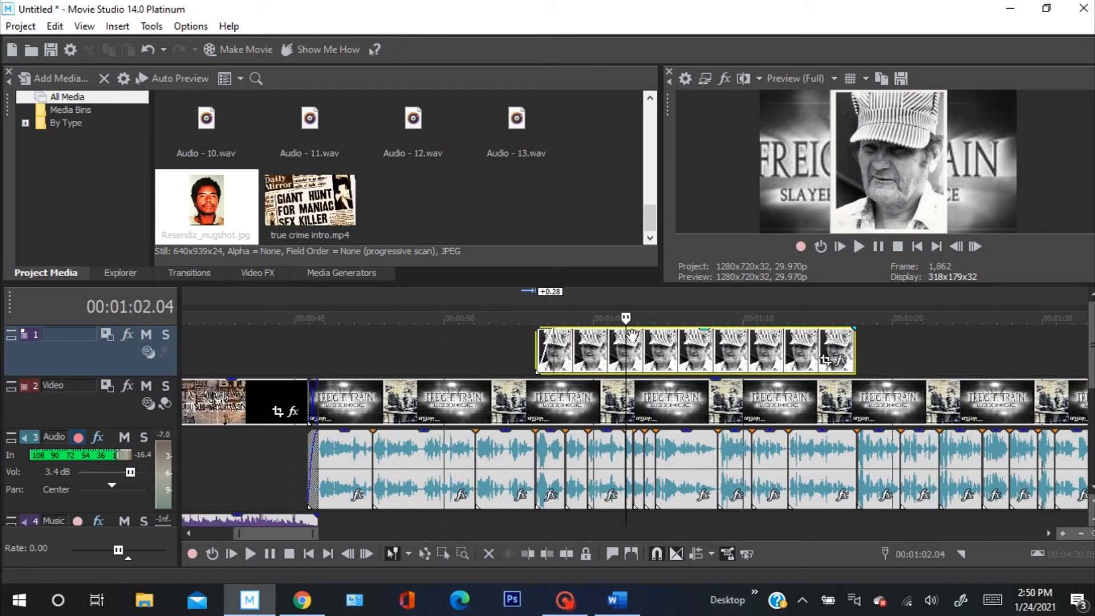
In the 1.jpg clip's Pan/Crop, match the output aspect at time 0 and resize the frame to 436.8 by 245.7.
{"action": "right_click", "coordinate": [622, 342]}
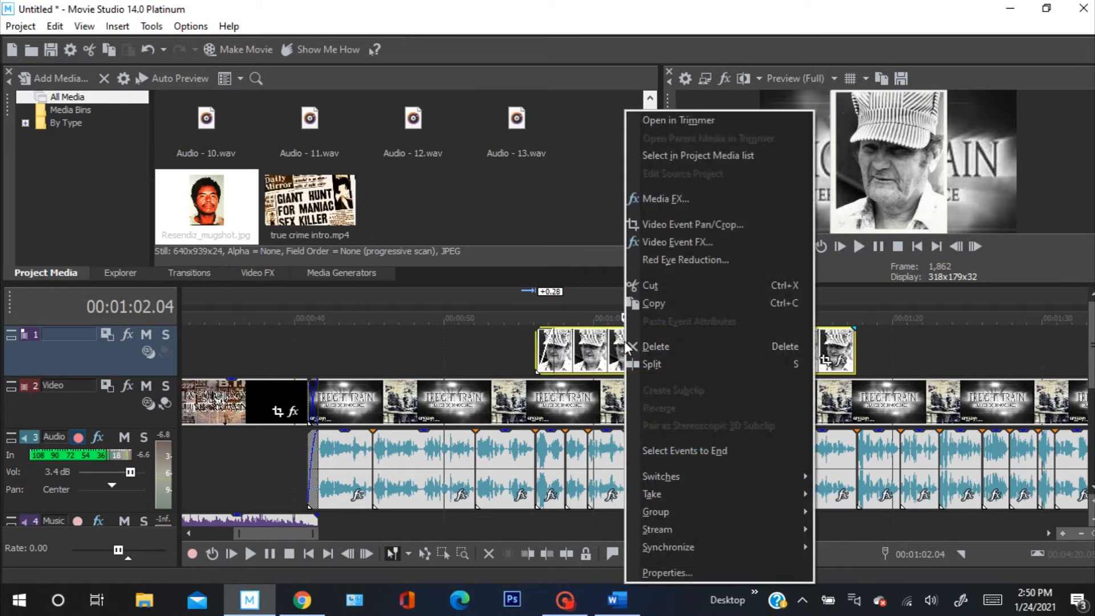
{"action": "left_click", "coordinate": [676, 231]}
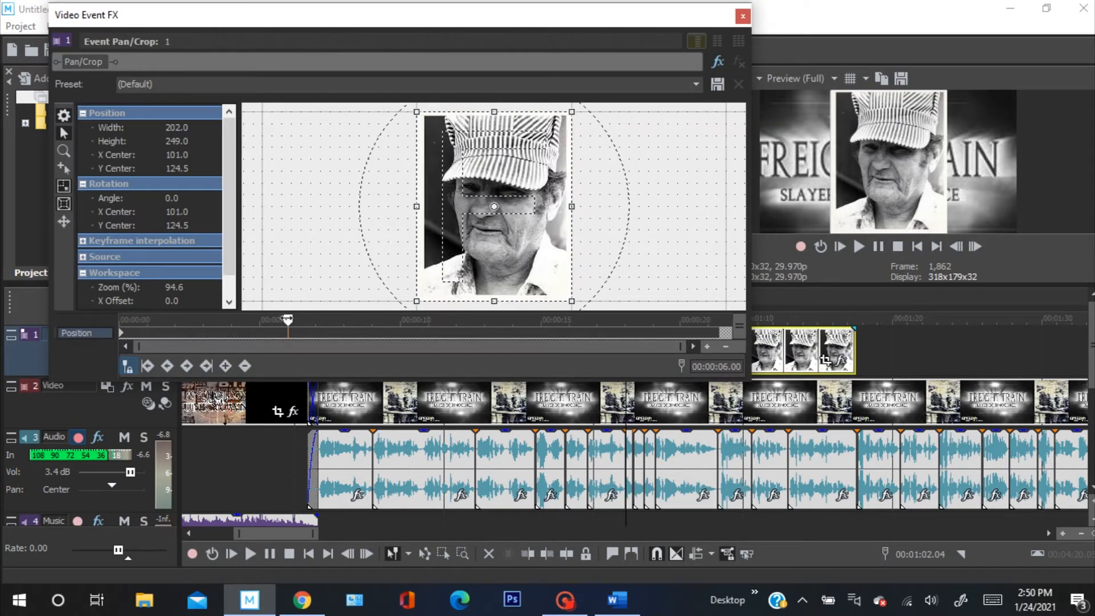
{"action": "left_click_drag", "start_coordinate": [215, 323], "coordinate": [70, 315]}
{"action": "right_click", "coordinate": [493, 232]}
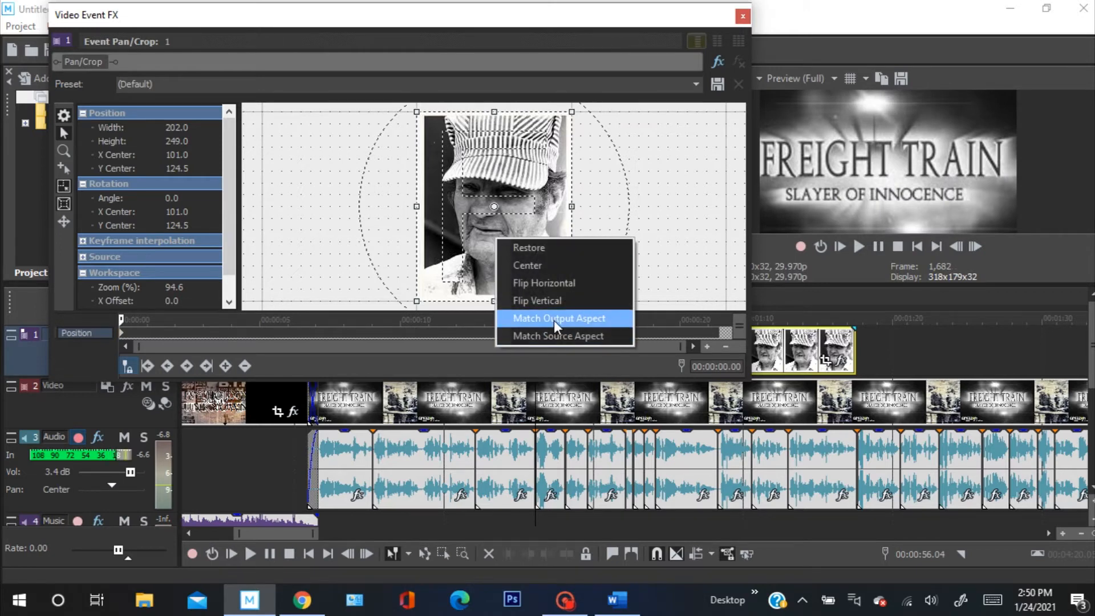
{"action": "left_click", "coordinate": [554, 320]}
{"action": "left_click_drag", "start_coordinate": [572, 249], "coordinate": [657, 309]}
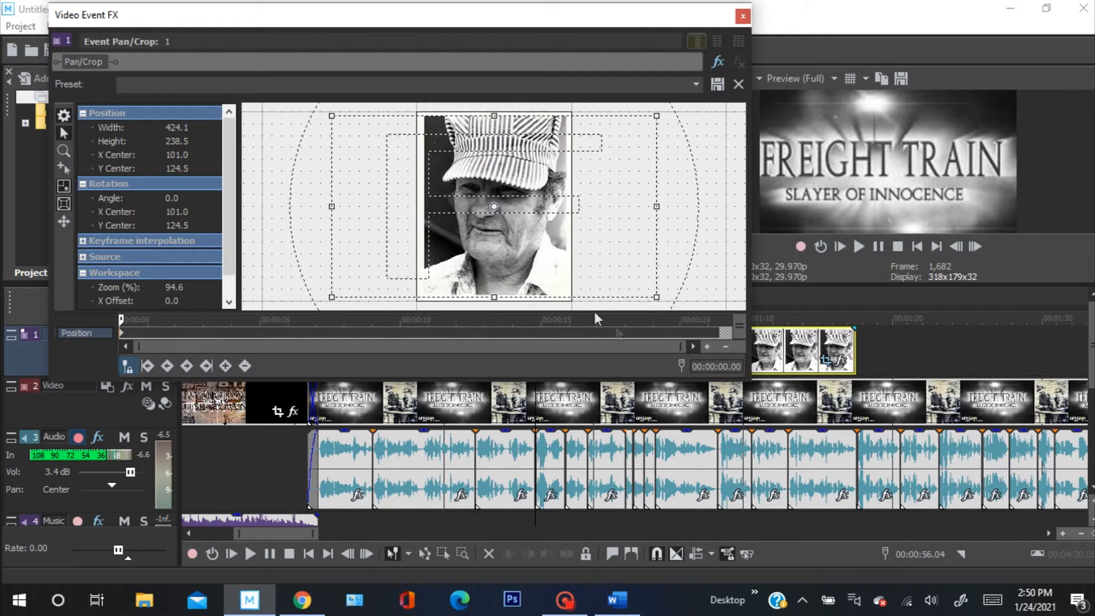
{"action": "left_click_drag", "start_coordinate": [659, 295], "coordinate": [660, 299]}
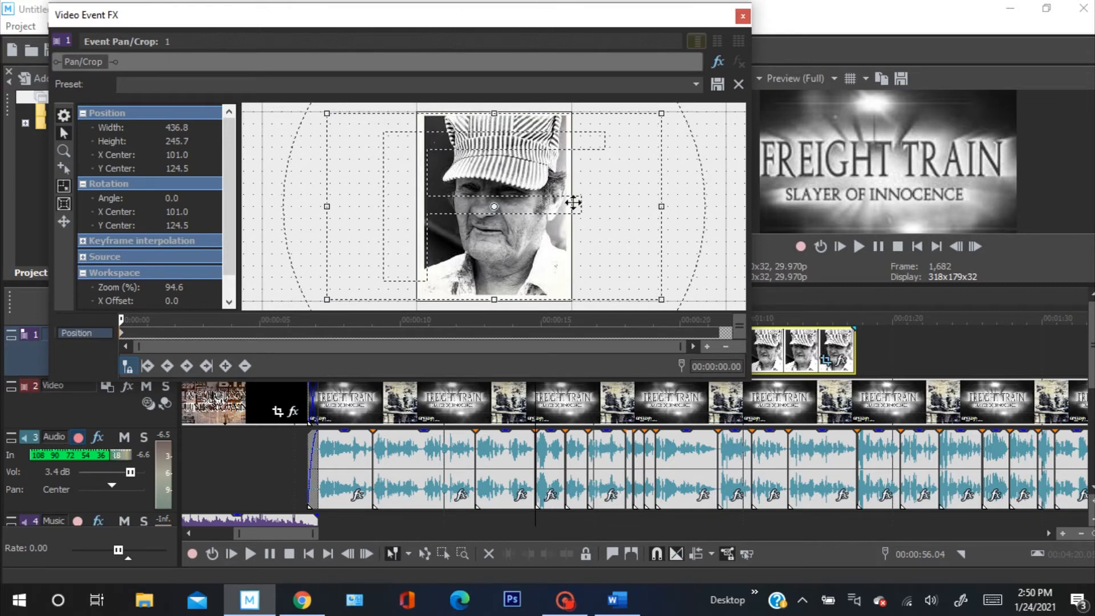
Create a Pan/Crop keyframe at 5 seconds 27 frames that moves the frame horizontally to X Center -15.3, placing the 1.jpg photo at the picture's right edge.
{"action": "left_click", "coordinate": [859, 247]}
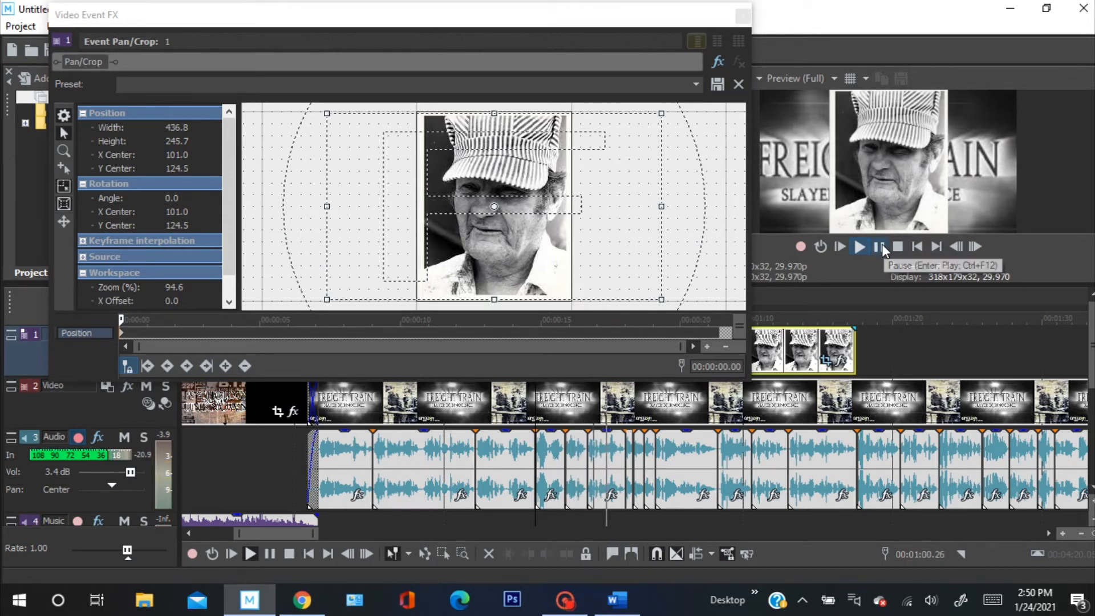
{"action": "left_click", "coordinate": [882, 249]}
{"action": "left_click", "coordinate": [882, 249]}
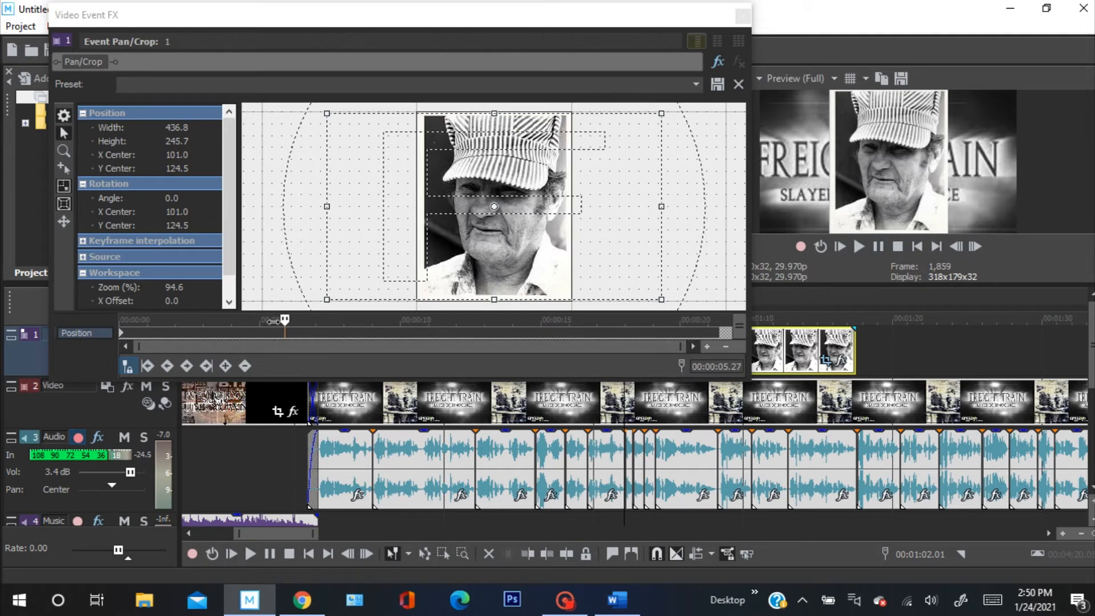
{"action": "left_click", "coordinate": [63, 221]}
{"action": "left_click_drag", "start_coordinate": [604, 271], "coordinate": [515, 275]}
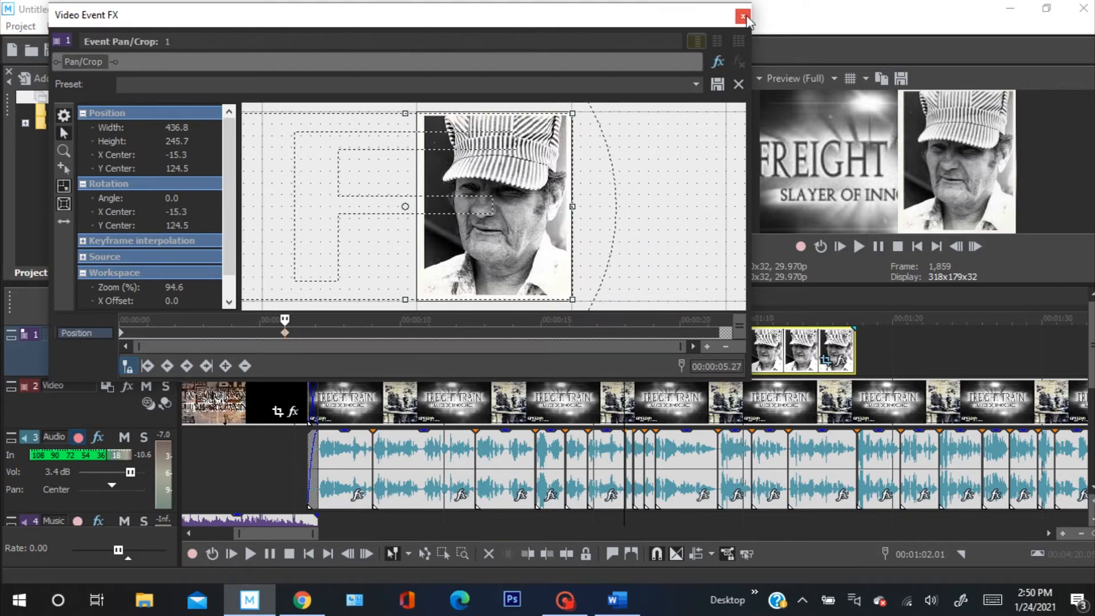
{"action": "left_click", "coordinate": [743, 17]}
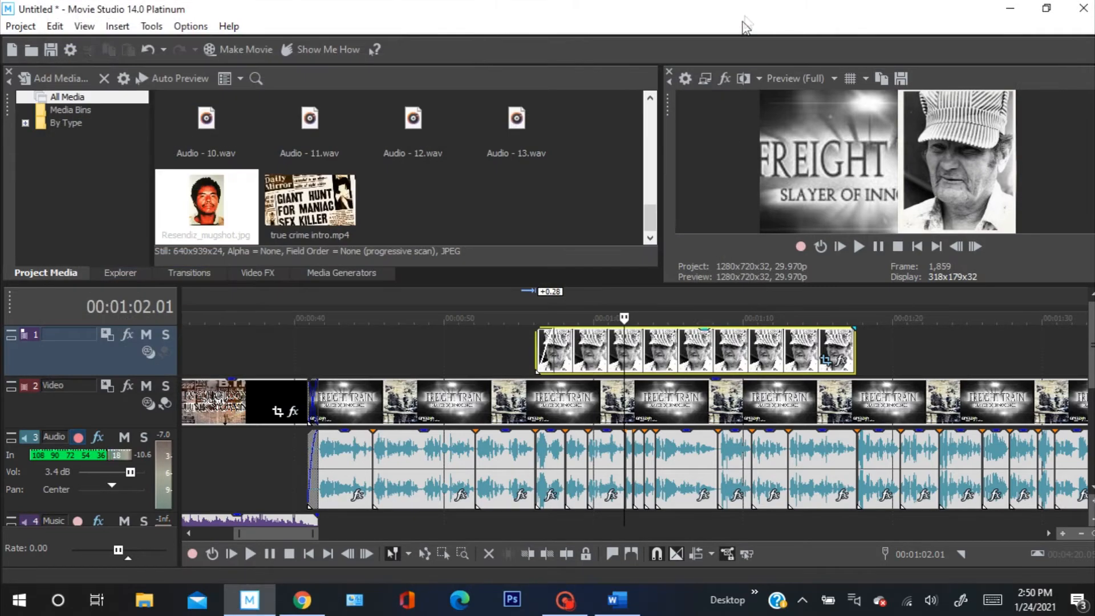
Insert a video track above the others and place Resendiz_mugshot.jpg on it, starting at about 00:01:01 over the 1.jpg clip.
{"action": "left_click", "coordinate": [115, 27]}
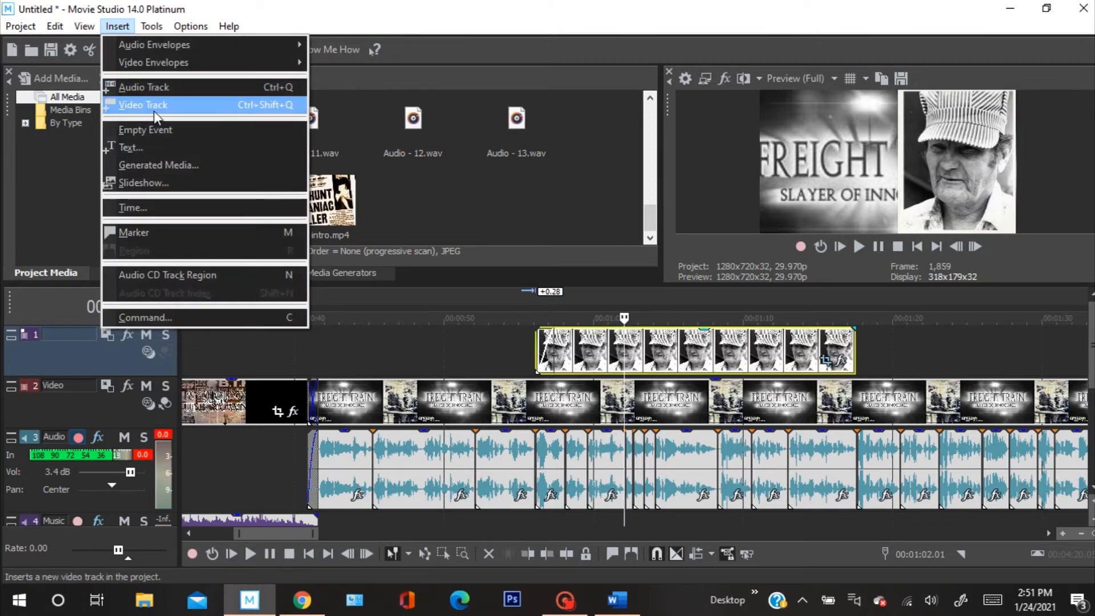
{"action": "left_click", "coordinate": [153, 113]}
{"action": "left_click_drag", "start_coordinate": [244, 214], "coordinate": [624, 355]}
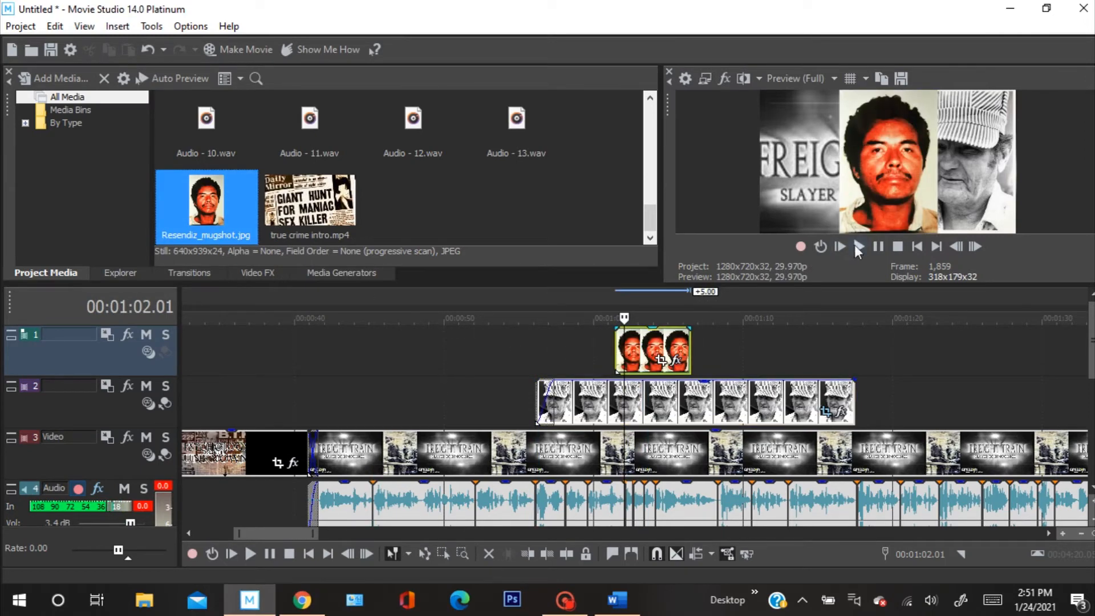
Play past the Resendiz_mugshot.jpg clip and extend it to run from about 00:01:00 to about 00:01:08.
{"action": "left_click", "coordinate": [856, 246]}
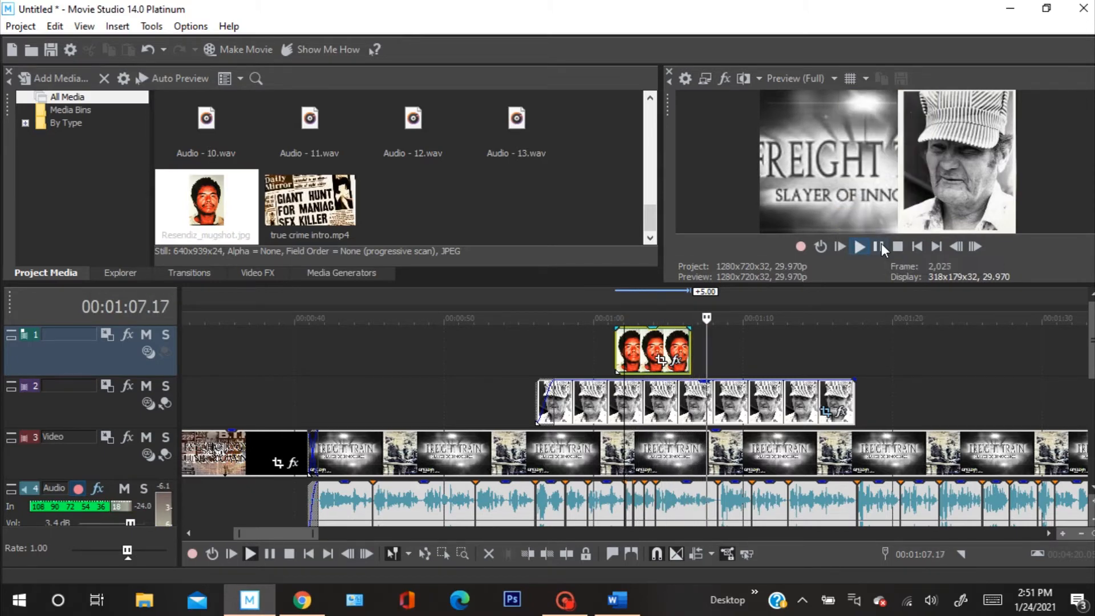
{"action": "left_click", "coordinate": [878, 246]}
{"action": "scroll", "coordinate": [737, 337], "scroll_direction": "up", "scroll_amount": 4}
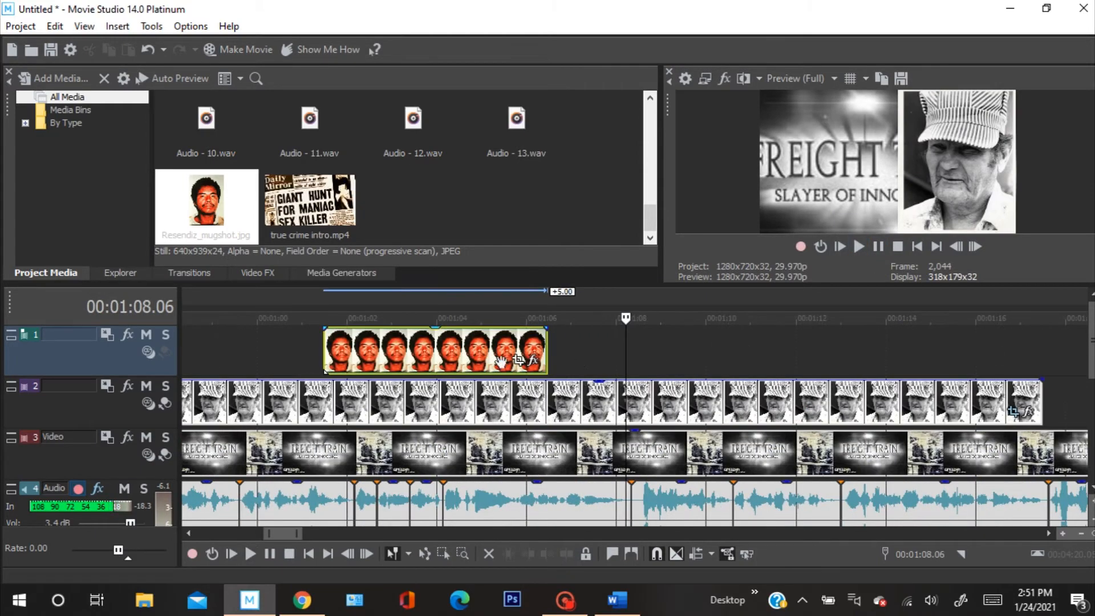
{"action": "left_click_drag", "start_coordinate": [556, 351], "coordinate": [630, 358]}
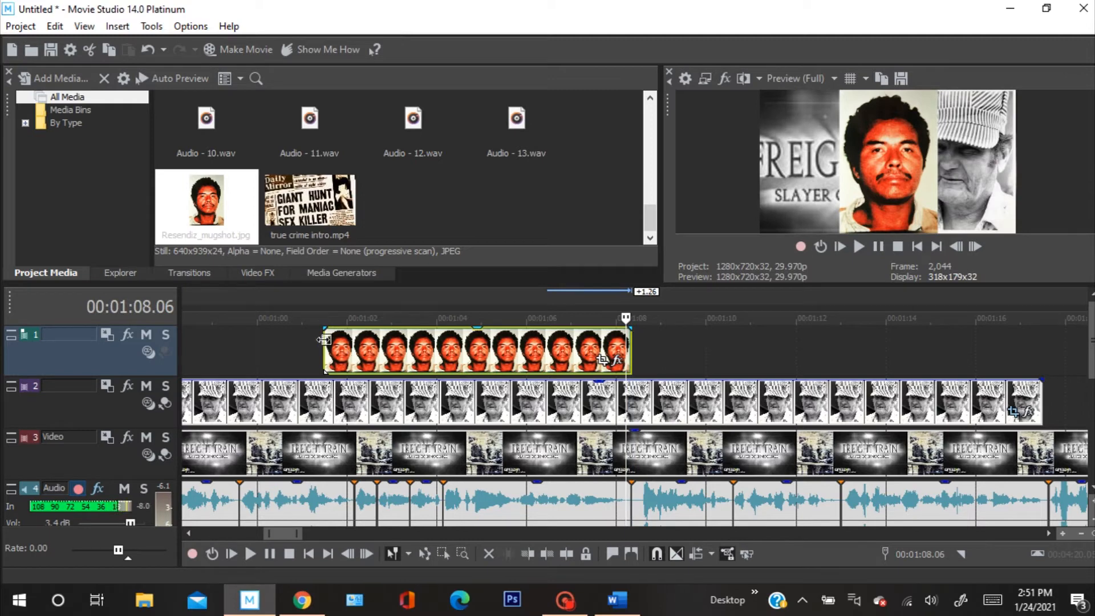
{"action": "left_click_drag", "start_coordinate": [324, 339], "coordinate": [262, 341]}
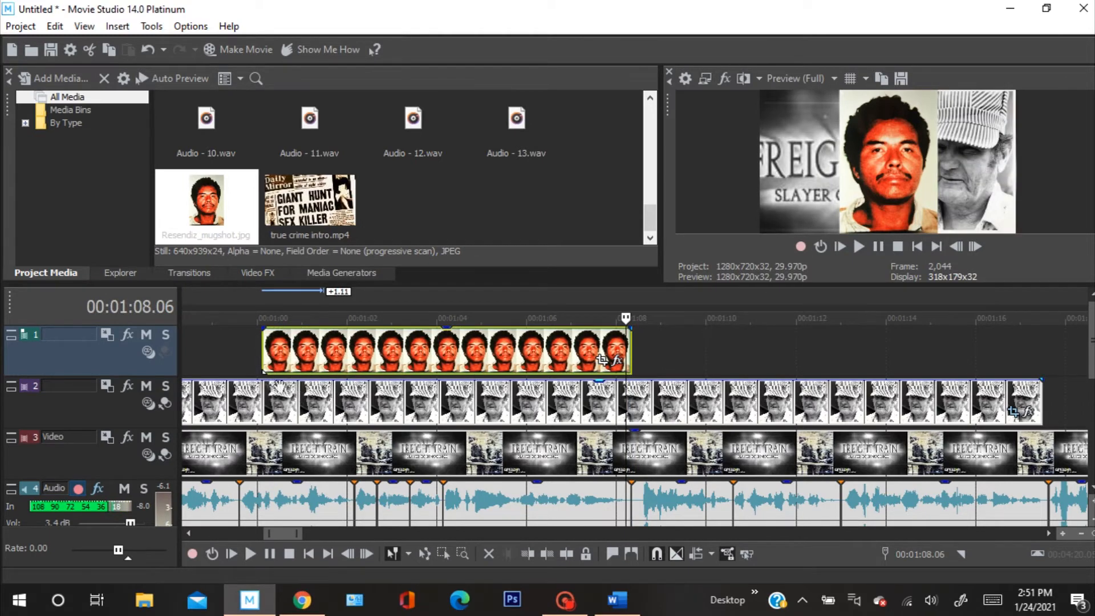
Add a fade-in of about 2 seconds to the Resendiz_mugshot.jpg clip and return the playhead to the clip's start.
{"action": "left_click", "coordinate": [262, 387]}
{"action": "left_click", "coordinate": [858, 247]}
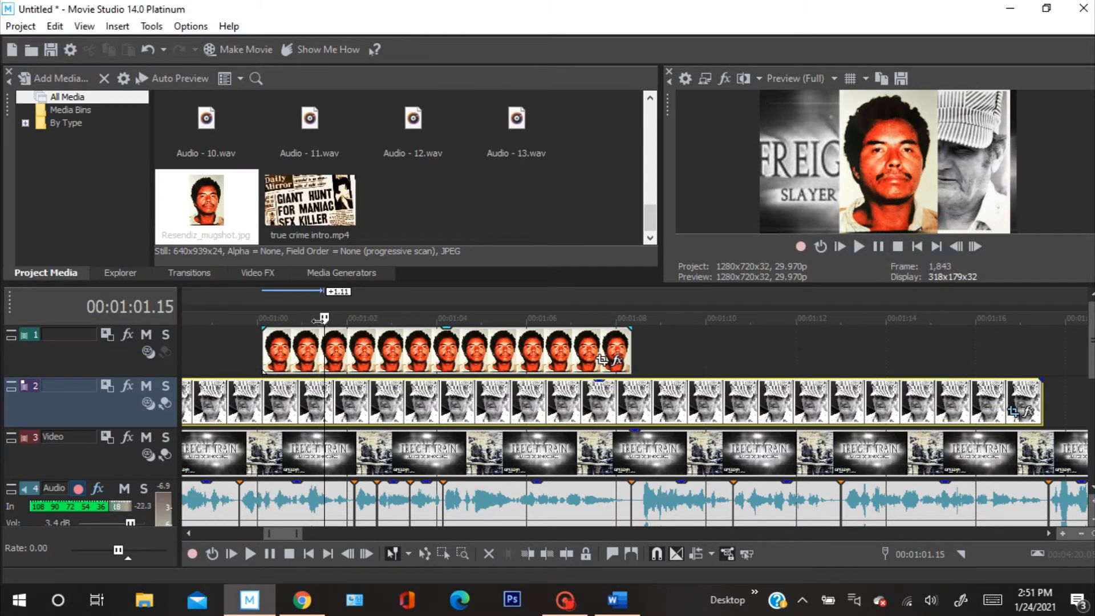
{"action": "left_click", "coordinate": [280, 327]}
{"action": "left_click_drag", "start_coordinate": [280, 328], "coordinate": [346, 329]}
{"action": "left_click", "coordinate": [284, 318]}
{"action": "left_click_drag", "start_coordinate": [283, 318], "coordinate": [263, 317]}
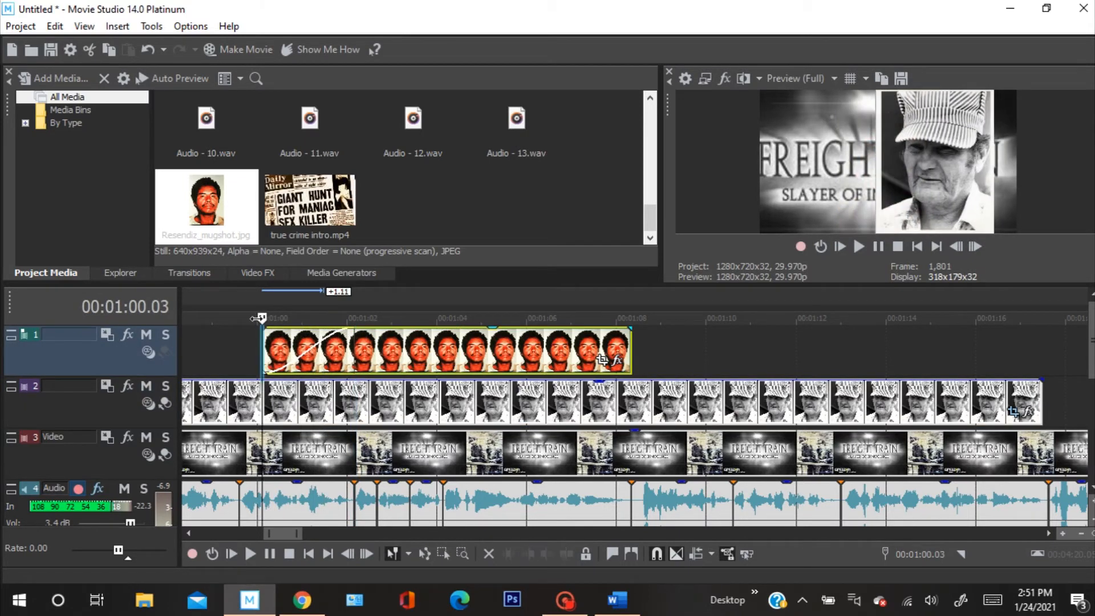
In the mugshot clip's Pan/Crop, match the output aspect, resize the frame to 1,668.9 by 938.8 and move it to X Center 834.5.
{"action": "right_click", "coordinate": [313, 363]}
{"action": "left_click", "coordinate": [361, 243]}
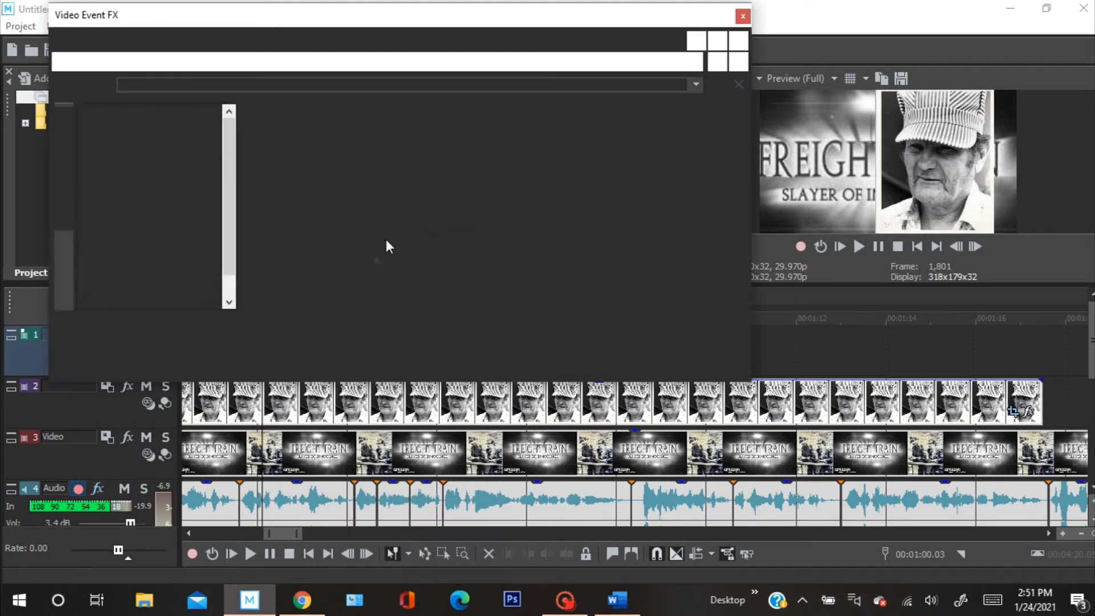
{"action": "right_click", "coordinate": [489, 244]}
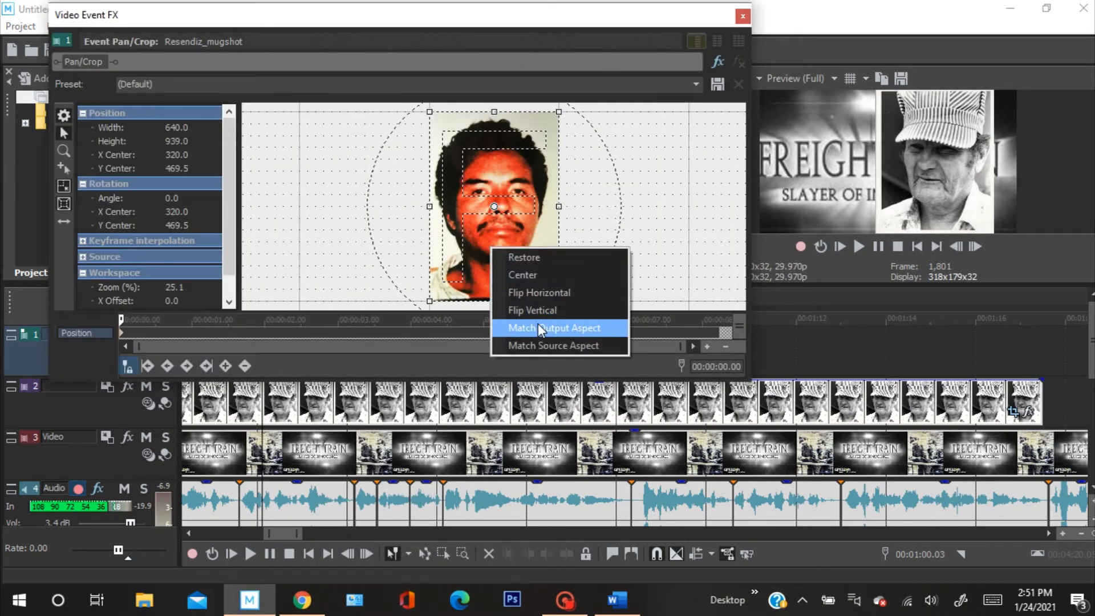
{"action": "left_click", "coordinate": [536, 326]}
{"action": "left_click_drag", "start_coordinate": [558, 244], "coordinate": [663, 341]}
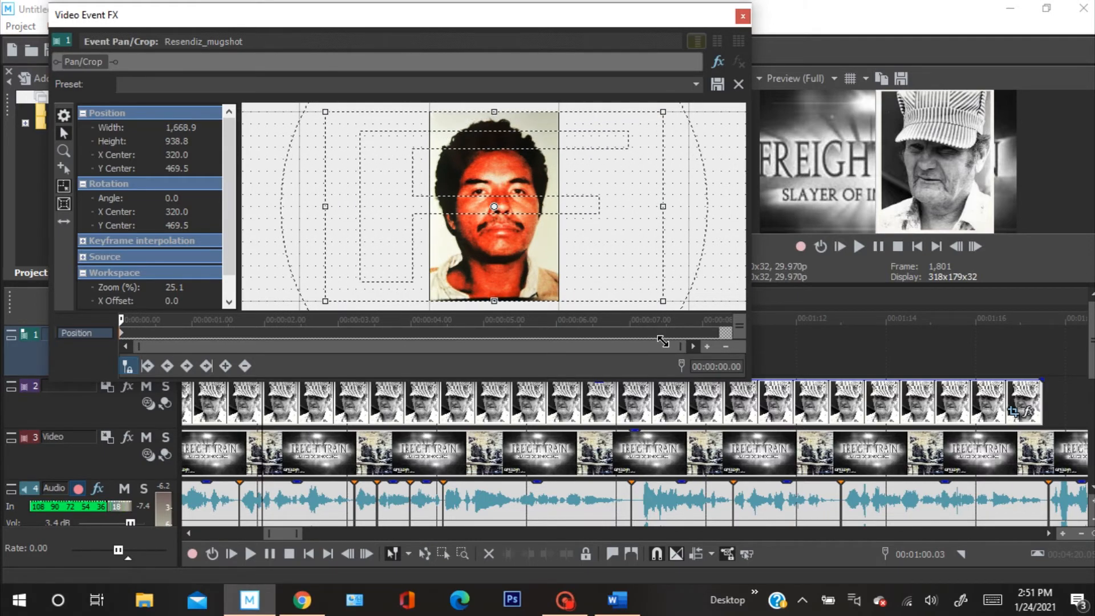
{"action": "left_click_drag", "start_coordinate": [458, 282], "coordinate": [539, 285]}
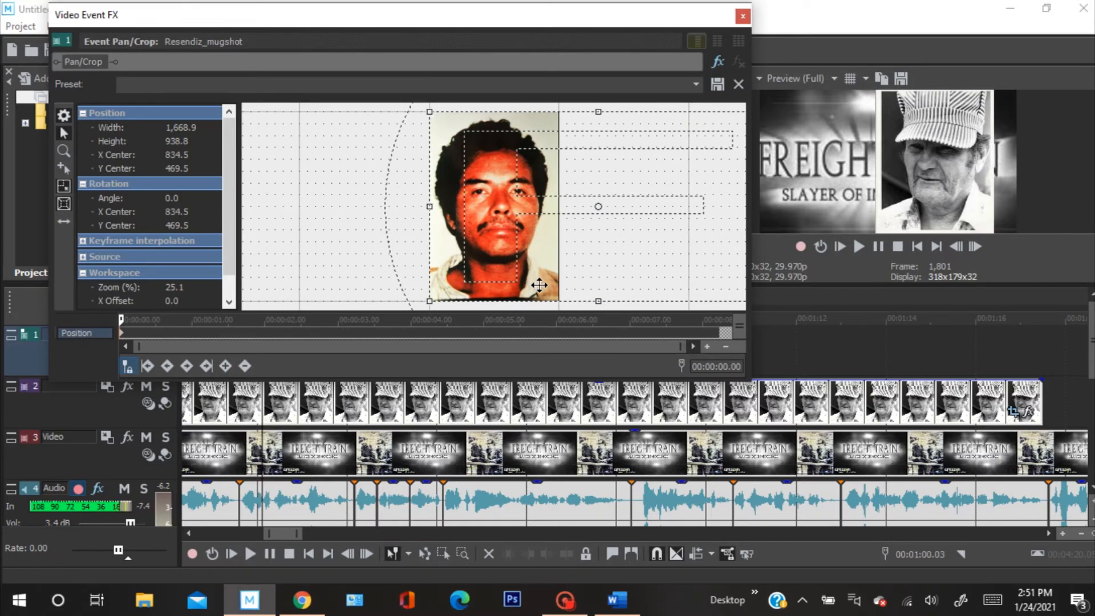
{"action": "left_click", "coordinate": [742, 15]}
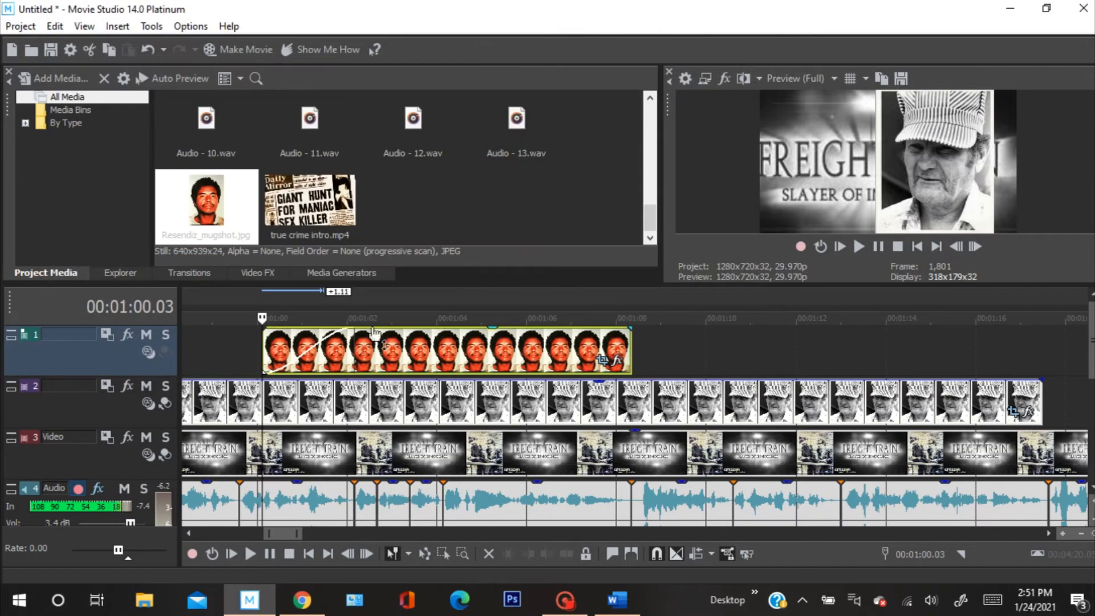
Play the mugshot section through to about 00:01:17 and add a short fade-out to the end of the 1.jpg clip.
{"action": "left_click", "coordinate": [861, 246]}
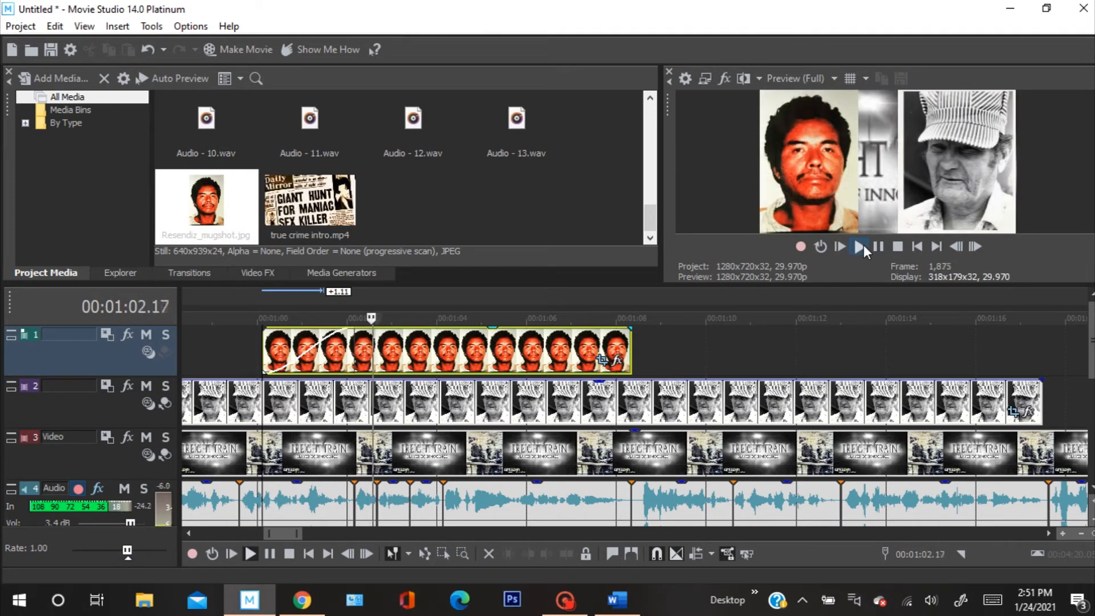
{"action": "left_click", "coordinate": [878, 247]}
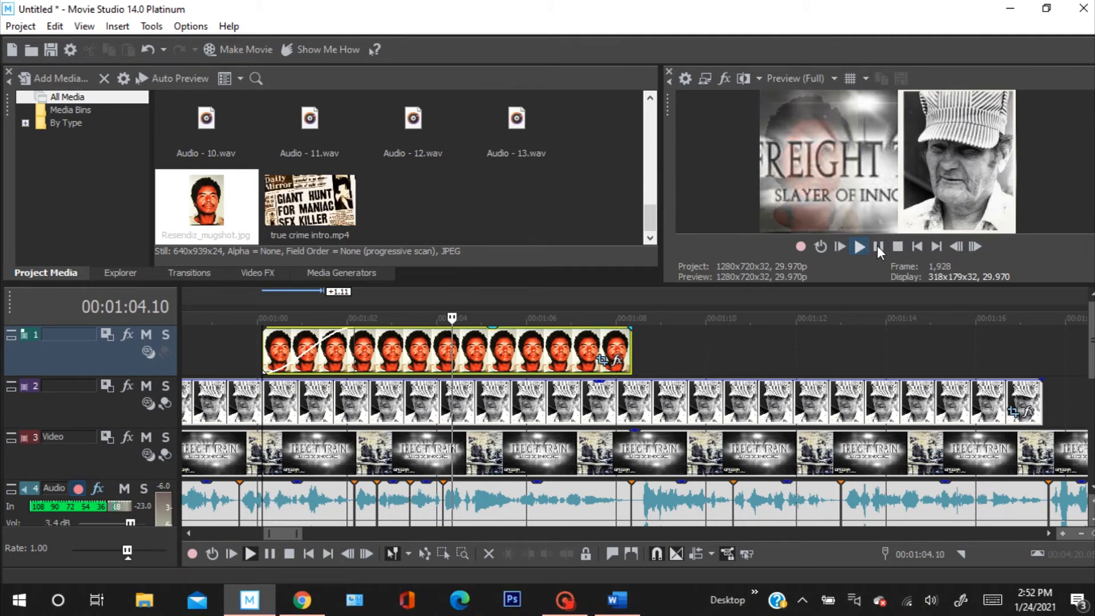
{"action": "left_click", "coordinate": [878, 249]}
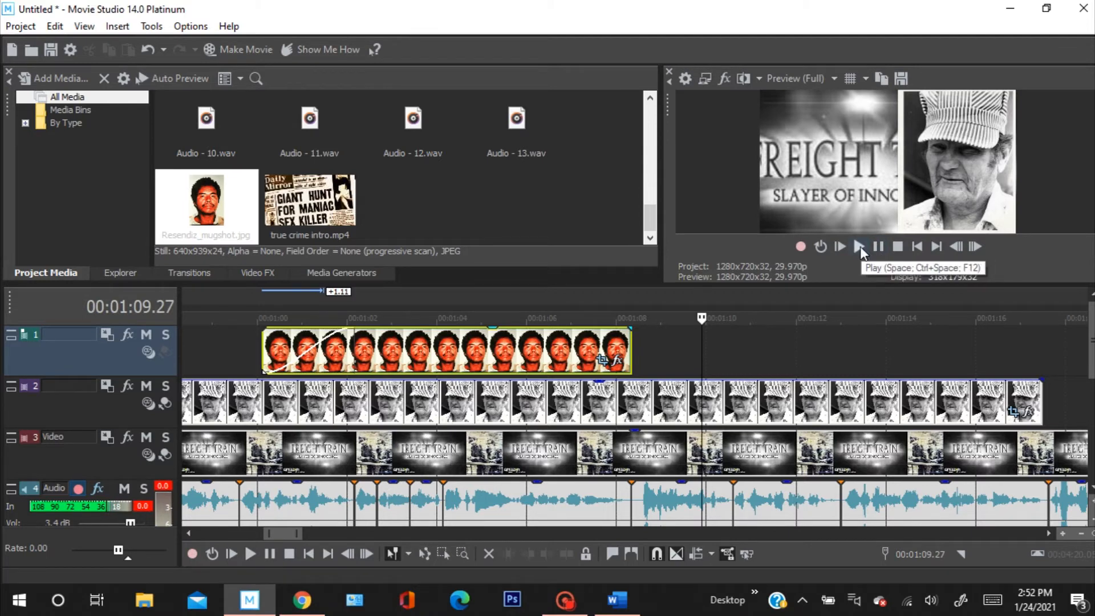
{"action": "left_click", "coordinate": [859, 247]}
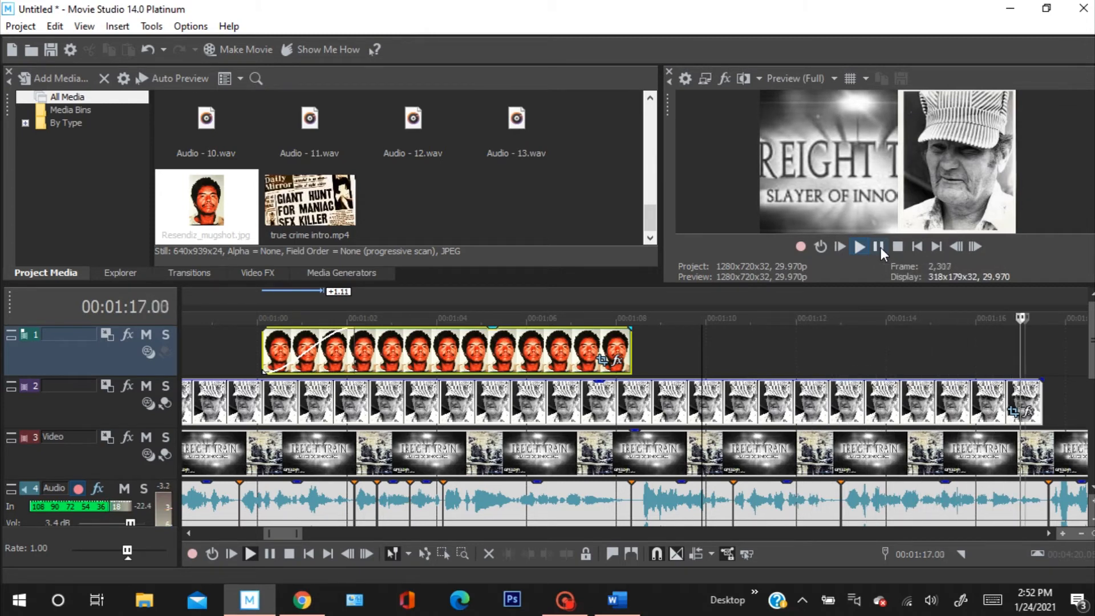
{"action": "left_click", "coordinate": [878, 247]}
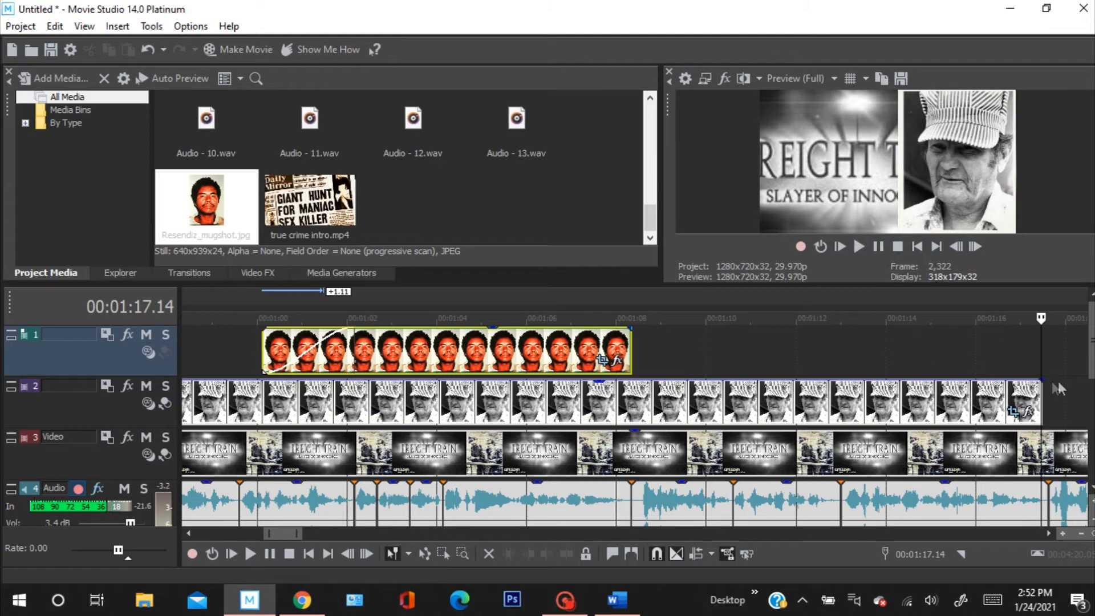
{"action": "left_click_drag", "start_coordinate": [1047, 380], "coordinate": [973, 388]}
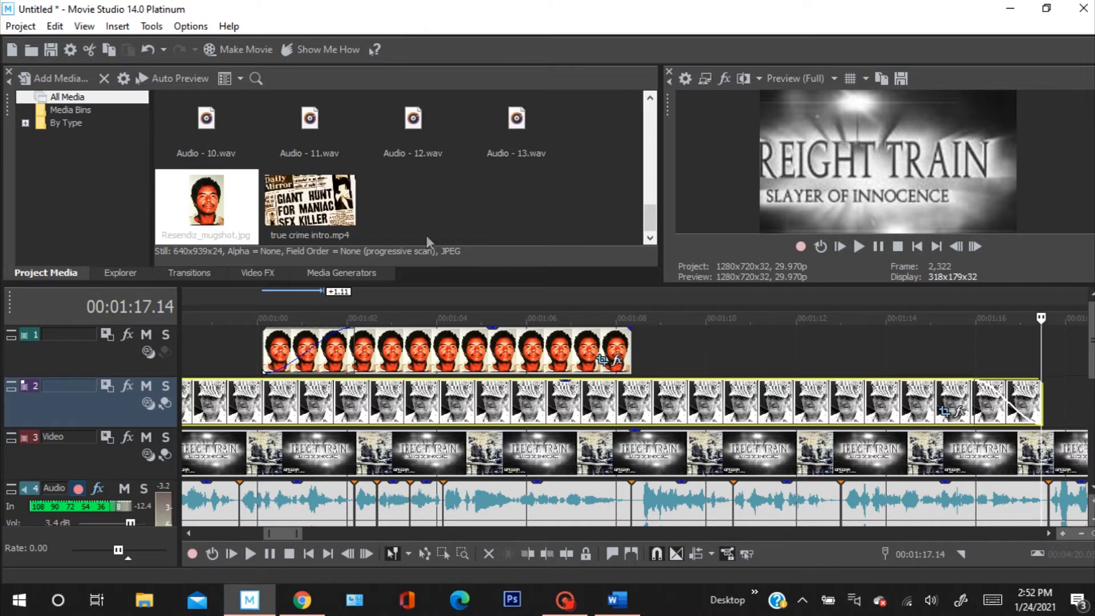
Place 3.jpeg on track 2 overlapping the end of the 1.jpg clip and extend it to about 00:01:29.
{"action": "scroll", "coordinate": [355, 183], "scroll_direction": "up", "scroll_amount": 1}
{"action": "scroll", "coordinate": [354, 183], "scroll_direction": "down", "scroll_amount": 1}
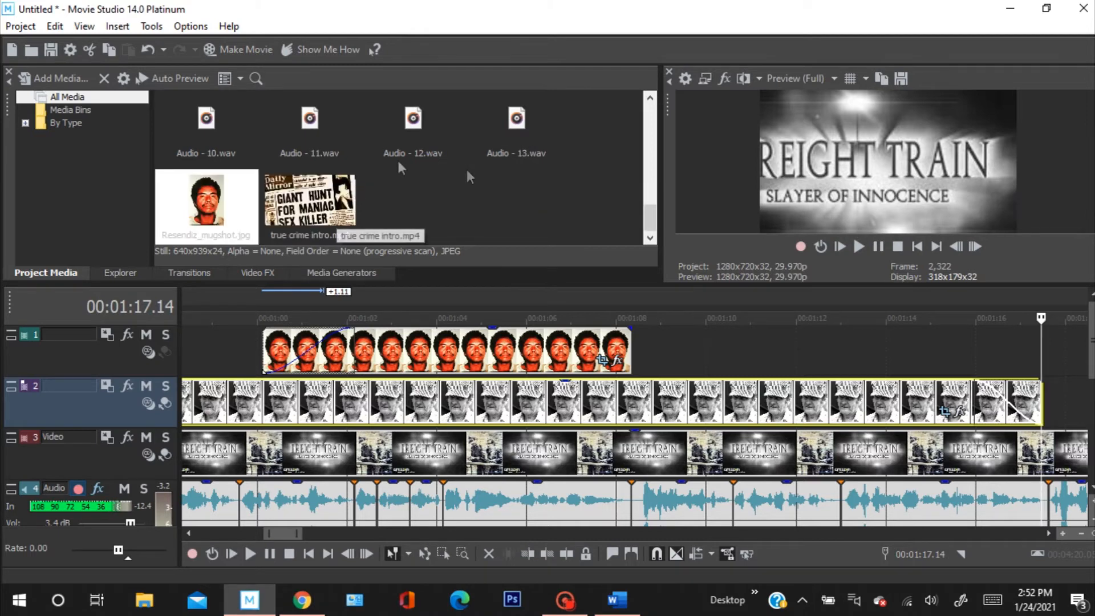
{"action": "scroll", "coordinate": [412, 152], "scroll_direction": "up", "scroll_amount": 5}
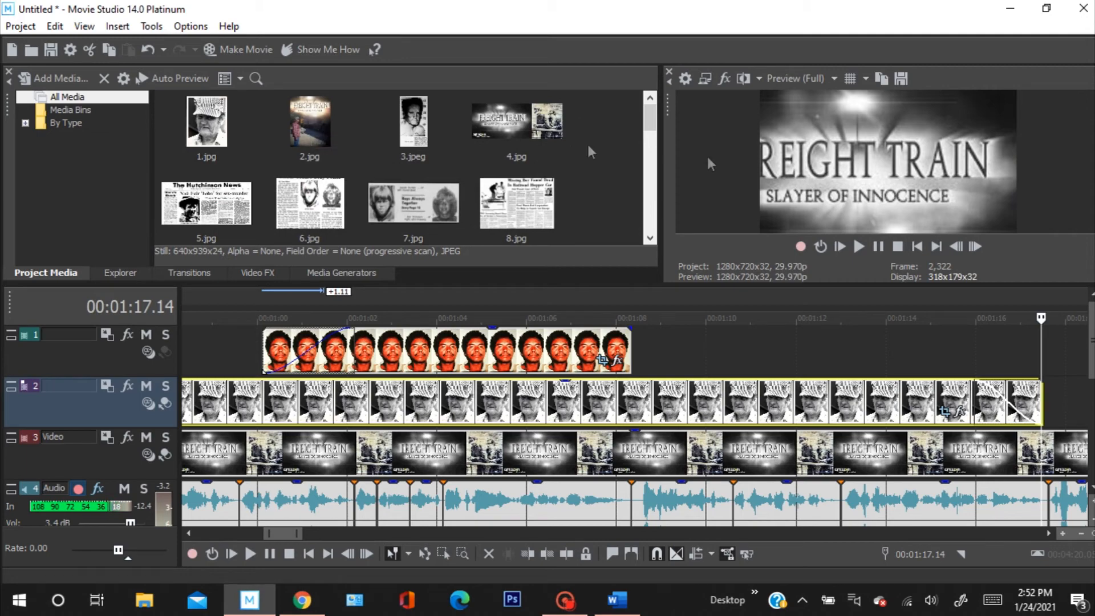
{"action": "left_click_drag", "start_coordinate": [403, 112], "coordinate": [984, 410]}
{"action": "scroll", "coordinate": [969, 410], "scroll_direction": "down", "scroll_amount": 5}
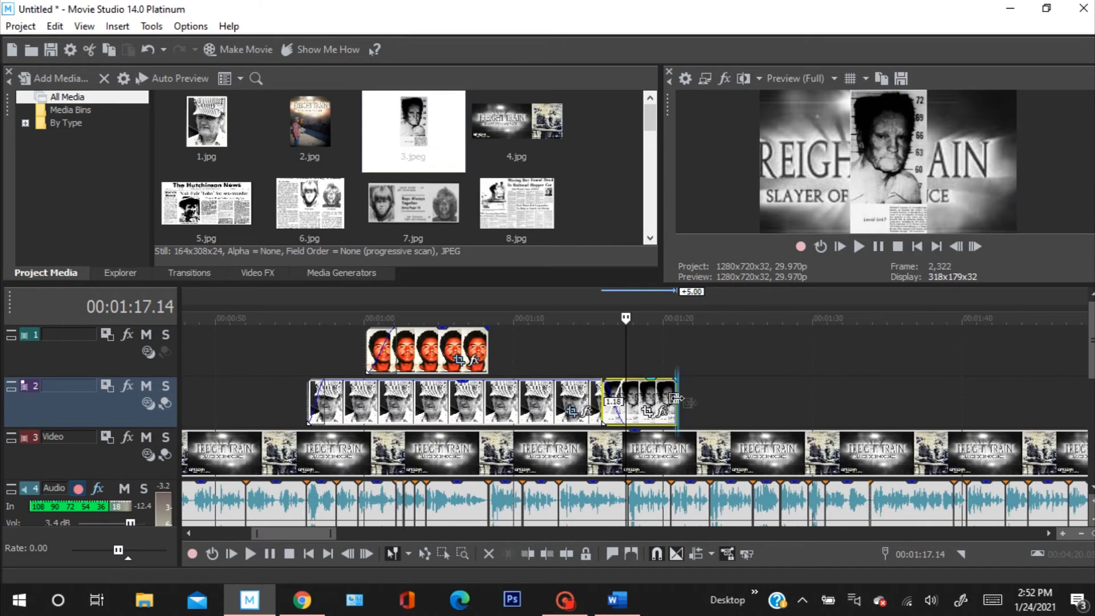
{"action": "left_click_drag", "start_coordinate": [675, 398], "coordinate": [807, 399]}
Play the narration over the 3.jpeg clip and extend the clip's end to 00:01:33.26.
{"action": "left_click_drag", "start_coordinate": [625, 317], "coordinate": [579, 319]}
{"action": "left_click", "coordinate": [857, 248]}
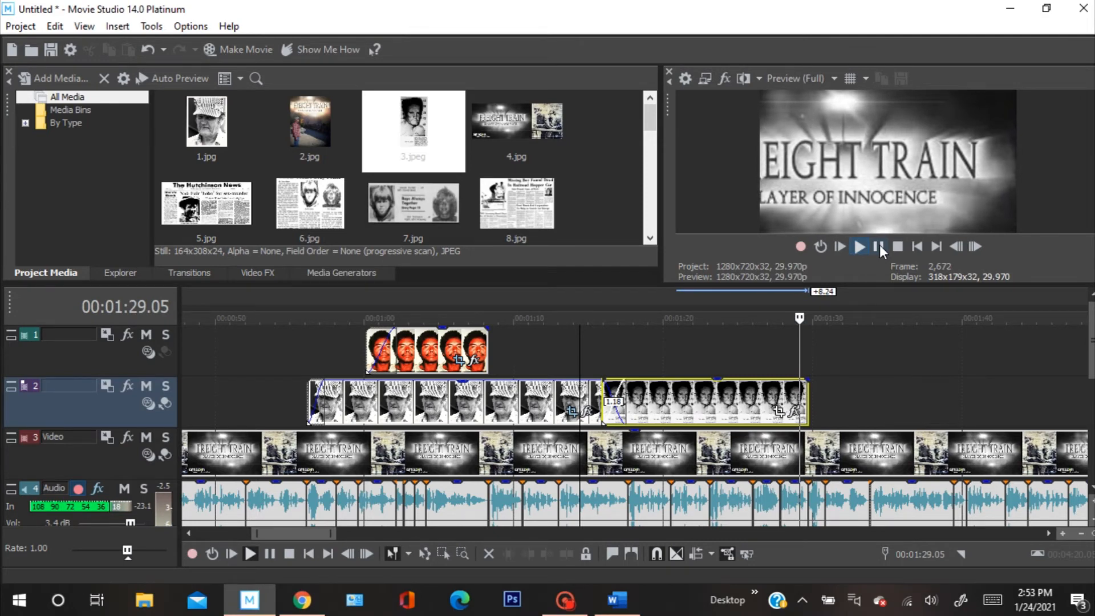
{"action": "left_click", "coordinate": [881, 247]}
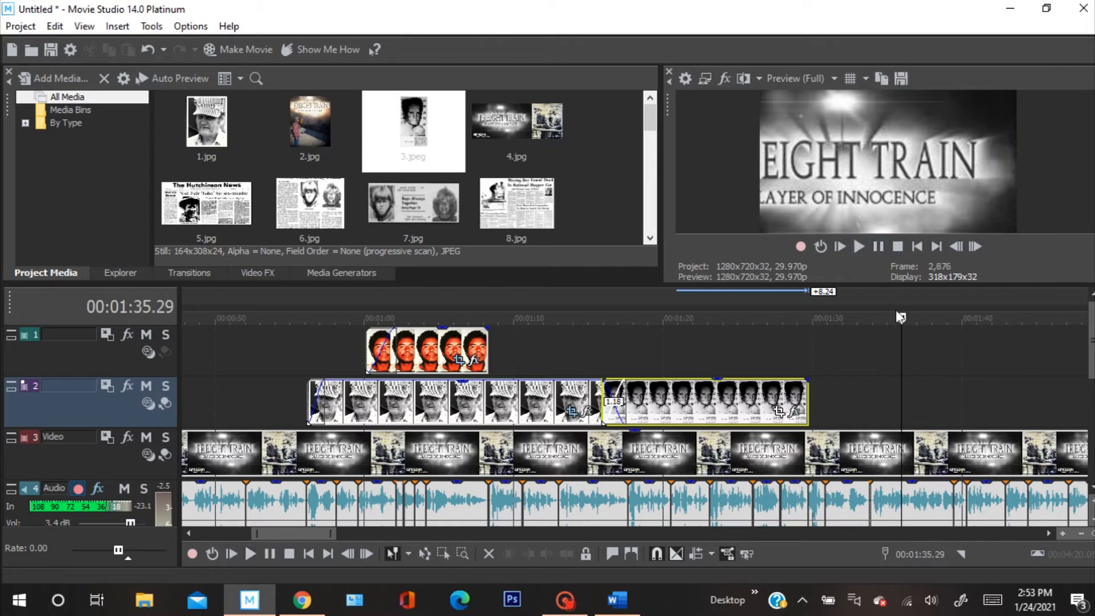
{"action": "left_click_drag", "start_coordinate": [901, 318], "coordinate": [873, 318]}
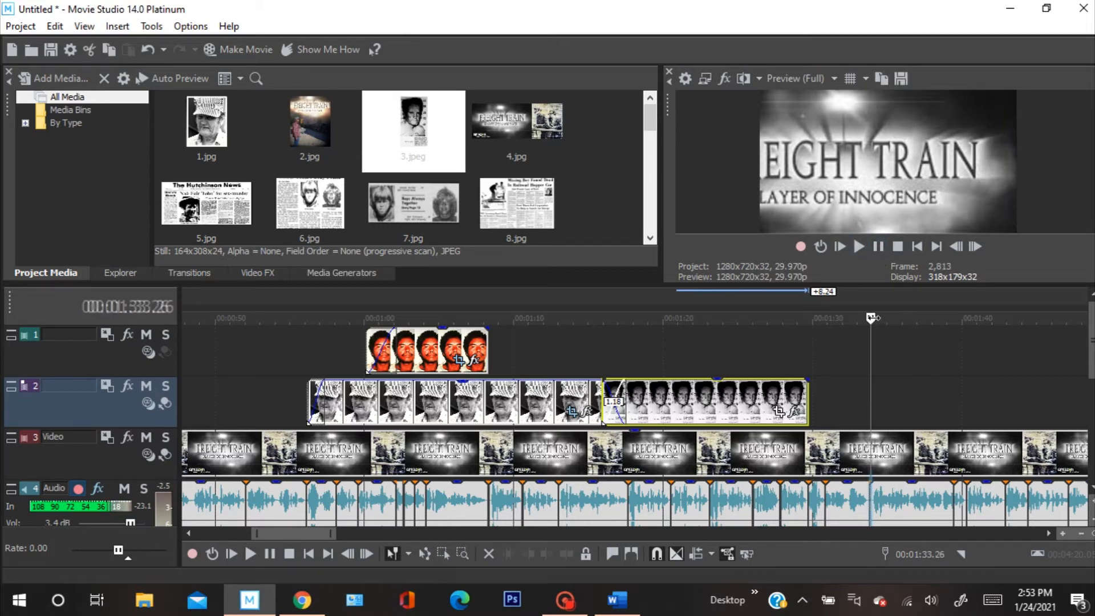
{"action": "left_click_drag", "start_coordinate": [806, 398], "coordinate": [869, 406]}
In the 3.jpeg clip's Pan/Crop, match the output aspect at time 0 and resize the frame to 543.4 by 305.6.
{"action": "left_click", "coordinate": [688, 396]}
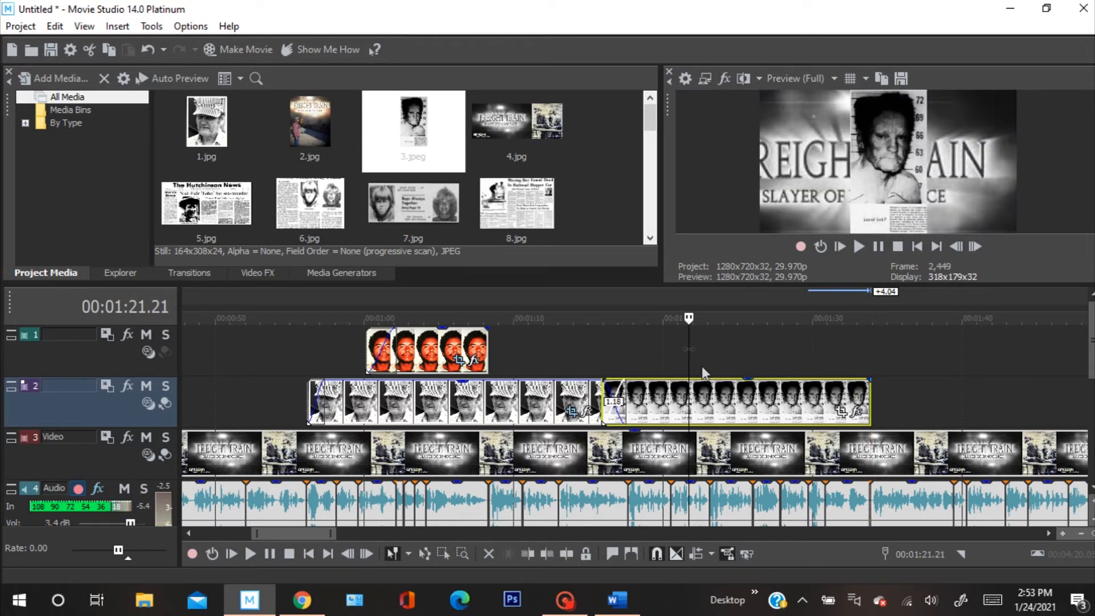
{"action": "left_click_drag", "start_coordinate": [688, 318], "coordinate": [601, 317]}
{"action": "right_click", "coordinate": [650, 406]}
{"action": "left_click", "coordinate": [704, 235]}
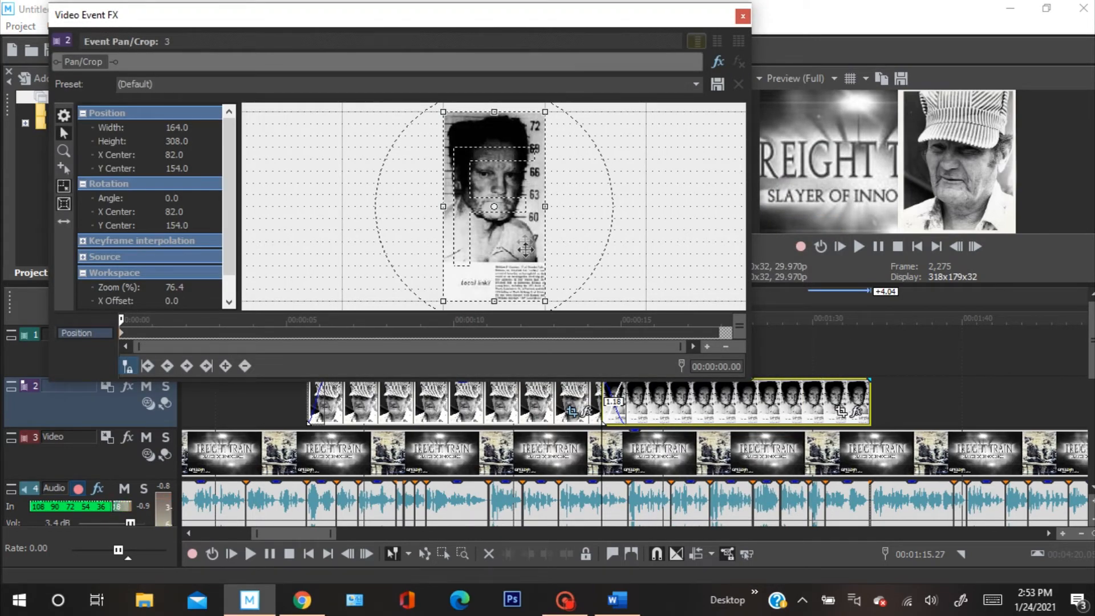
{"action": "right_click", "coordinate": [497, 237]}
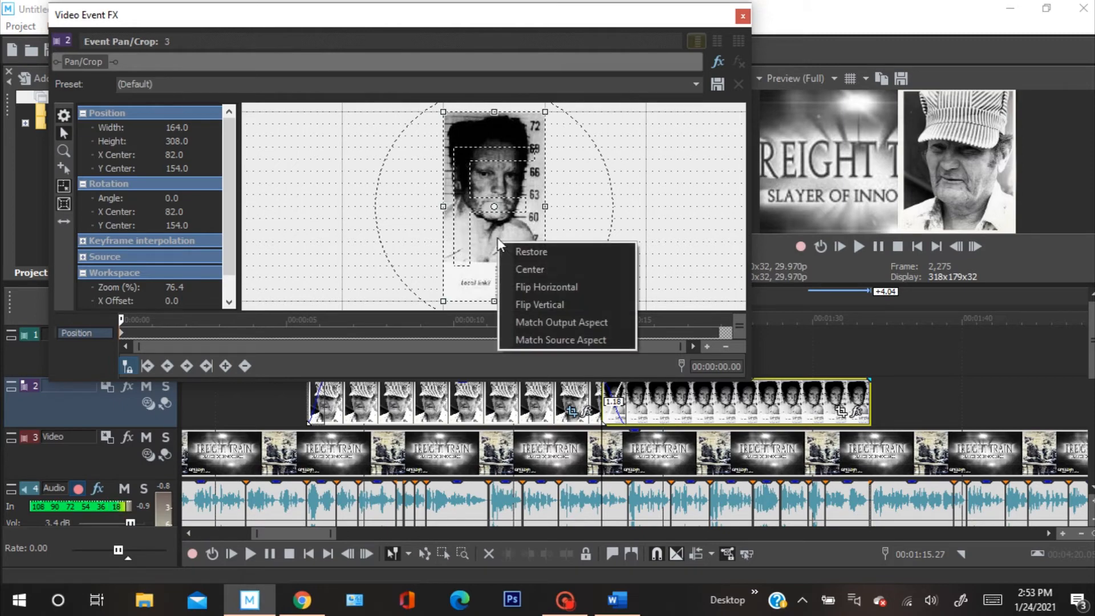
{"action": "left_click", "coordinate": [572, 322]}
{"action": "left_click_drag", "start_coordinate": [545, 234], "coordinate": [663, 339]}
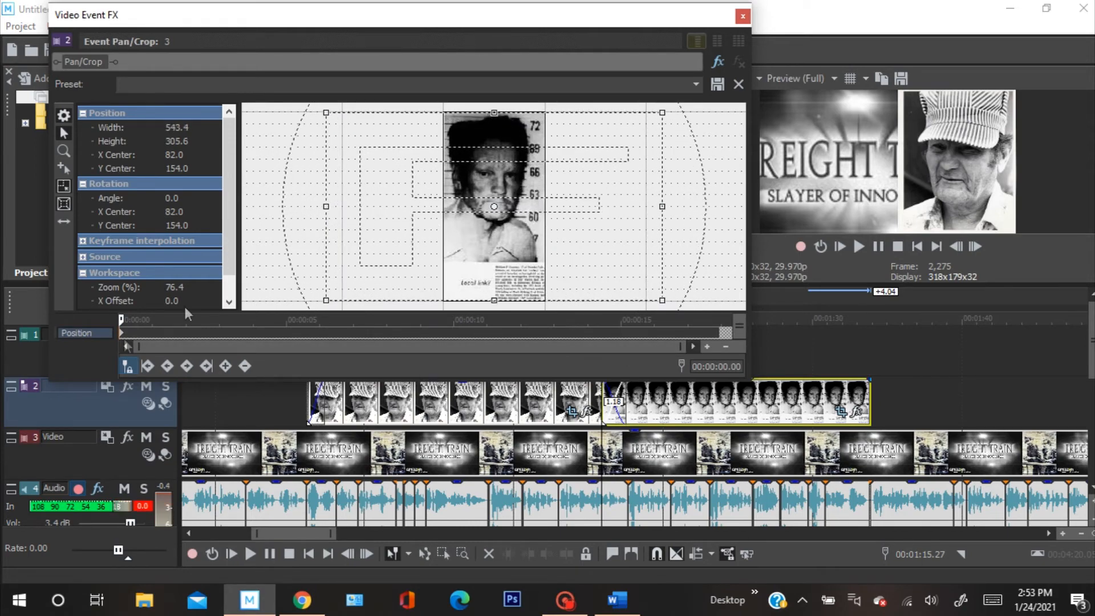
Create a Pan/Crop keyframe at 00:00:17.29 that zooms in on the face, with a 162.0 by 91.1 frame at Y Center 108.2.
{"action": "left_click_drag", "start_coordinate": [122, 320], "coordinate": [723, 321]}
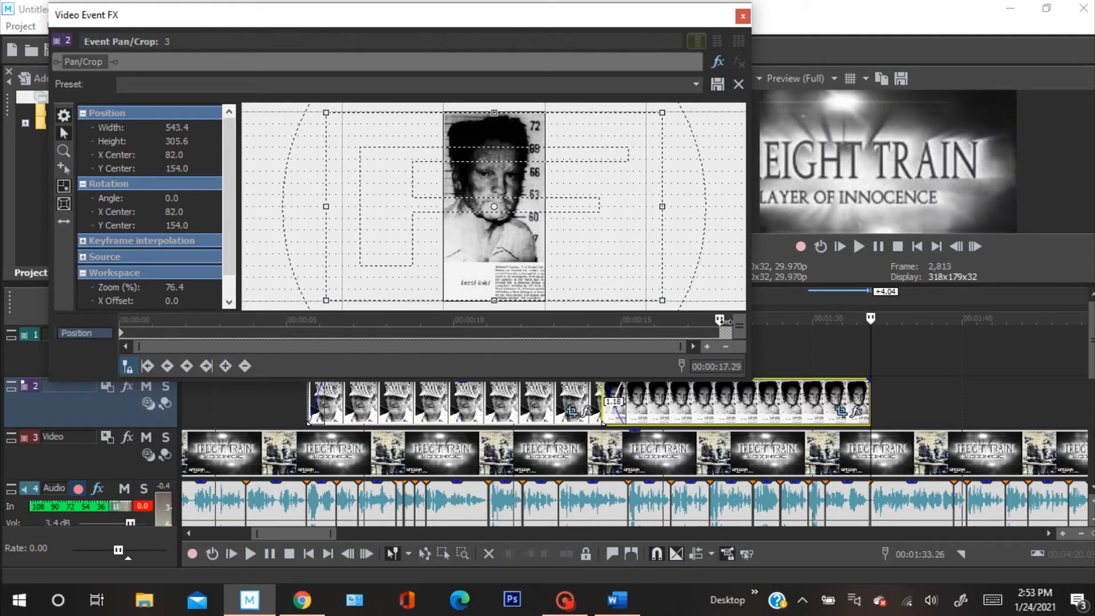
{"action": "left_click_drag", "start_coordinate": [660, 296], "coordinate": [551, 232]}
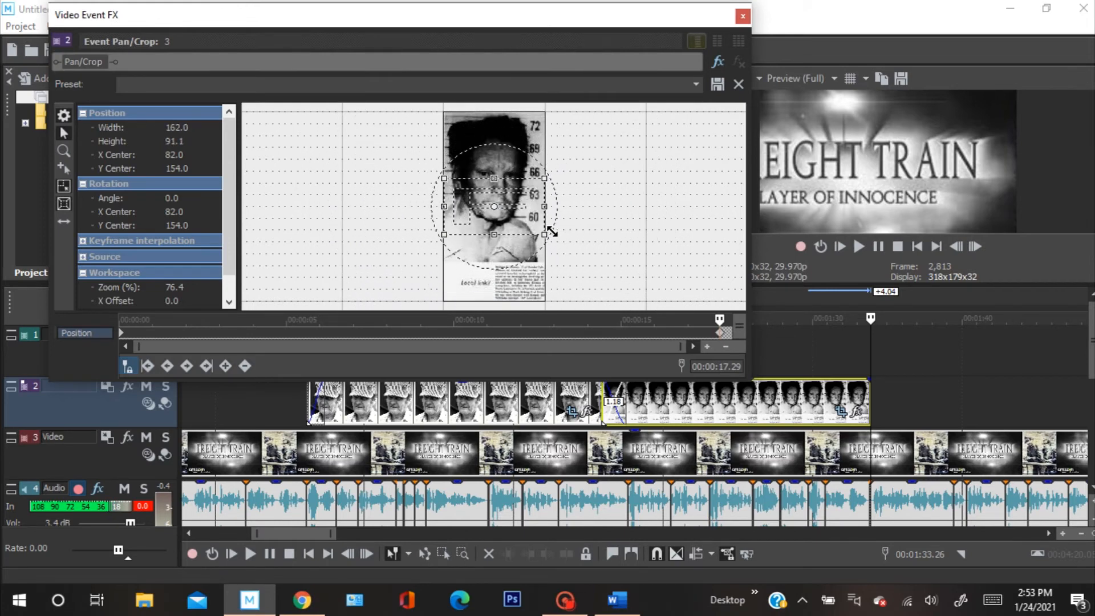
{"action": "left_click", "coordinate": [63, 221]}
{"action": "left_click_drag", "start_coordinate": [511, 219], "coordinate": [511, 193]}
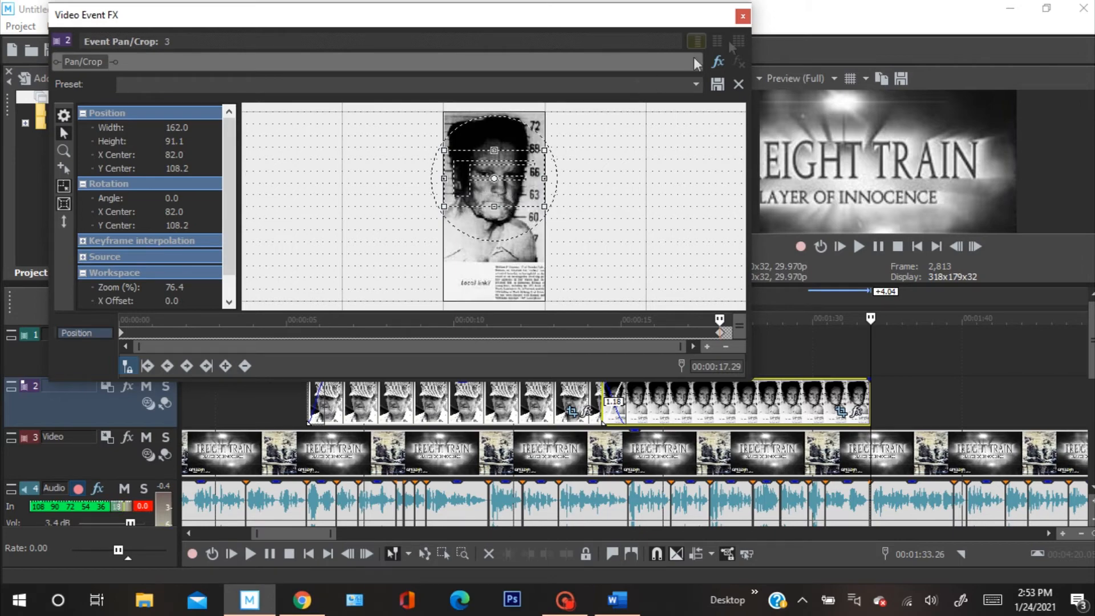
{"action": "left_click", "coordinate": [743, 16]}
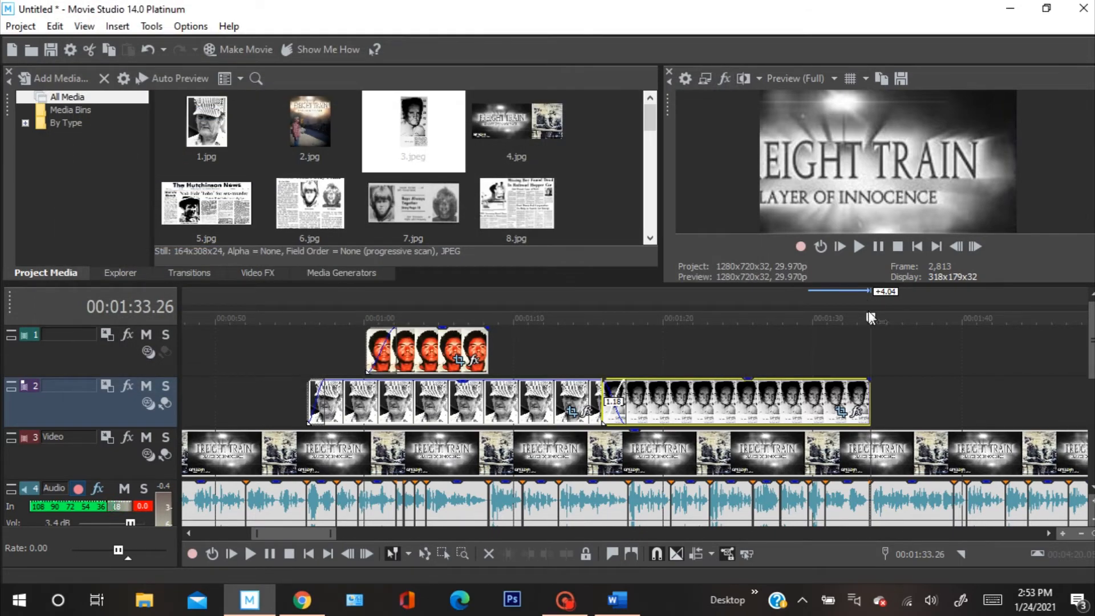
Play the 3.jpeg clip from about 00:01:15 to 00:01:34 to check its transition and zoom.
{"action": "left_click_drag", "start_coordinate": [871, 317], "coordinate": [589, 336]}
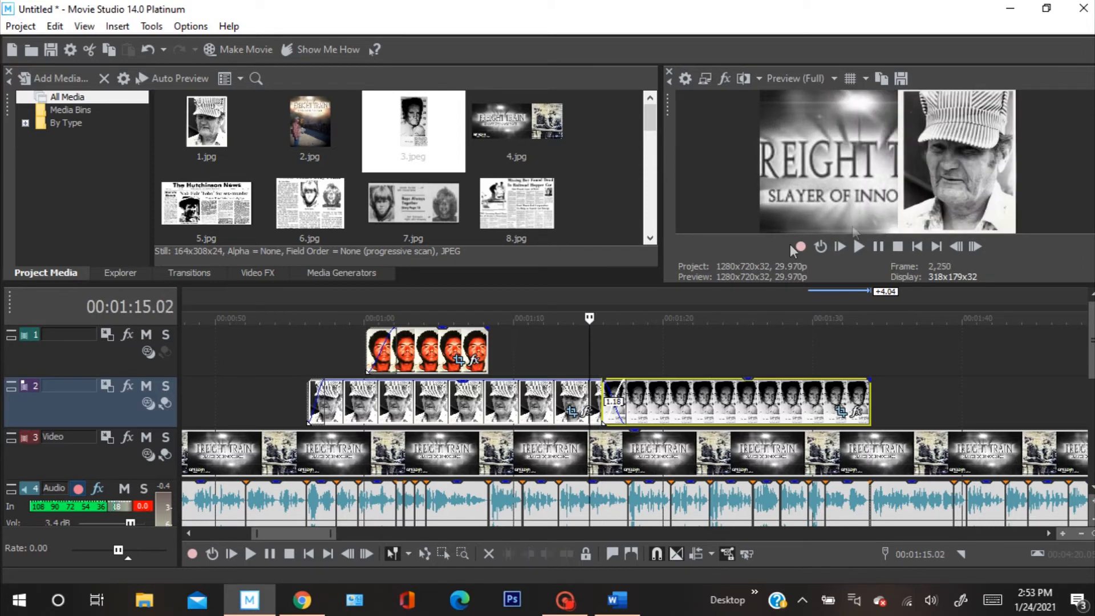
{"action": "left_click", "coordinate": [859, 246]}
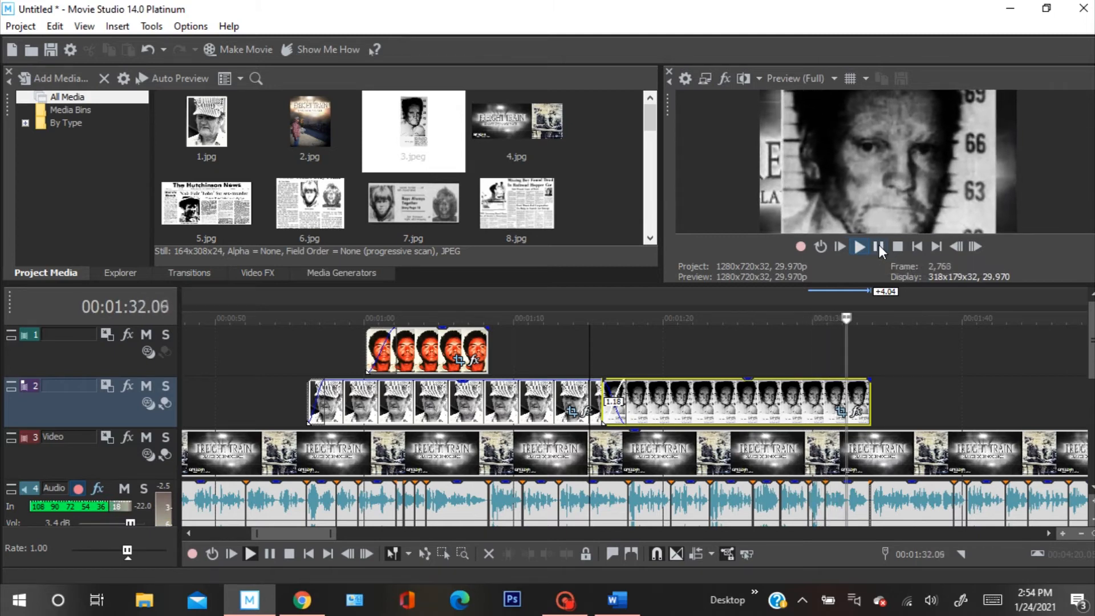
{"action": "left_click", "coordinate": [879, 247]}
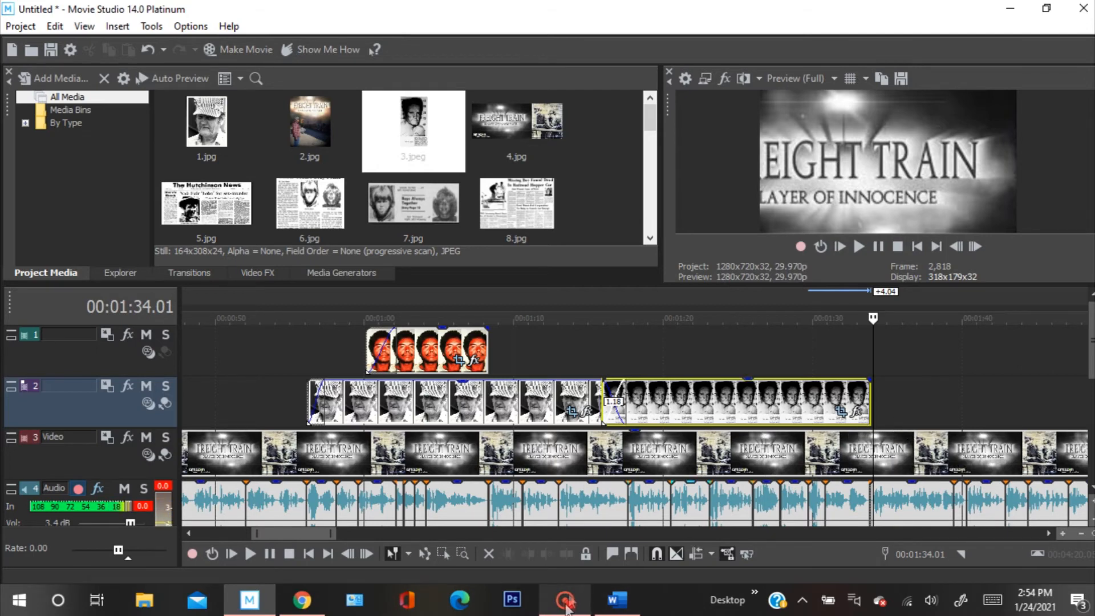
{"action": "mouse_move", "coordinate": [566, 609]}
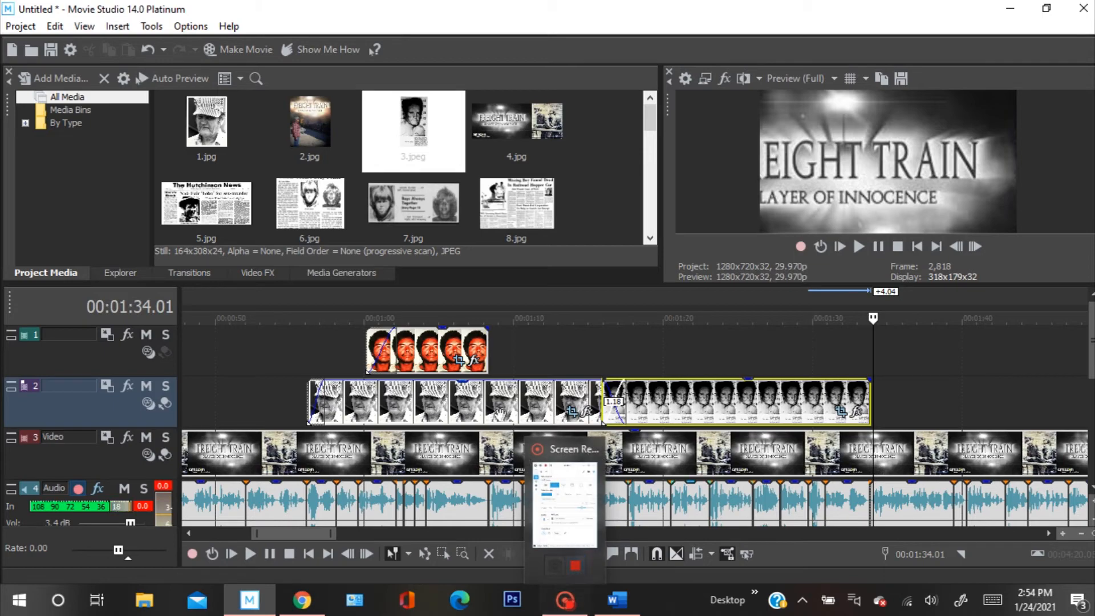
{"action": "left_click", "coordinate": [569, 605]}
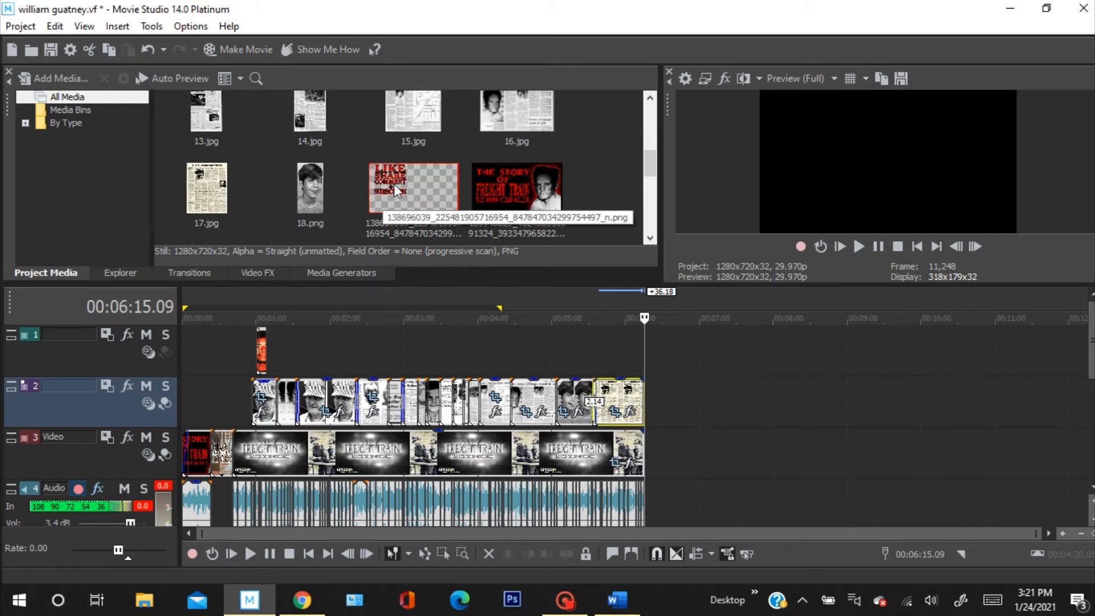
Place the "Like Share Comment & Subscribe" PNG on track 1 so that it ends with the other tracks at 00:06:15.09.
{"action": "left_click_drag", "start_coordinate": [397, 190], "coordinate": [431, 215]}
{"action": "left_click_drag", "start_coordinate": [544, 306], "coordinate": [676, 367]}
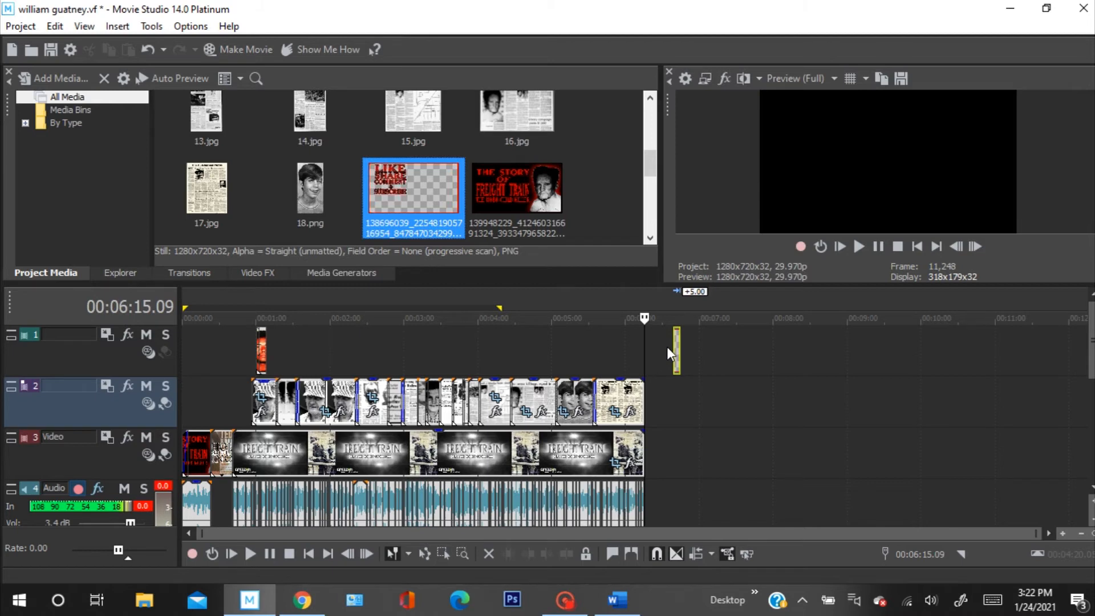
{"action": "scroll", "coordinate": [670, 345], "scroll_direction": "up", "scroll_amount": 5}
{"action": "left_click_drag", "start_coordinate": [817, 346], "coordinate": [607, 341]}
{"action": "scroll", "coordinate": [633, 369], "scroll_direction": "up", "scroll_amount": 3}
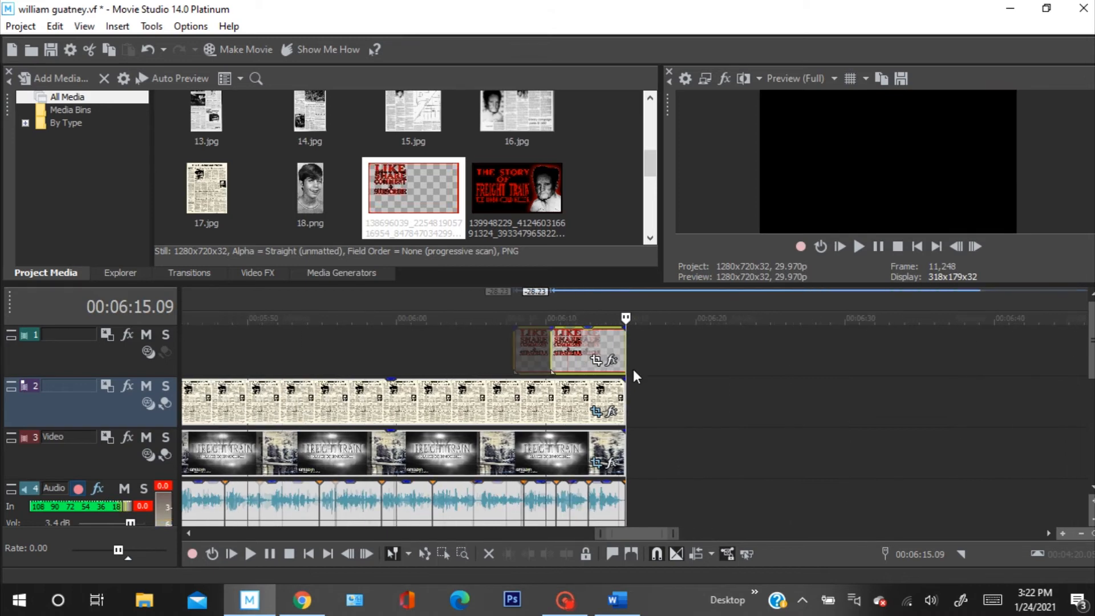
{"action": "scroll", "coordinate": [572, 357], "scroll_direction": "up", "scroll_amount": 2}
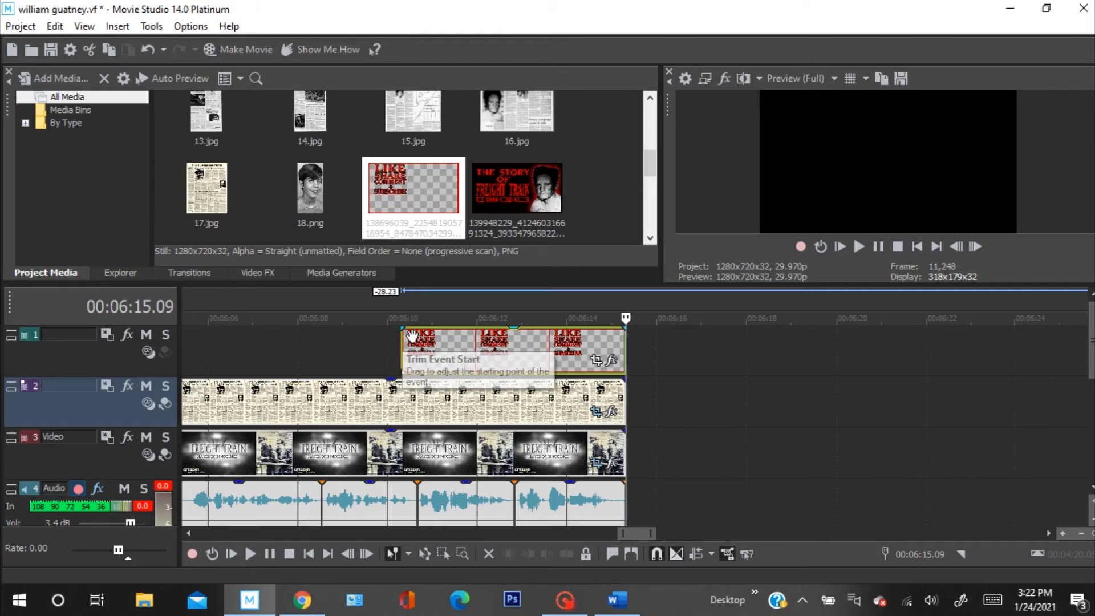
Extend the start of the subscribe image on track 1 back to 00:05:55.01, keeping its end in place.
{"action": "left_click_drag", "start_coordinate": [401, 336], "coordinate": [385, 337]}
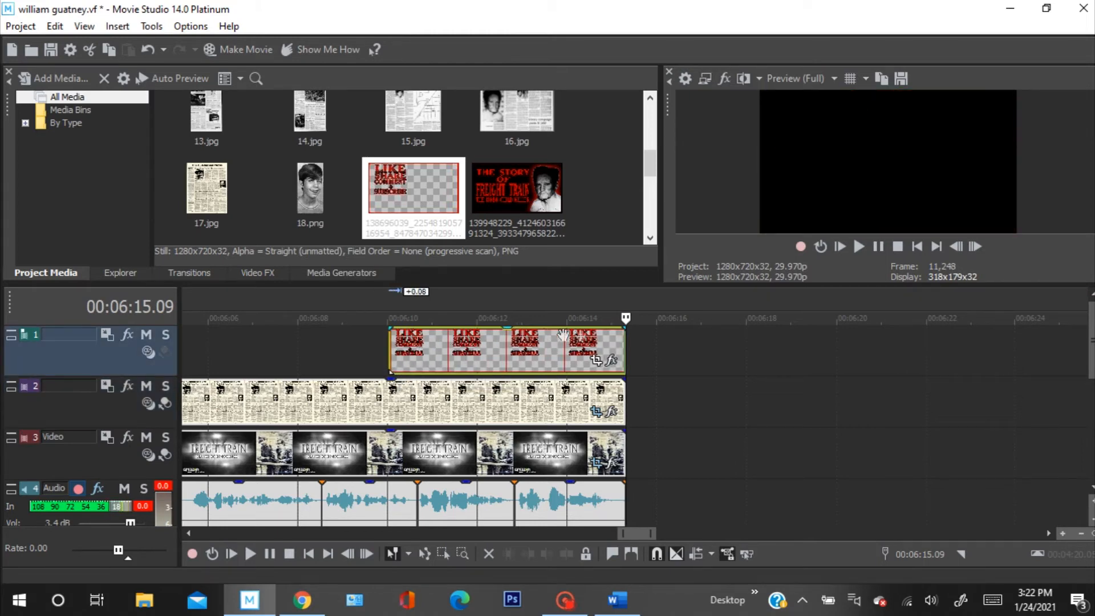
{"action": "mouse_move", "coordinate": [626, 317]}
{"action": "left_mouse_down"}
{"action": "mouse_move", "coordinate": [667, 318]}
{"action": "mouse_move", "coordinate": [602, 317]}
{"action": "mouse_move", "coordinate": [621, 320]}
{"action": "left_mouse_up"}
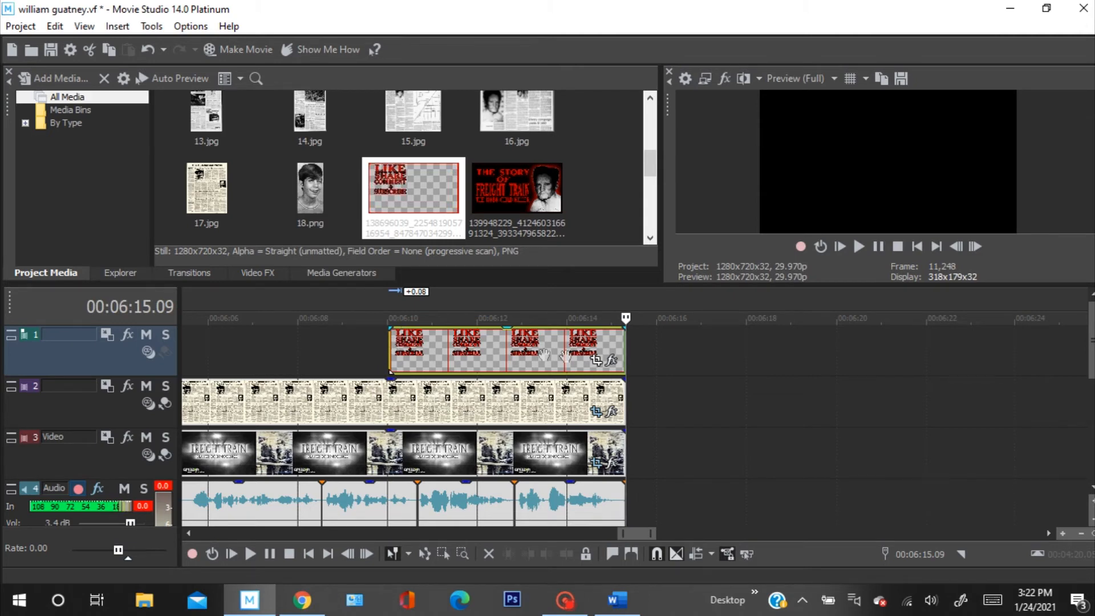
{"action": "scroll", "coordinate": [433, 343], "scroll_direction": "down", "scroll_amount": 2}
{"action": "scroll", "coordinate": [431, 340], "scroll_direction": "down", "scroll_amount": 1}
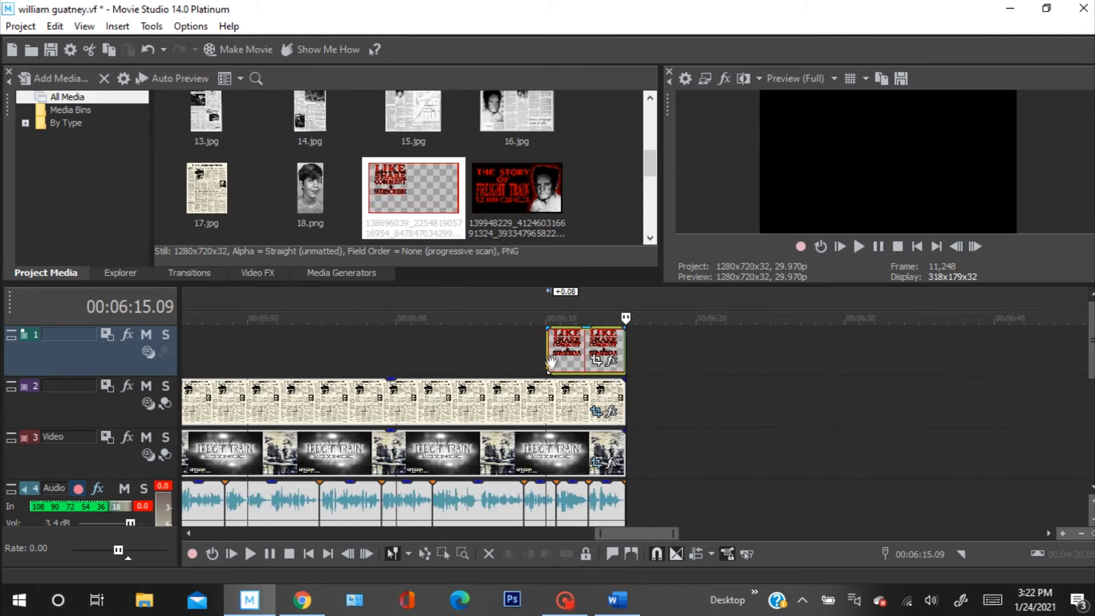
{"action": "left_click_drag", "start_coordinate": [549, 353], "coordinate": [398, 336]}
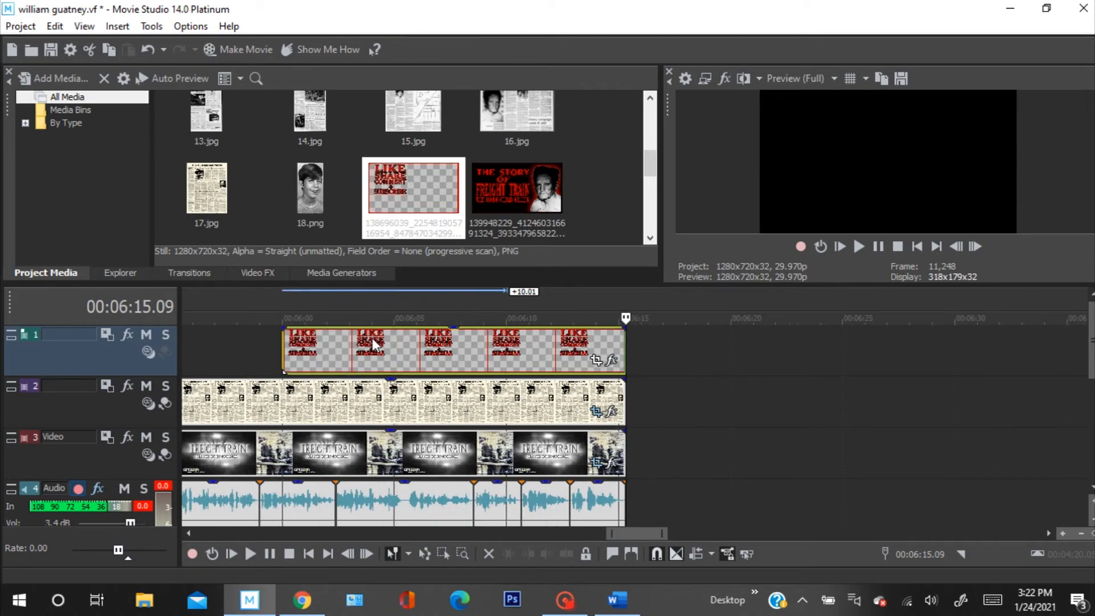
{"action": "left_click", "coordinate": [390, 351]}
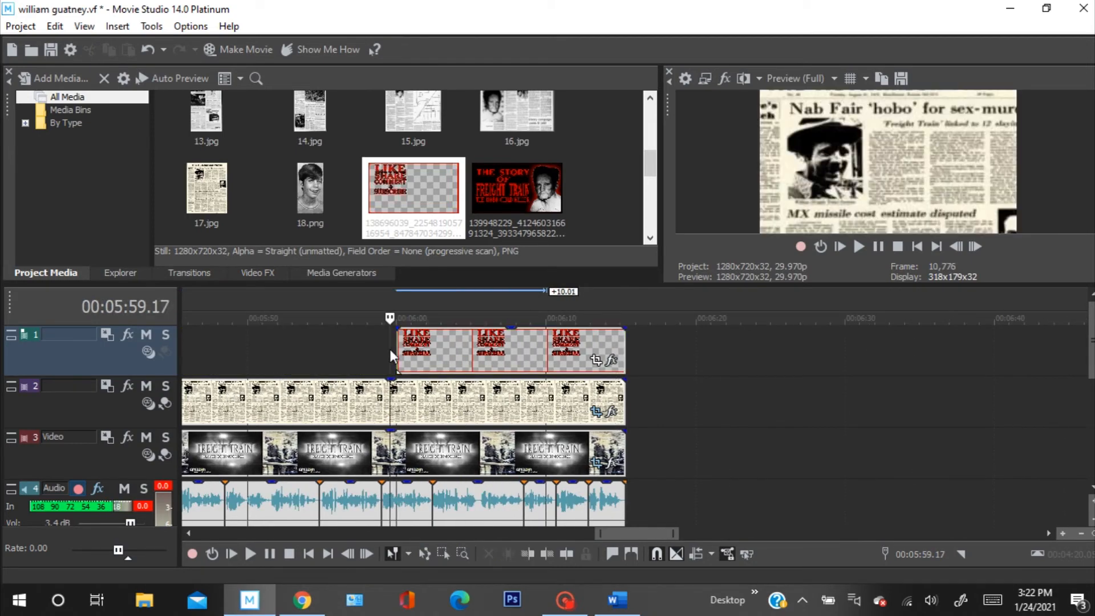
{"action": "scroll", "coordinate": [392, 346], "scroll_direction": "up", "scroll_amount": 5}
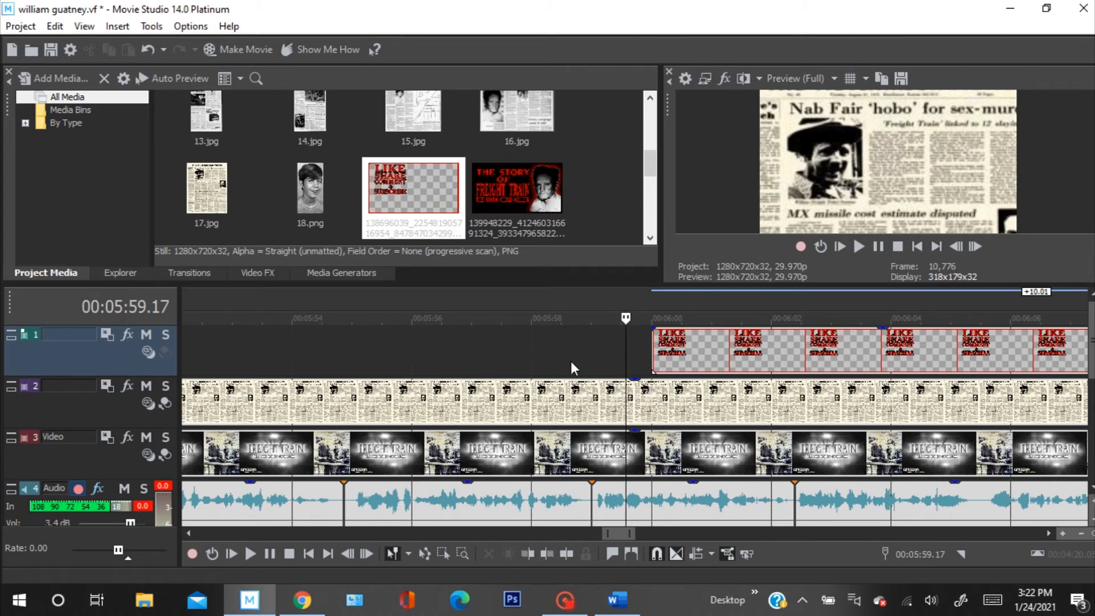
{"action": "left_click_drag", "start_coordinate": [650, 354], "coordinate": [354, 345]}
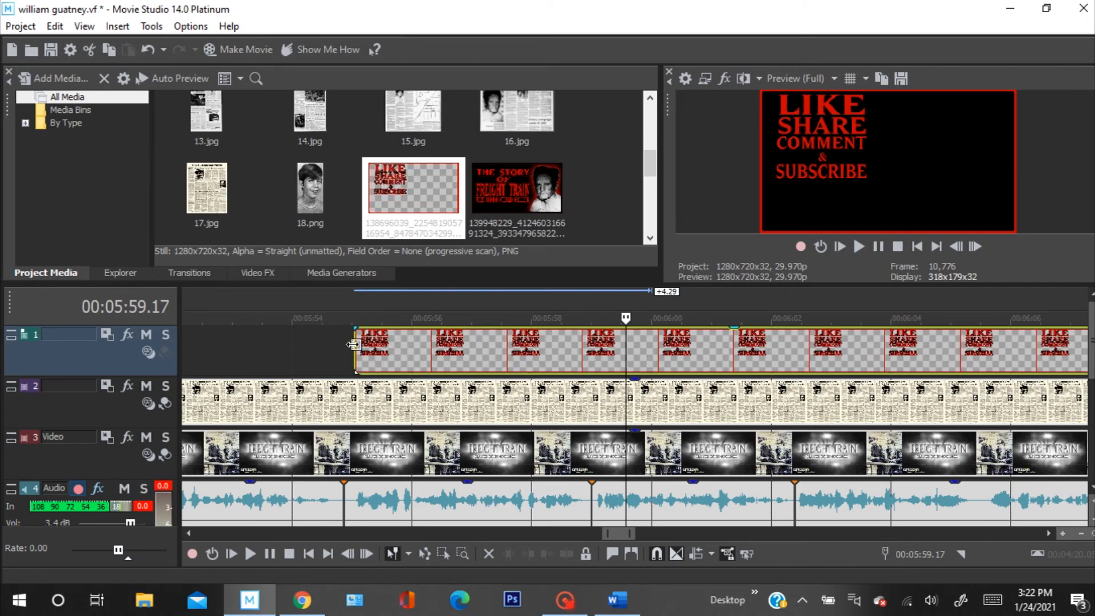
{"action": "scroll", "coordinate": [399, 359], "scroll_direction": "down", "scroll_amount": 2}
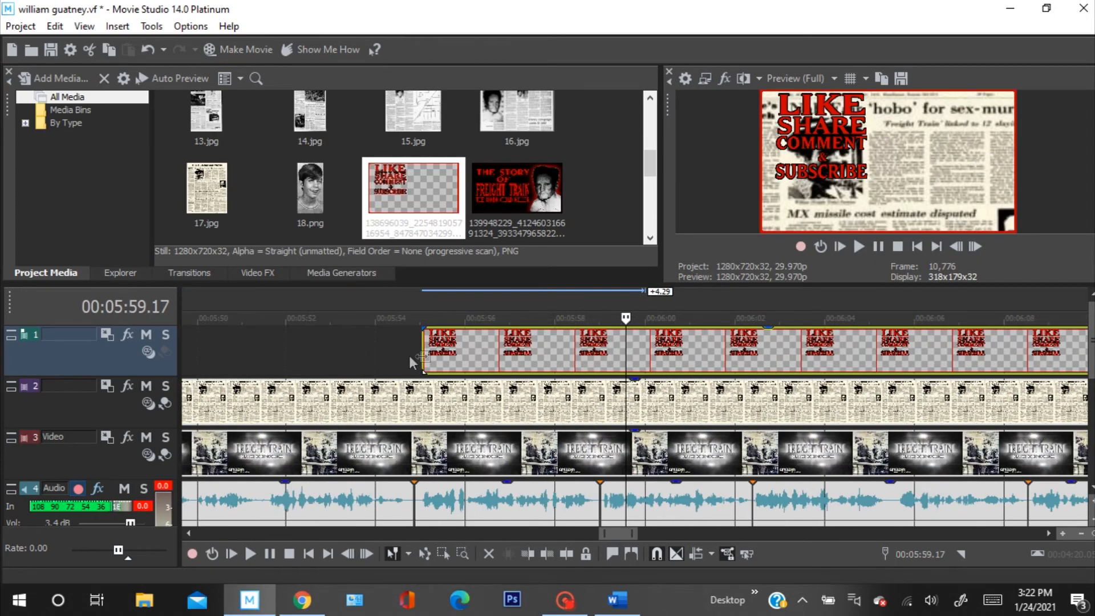
{"action": "left_click", "coordinate": [423, 356]}
{"action": "scroll", "coordinate": [435, 364], "scroll_direction": "up", "scroll_amount": 7}
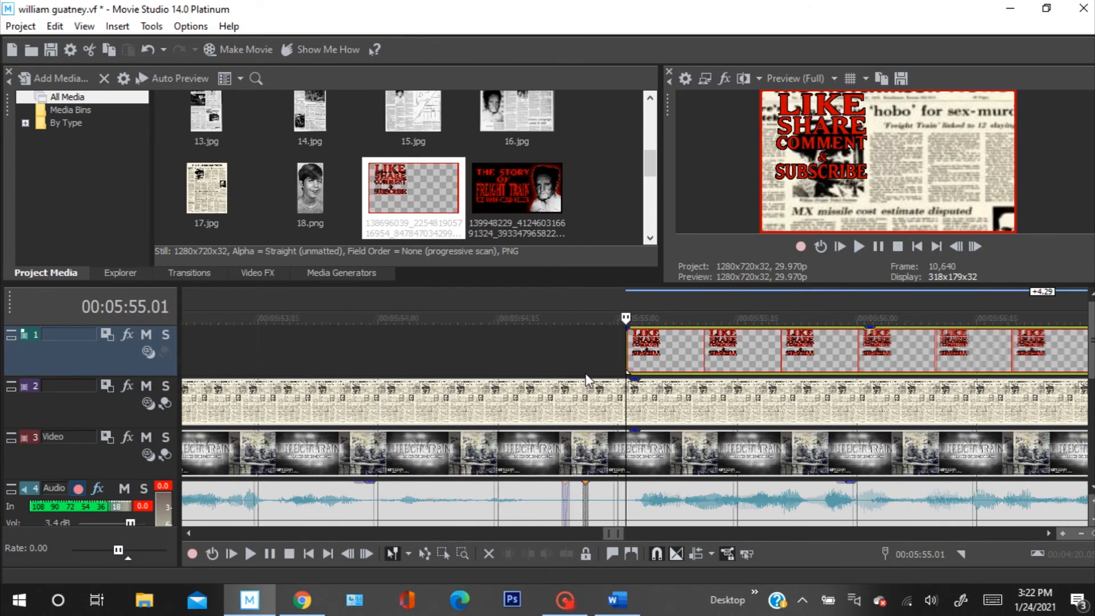
Trim the end of the last newspaper clip on track 2 to 00:05:55.01 and fade it out over about 2 seconds.
{"action": "scroll", "coordinate": [585, 373], "scroll_direction": "down", "scroll_amount": 15}
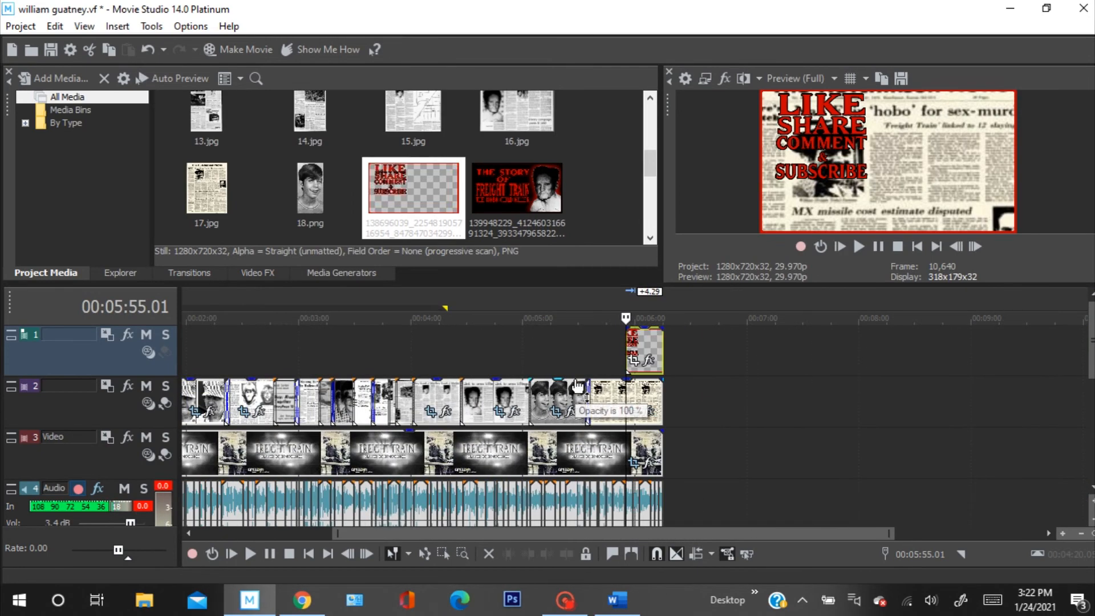
{"action": "scroll", "coordinate": [577, 387], "scroll_direction": "down", "scroll_amount": 2}
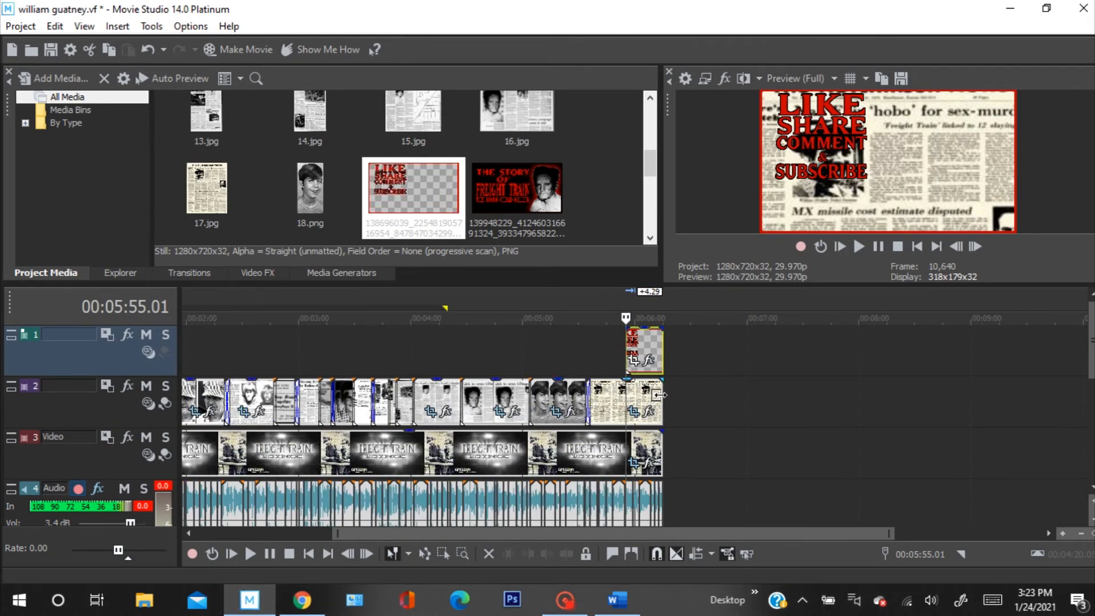
{"action": "left_click_drag", "start_coordinate": [661, 394], "coordinate": [637, 388]}
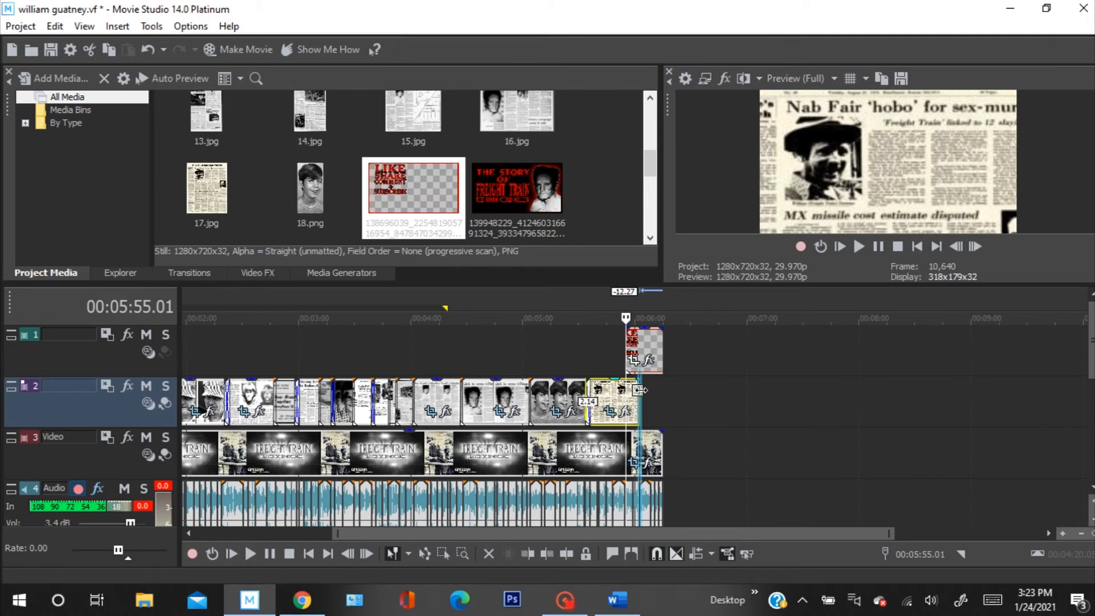
{"action": "left_click_drag", "start_coordinate": [637, 390], "coordinate": [628, 390]}
{"action": "scroll", "coordinate": [637, 395], "scroll_direction": "up", "scroll_amount": 6}
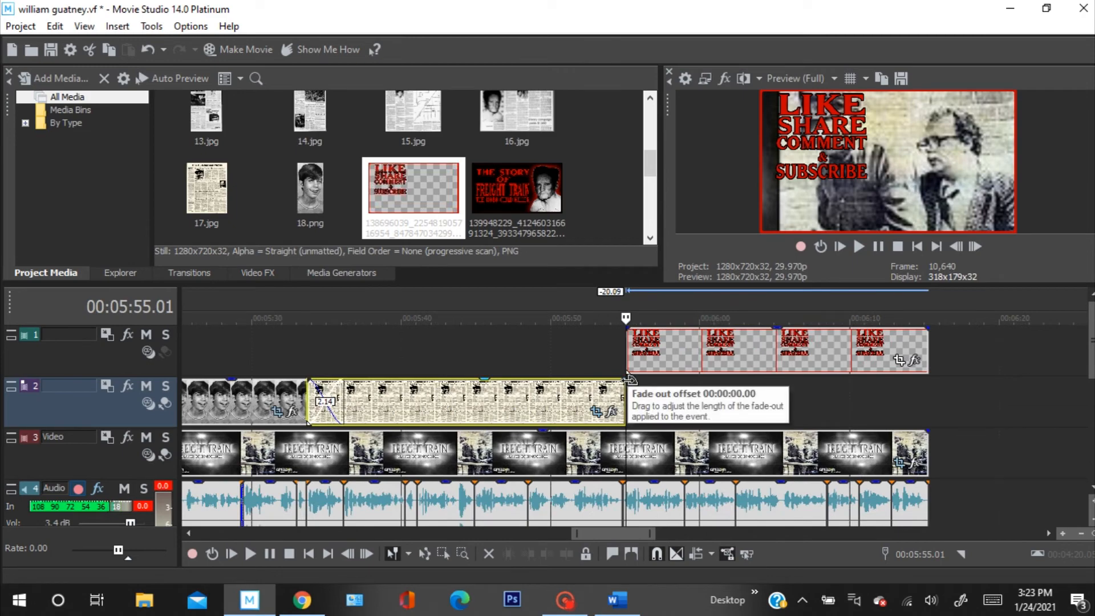
{"action": "left_click_drag", "start_coordinate": [625, 381], "coordinate": [593, 384]}
Shorten the track 3 background to about 00:06:04 with a long fade-out, and fade in the subscribe image over about 2 seconds.
{"action": "left_click_drag", "start_coordinate": [927, 446], "coordinate": [590, 445]}
{"action": "left_click_drag", "start_coordinate": [624, 317], "coordinate": [653, 333]}
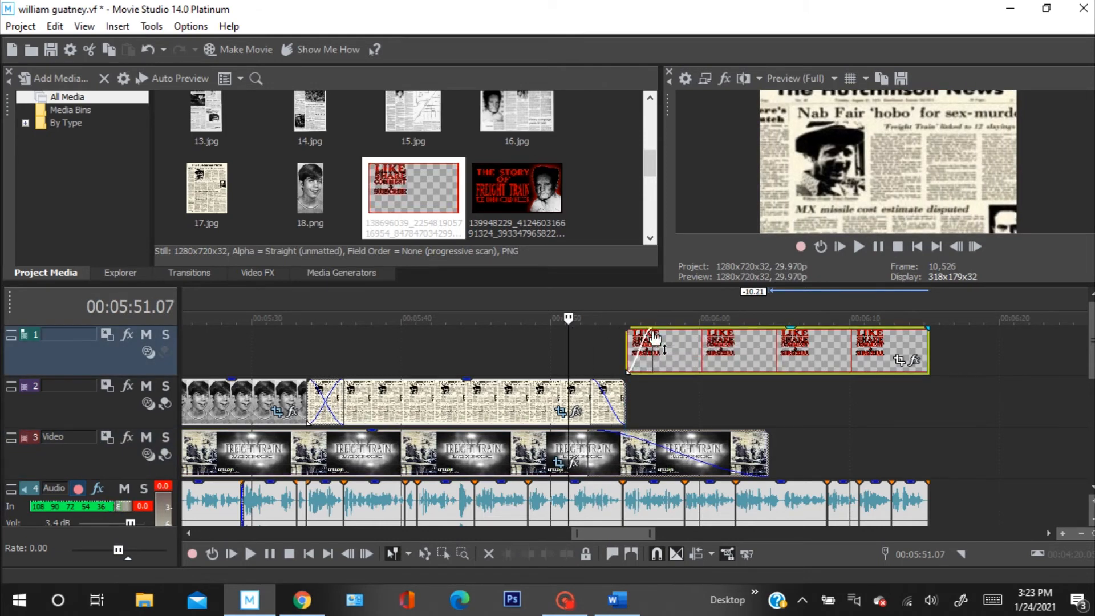
Play the ending from 00:05:51.07 to about 00:06:12 to check the fades and the subscribe image.
{"action": "left_click", "coordinate": [858, 246]}
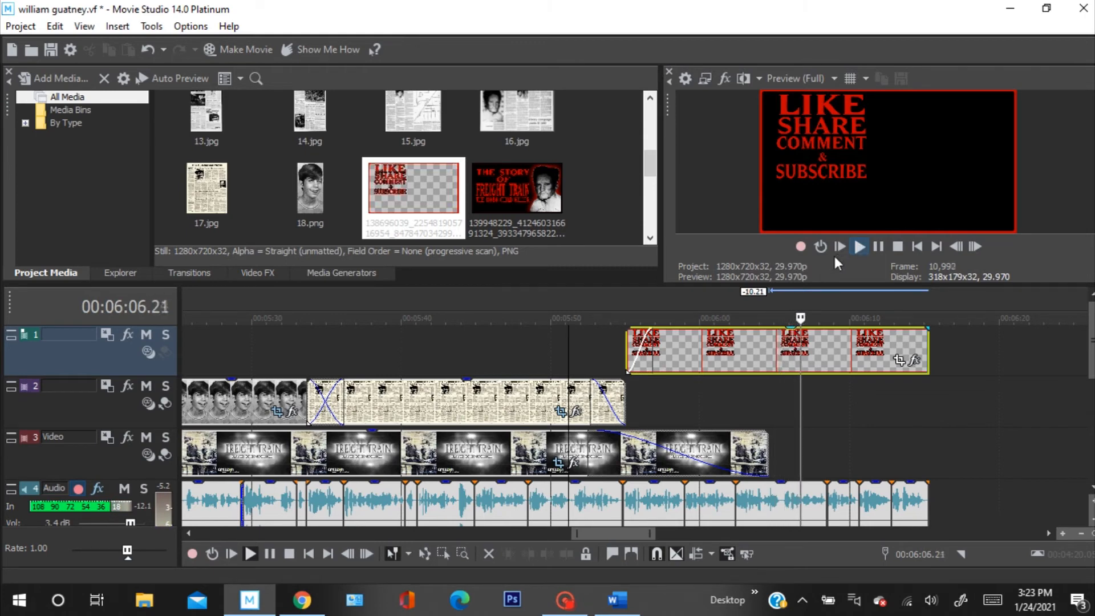
{"action": "left_click", "coordinate": [877, 245]}
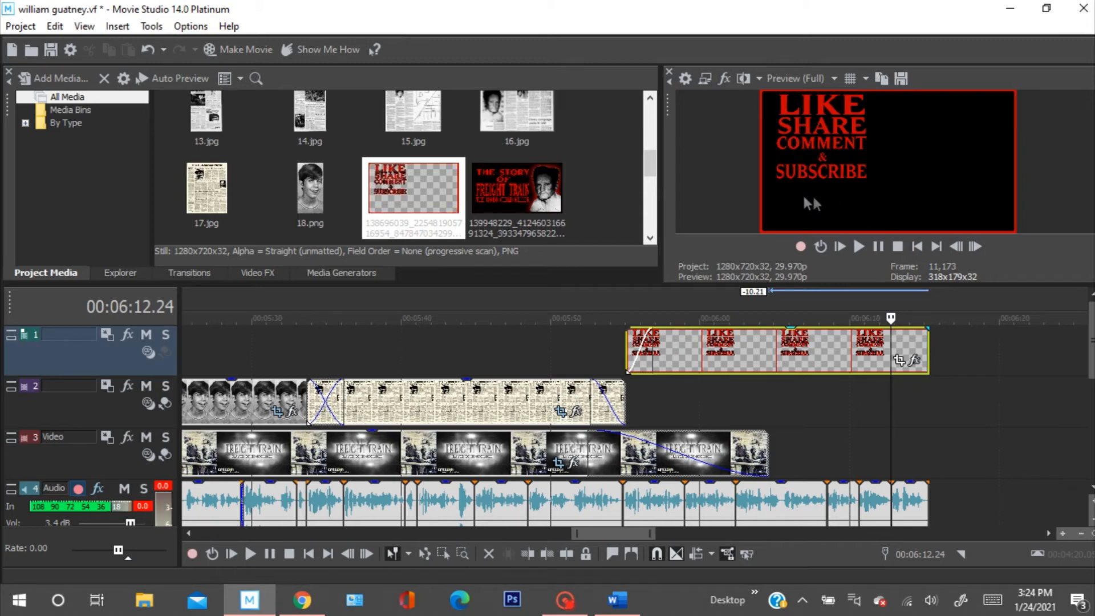
{"action": "scroll", "coordinate": [682, 364], "scroll_direction": "down", "scroll_amount": 10}
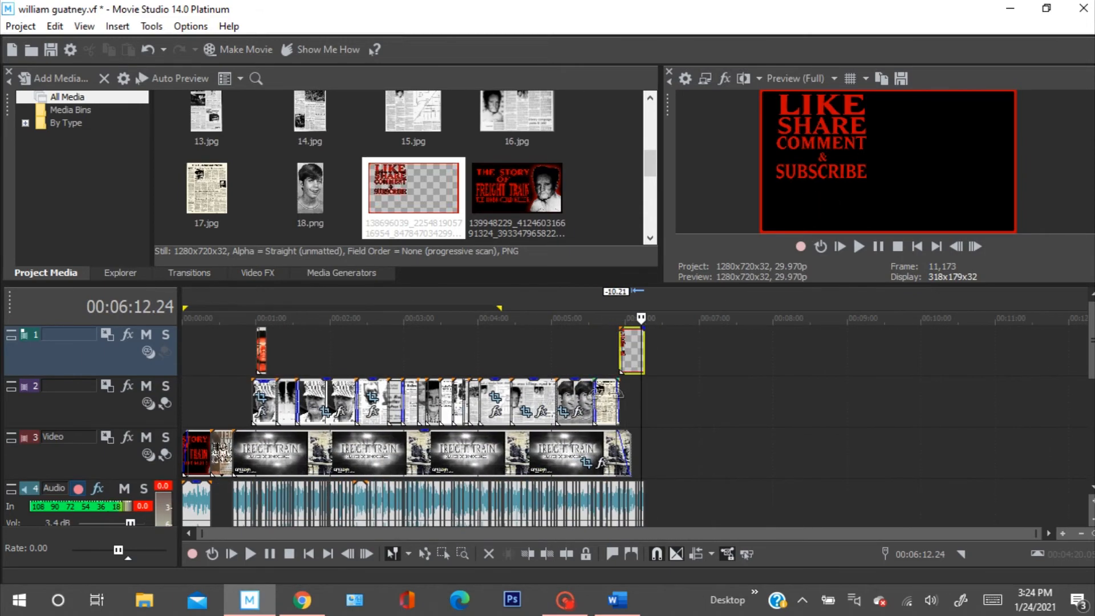
{"action": "scroll", "coordinate": [677, 344], "scroll_direction": "up", "scroll_amount": 10}
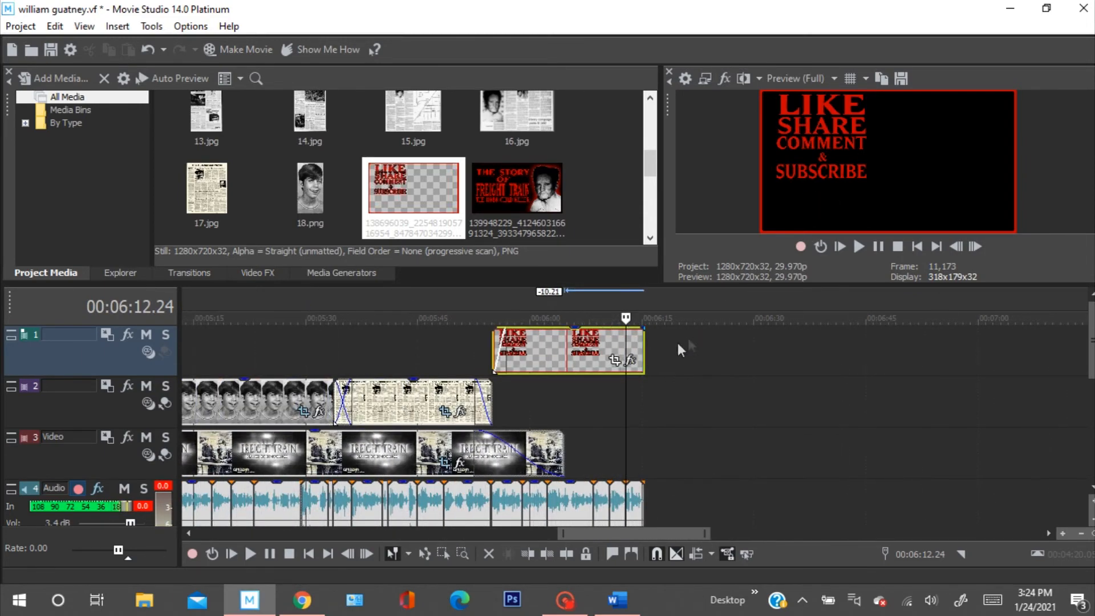
{"action": "scroll", "coordinate": [839, 354], "scroll_direction": "up", "scroll_amount": 2}
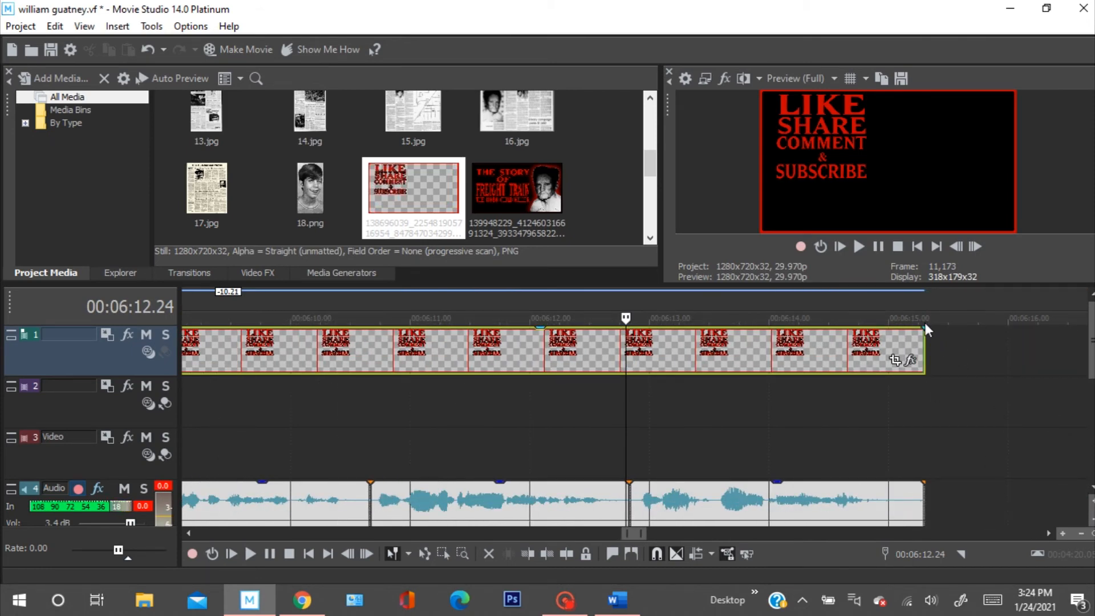
{"action": "scroll", "coordinate": [932, 337], "scroll_direction": "down", "scroll_amount": 8}
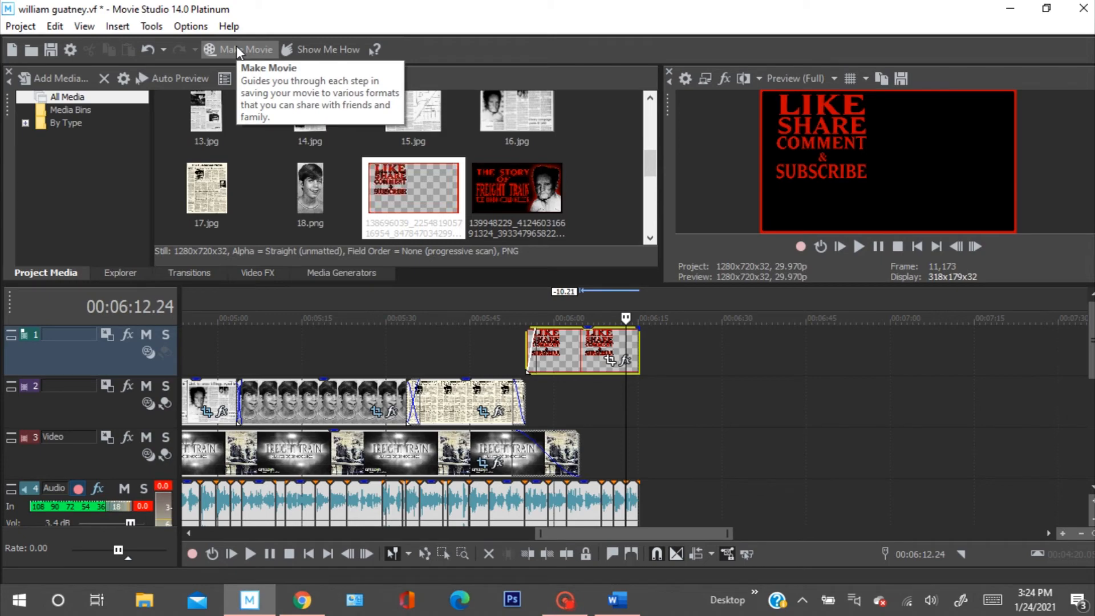
{"action": "scroll", "coordinate": [212, 356], "scroll_direction": "down", "scroll_amount": 6}
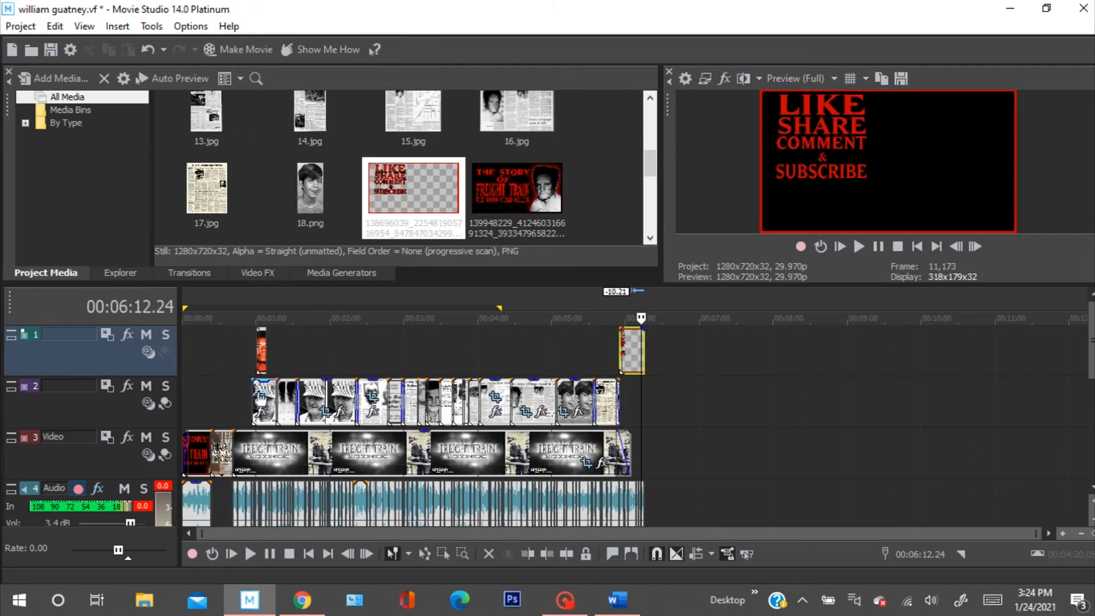
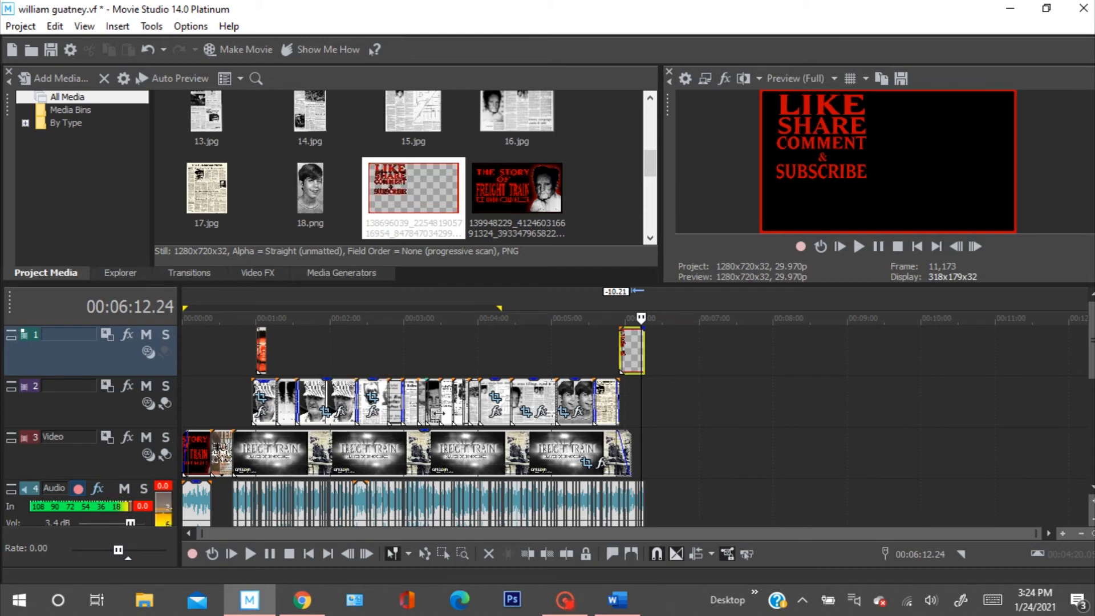
{"action": "left_click", "coordinate": [22, 26]}
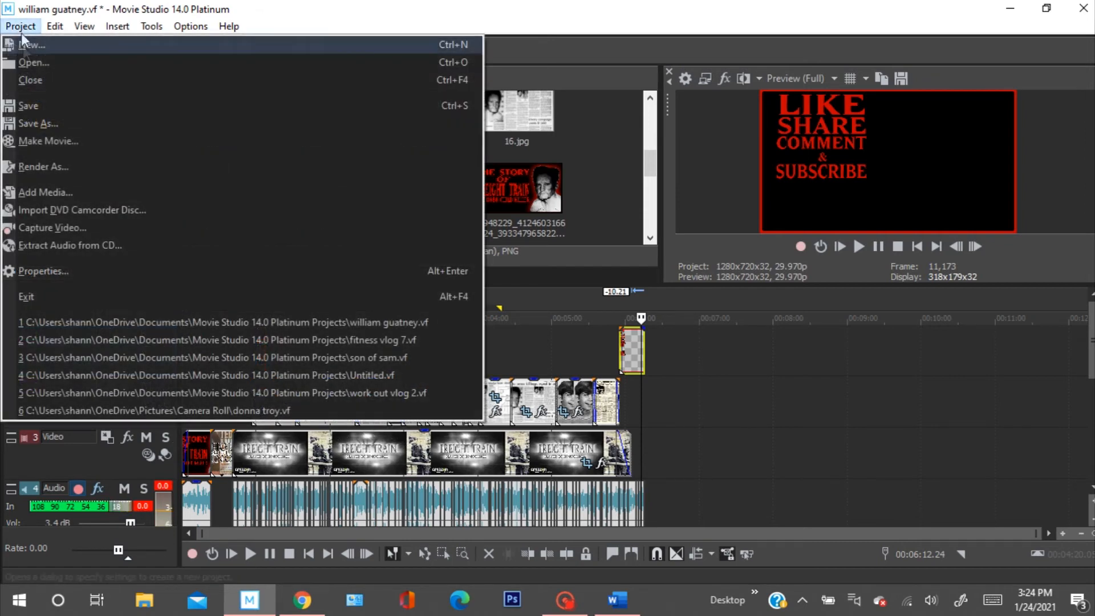
{"action": "left_click", "coordinate": [63, 124]}
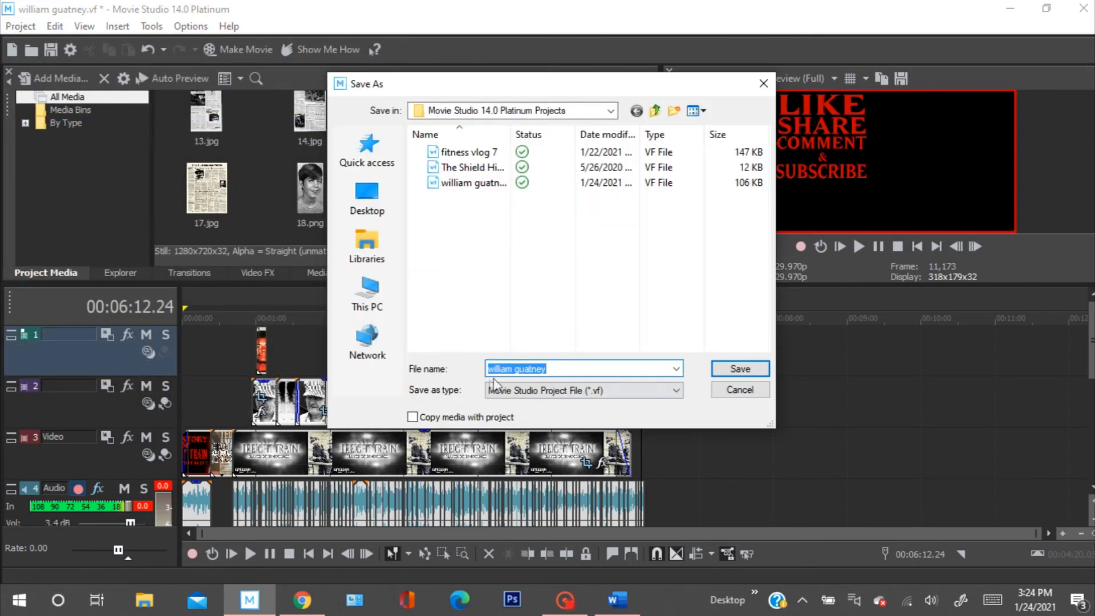
{"action": "left_click", "coordinate": [749, 372]}
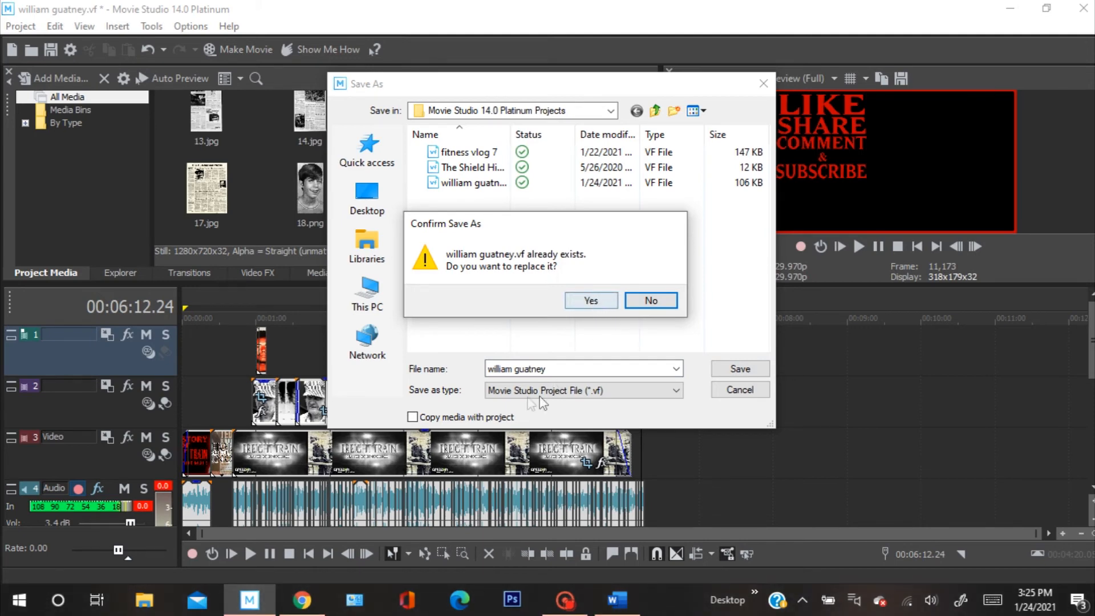
{"action": "left_click", "coordinate": [591, 300]}
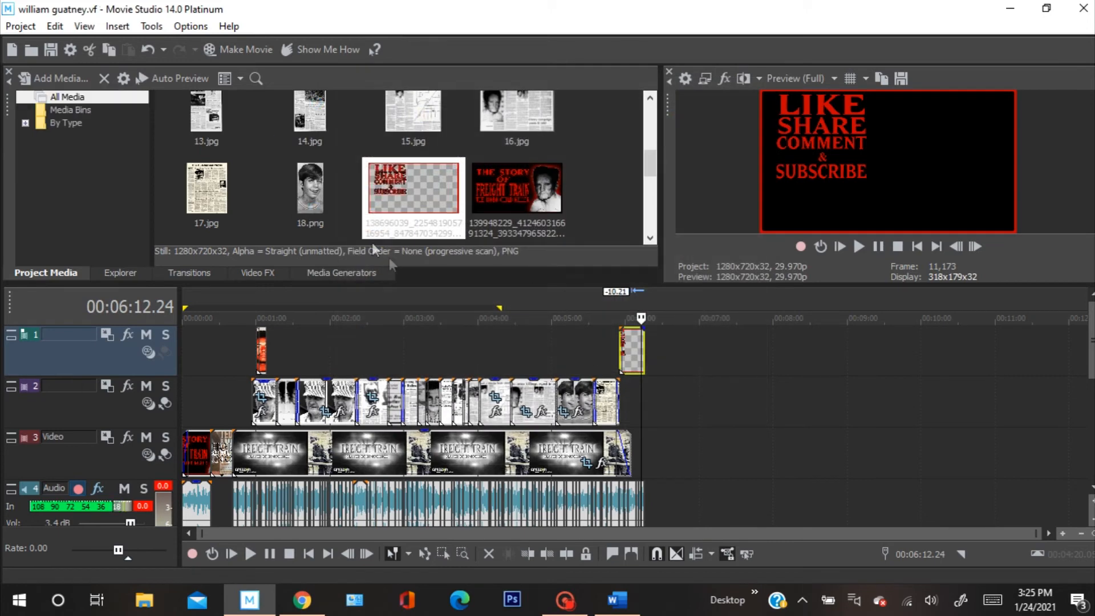
Review the Make Movie options for saving to the hard drive as AVCHD, including the advanced render templates, without rendering.
{"action": "left_click", "coordinate": [223, 51]}
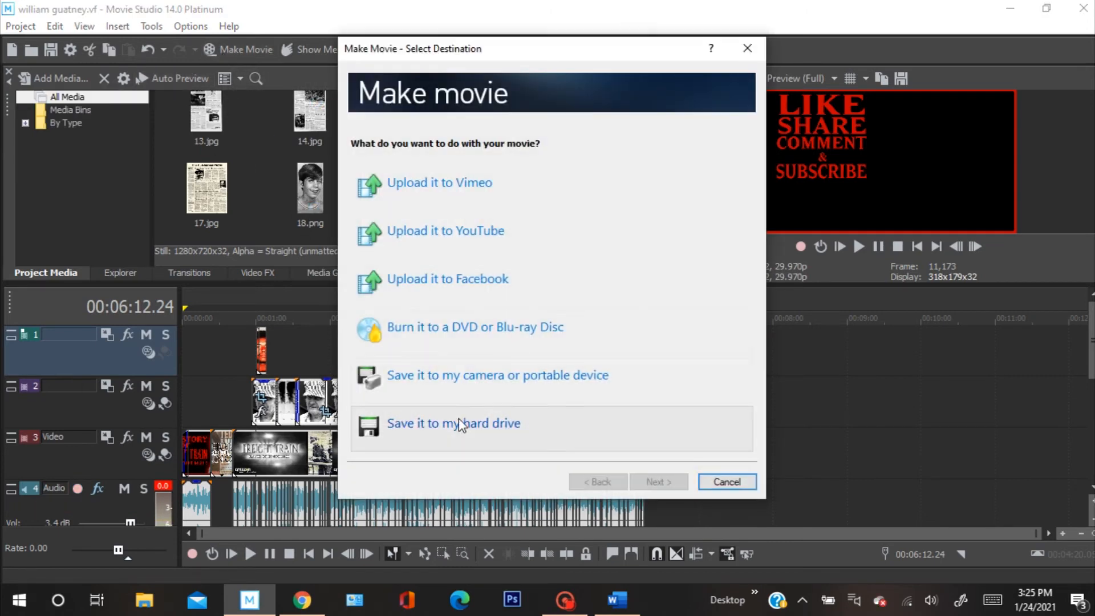
{"action": "left_click", "coordinate": [461, 425]}
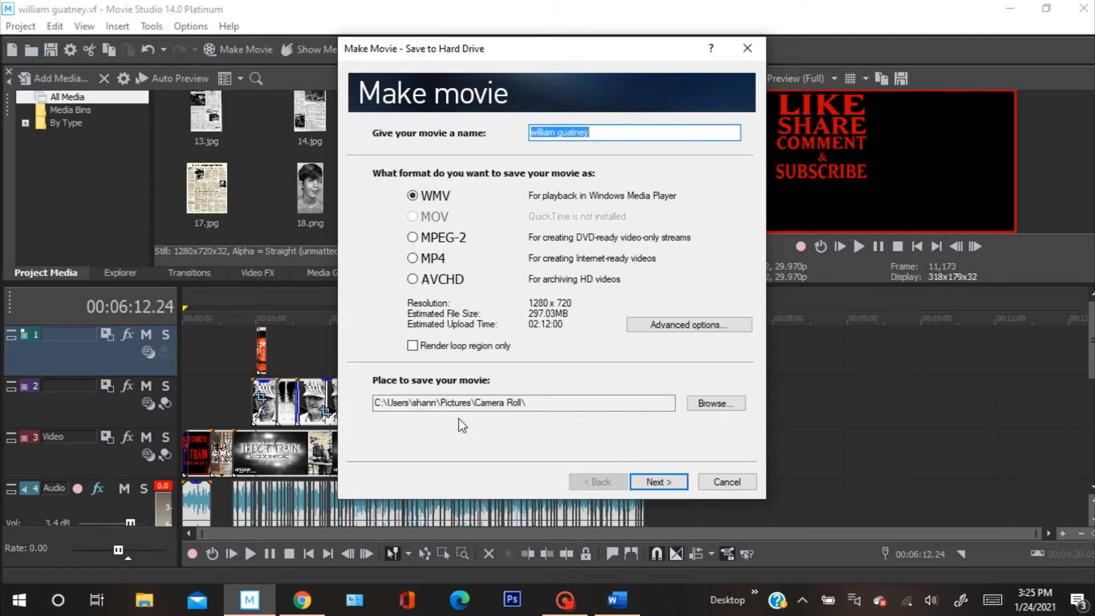
{"action": "left_click", "coordinate": [412, 279]}
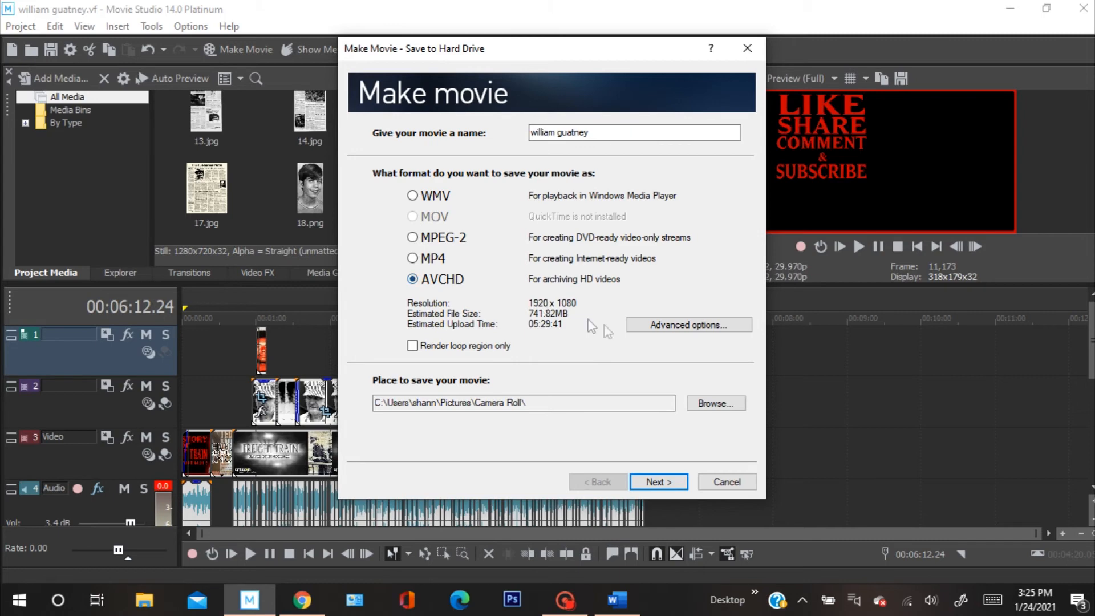
{"action": "left_click", "coordinate": [675, 326]}
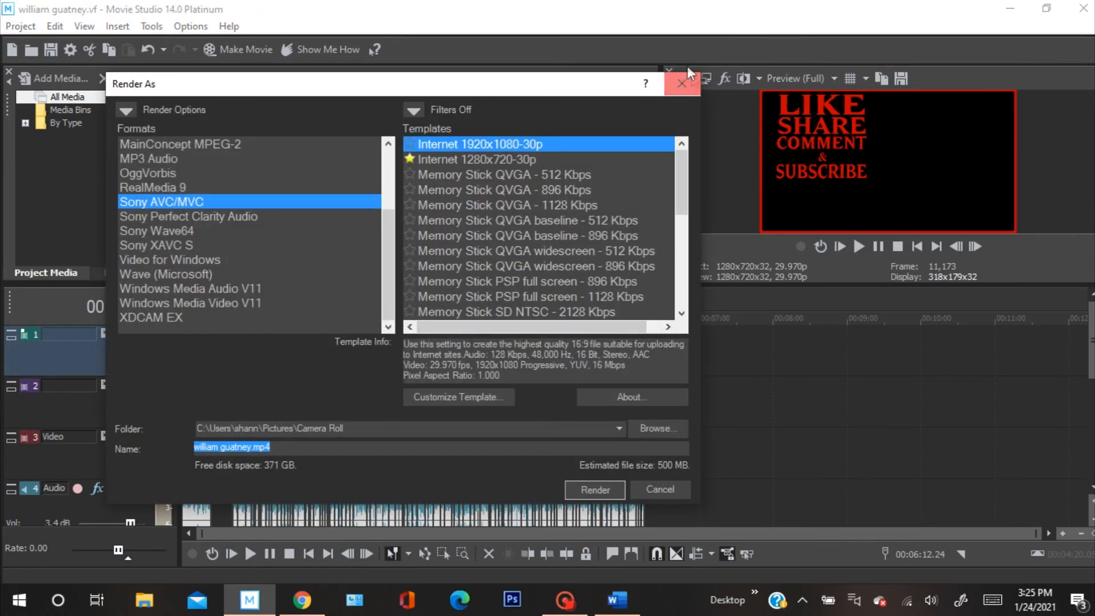
{"action": "left_click", "coordinate": [682, 84]}
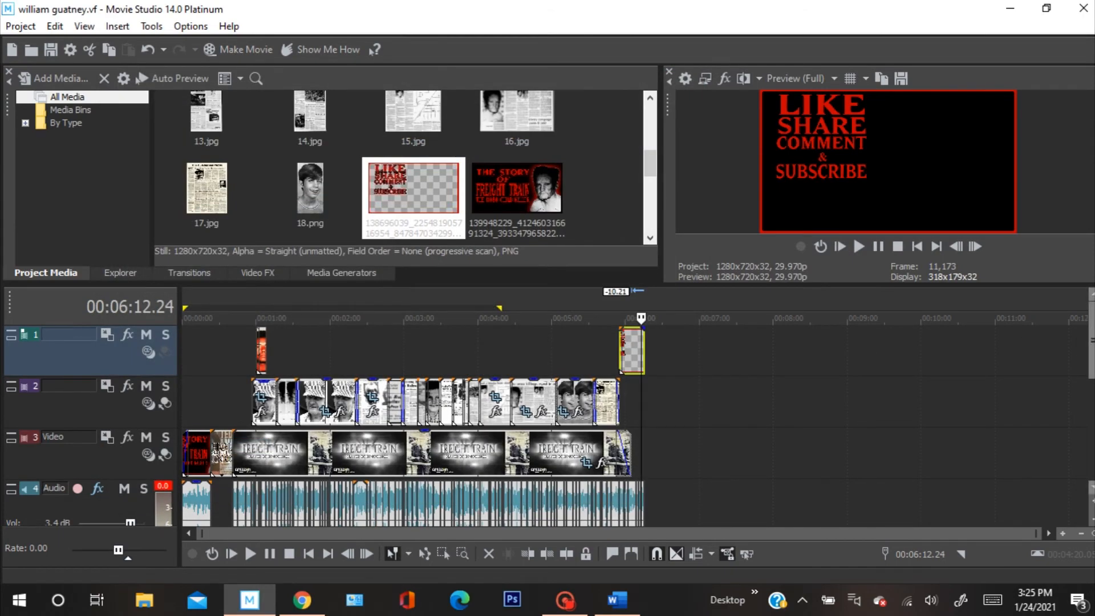
Import the songs Sweetly My Heart, Wandering Soul, Nocturne and Impertinence from the Downloads folder into the project media.
{"action": "scroll", "coordinate": [1083, 345], "scroll_direction": "down", "scroll_amount": 2}
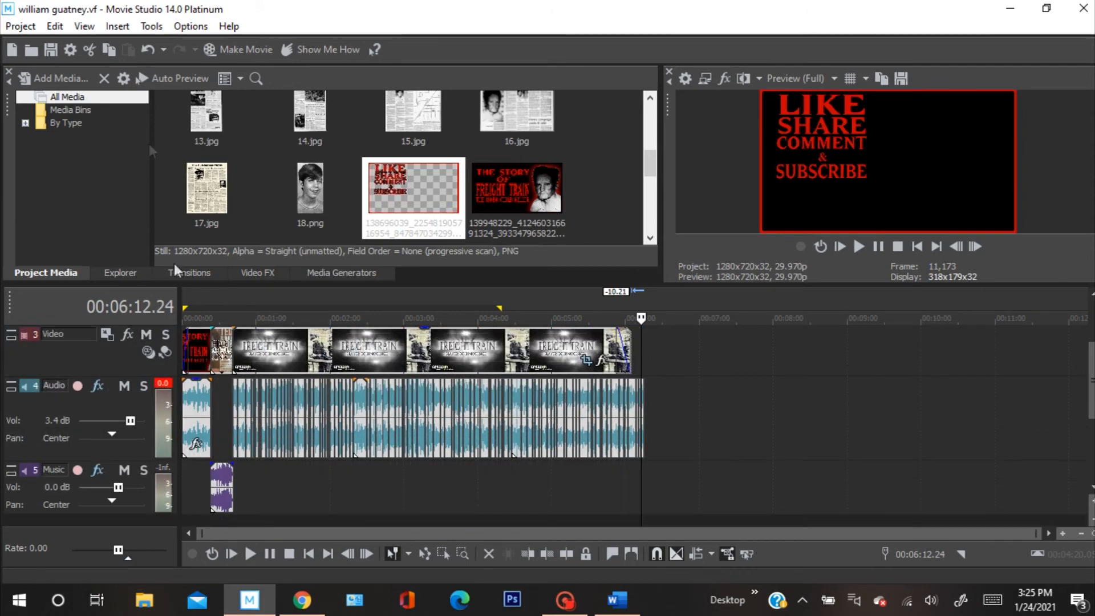
{"action": "left_click", "coordinate": [59, 74]}
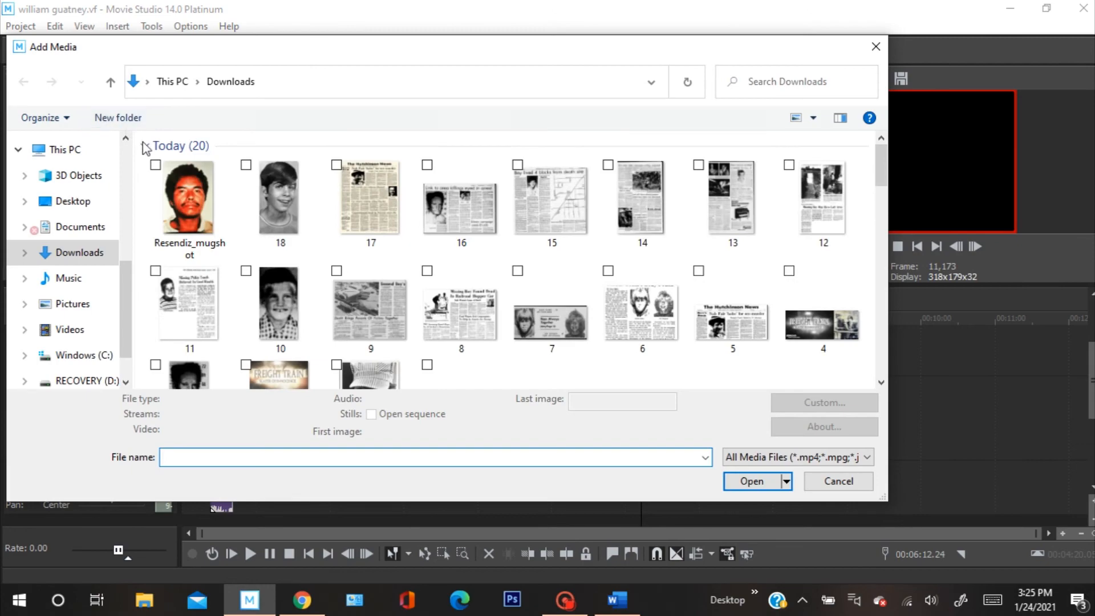
{"action": "scroll", "coordinate": [172, 238], "scroll_direction": "down", "scroll_amount": 5}
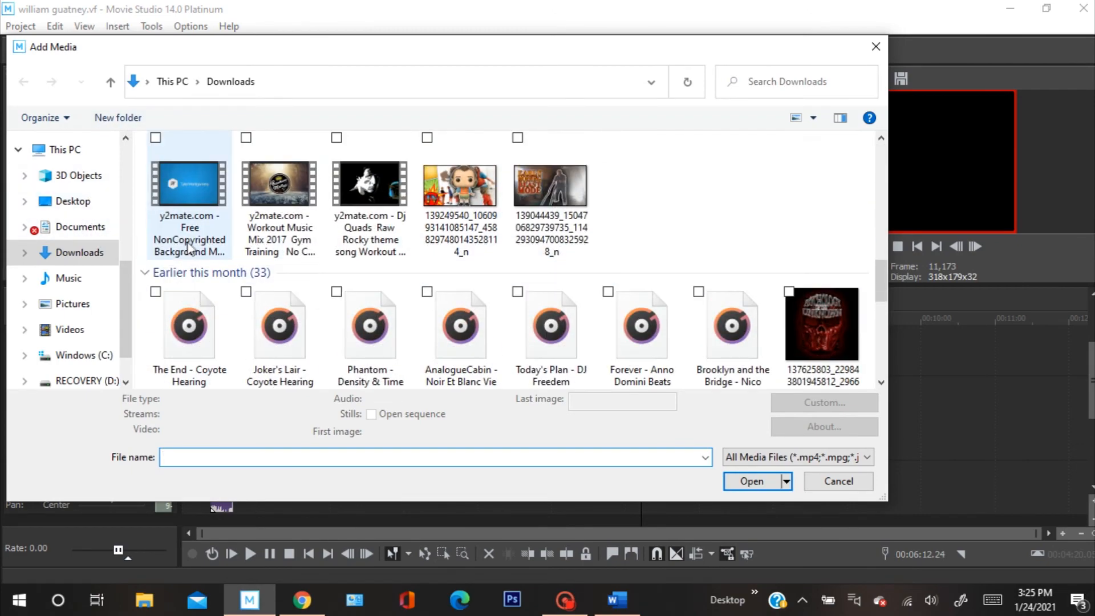
{"action": "scroll", "coordinate": [191, 248], "scroll_direction": "down", "scroll_amount": 3}
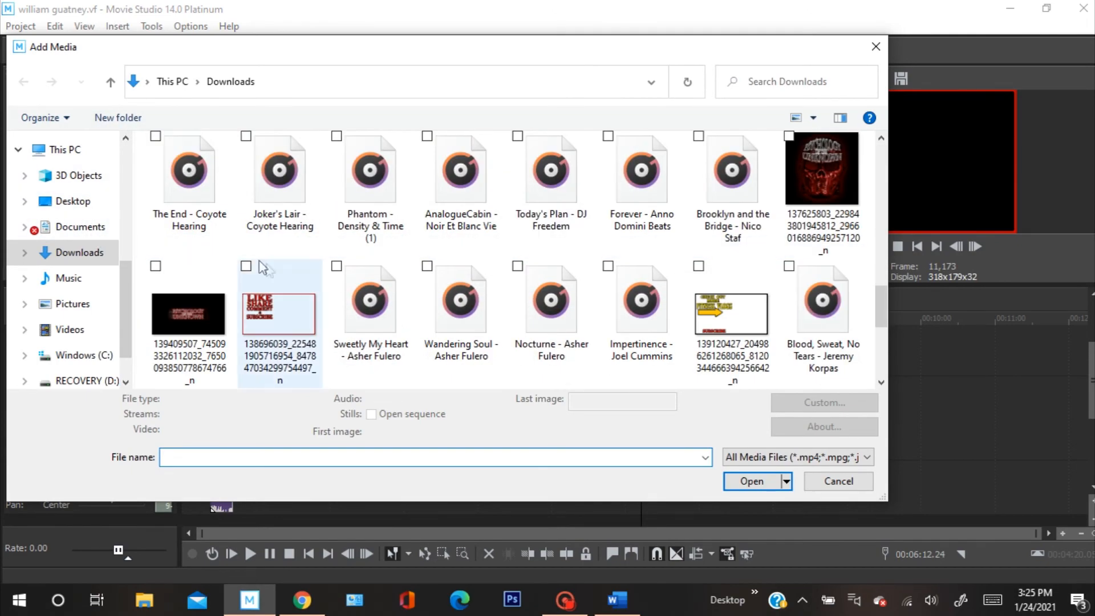
{"action": "left_click", "coordinate": [337, 267]}
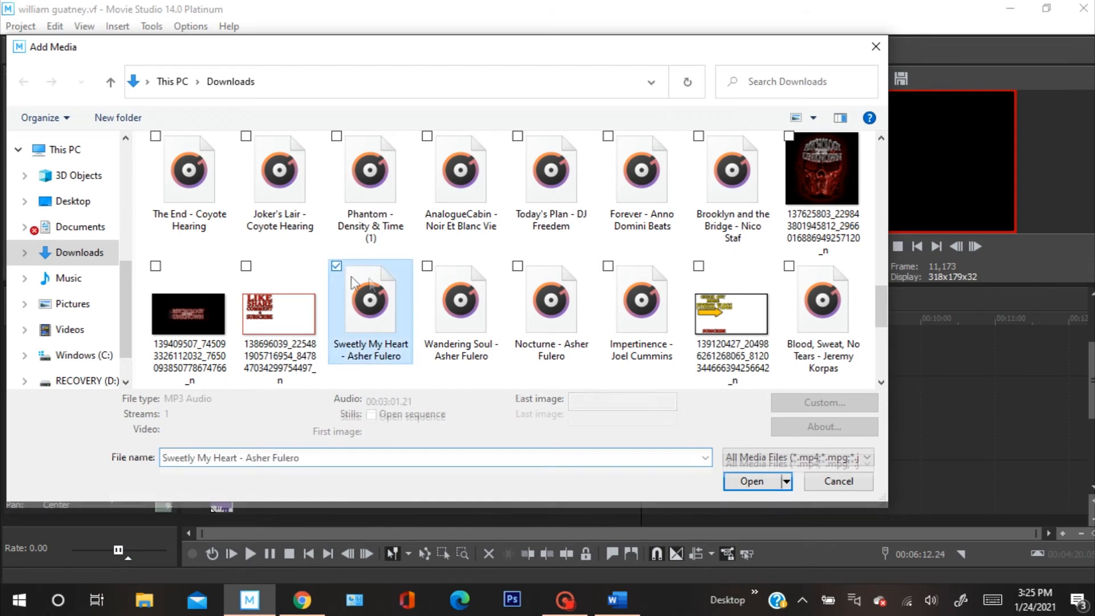
{"action": "left_click", "coordinate": [427, 267]}
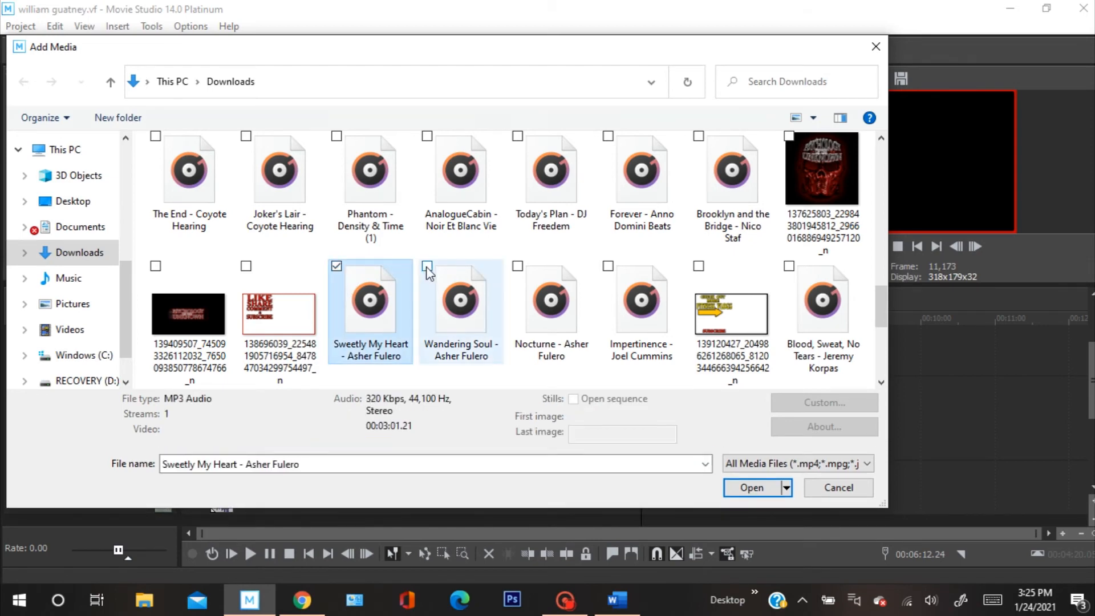
{"action": "left_click", "coordinate": [517, 266]}
{"action": "left_click", "coordinate": [609, 268]}
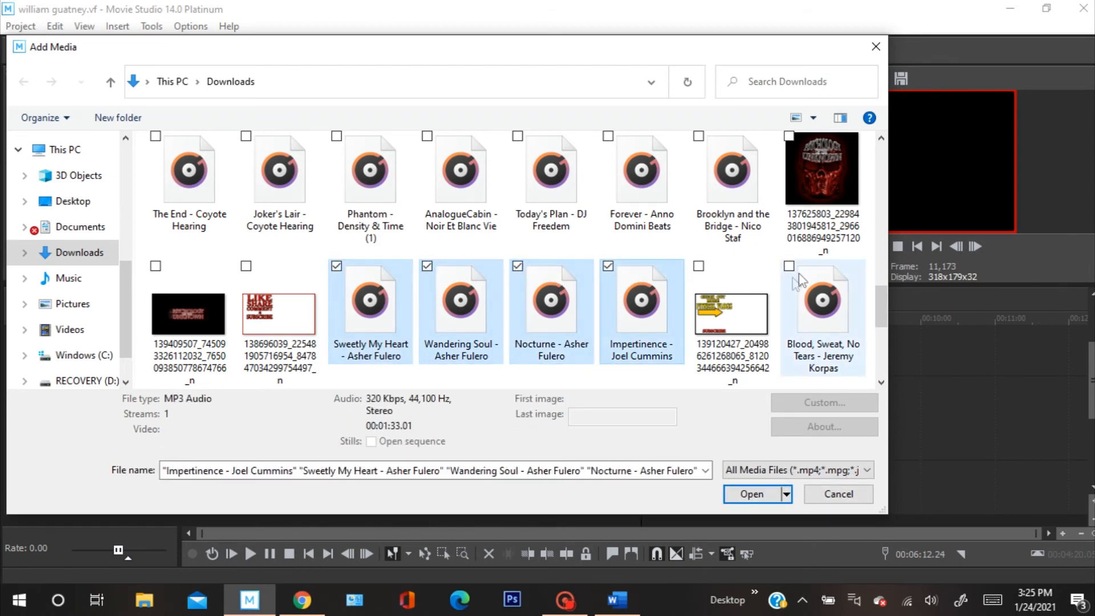
{"action": "left_click", "coordinate": [749, 499]}
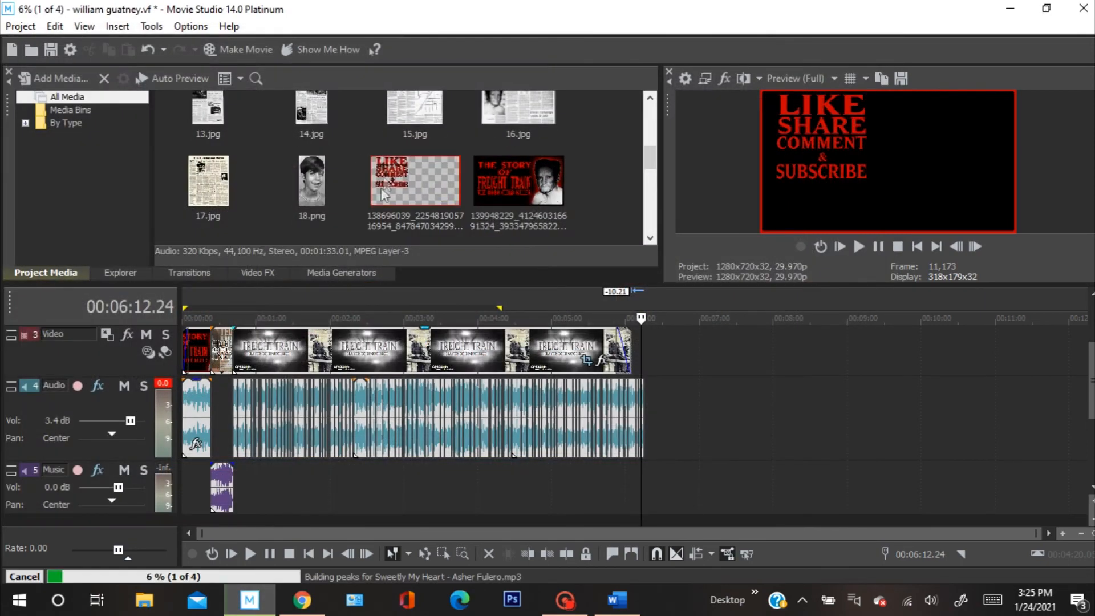
Lay the four songs end to end on the Music track after the existing music and cut off the third song at 00:06:15.08.
{"action": "left_click_drag", "start_coordinate": [280, 132], "coordinate": [246, 497]}
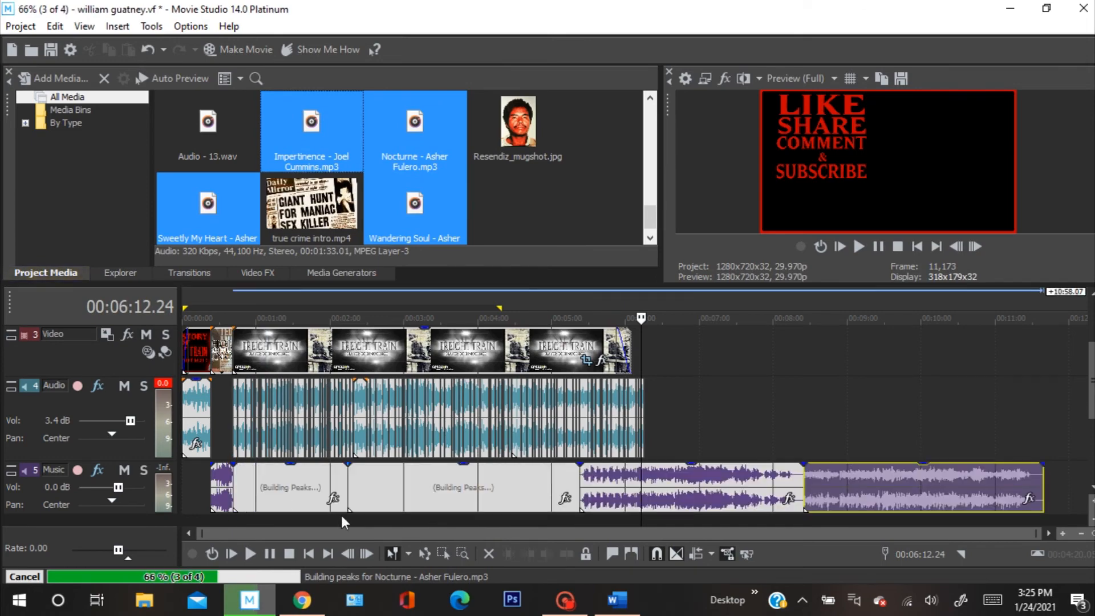
{"action": "left_click", "coordinate": [647, 477]}
{"action": "scroll", "coordinate": [697, 443], "scroll_direction": "up", "scroll_amount": 8}
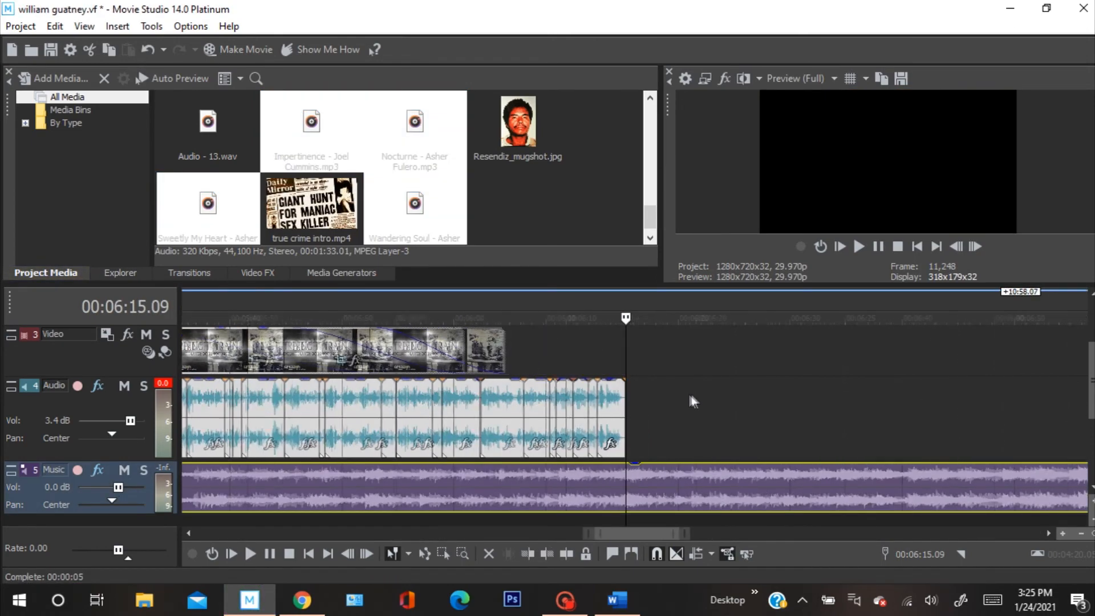
{"action": "key", "text": "Left"}
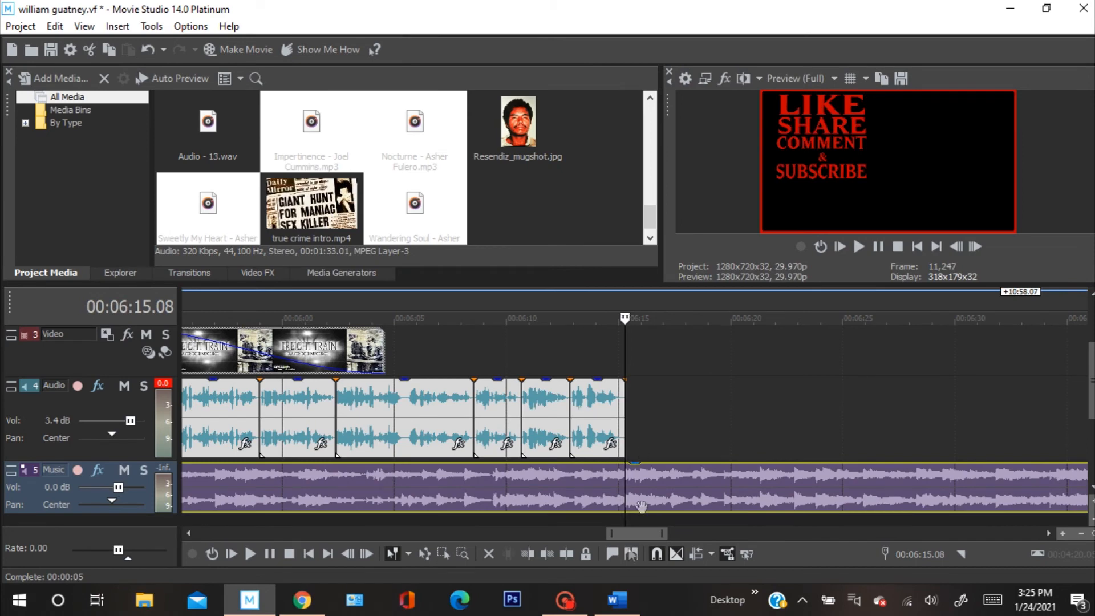
{"action": "left_click", "coordinate": [570, 551]}
{"action": "right_click", "coordinate": [703, 495]}
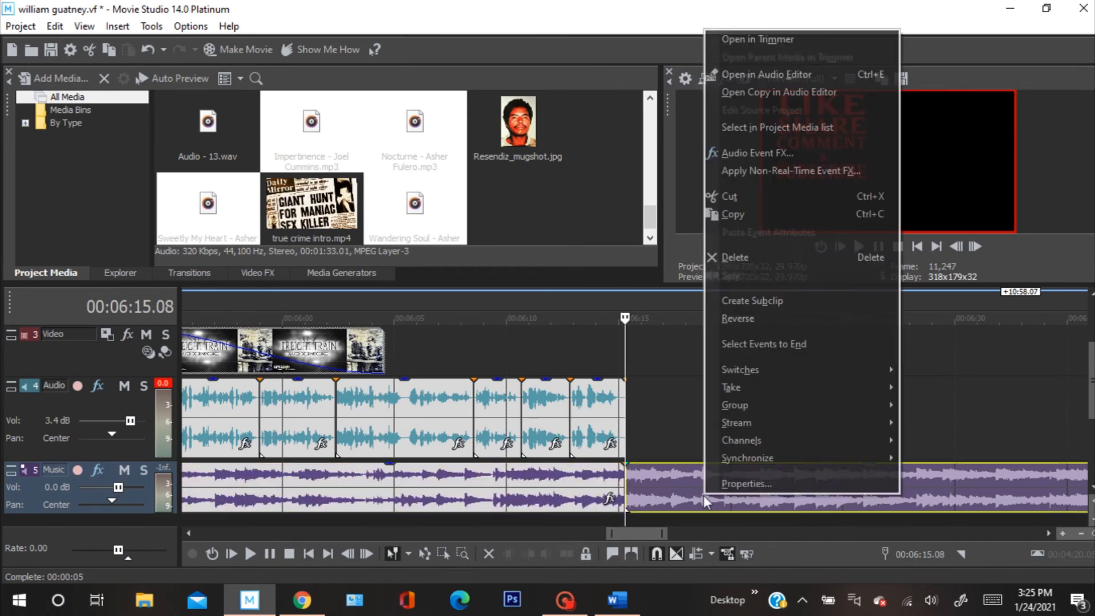
{"action": "left_click", "coordinate": [761, 255]}
{"action": "scroll", "coordinate": [733, 391], "scroll_direction": "down", "scroll_amount": 5}
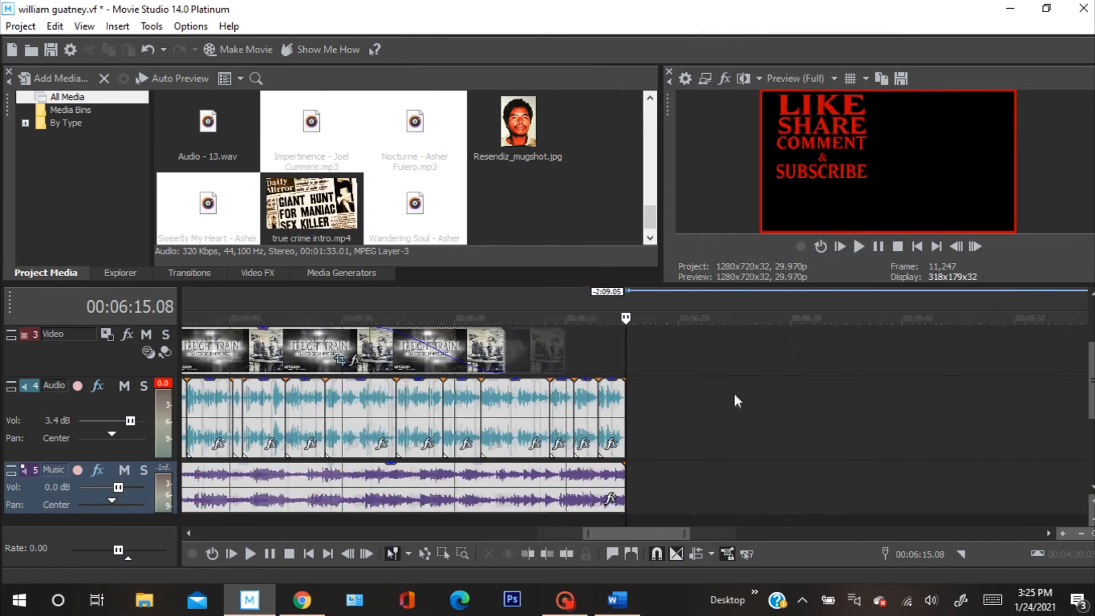
Delete the leftover Wandering Soul clip beyond the end of the video on the Music track.
{"action": "scroll", "coordinate": [731, 406], "scroll_direction": "down", "scroll_amount": 3}
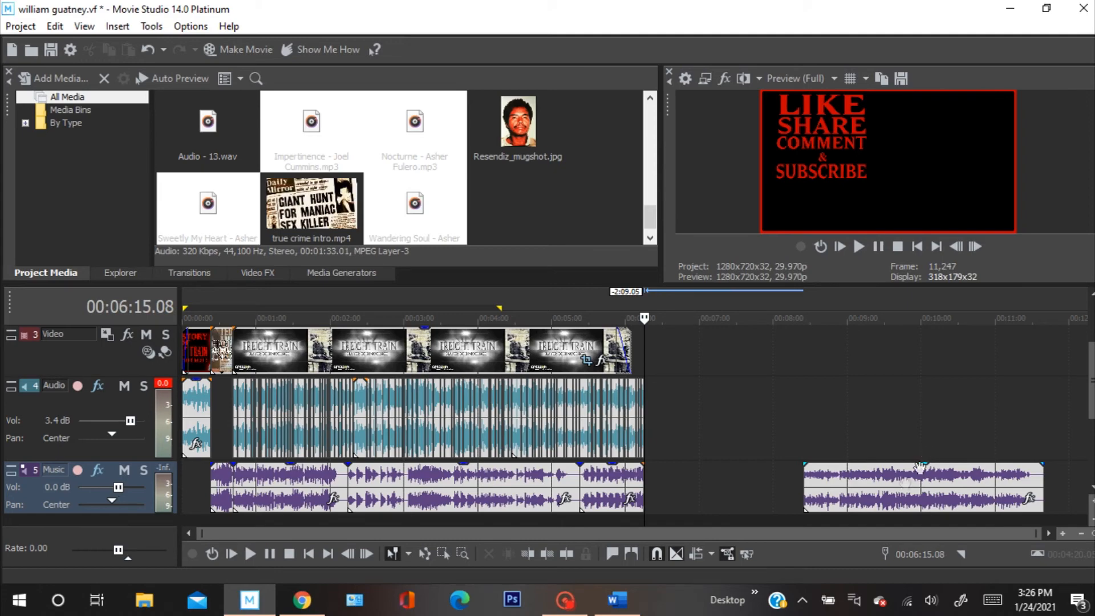
{"action": "right_click", "coordinate": [899, 488]}
{"action": "left_click", "coordinate": [863, 361]}
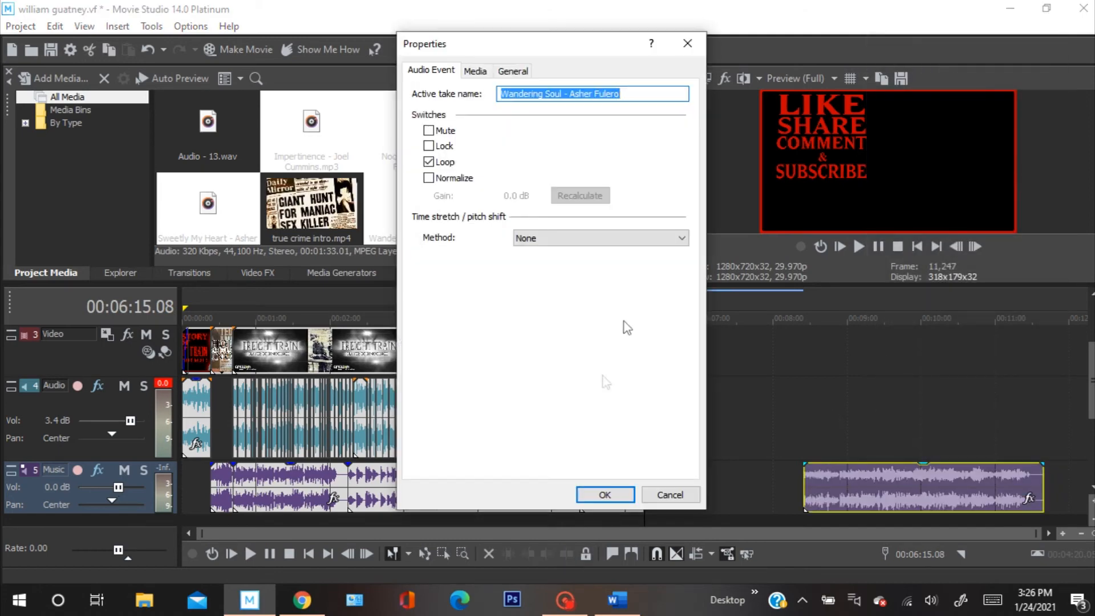
{"action": "left_click", "coordinate": [685, 43]}
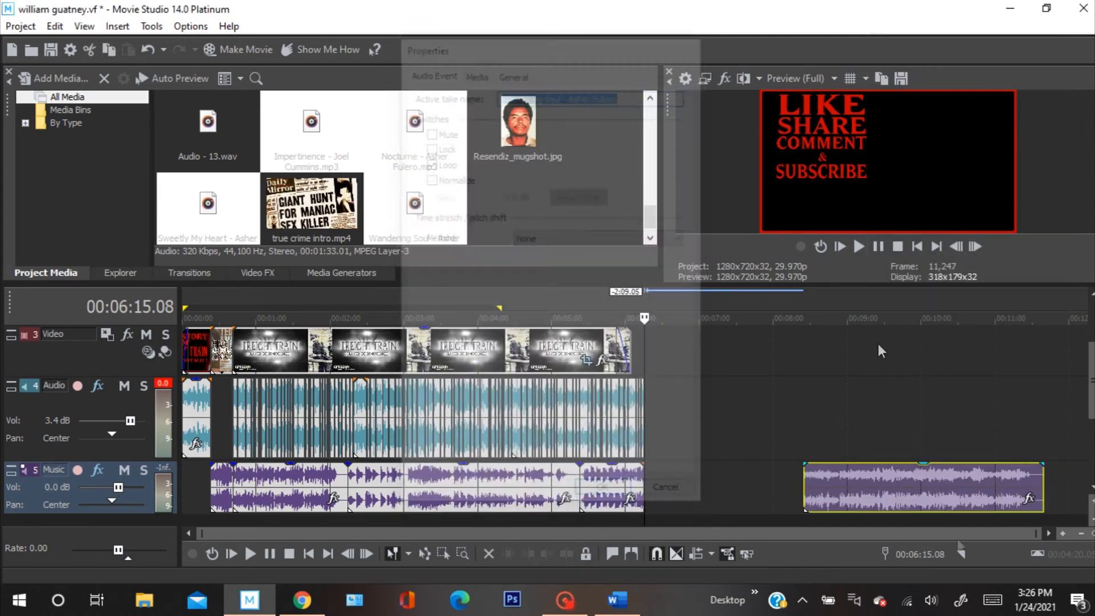
{"action": "right_click", "coordinate": [865, 487]}
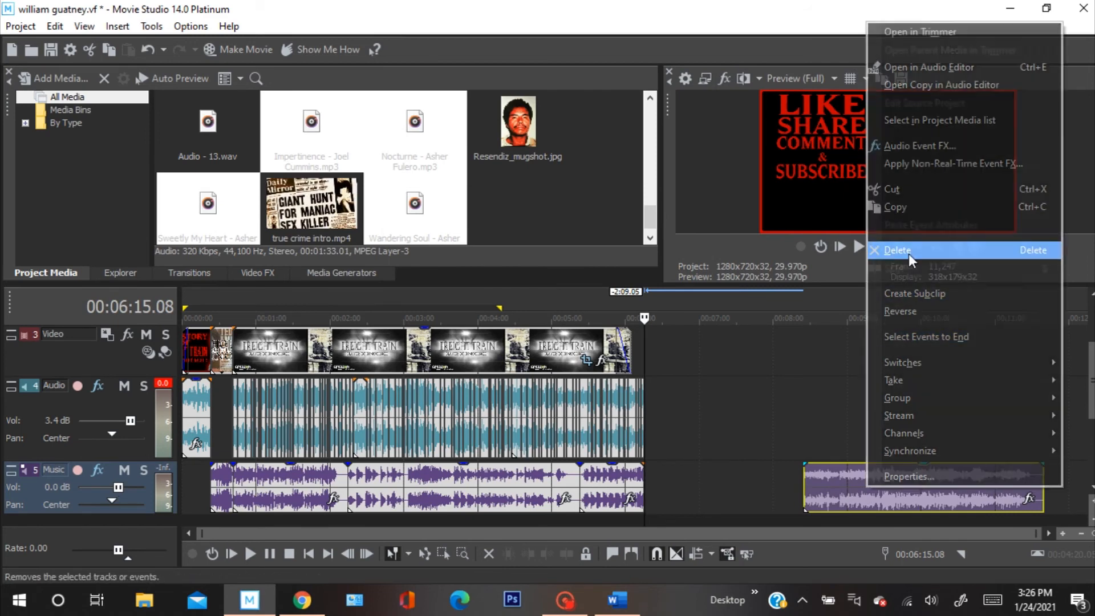
{"action": "left_click", "coordinate": [909, 254]}
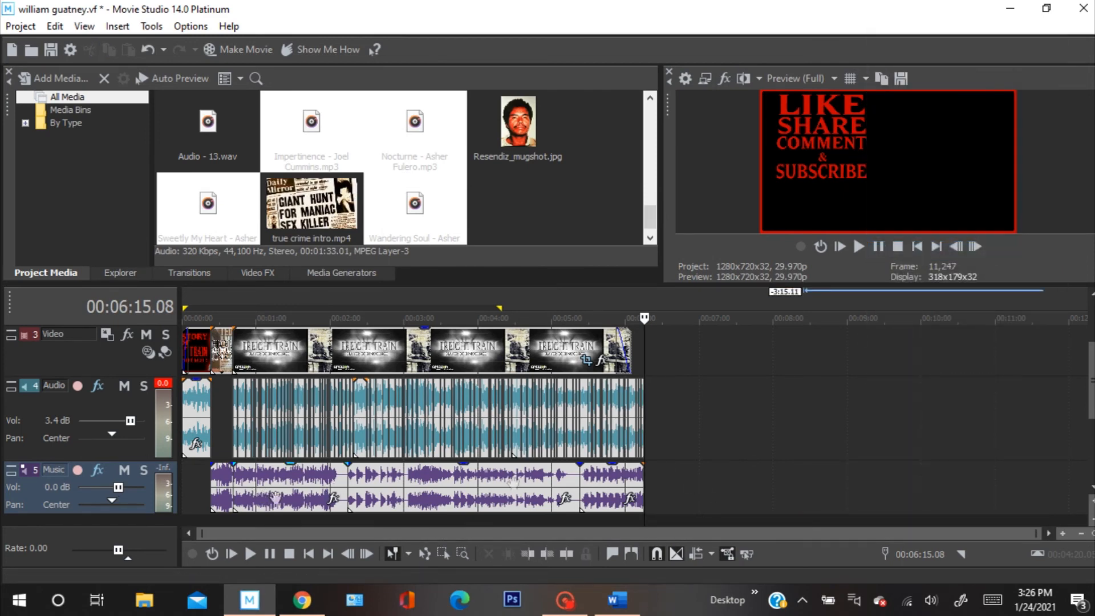
Move the three added songs down from the Music track onto a new audio track, keeping their times.
{"action": "scroll", "coordinate": [1084, 406], "scroll_direction": "down", "scroll_amount": 1}
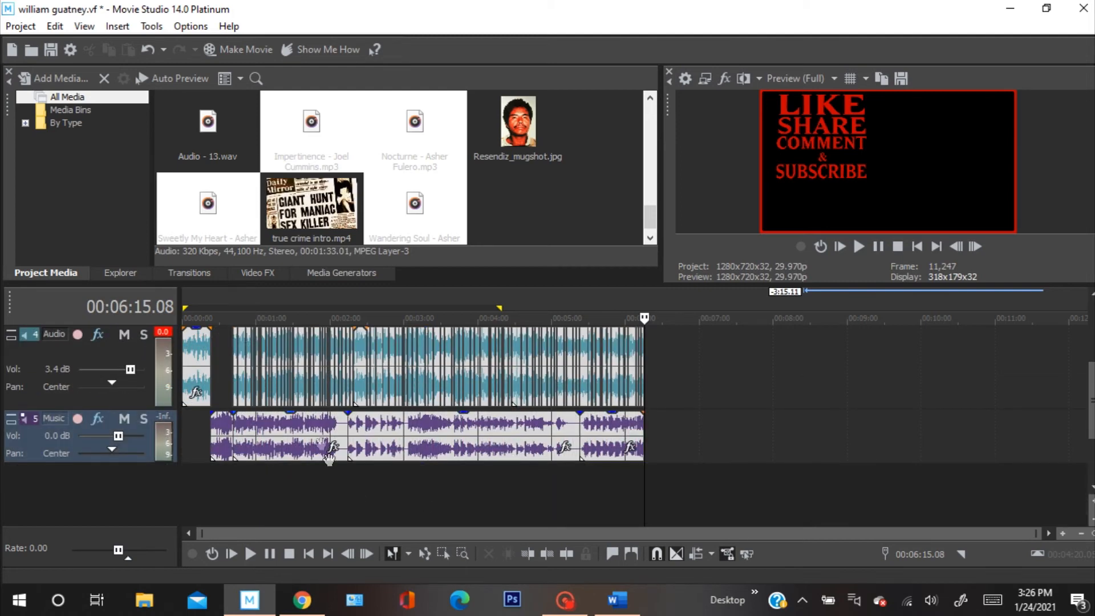
{"action": "left_click_drag", "start_coordinate": [308, 433], "coordinate": [306, 483]}
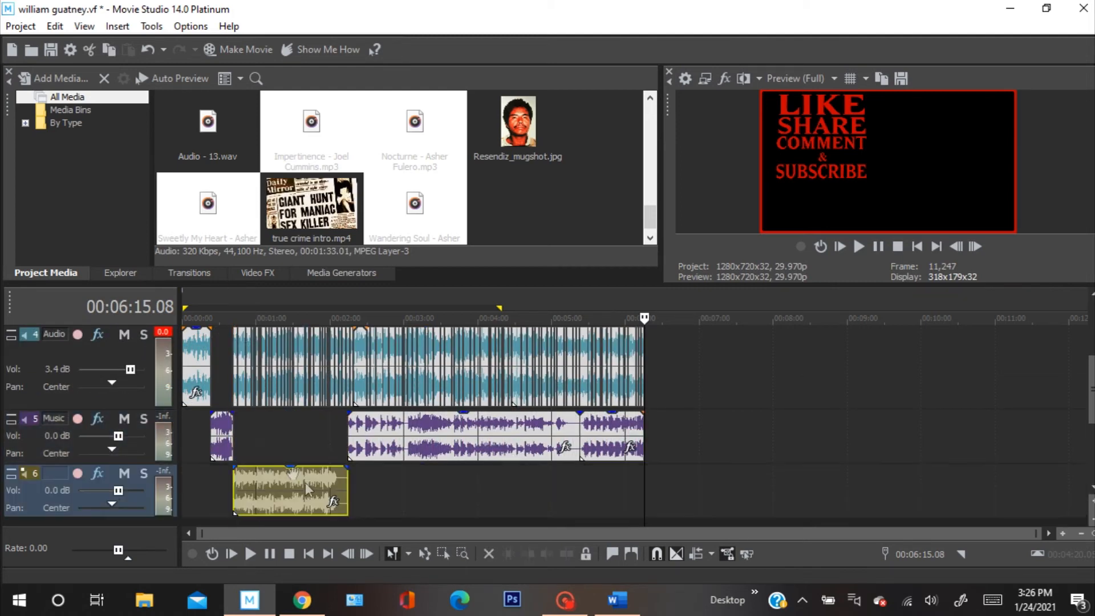
{"action": "left_click_drag", "start_coordinate": [223, 437], "coordinate": [220, 438]}
{"action": "left_click_drag", "start_coordinate": [399, 439], "coordinate": [395, 484]}
{"action": "left_click_drag", "start_coordinate": [598, 436], "coordinate": [596, 486]}
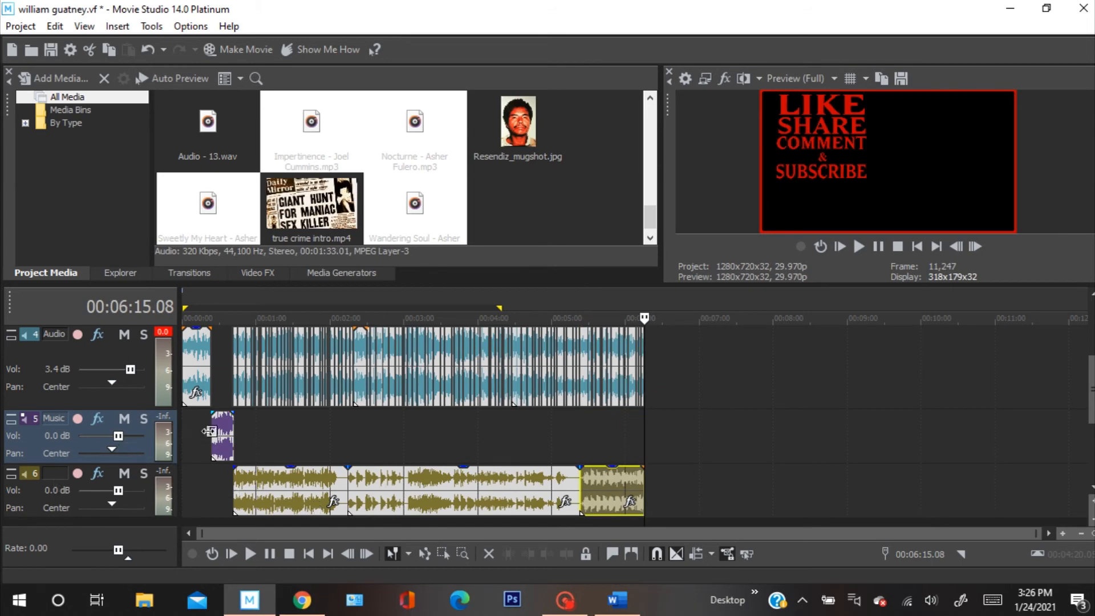
{"action": "scroll", "coordinate": [241, 429], "scroll_direction": "up", "scroll_amount": 2}
{"action": "scroll", "coordinate": [241, 433], "scroll_direction": "down", "scroll_amount": 2}
{"action": "left_click", "coordinate": [247, 472]}
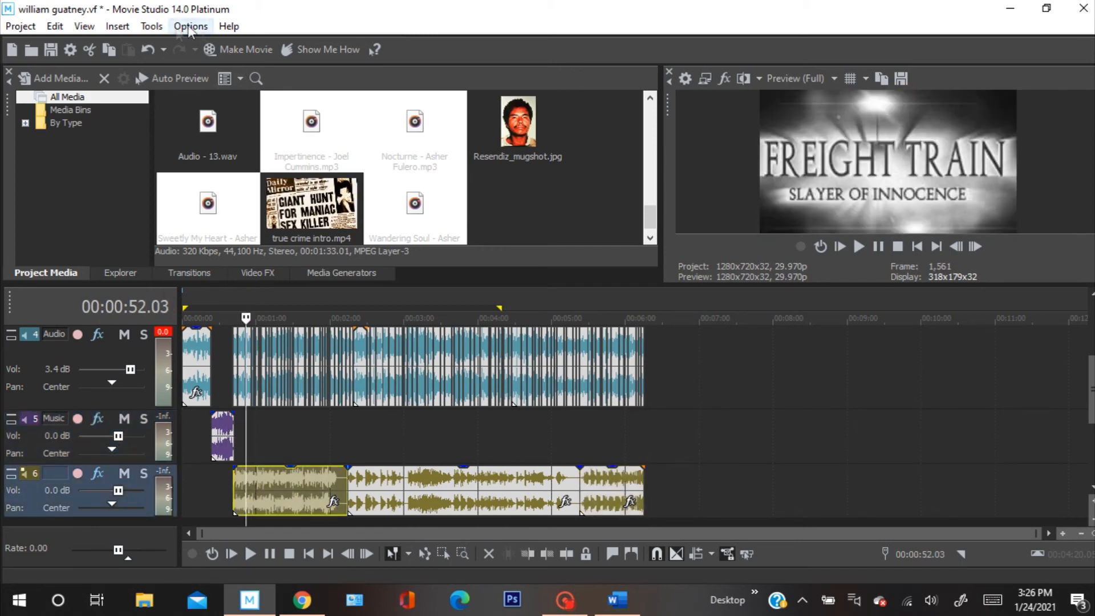
{"action": "left_click", "coordinate": [117, 26]}
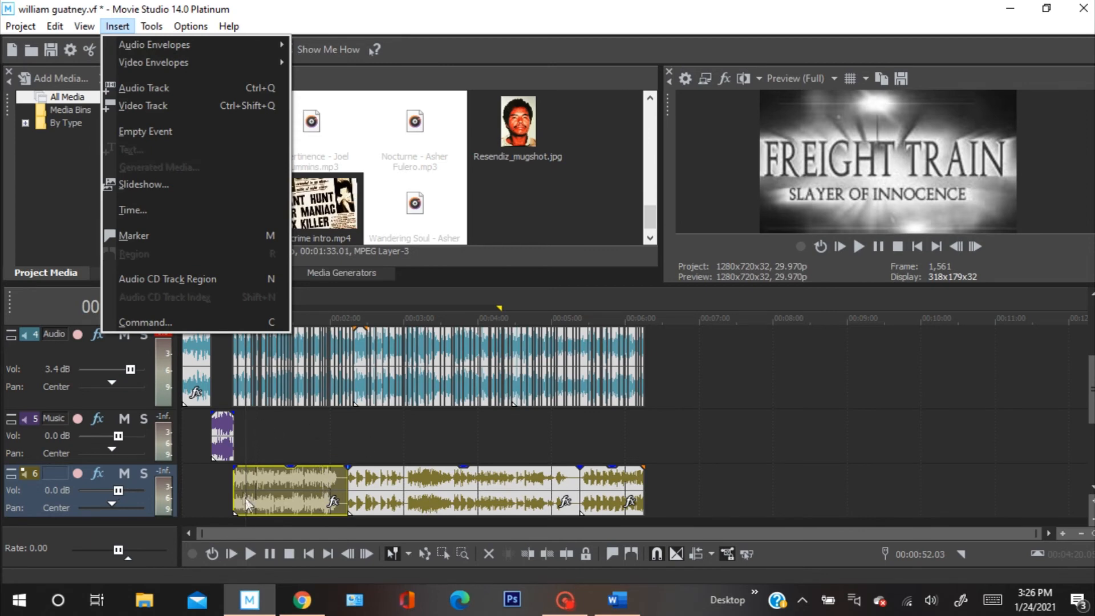
{"action": "left_click", "coordinate": [276, 454]}
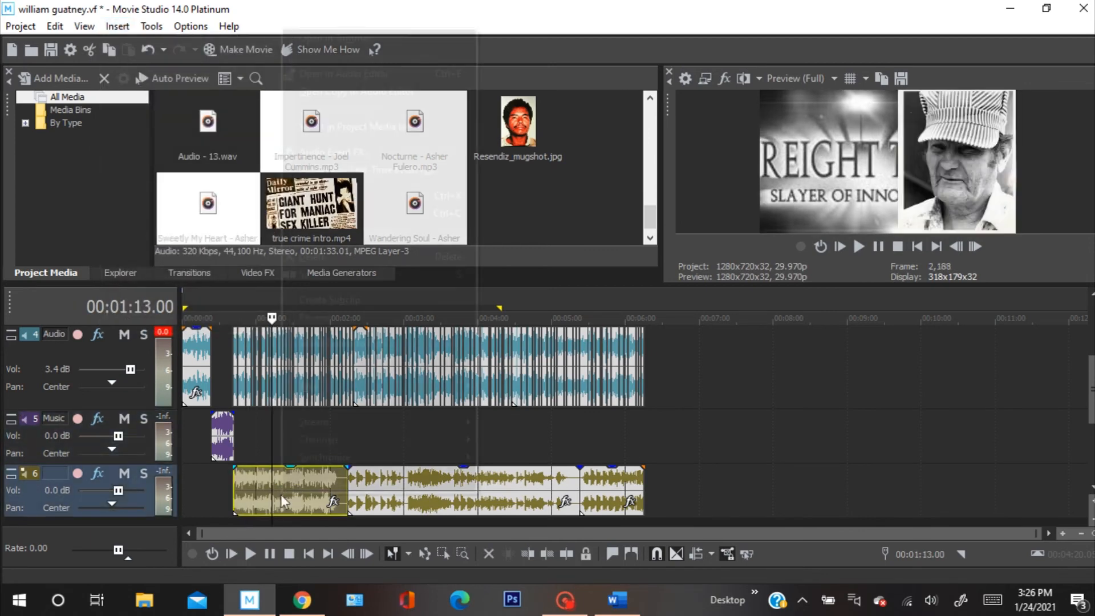
Delete the three songs from audio track 6 and remove the empty track.
{"action": "right_click", "coordinate": [281, 494]}
{"action": "left_click", "coordinate": [320, 254]}
{"action": "right_click", "coordinate": [426, 498]}
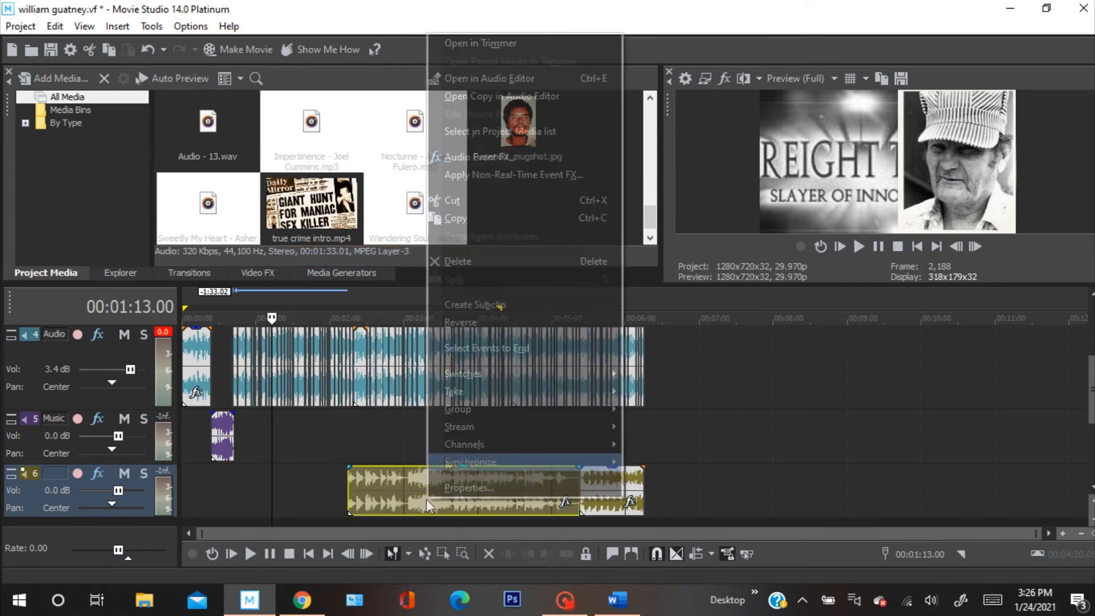
{"action": "left_click", "coordinate": [479, 261]}
{"action": "right_click", "coordinate": [610, 497]}
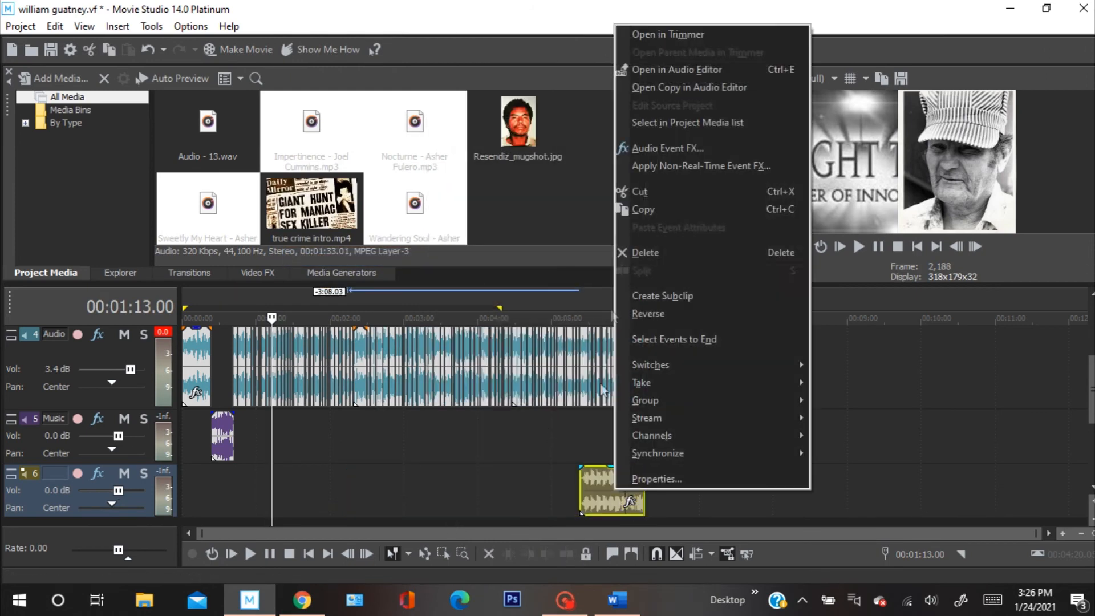
{"action": "left_click", "coordinate": [641, 248]}
{"action": "right_click", "coordinate": [392, 499]}
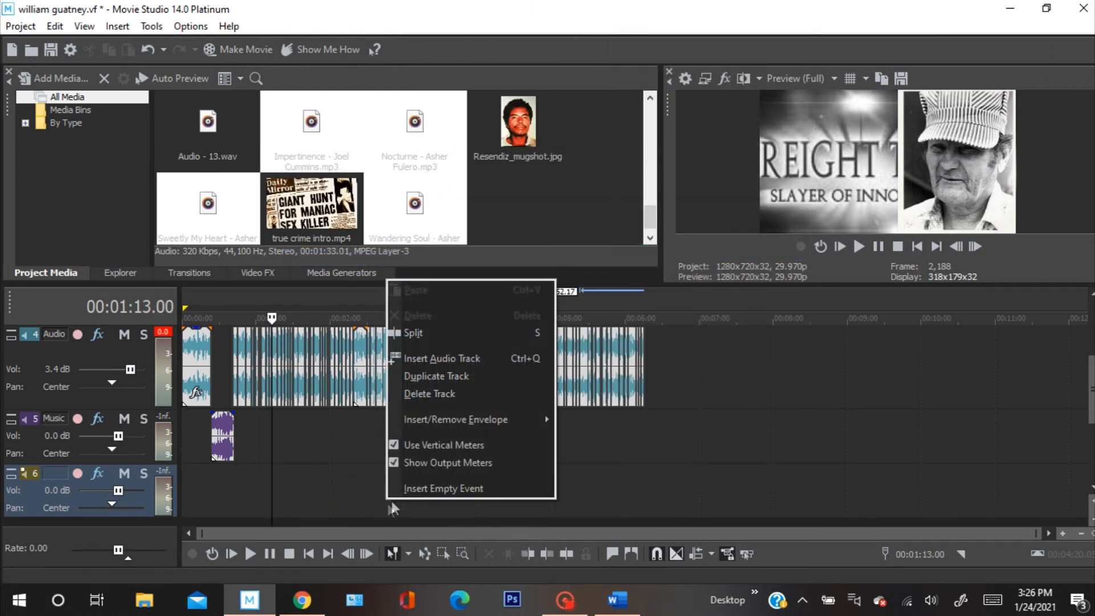
{"action": "left_click", "coordinate": [414, 395]}
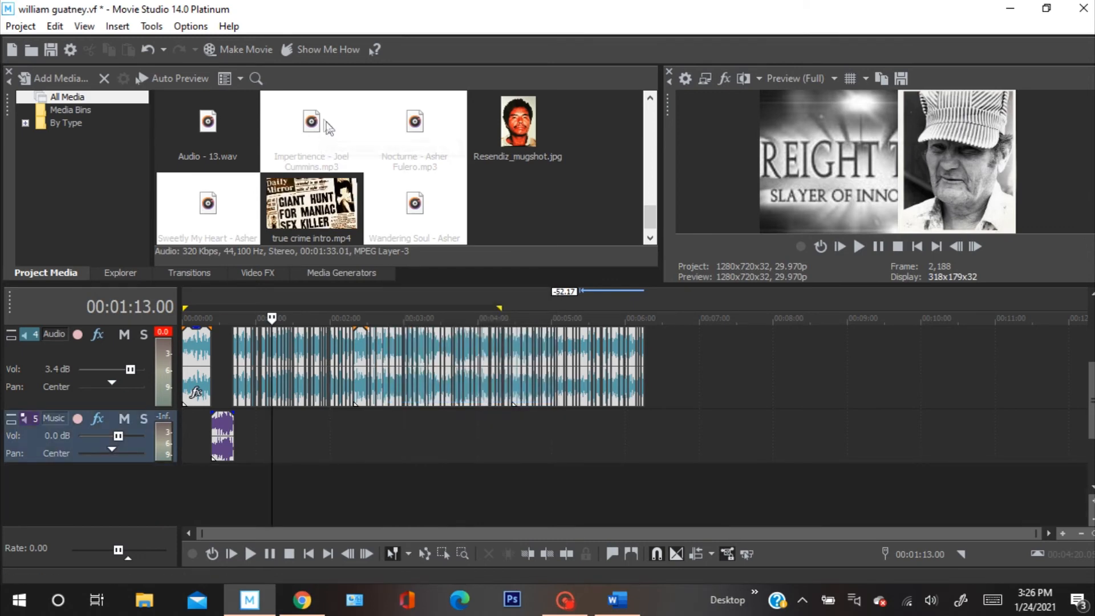
Place the four imported songs end to end on a new audio track below Music, starting at about 00:00:40.
{"action": "left_click_drag", "start_coordinate": [325, 124], "coordinate": [245, 498]}
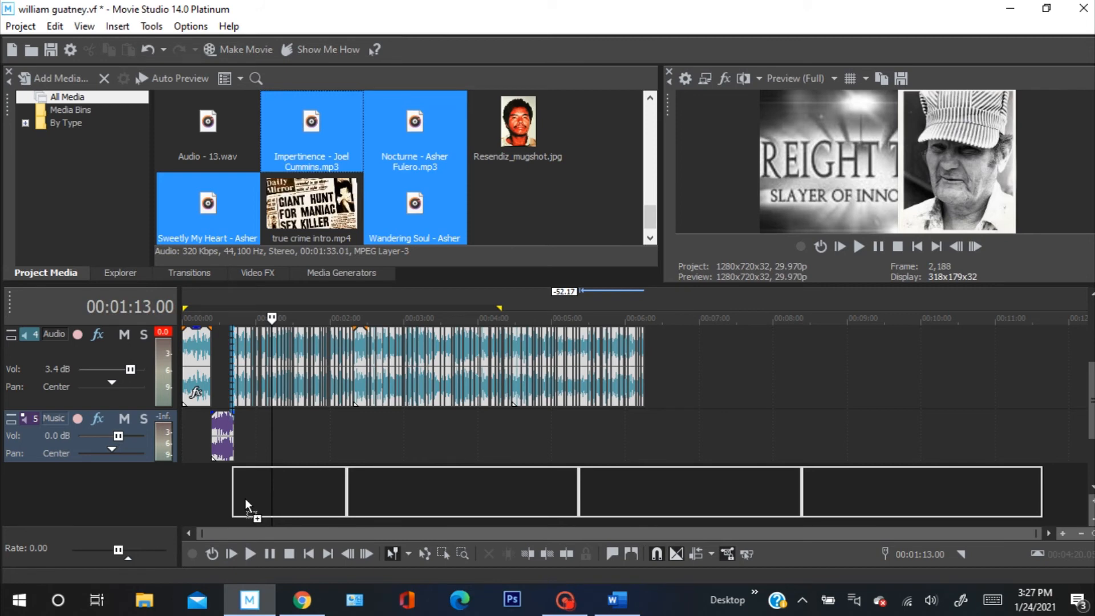
{"action": "left_click_drag", "start_coordinate": [245, 498], "coordinate": [245, 498]}
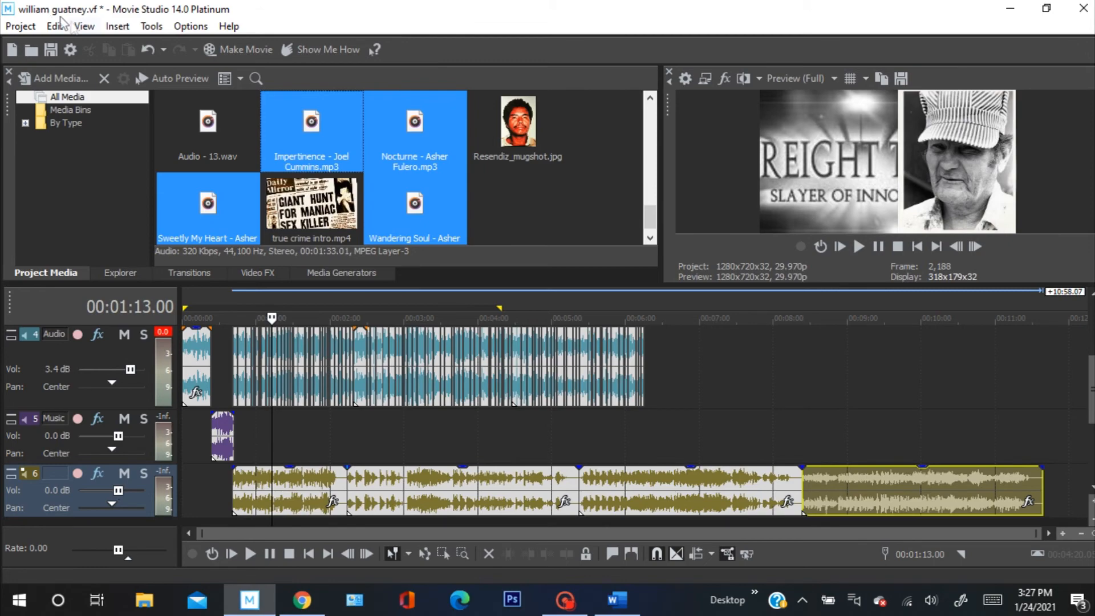
{"action": "left_click", "coordinate": [110, 29]}
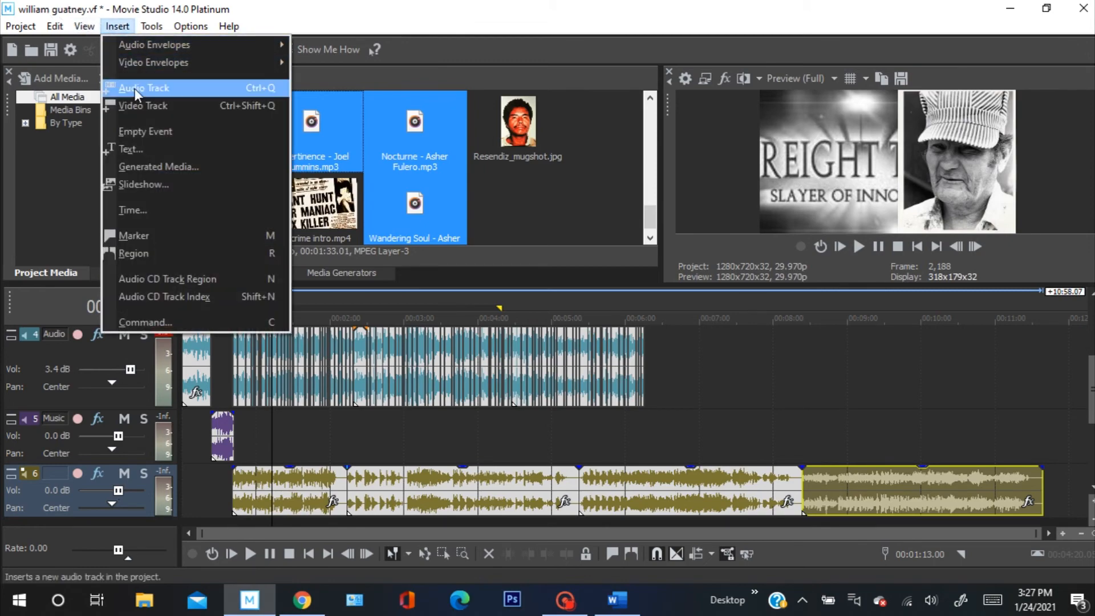
{"action": "left_click", "coordinate": [526, 9]}
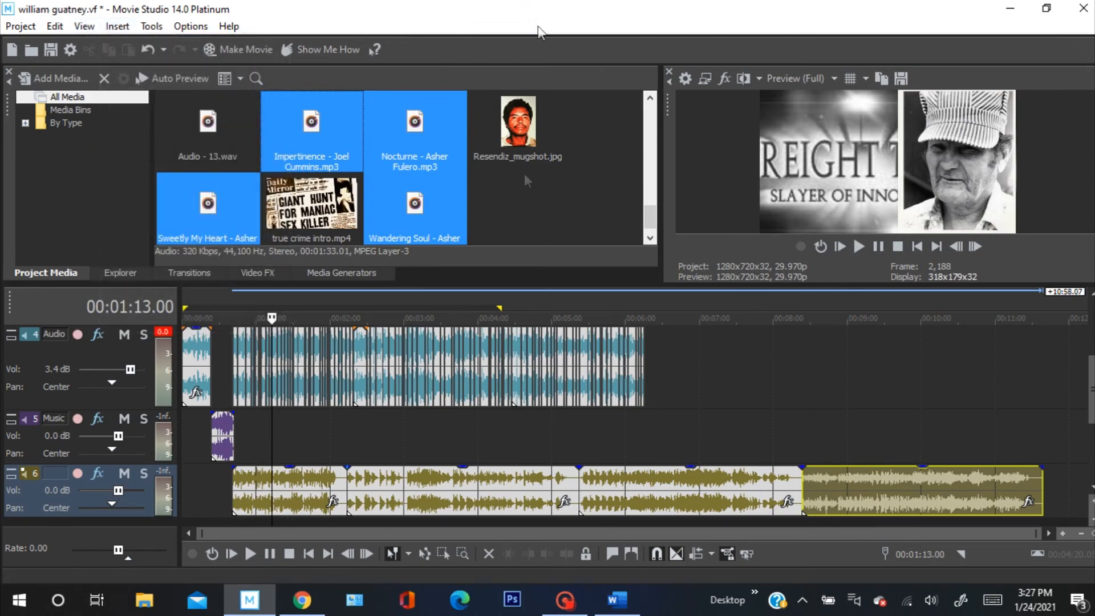
Lower the volume of track 6 to -27.7 dB and move the playhead to the first song's start at 00:00:40.25.
{"action": "scroll", "coordinate": [313, 436], "scroll_direction": "up", "scroll_amount": 6}
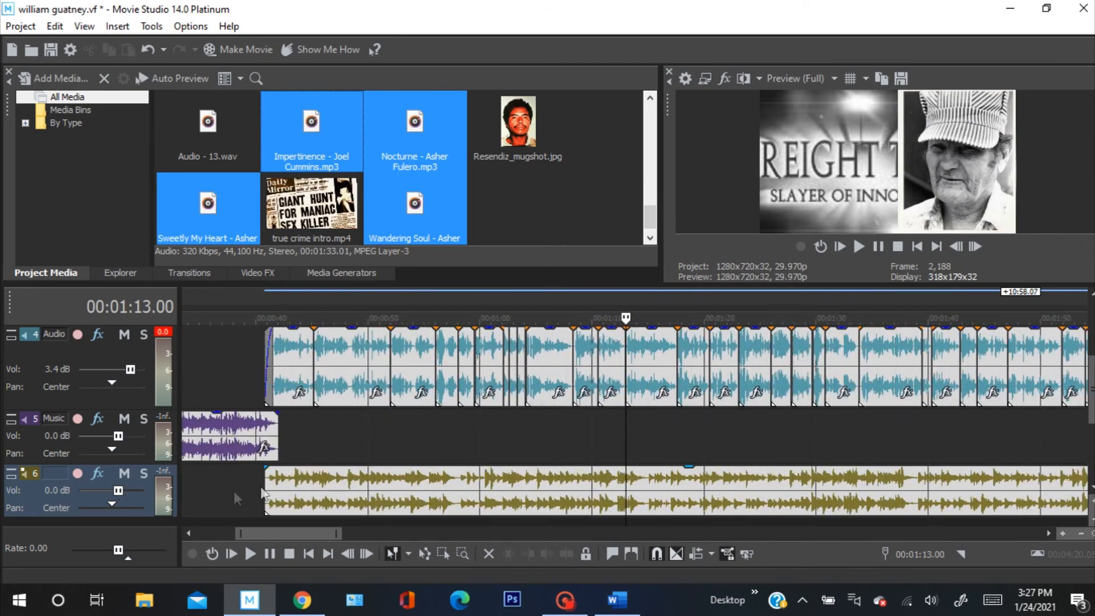
{"action": "left_click", "coordinate": [119, 490]}
{"action": "left_click_drag", "start_coordinate": [97, 489], "coordinate": [90, 489]}
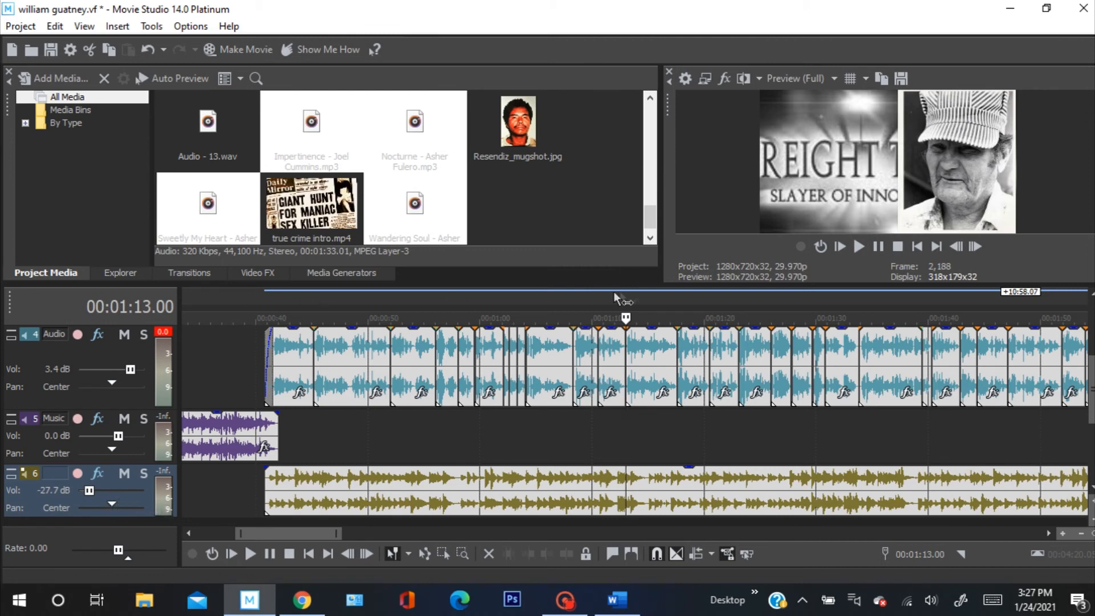
{"action": "left_click_drag", "start_coordinate": [625, 318], "coordinate": [265, 336]}
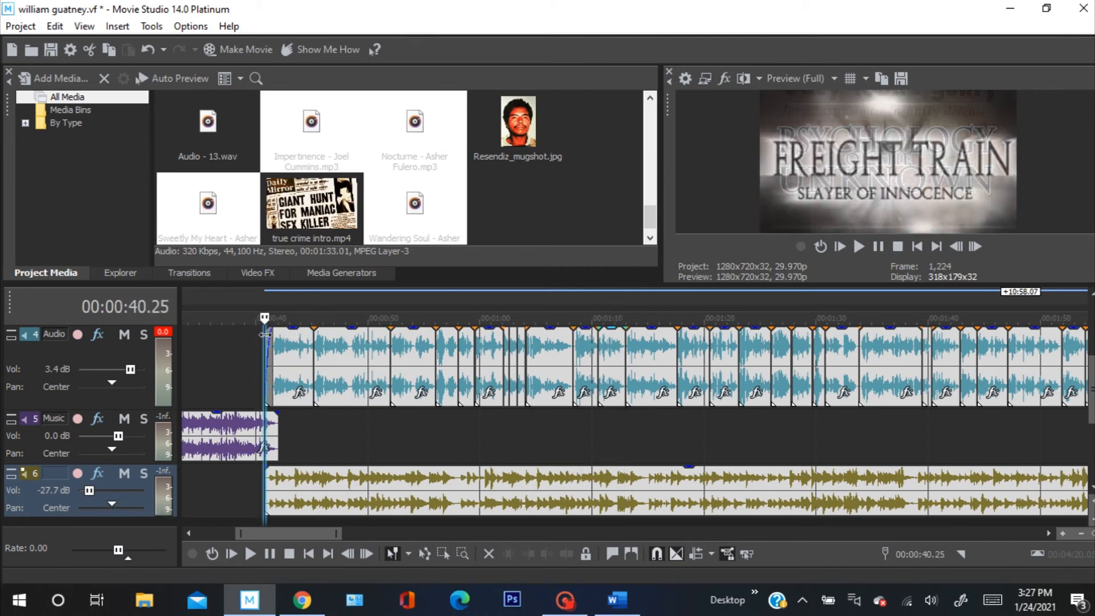
Play the narration with the background music and raise track 6's volume to -13.9 dB.
{"action": "left_click", "coordinate": [860, 245]}
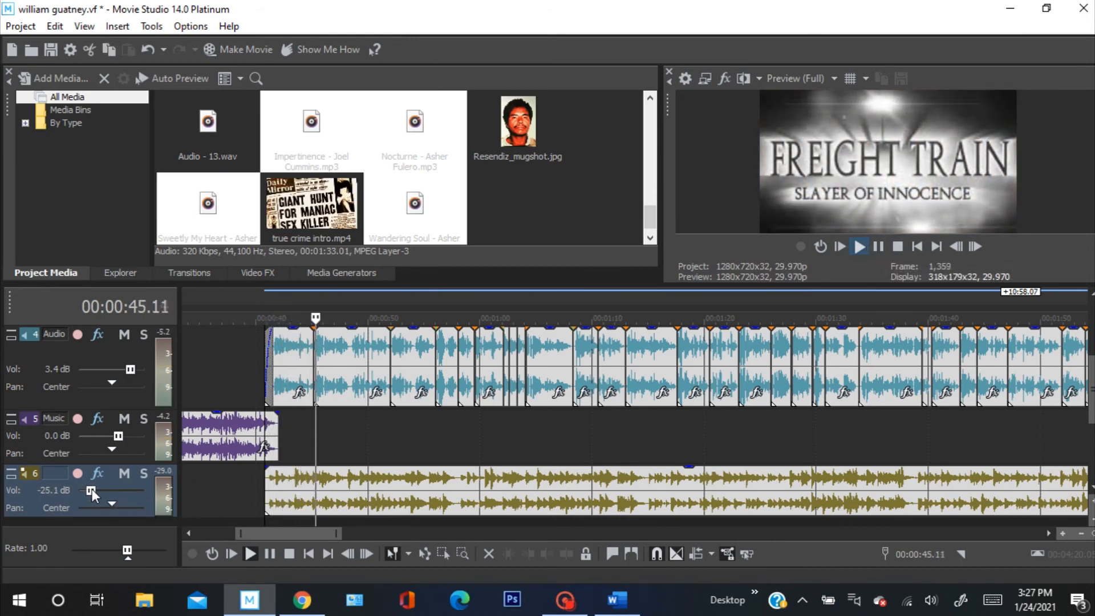
{"action": "left_click_drag", "start_coordinate": [91, 488], "coordinate": [94, 488]}
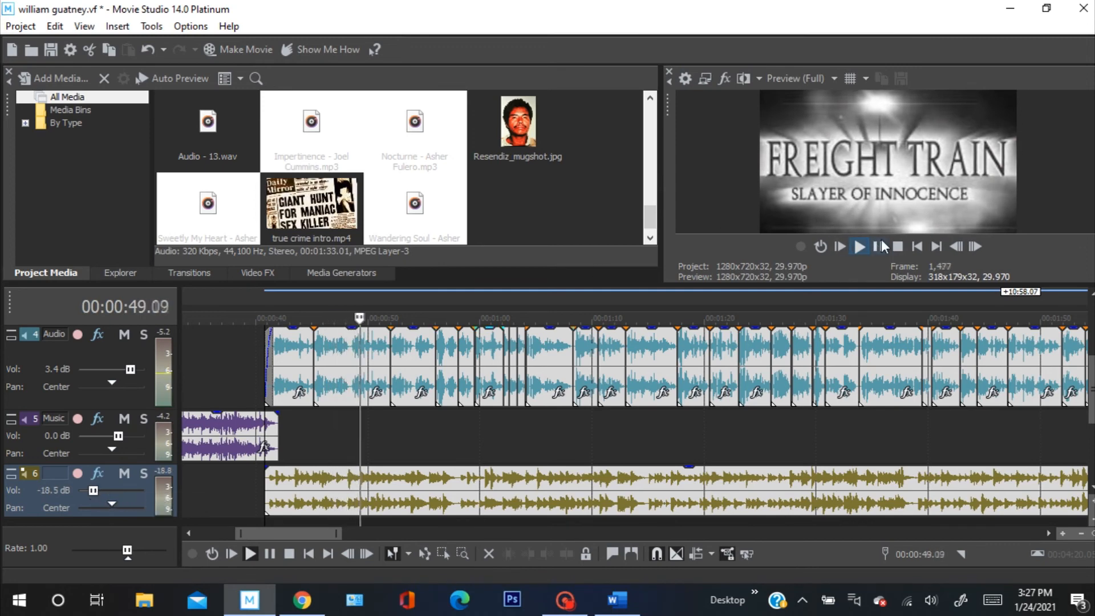
{"action": "left_click_drag", "start_coordinate": [93, 488], "coordinate": [95, 491]}
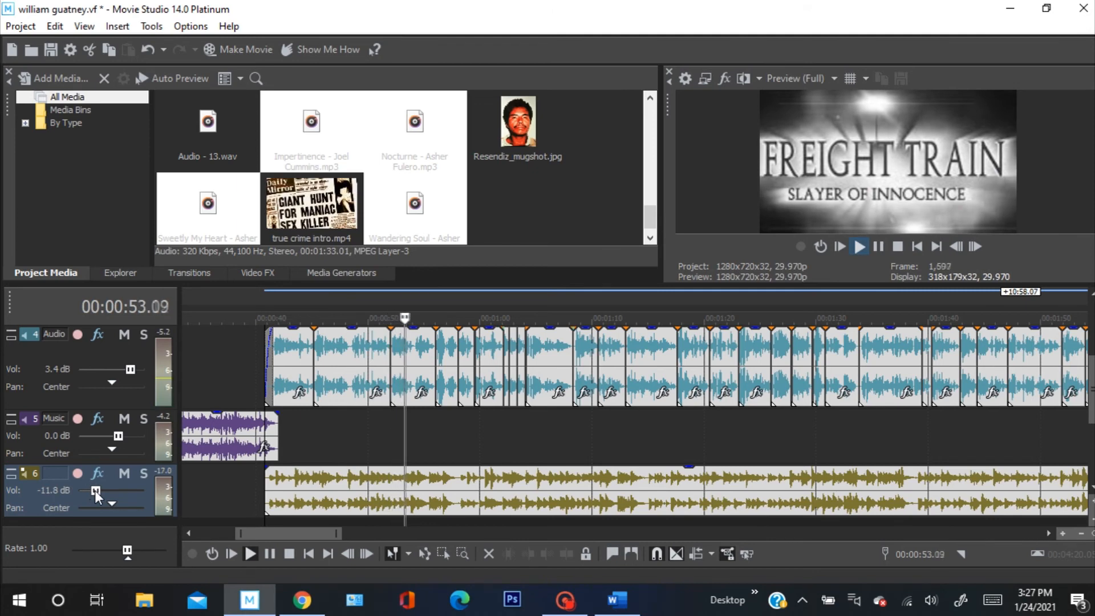
{"action": "left_click_drag", "start_coordinate": [94, 490], "coordinate": [94, 490]}
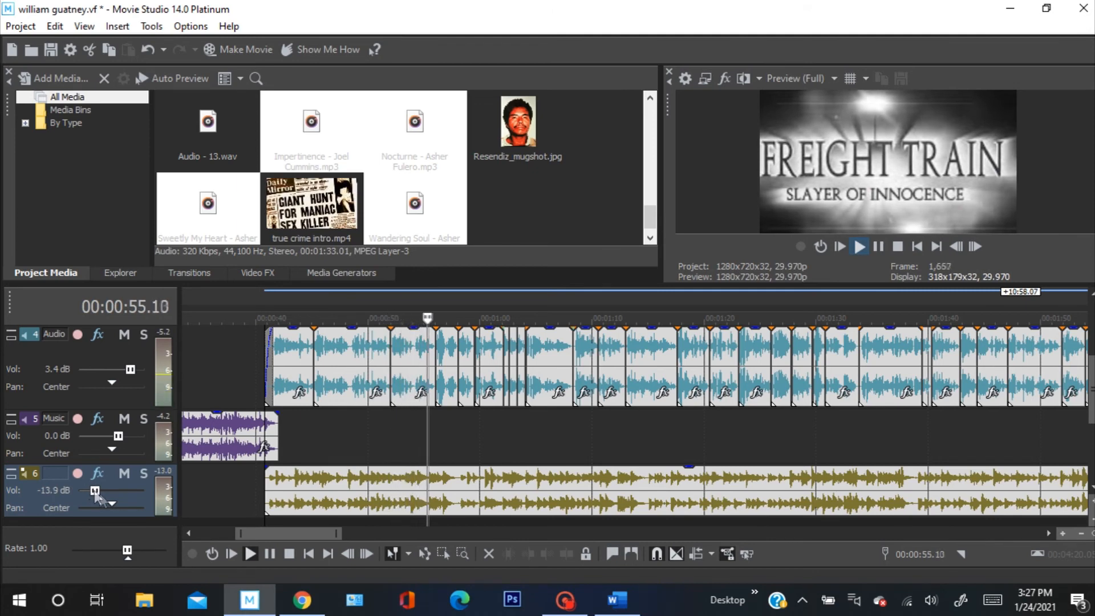
{"action": "left_click", "coordinate": [878, 246]}
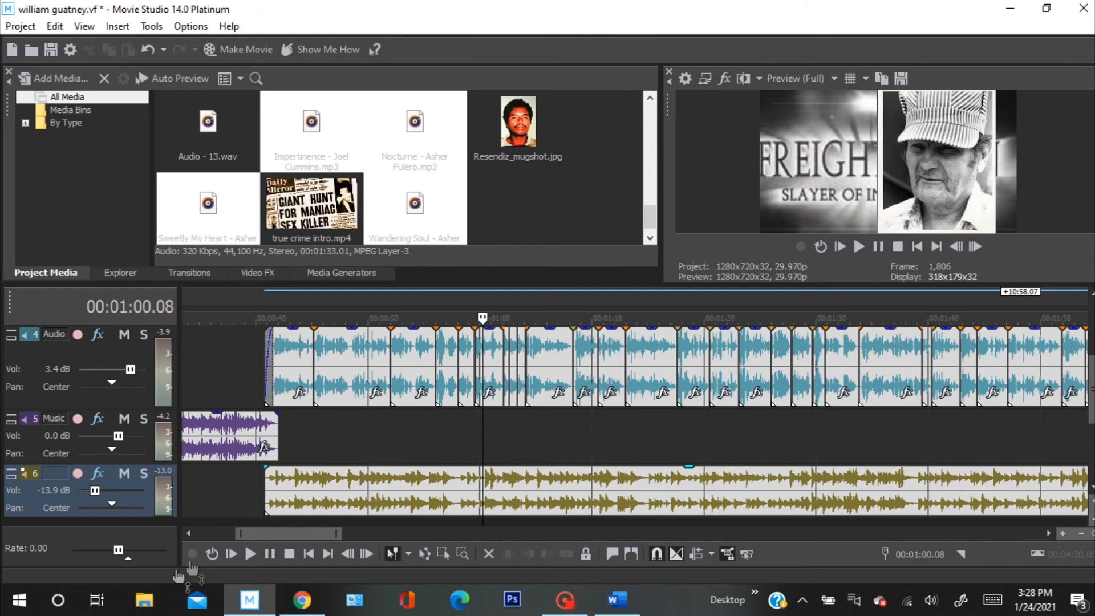
Add a fade-in of about 6 seconds to the first song on track 6 and a short fade-out to the Music track's clip.
{"action": "left_click_drag", "start_coordinate": [261, 468], "coordinate": [334, 469]}
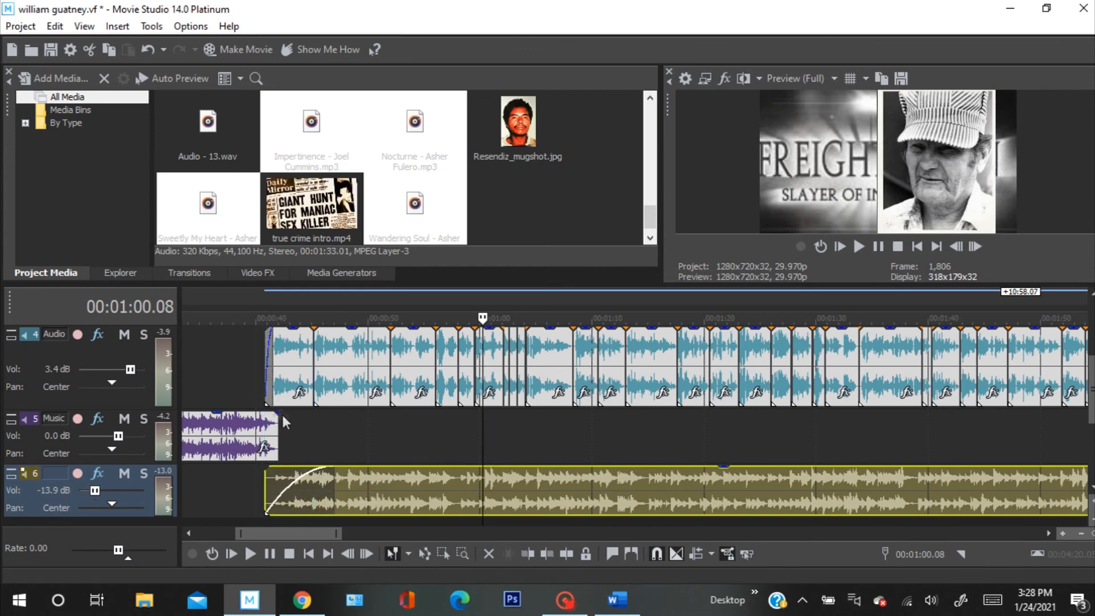
{"action": "left_click_drag", "start_coordinate": [279, 414], "coordinate": [261, 421]}
Move the second song on track 6 earlier so it crossfades with the end of the first song over 10.24.
{"action": "scroll", "coordinate": [604, 463], "scroll_direction": "down", "scroll_amount": 5}
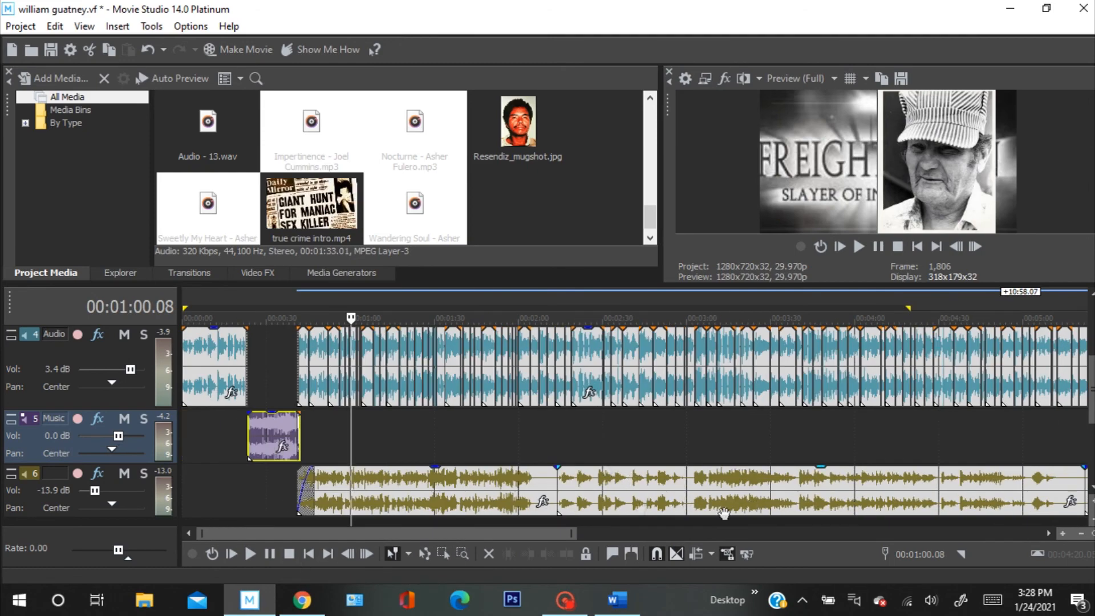
{"action": "left_click", "coordinate": [565, 484]}
{"action": "scroll", "coordinate": [636, 483], "scroll_direction": "up", "scroll_amount": 3}
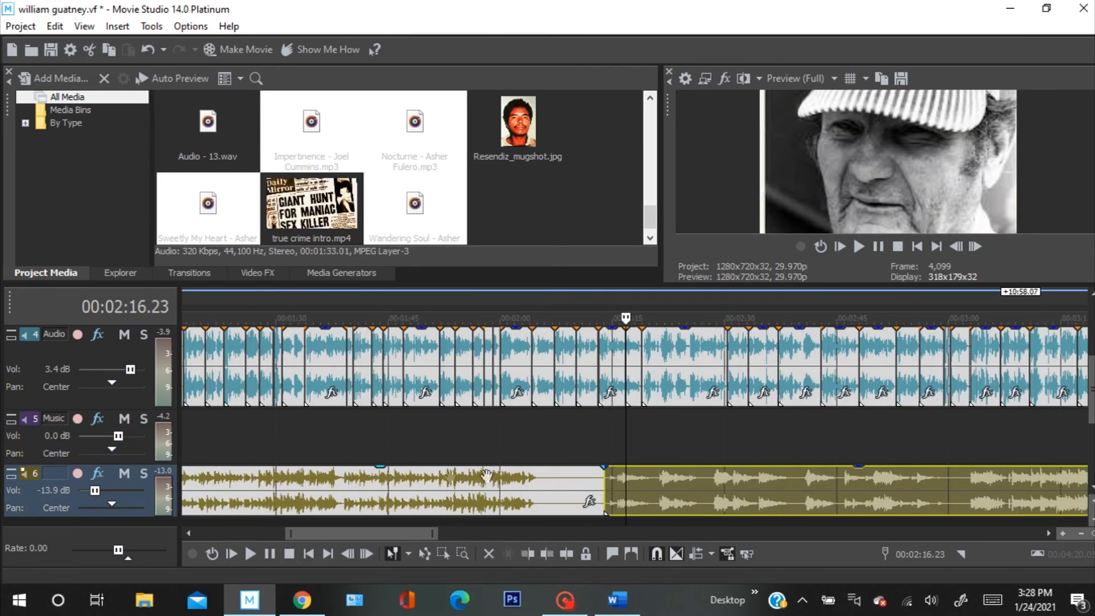
{"action": "left_click_drag", "start_coordinate": [701, 490], "coordinate": [618, 486]}
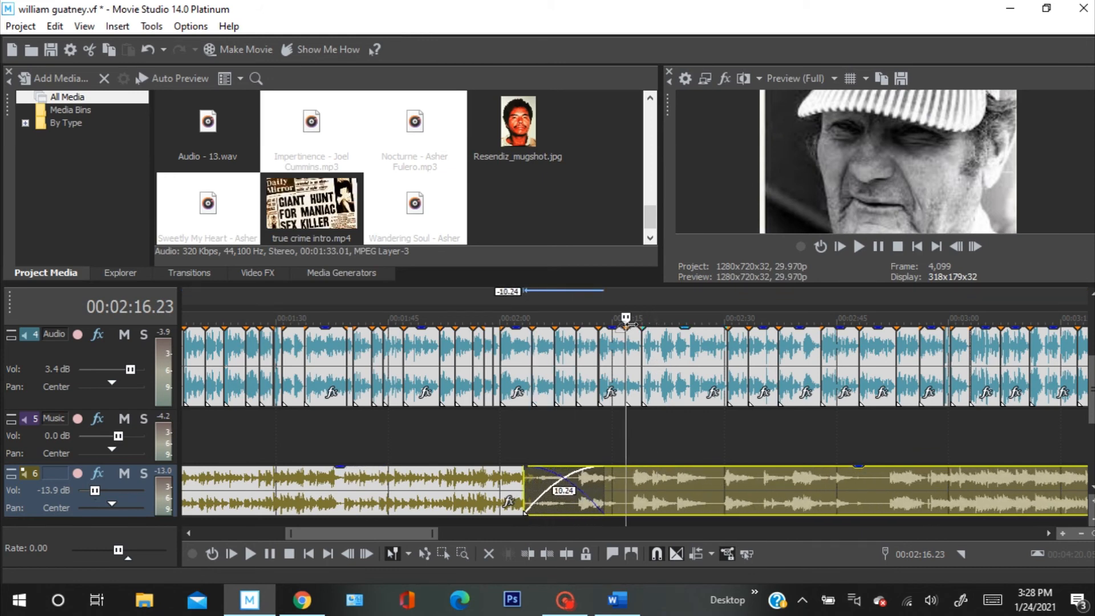
Play the first crossfade from 00:01:57.27 and lower the second song's gain to -1.9 dB.
{"action": "left_click_drag", "start_coordinate": [626, 318], "coordinate": [583, 317]}
{"action": "left_click_drag", "start_coordinate": [493, 334], "coordinate": [485, 334]}
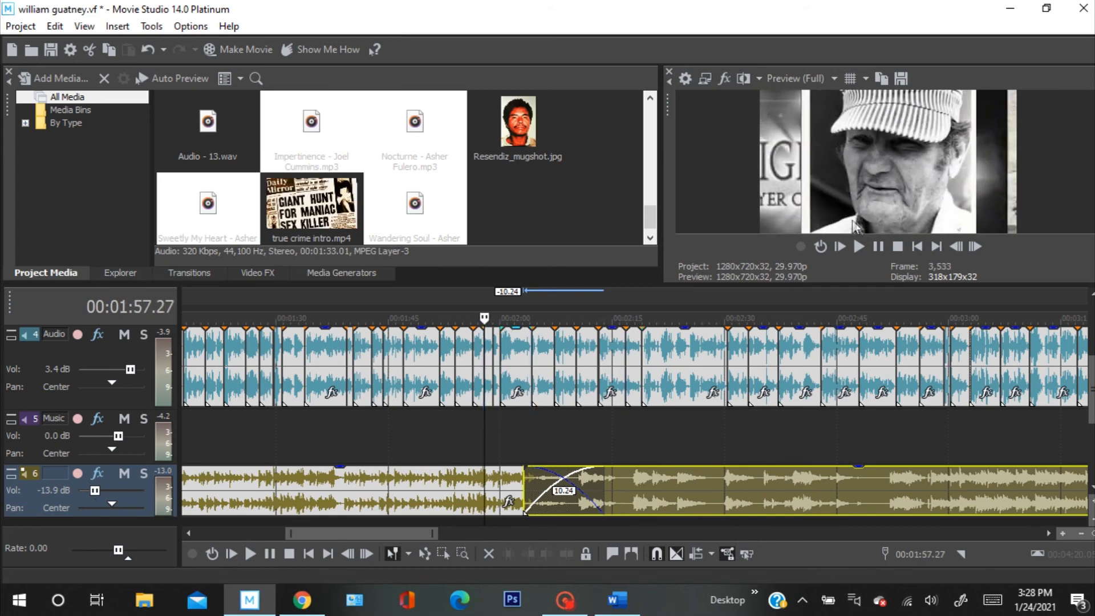
{"action": "left_click", "coordinate": [858, 244]}
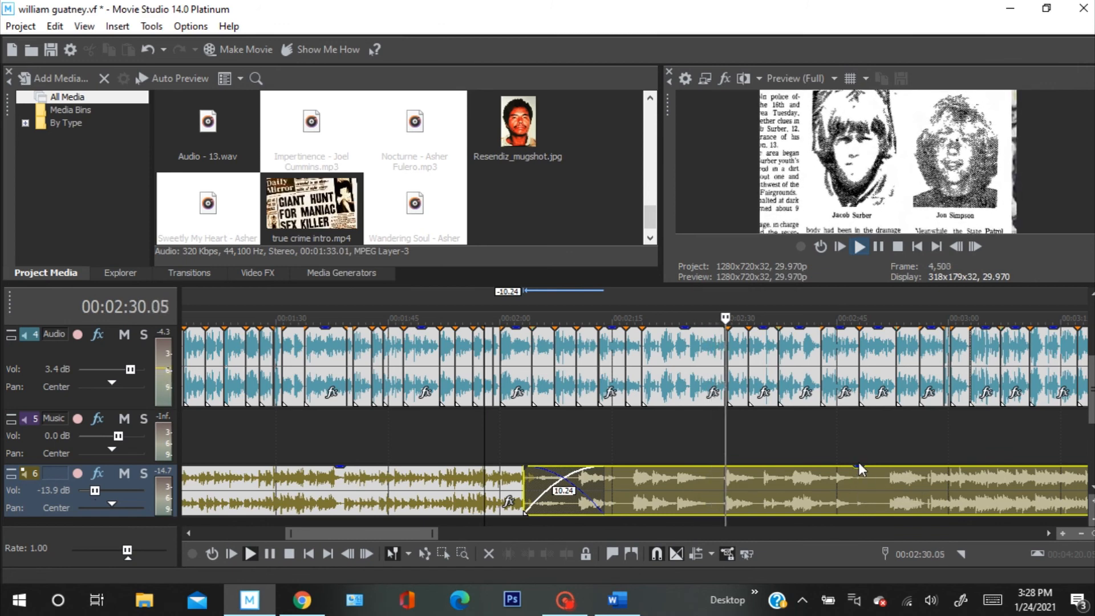
{"action": "left_click_drag", "start_coordinate": [859, 469], "coordinate": [858, 491]}
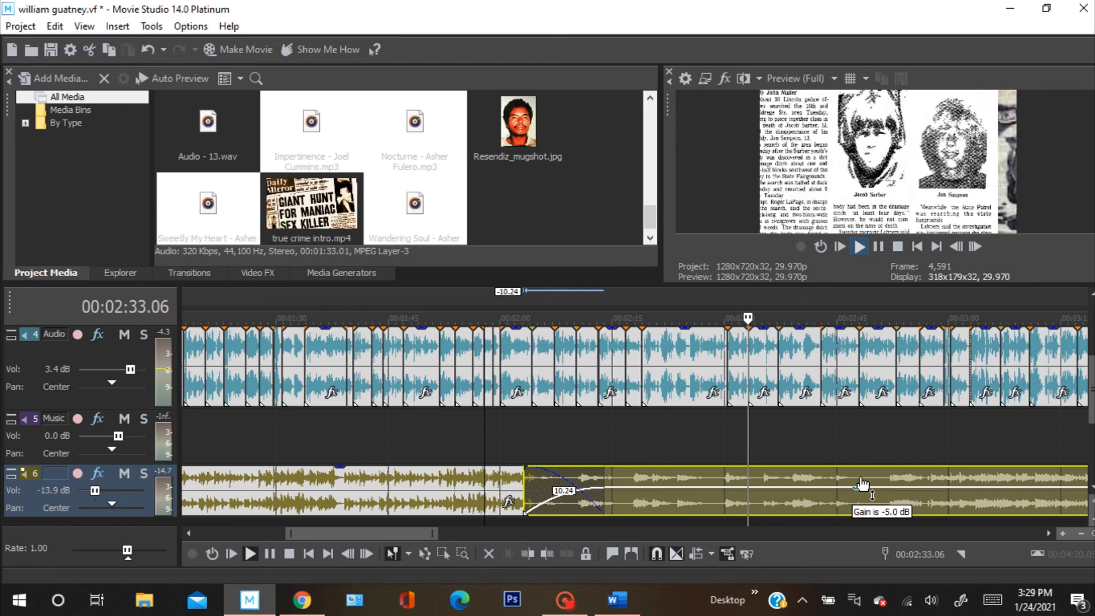
{"action": "left_click_drag", "start_coordinate": [861, 481], "coordinate": [861, 481]}
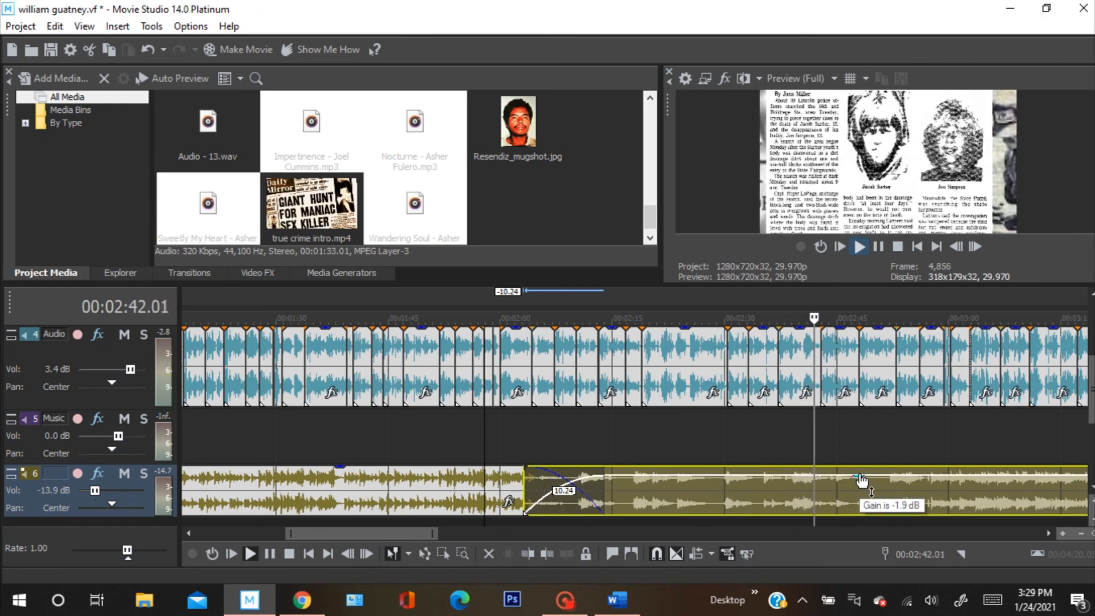
Move the third song on track 6 earlier so it crossfades with the end of the second song over 11.12.
{"action": "scroll", "coordinate": [889, 486], "scroll_direction": "down", "scroll_amount": 1}
{"action": "scroll", "coordinate": [851, 509], "scroll_direction": "down", "scroll_amount": 1}
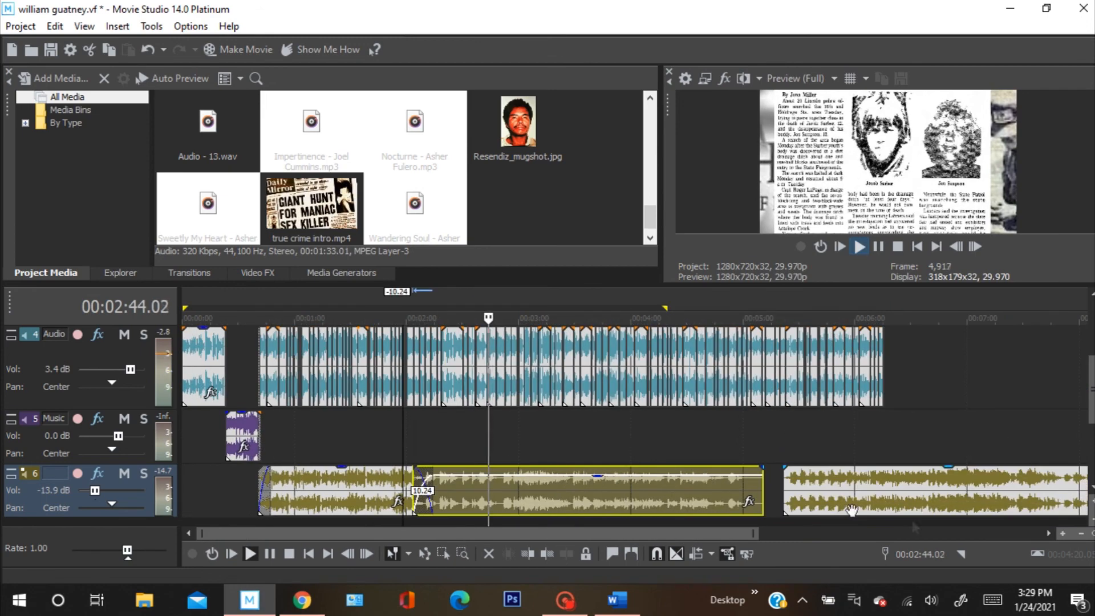
{"action": "left_click_drag", "start_coordinate": [834, 494], "coordinate": [716, 495]}
{"action": "left_click", "coordinate": [777, 486]}
{"action": "scroll", "coordinate": [781, 490], "scroll_direction": "up", "scroll_amount": 1}
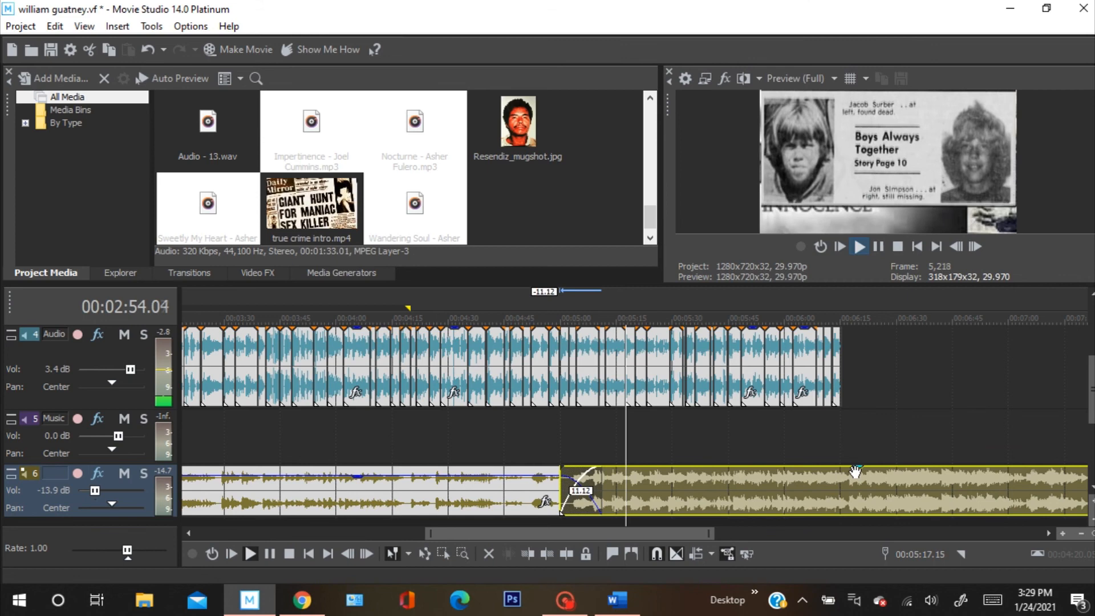
Lower the third song's gain slightly to about the second song's level and pause playback.
{"action": "left_click_drag", "start_coordinate": [860, 474], "coordinate": [850, 485]}
{"action": "left_click", "coordinate": [851, 493]}
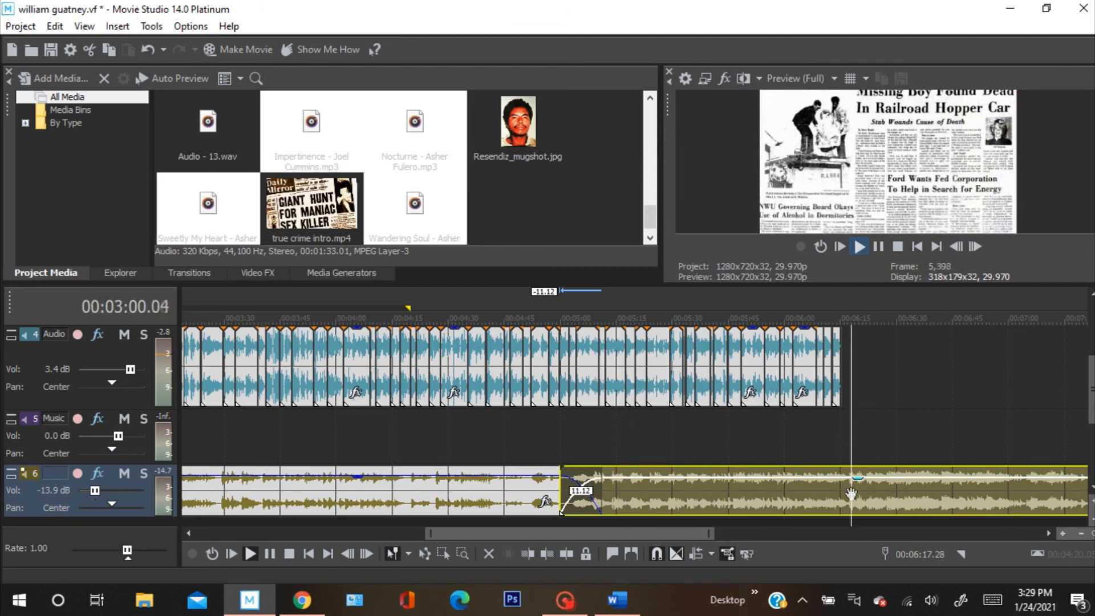
{"action": "scroll", "coordinate": [855, 486], "scroll_direction": "up", "scroll_amount": 1}
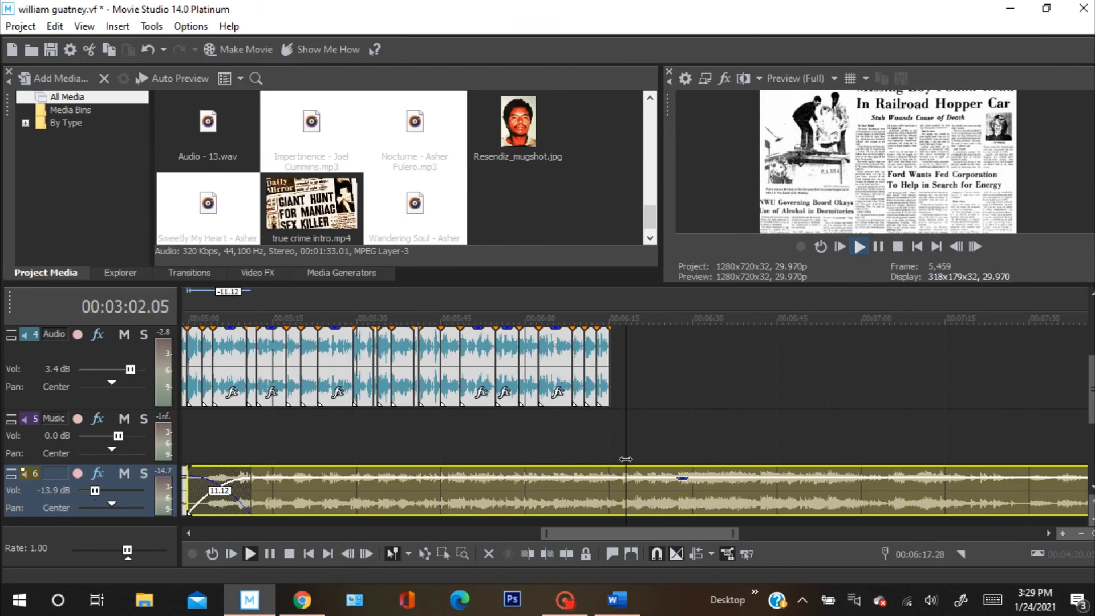
{"action": "left_click", "coordinate": [878, 246]}
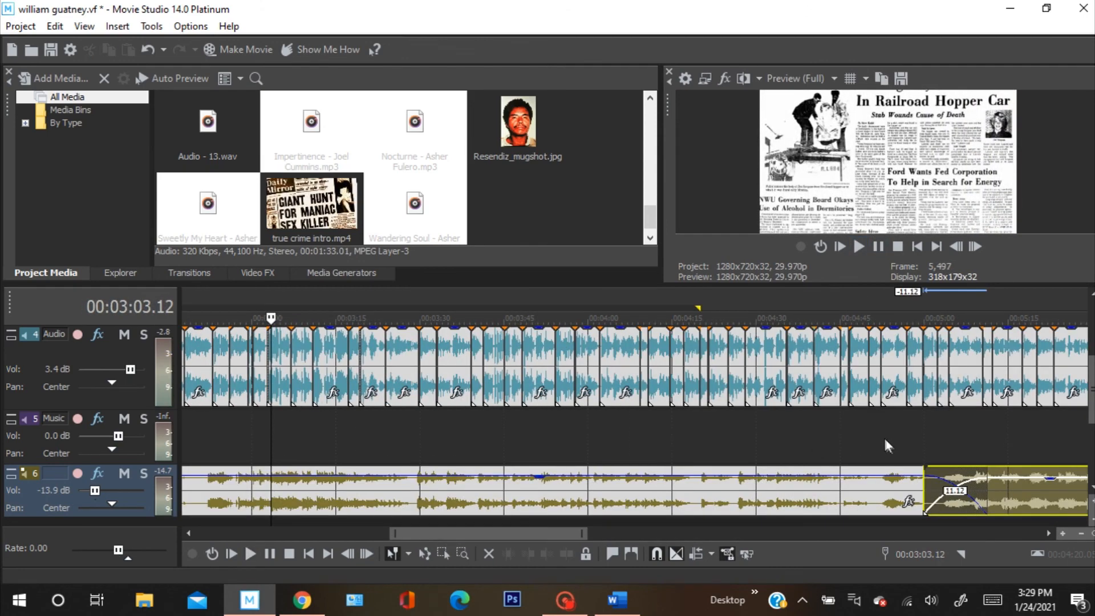
Trim the end of the third song to the end of the narration at 00:06:15.09.
{"action": "scroll", "coordinate": [802, 452], "scroll_direction": "down", "scroll_amount": 4}
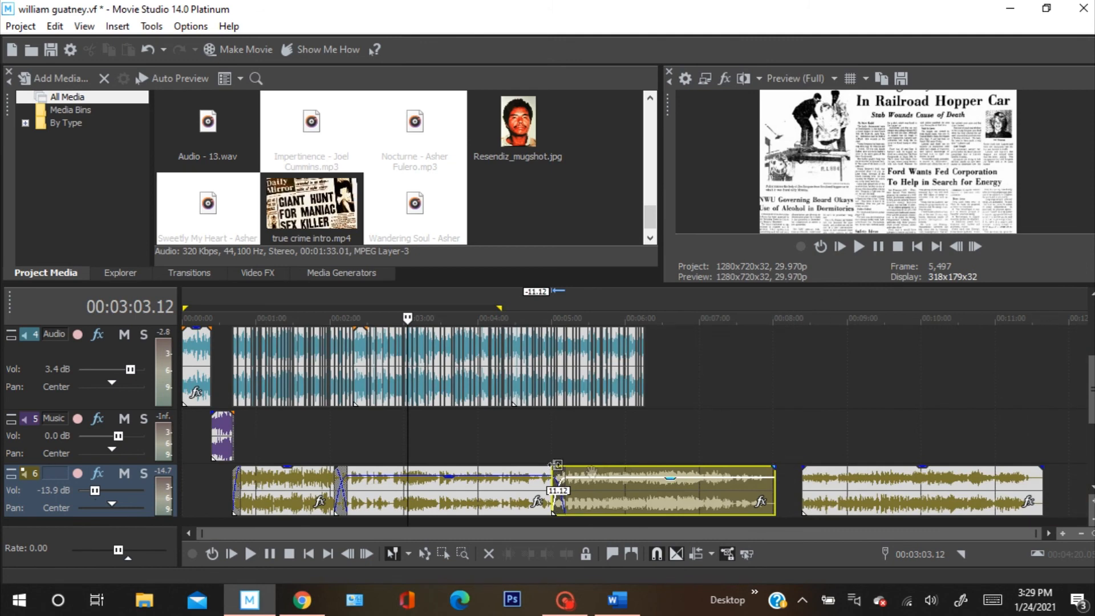
{"action": "left_click", "coordinate": [642, 491]}
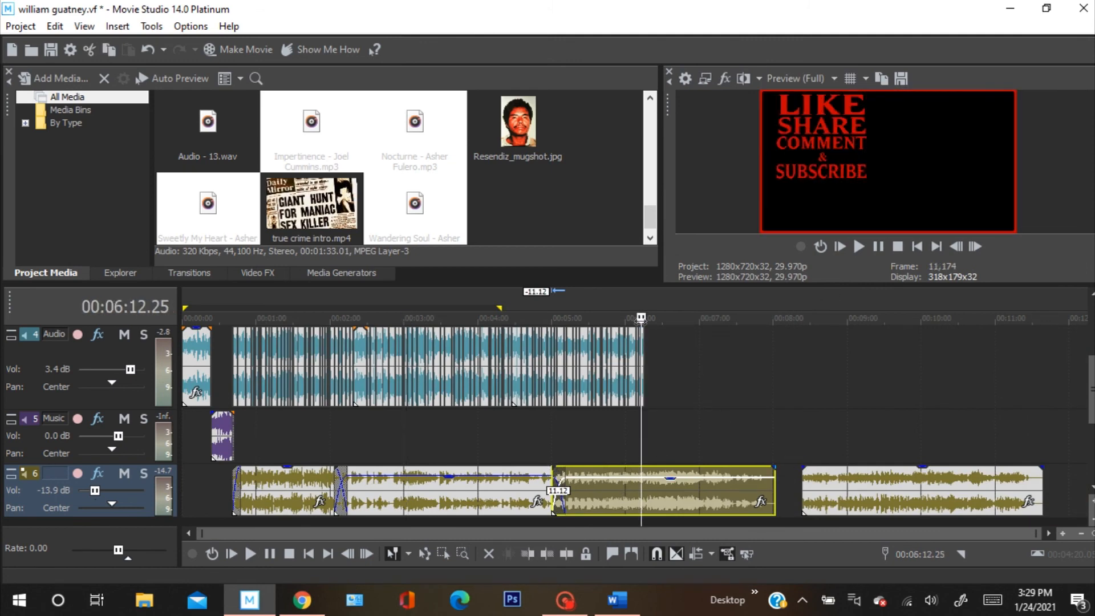
{"action": "mouse_move", "coordinate": [640, 317]}
{"action": "left_mouse_down"}
{"action": "mouse_move", "coordinate": [650, 317]}
{"action": "mouse_move", "coordinate": [626, 318]}
{"action": "mouse_move", "coordinate": [653, 317]}
{"action": "left_mouse_up"}
{"action": "scroll", "coordinate": [662, 373], "scroll_direction": "up", "scroll_amount": 3}
{"action": "scroll", "coordinate": [661, 374], "scroll_direction": "up", "scroll_amount": 4}
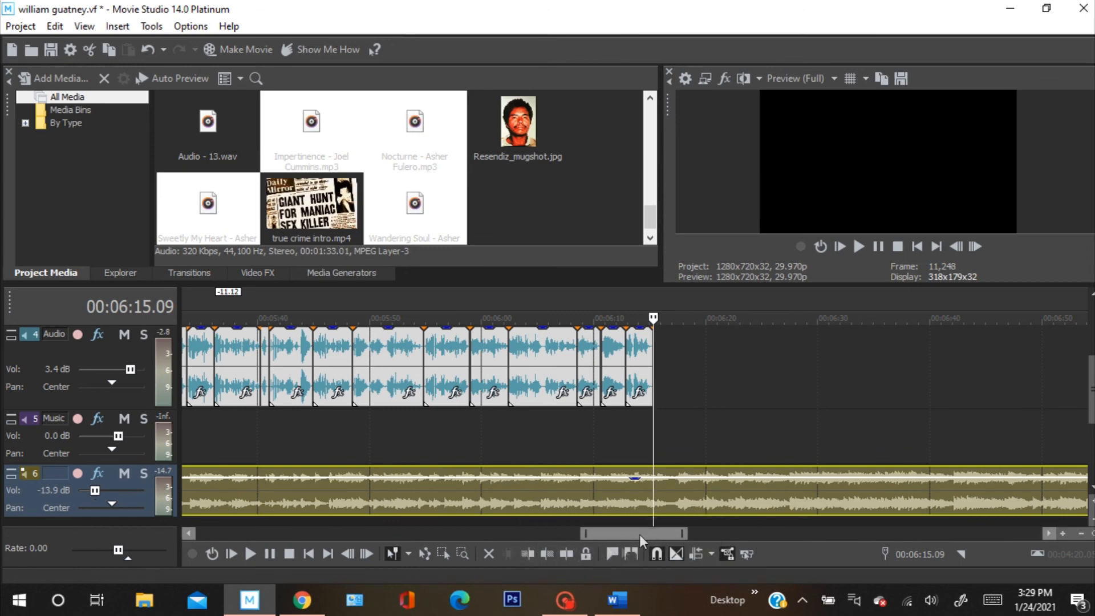
{"action": "left_click", "coordinate": [540, 554]}
{"action": "scroll", "coordinate": [832, 518], "scroll_direction": "down", "scroll_amount": 6}
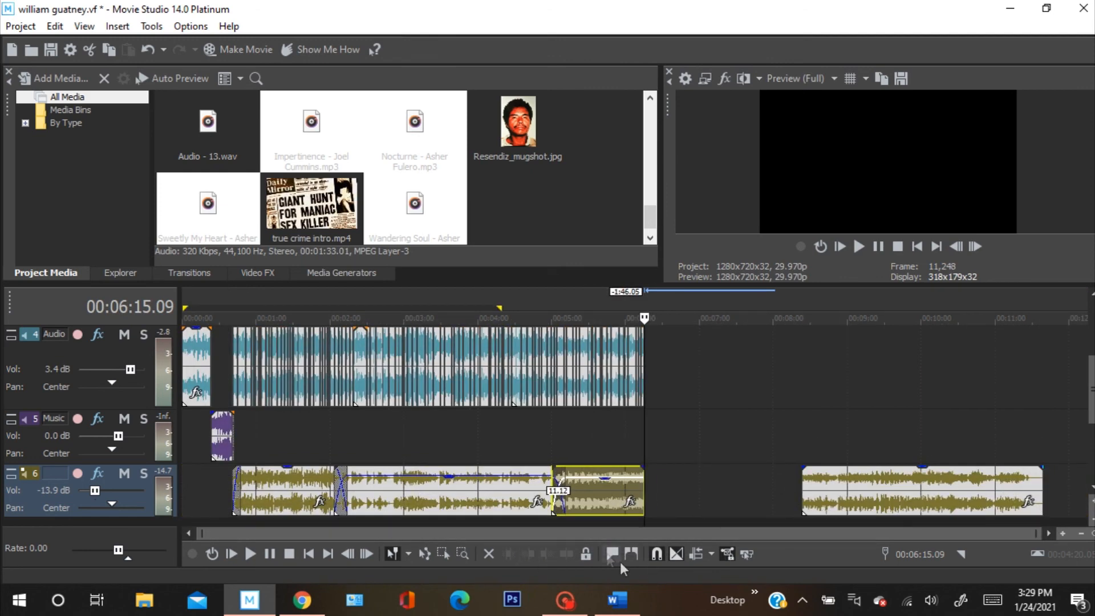
Delete the leftover fourth song from track 6 and fade out the last 16 seconds or so of the third song.
{"action": "right_click", "coordinate": [824, 495]}
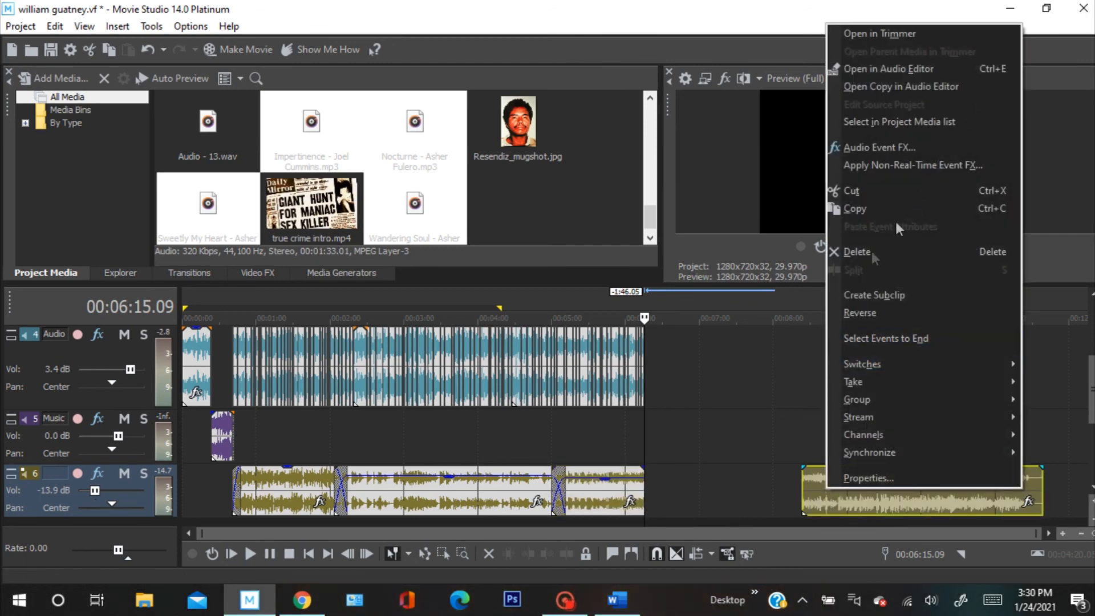
{"action": "left_click", "coordinate": [850, 254]}
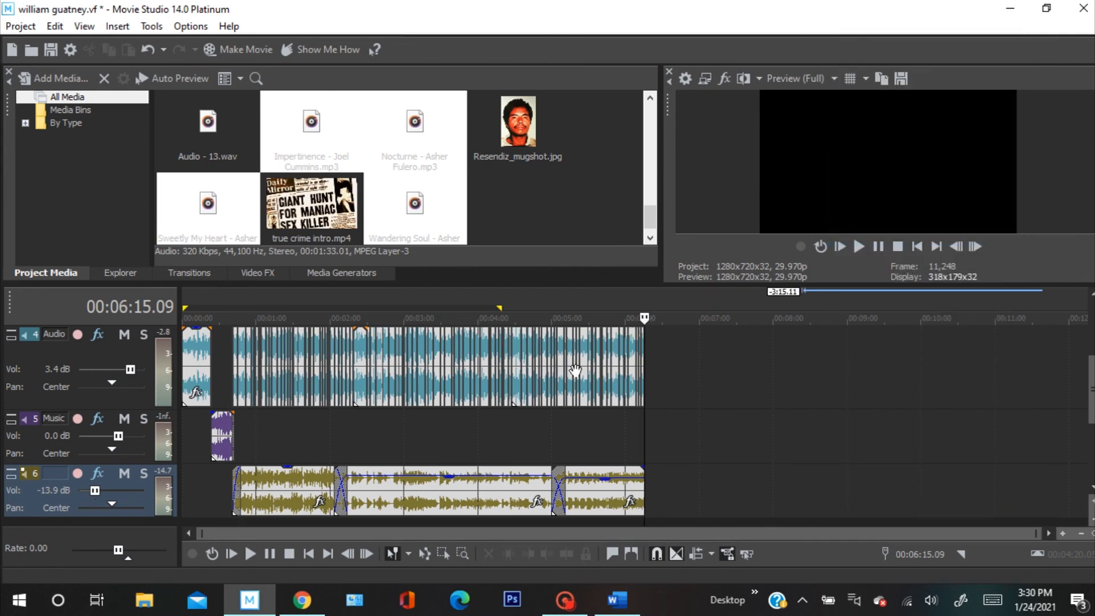
{"action": "scroll", "coordinate": [719, 429], "scroll_direction": "up", "scroll_amount": 5}
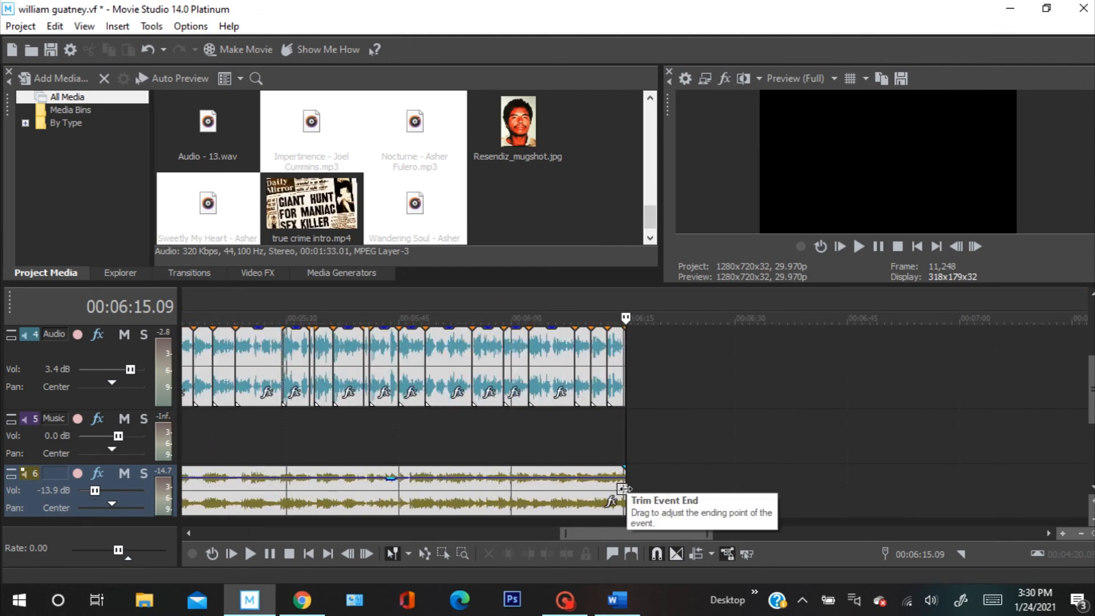
{"action": "left_click", "coordinate": [619, 468]}
{"action": "left_click_drag", "start_coordinate": [618, 469], "coordinate": [503, 481]}
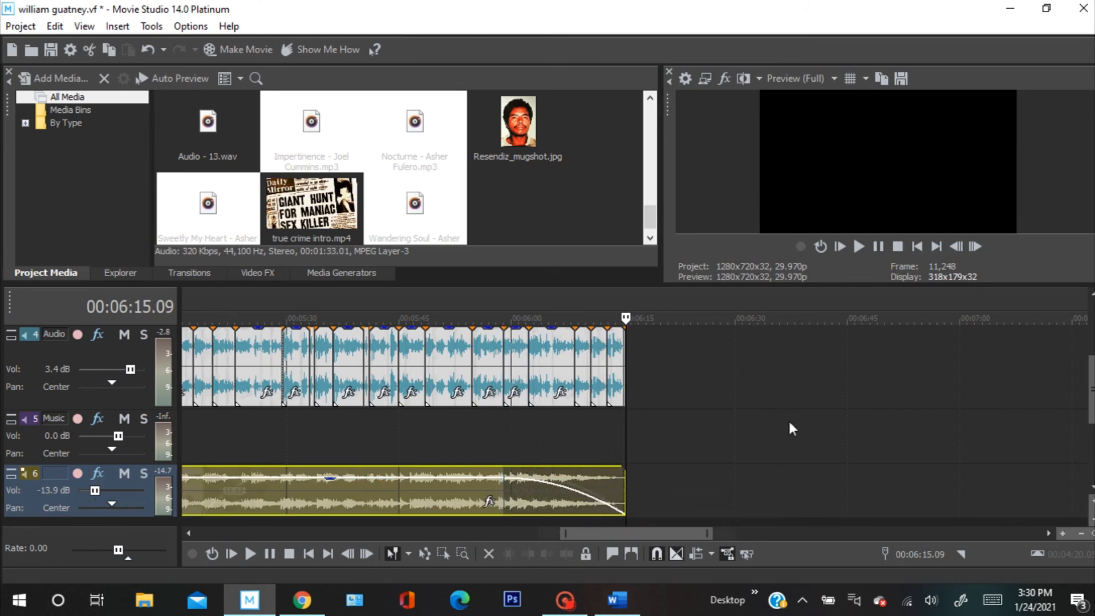
Add a fade-out of about 3 seconds to the end of the subscribe end card on track 1.
{"action": "scroll", "coordinate": [787, 446], "scroll_direction": "down", "scroll_amount": 8}
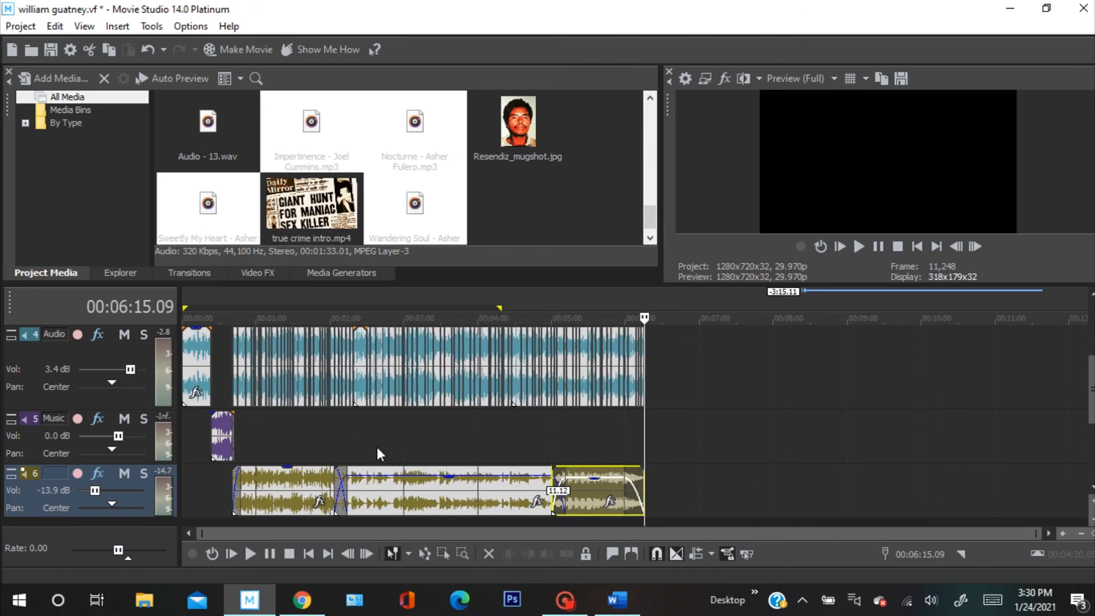
{"action": "scroll", "coordinate": [1090, 365], "scroll_direction": "up", "scroll_amount": 3}
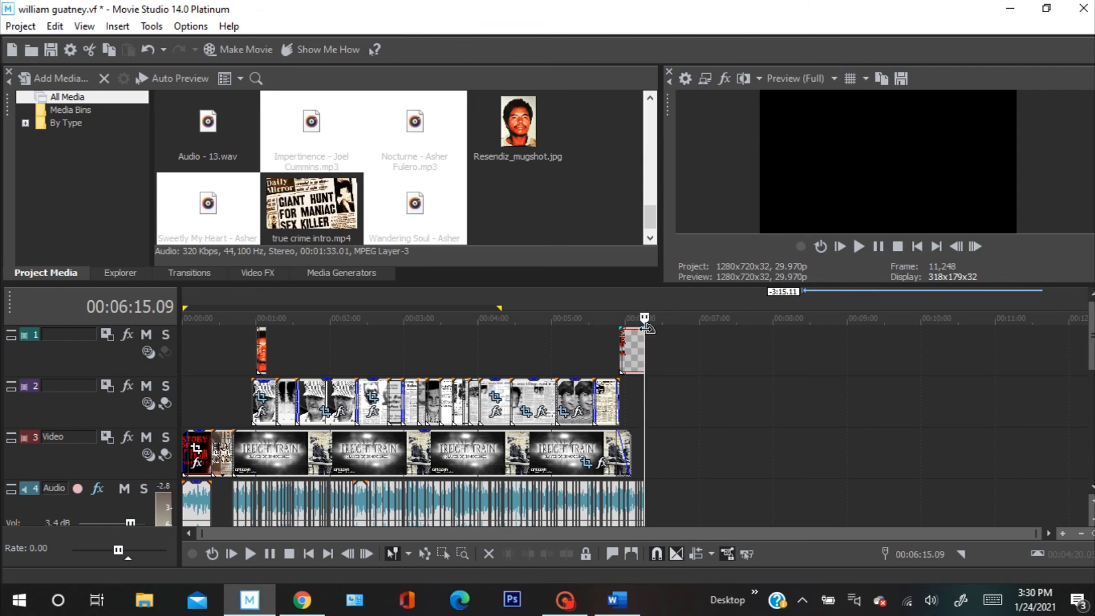
{"action": "scroll", "coordinate": [648, 330], "scroll_direction": "up", "scroll_amount": 6}
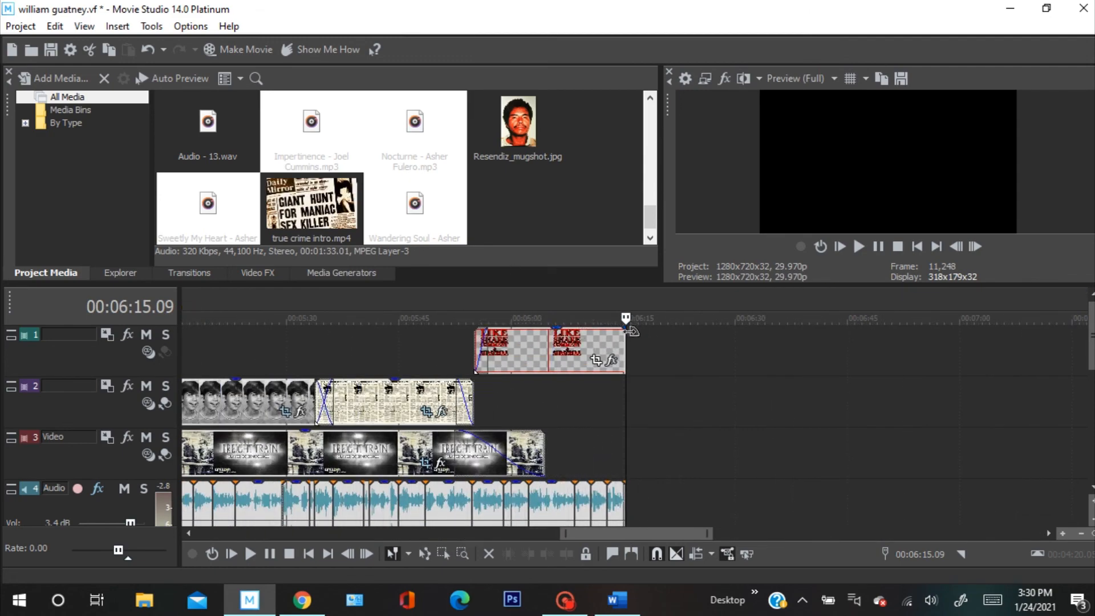
{"action": "left_click_drag", "start_coordinate": [629, 330], "coordinate": [603, 356]}
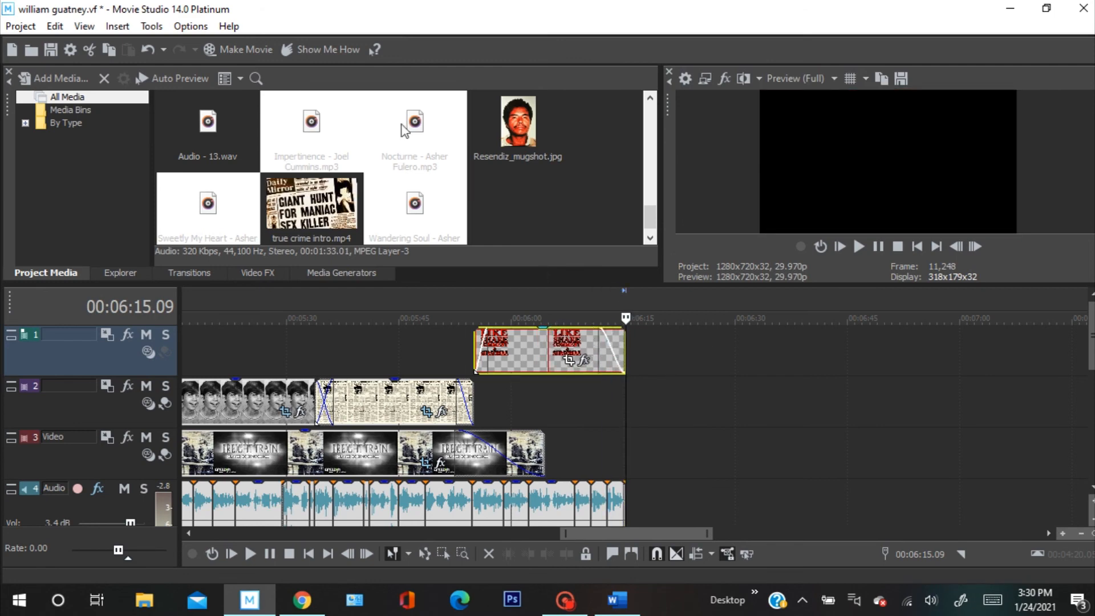
Render the movie to the hard drive in AVCHD using Sony AVC/MVC and the Internet 1920x1080-30p template.
{"action": "left_click", "coordinate": [228, 49]}
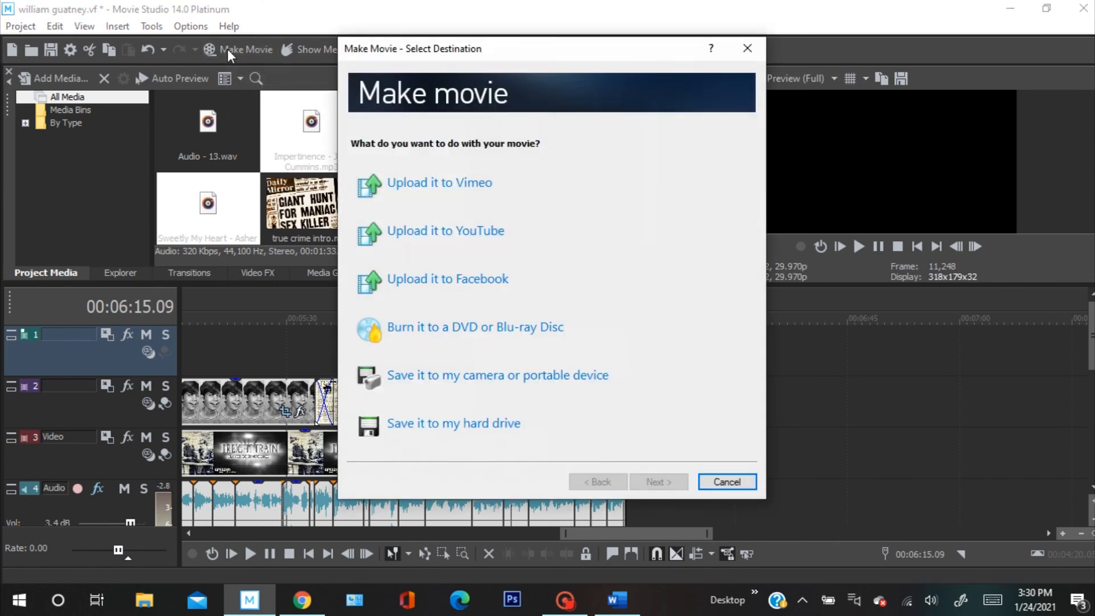
{"action": "left_click", "coordinate": [415, 427]}
{"action": "left_click", "coordinate": [412, 279]}
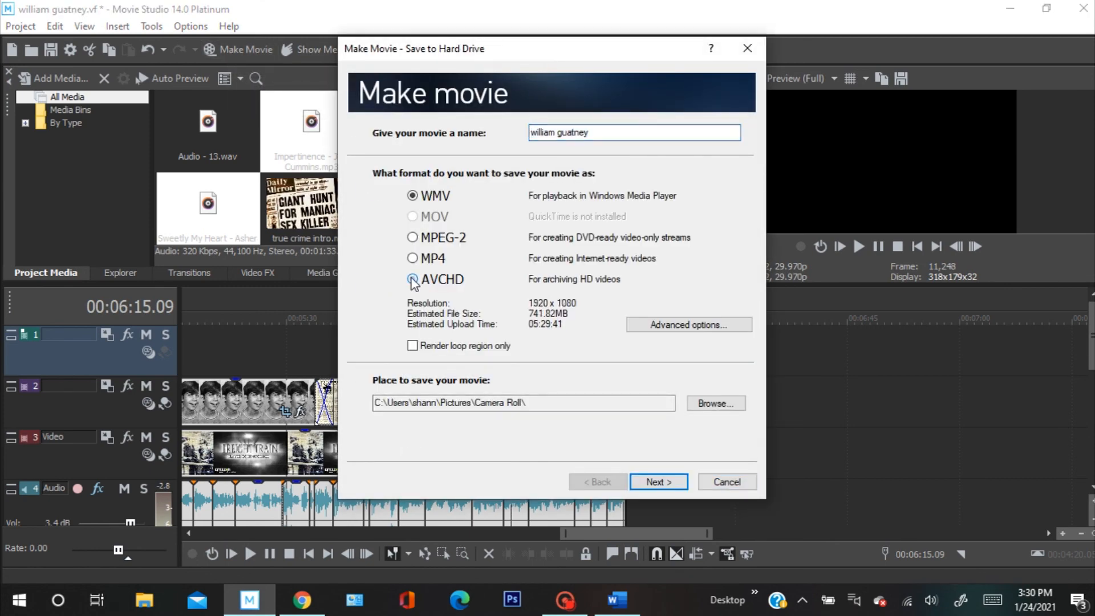
{"action": "left_click", "coordinate": [672, 330]}
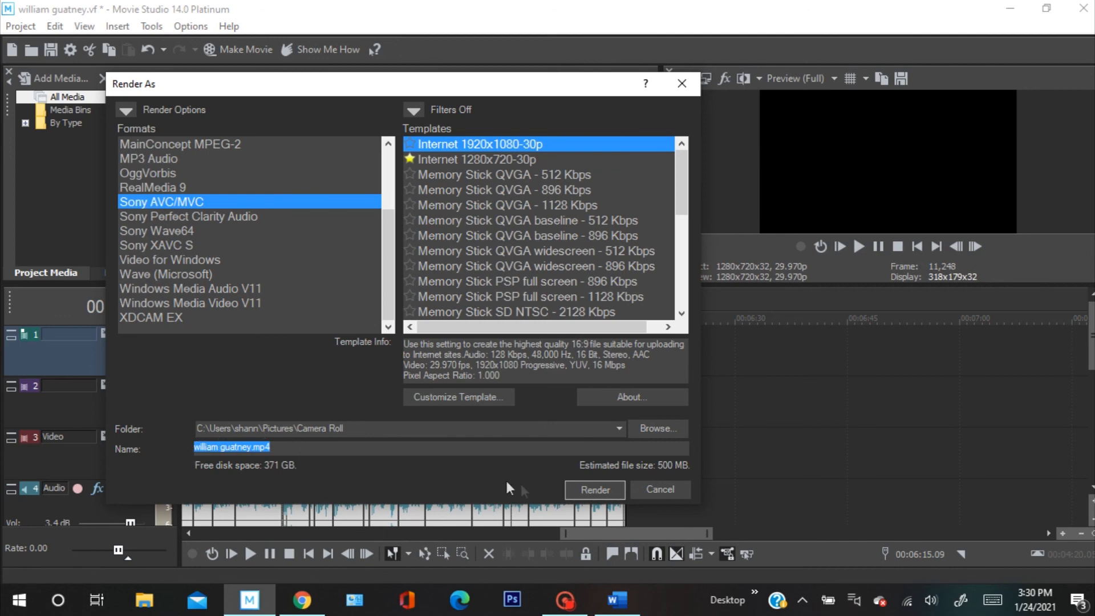
{"action": "left_click", "coordinate": [594, 491]}
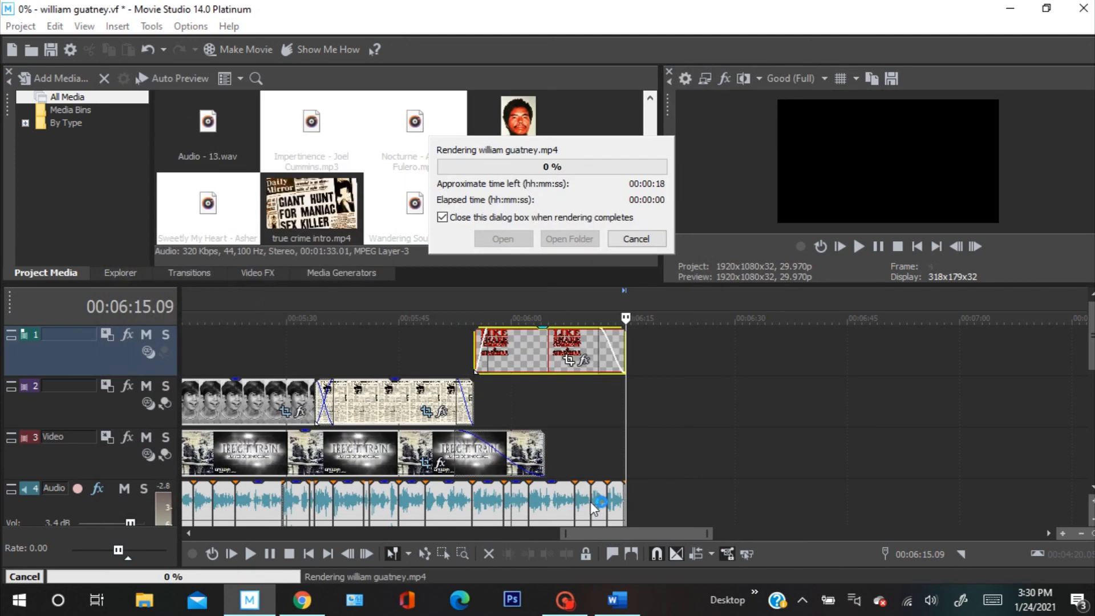